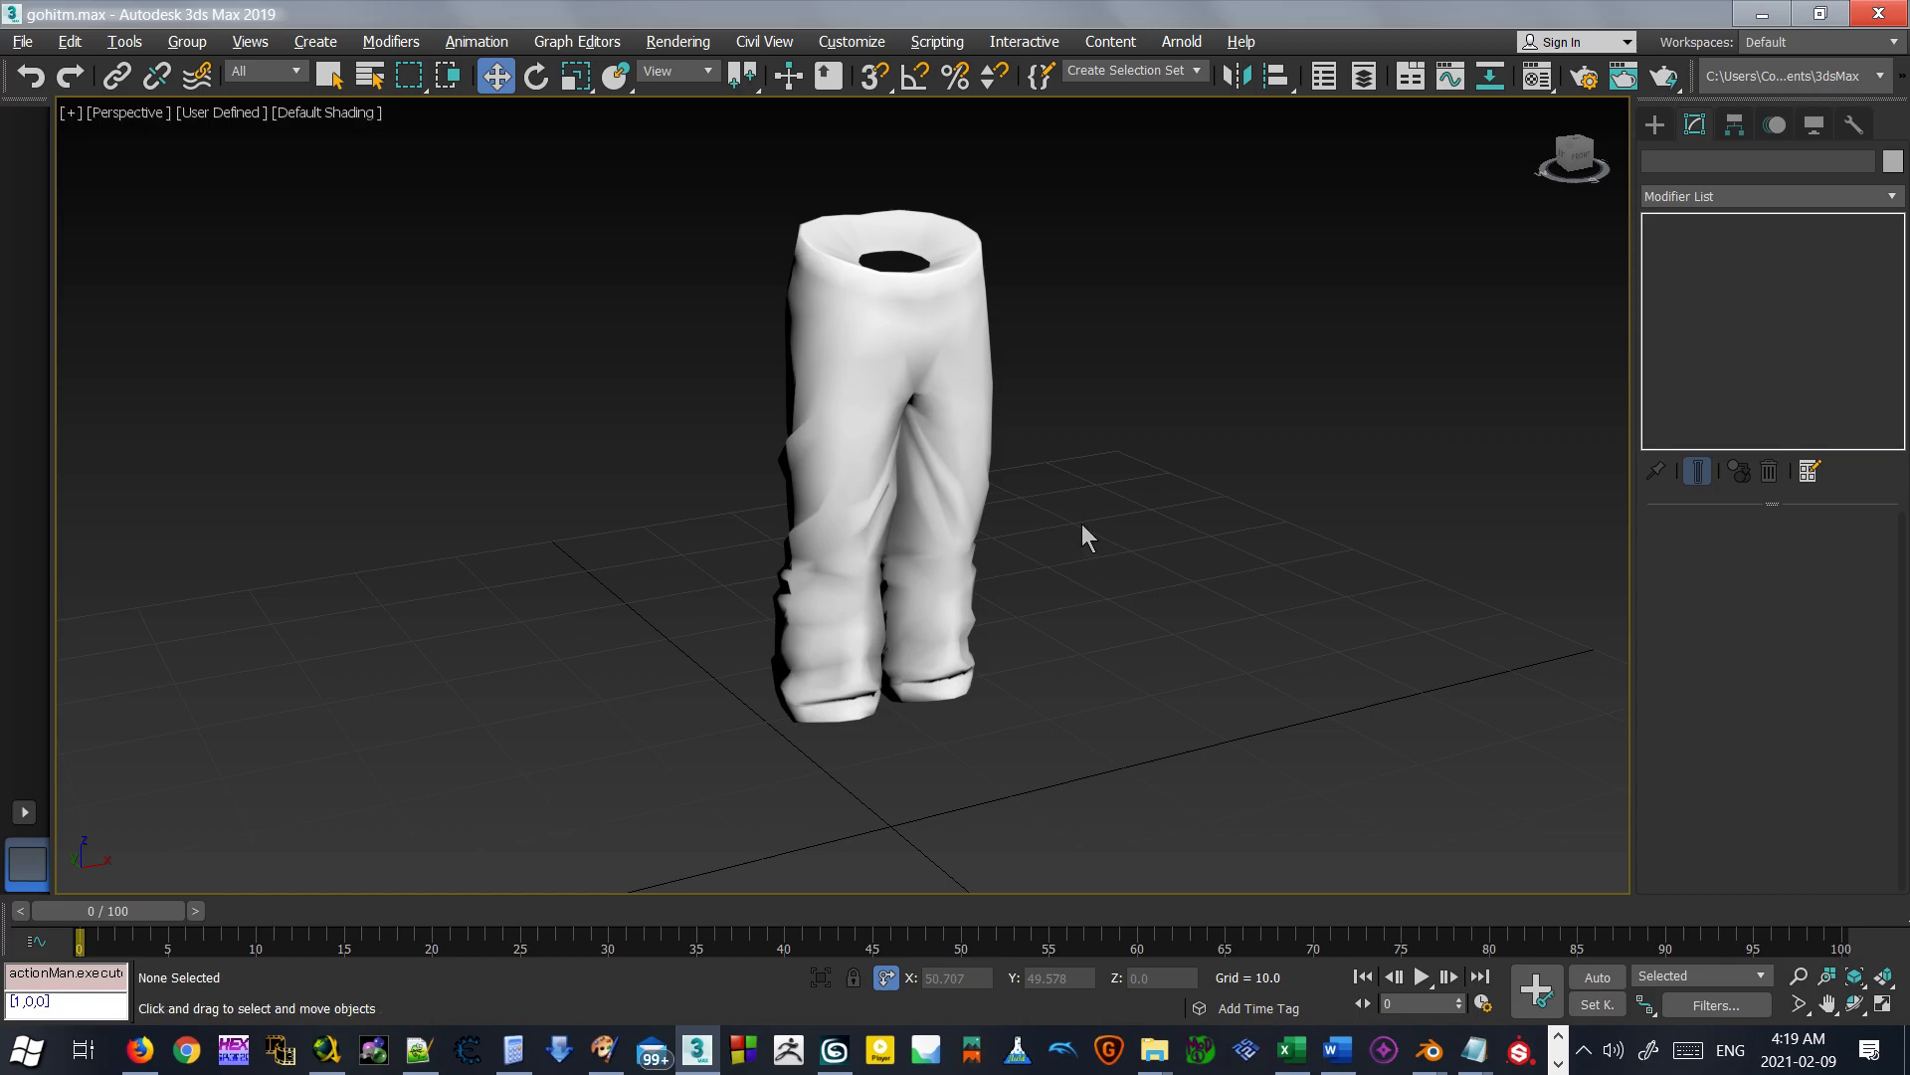
Select the trousers mesh and switch from the single Perspective view to the four-viewport layout.
middle_drag(1079, 593, 985, 588)
scroll(985, 588, up, 3)
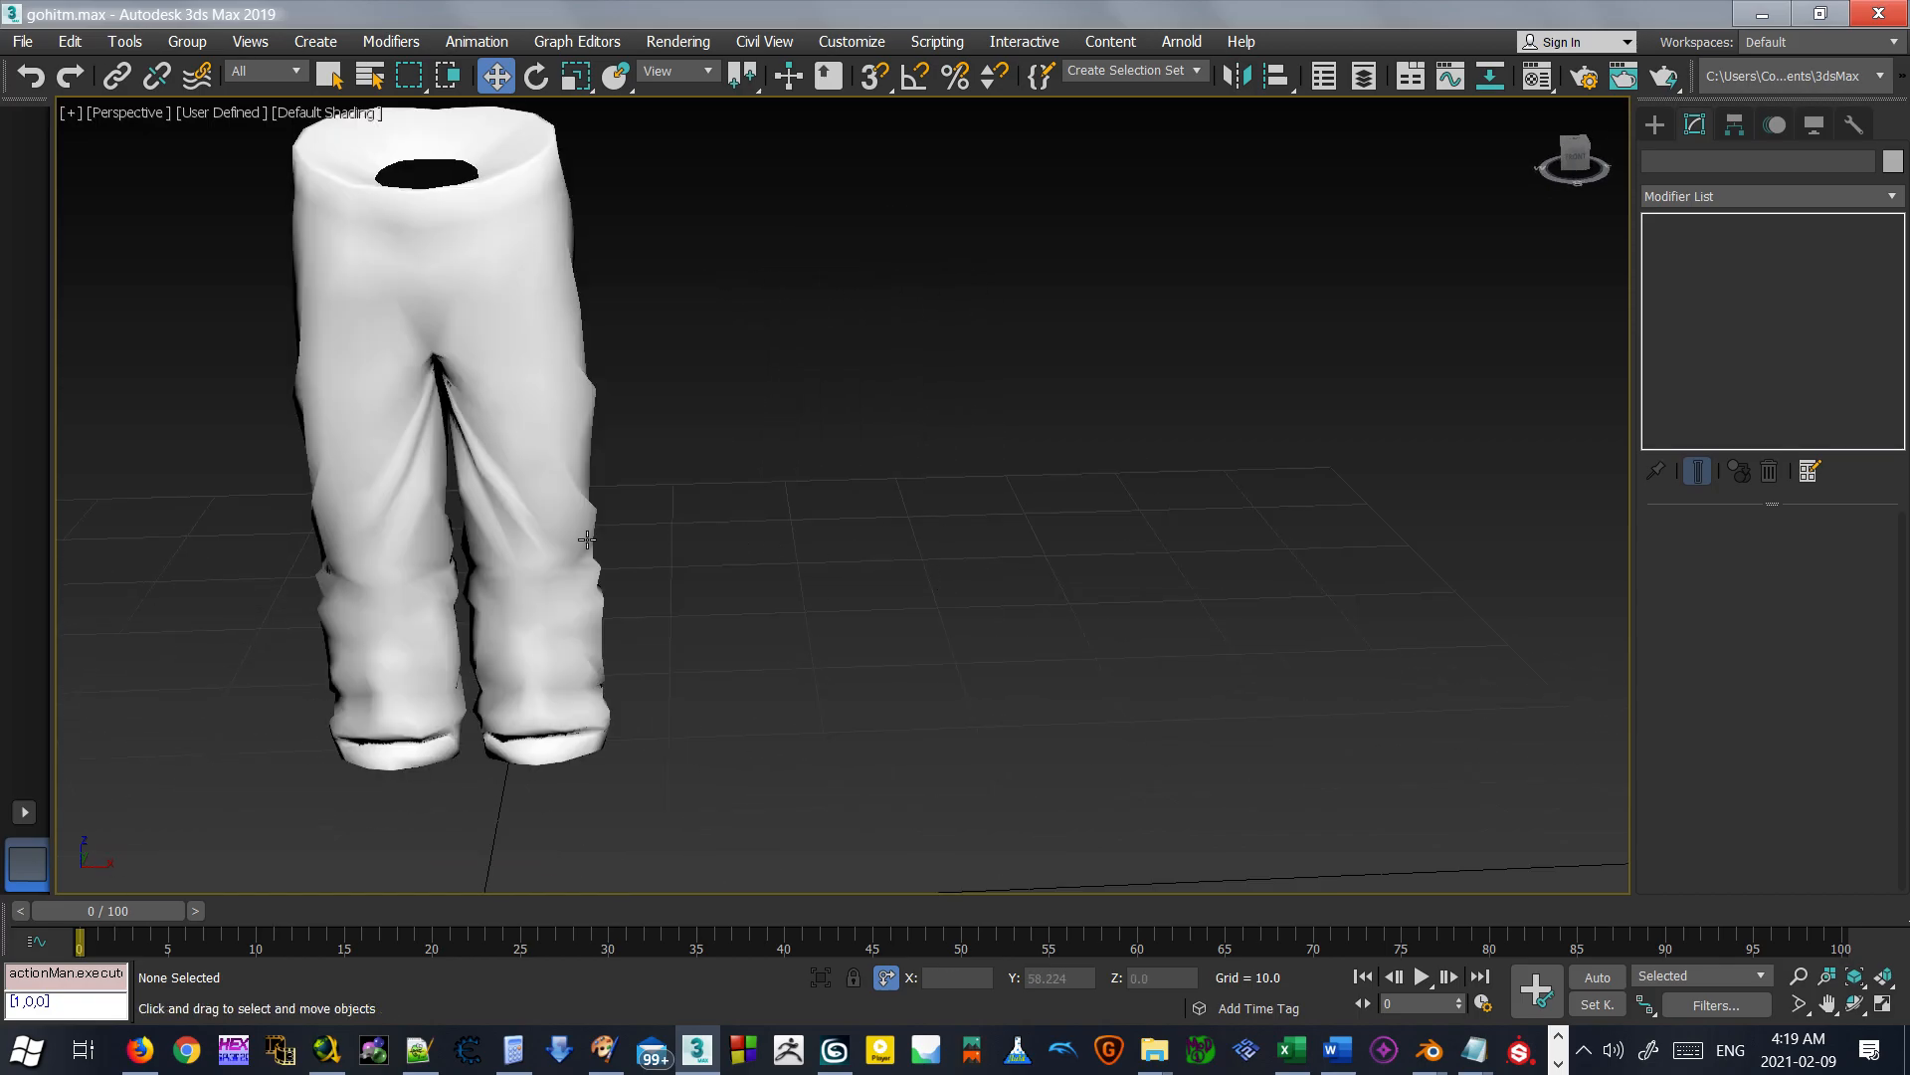
click(523, 544)
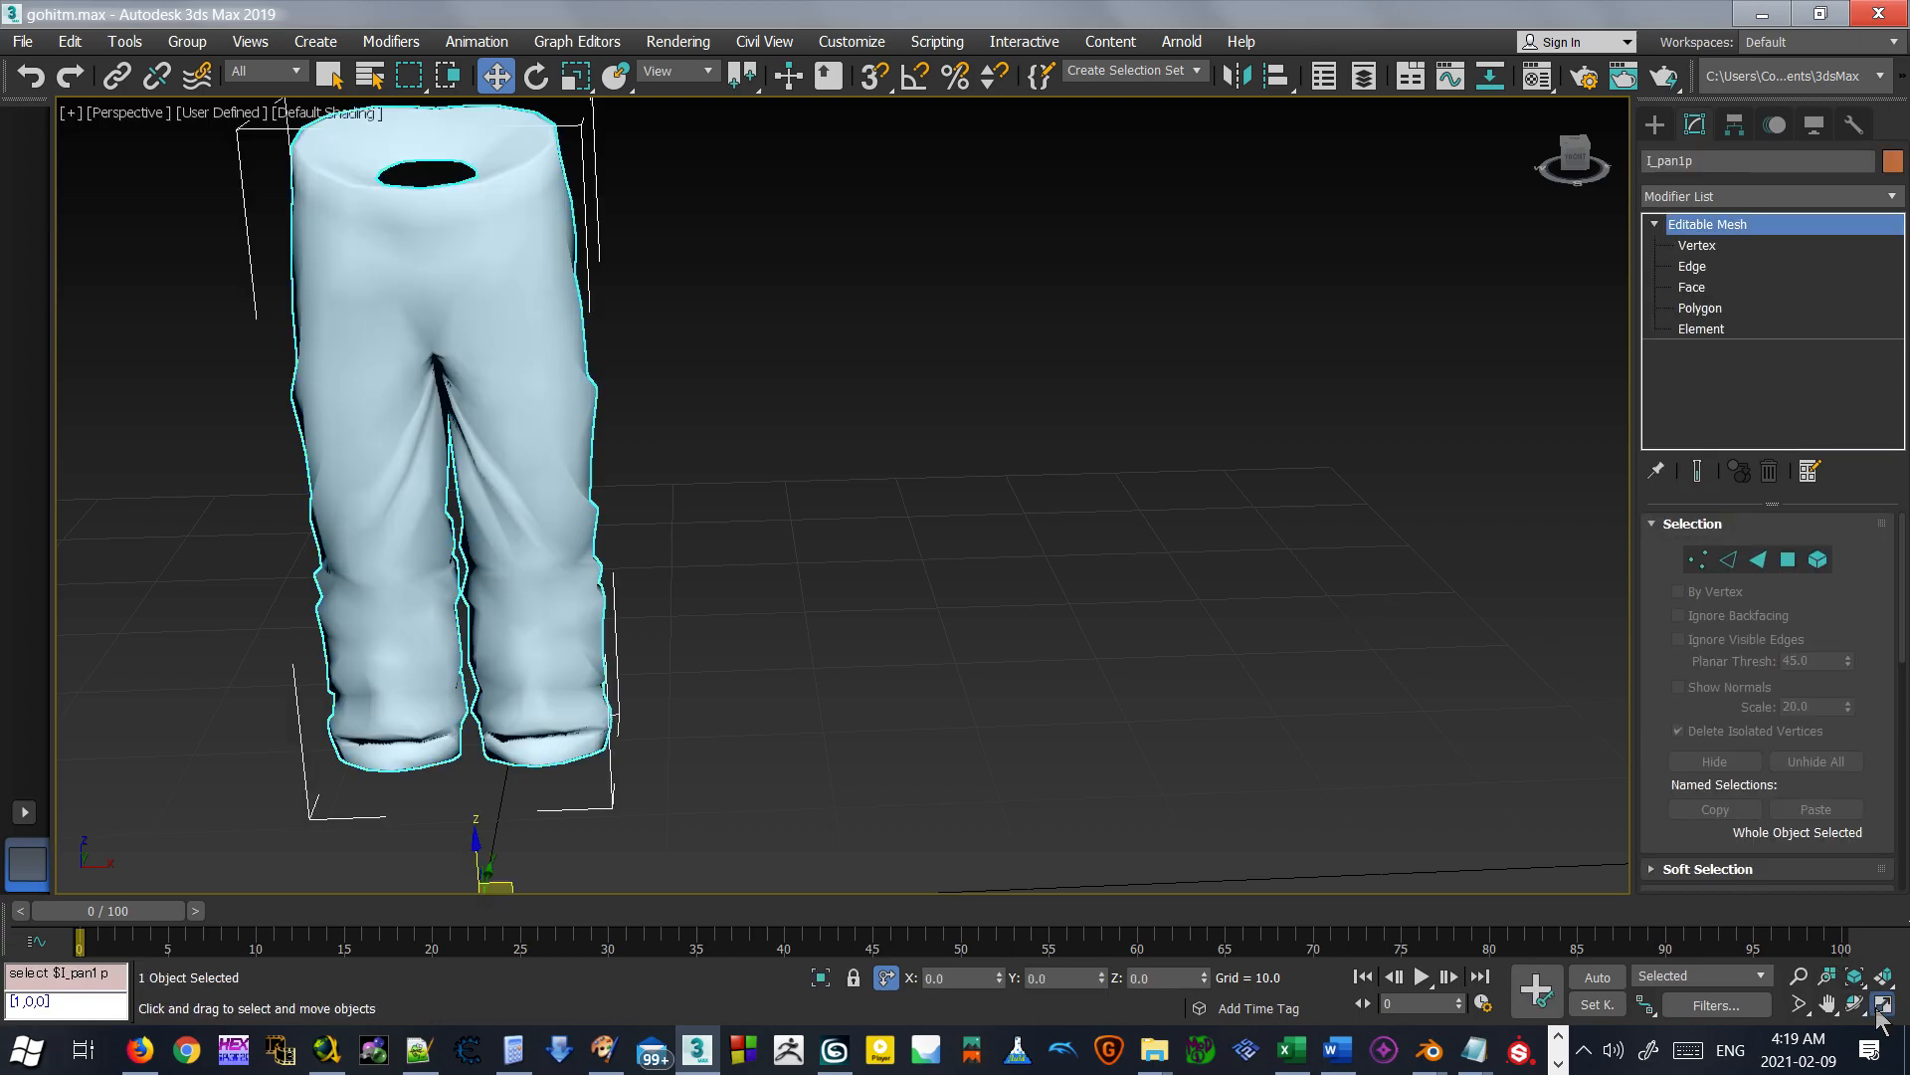
click(1883, 1003)
Draw a two-bone chain in the Front view through the positive-X trouser leg, from hip to knee to ankle.
click(1655, 126)
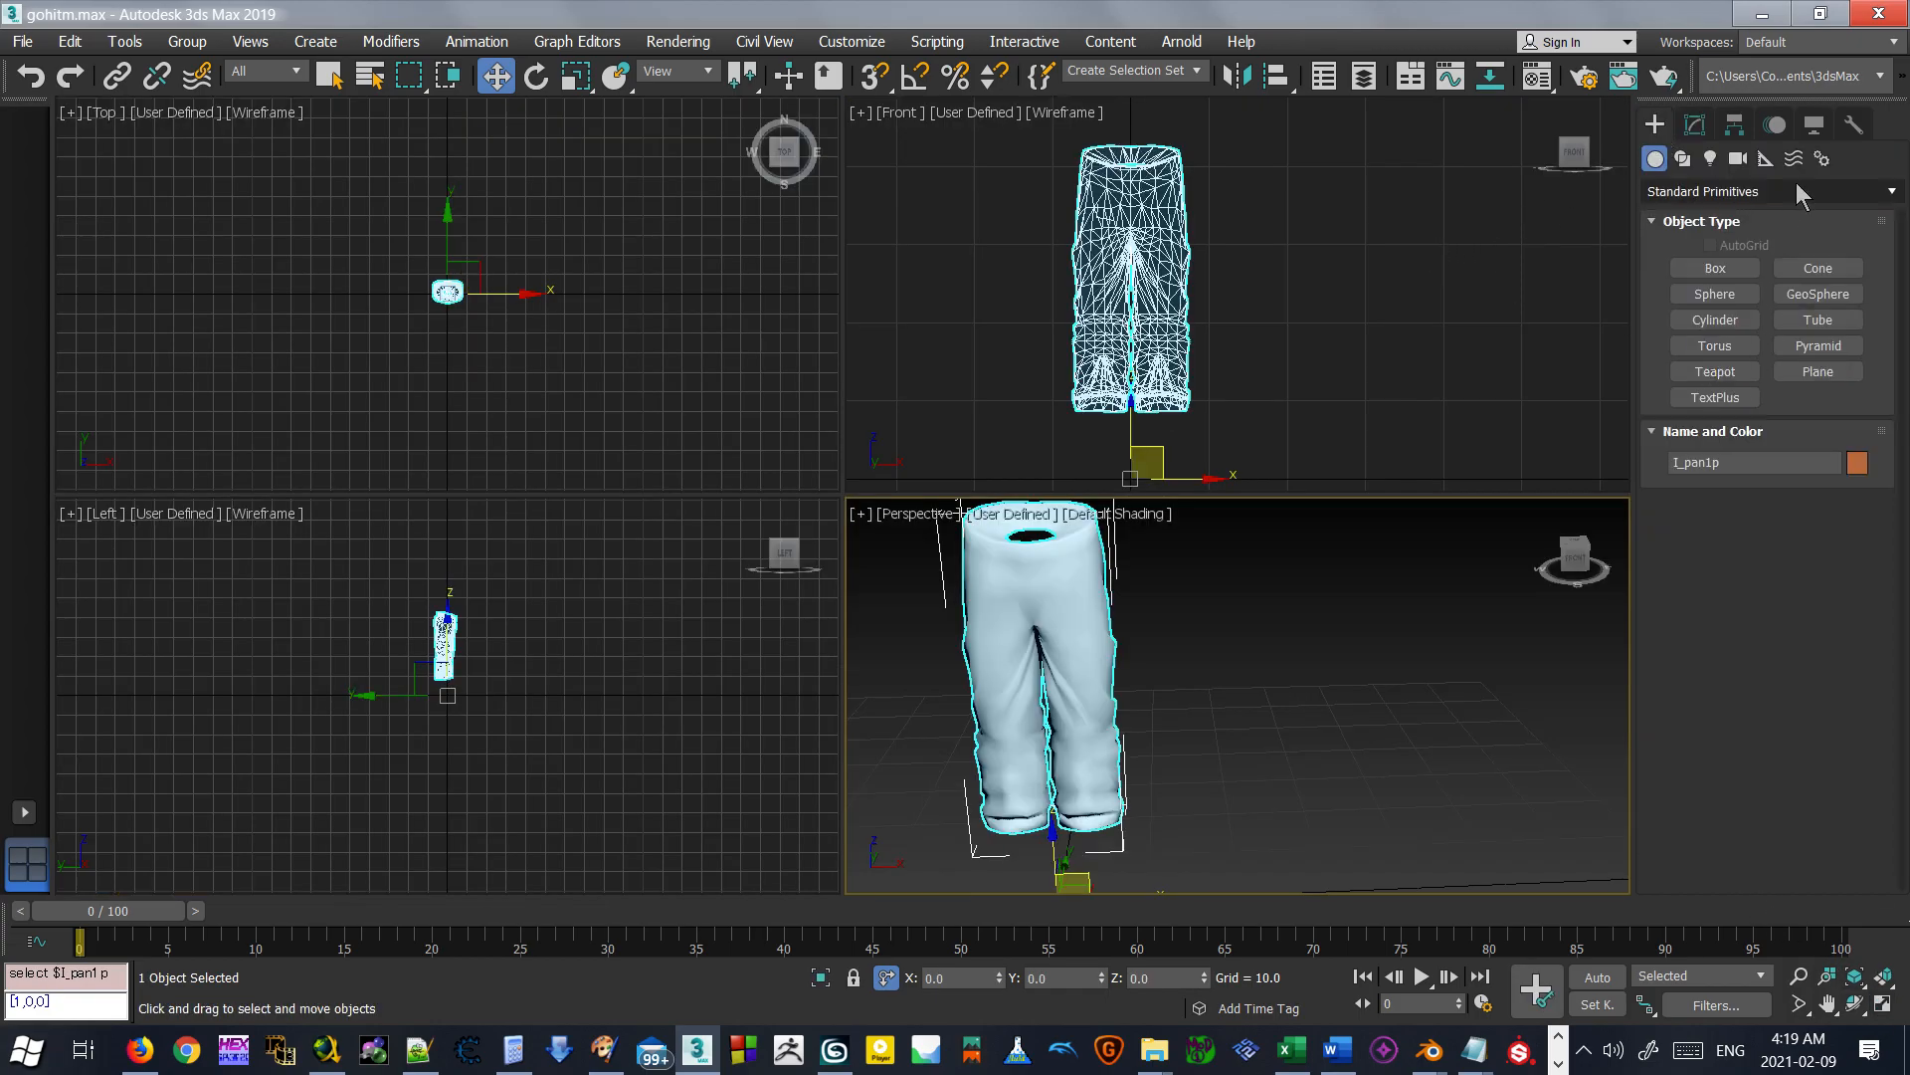
click(1822, 158)
click(1716, 269)
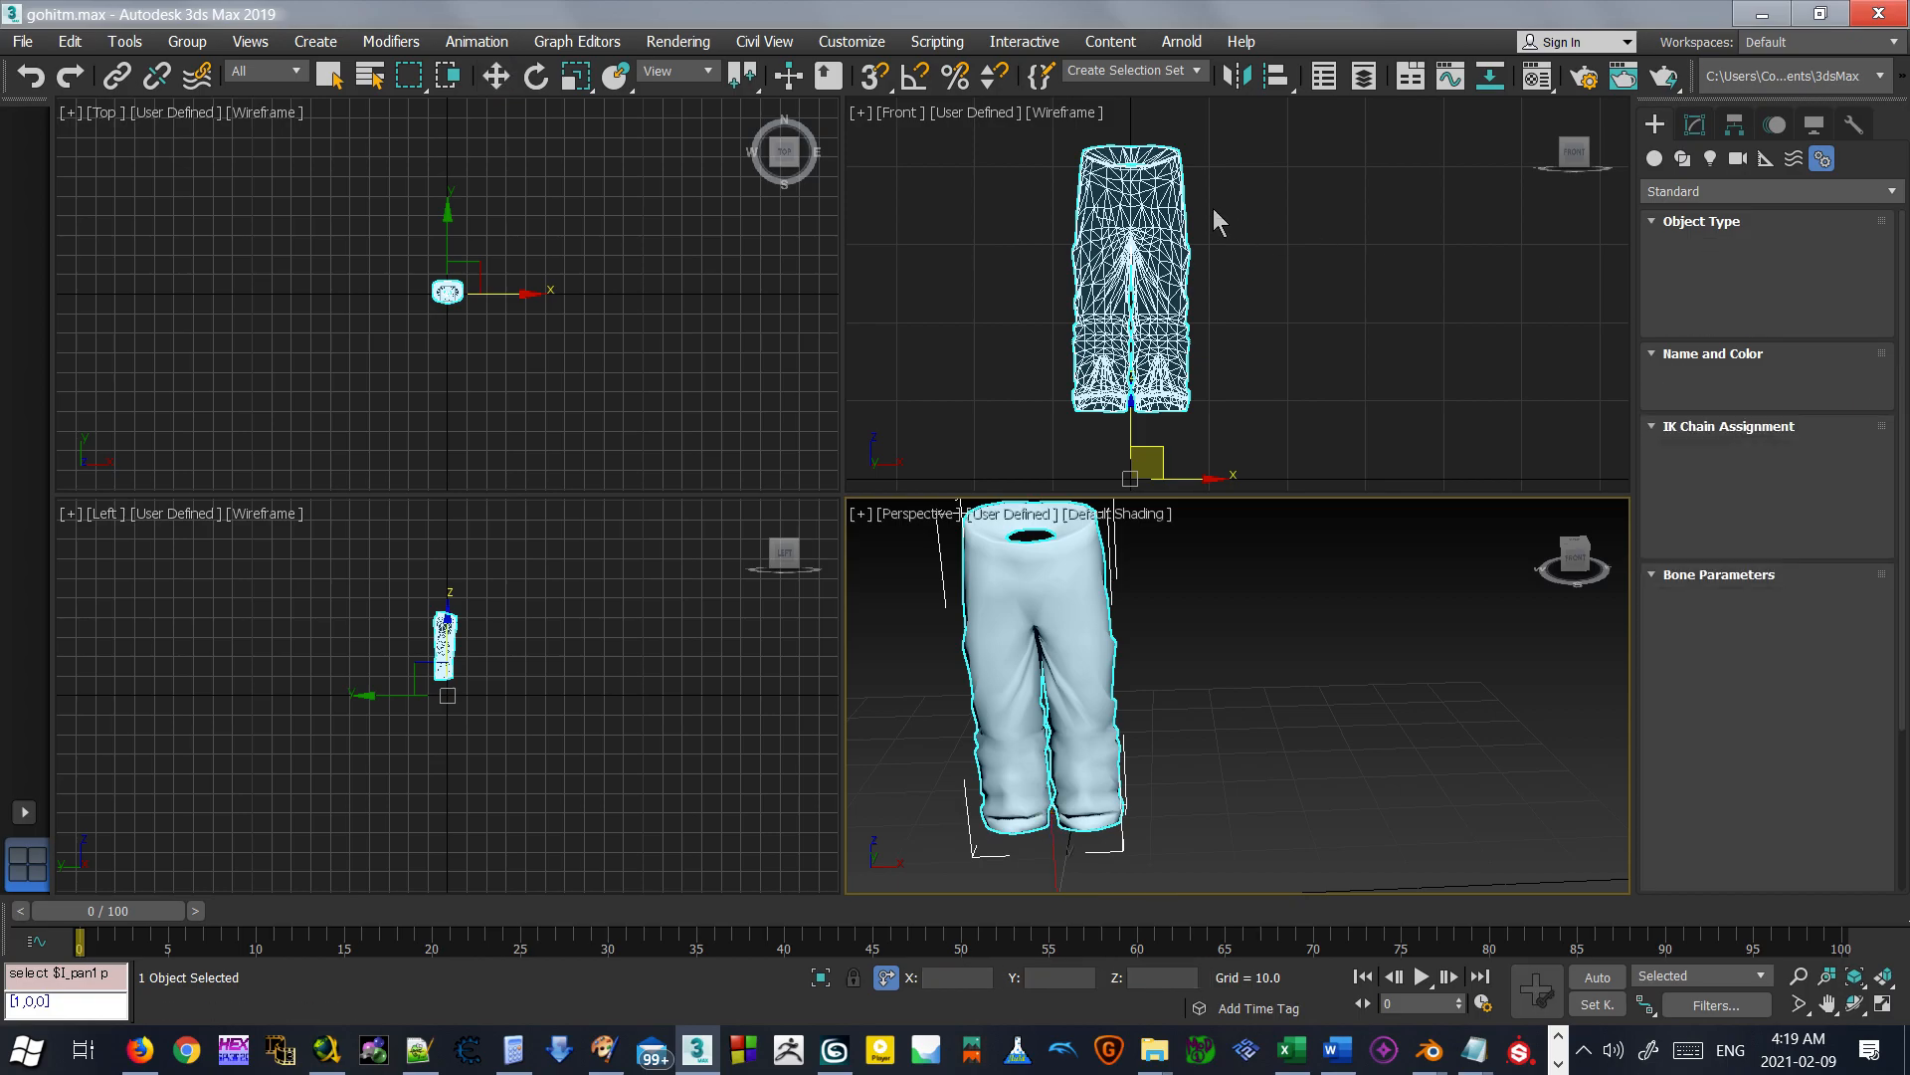
click(1166, 151)
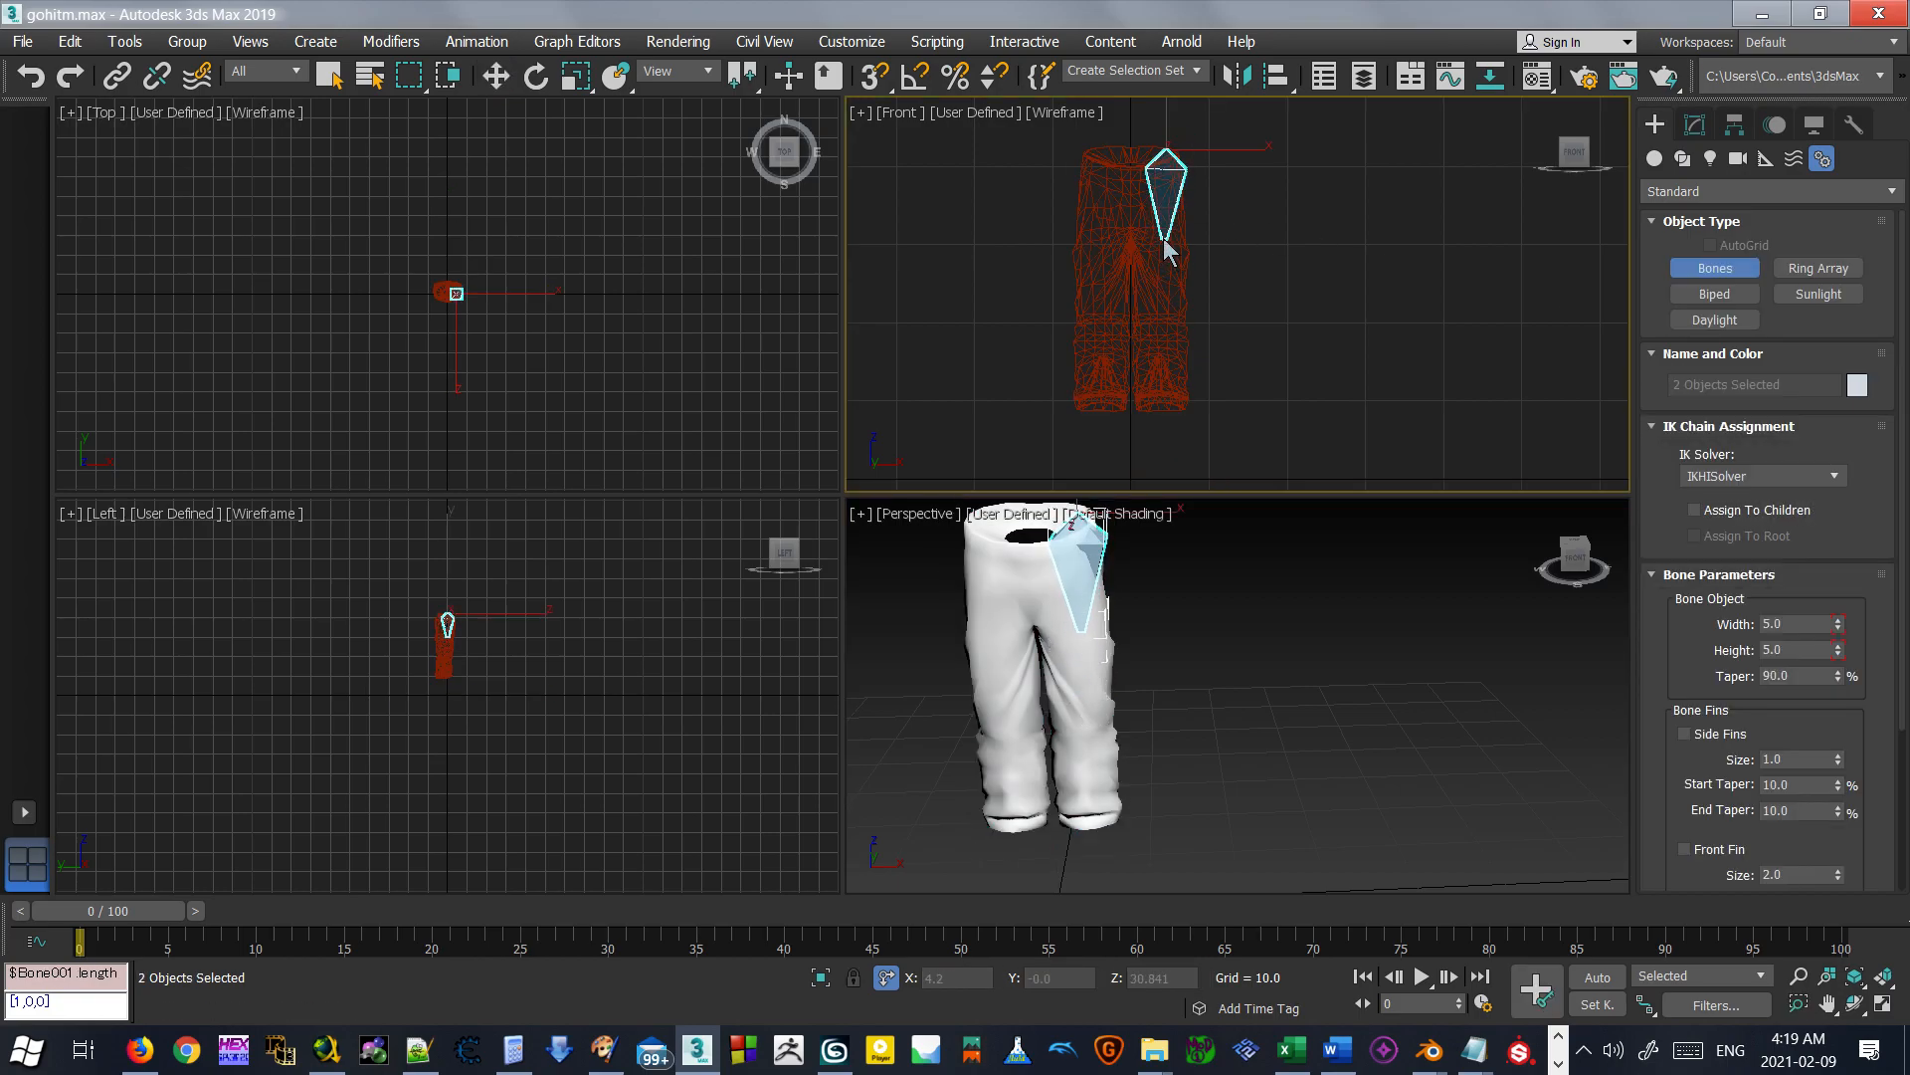
right_click(1162, 231)
click(1159, 213)
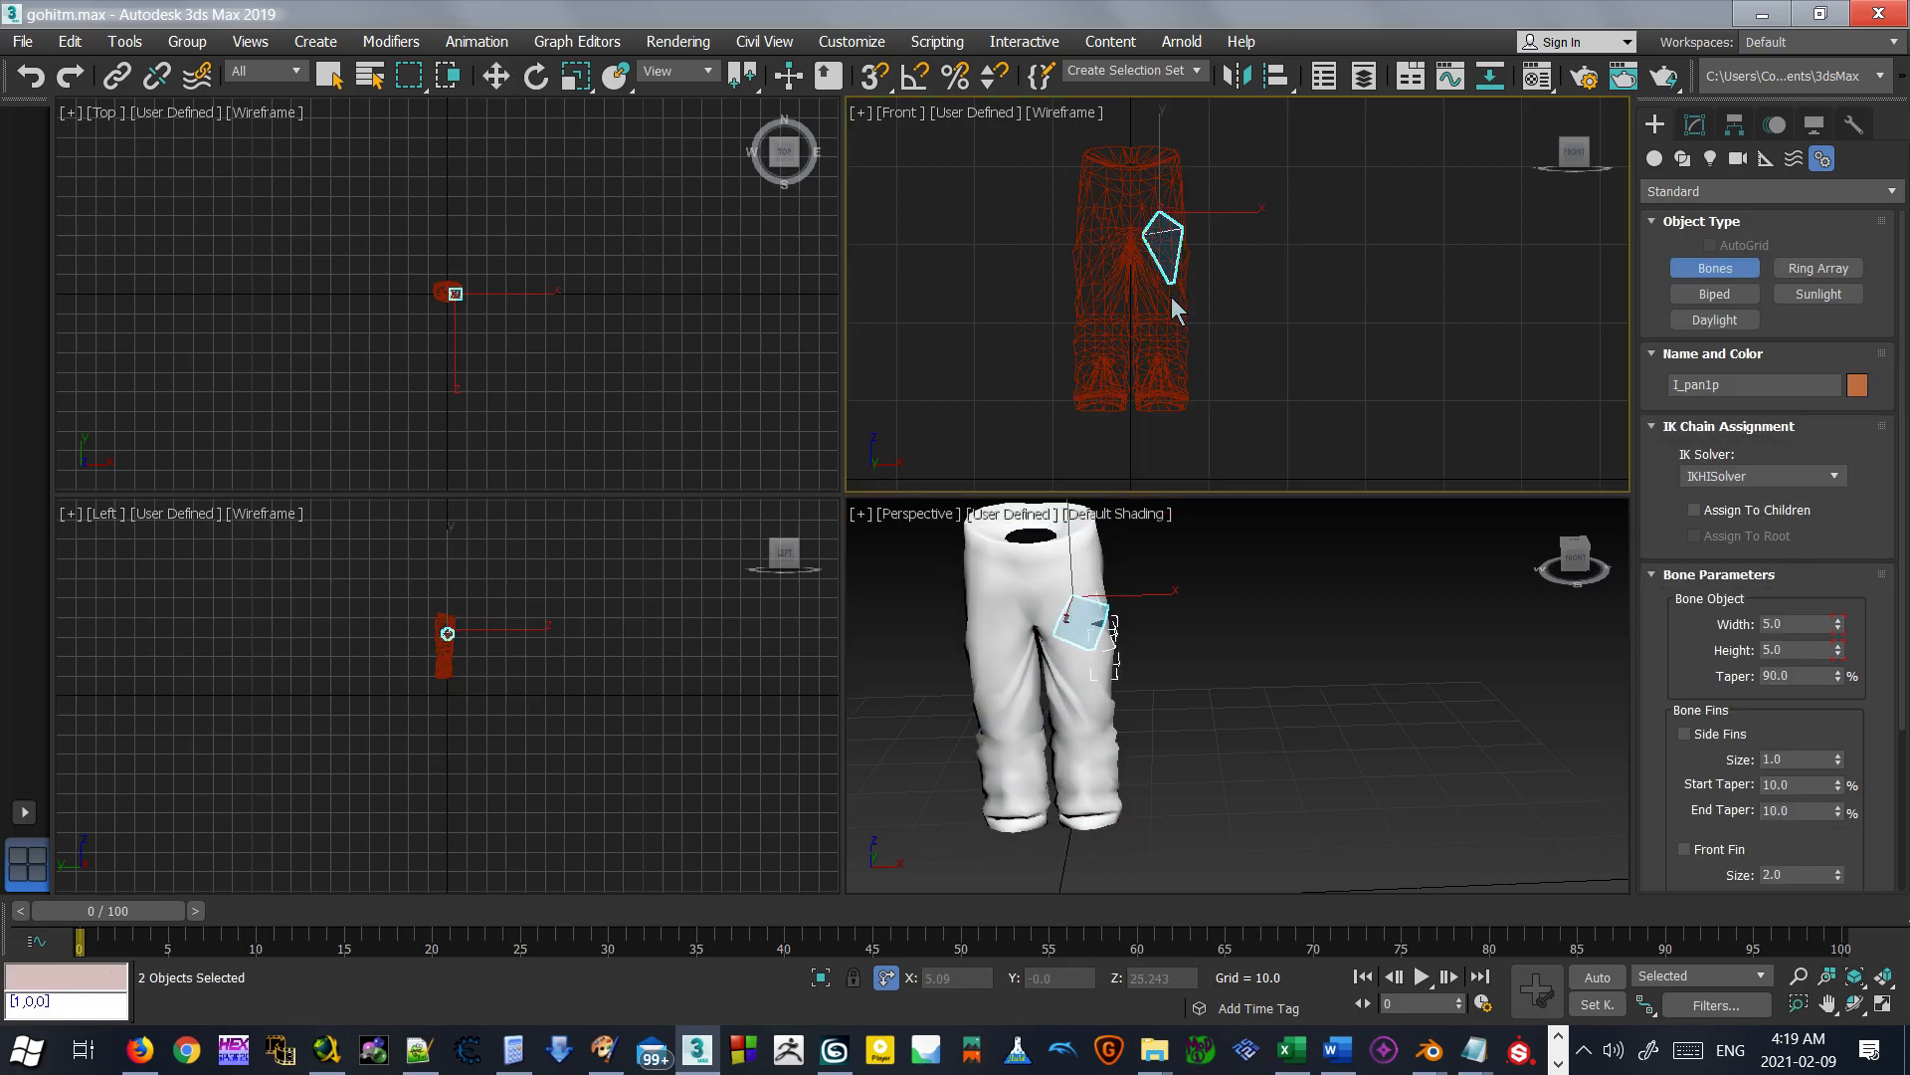
click(1156, 316)
click(1159, 408)
right_click(1160, 410)
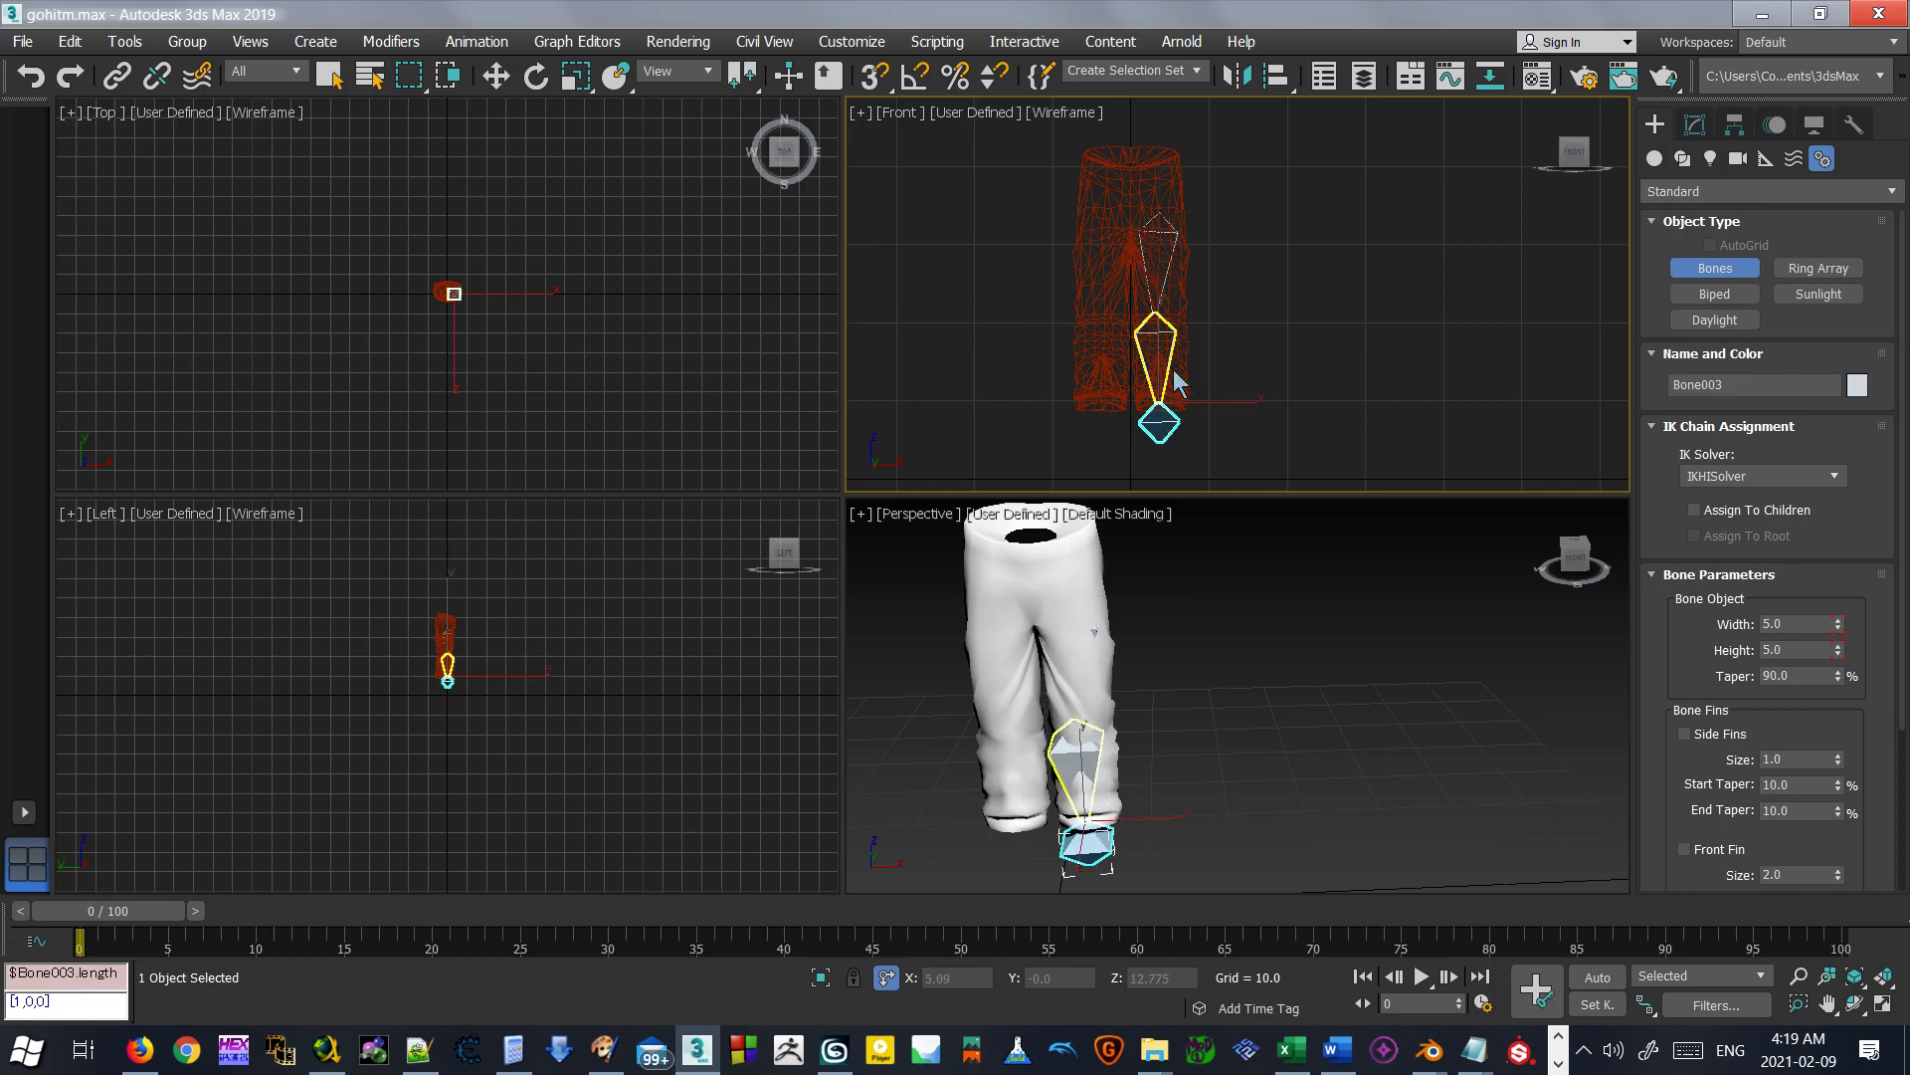
Draw a matching hip-knee-ankle bone chain through the other trouser leg in the Front view.
click(1104, 216)
click(1106, 321)
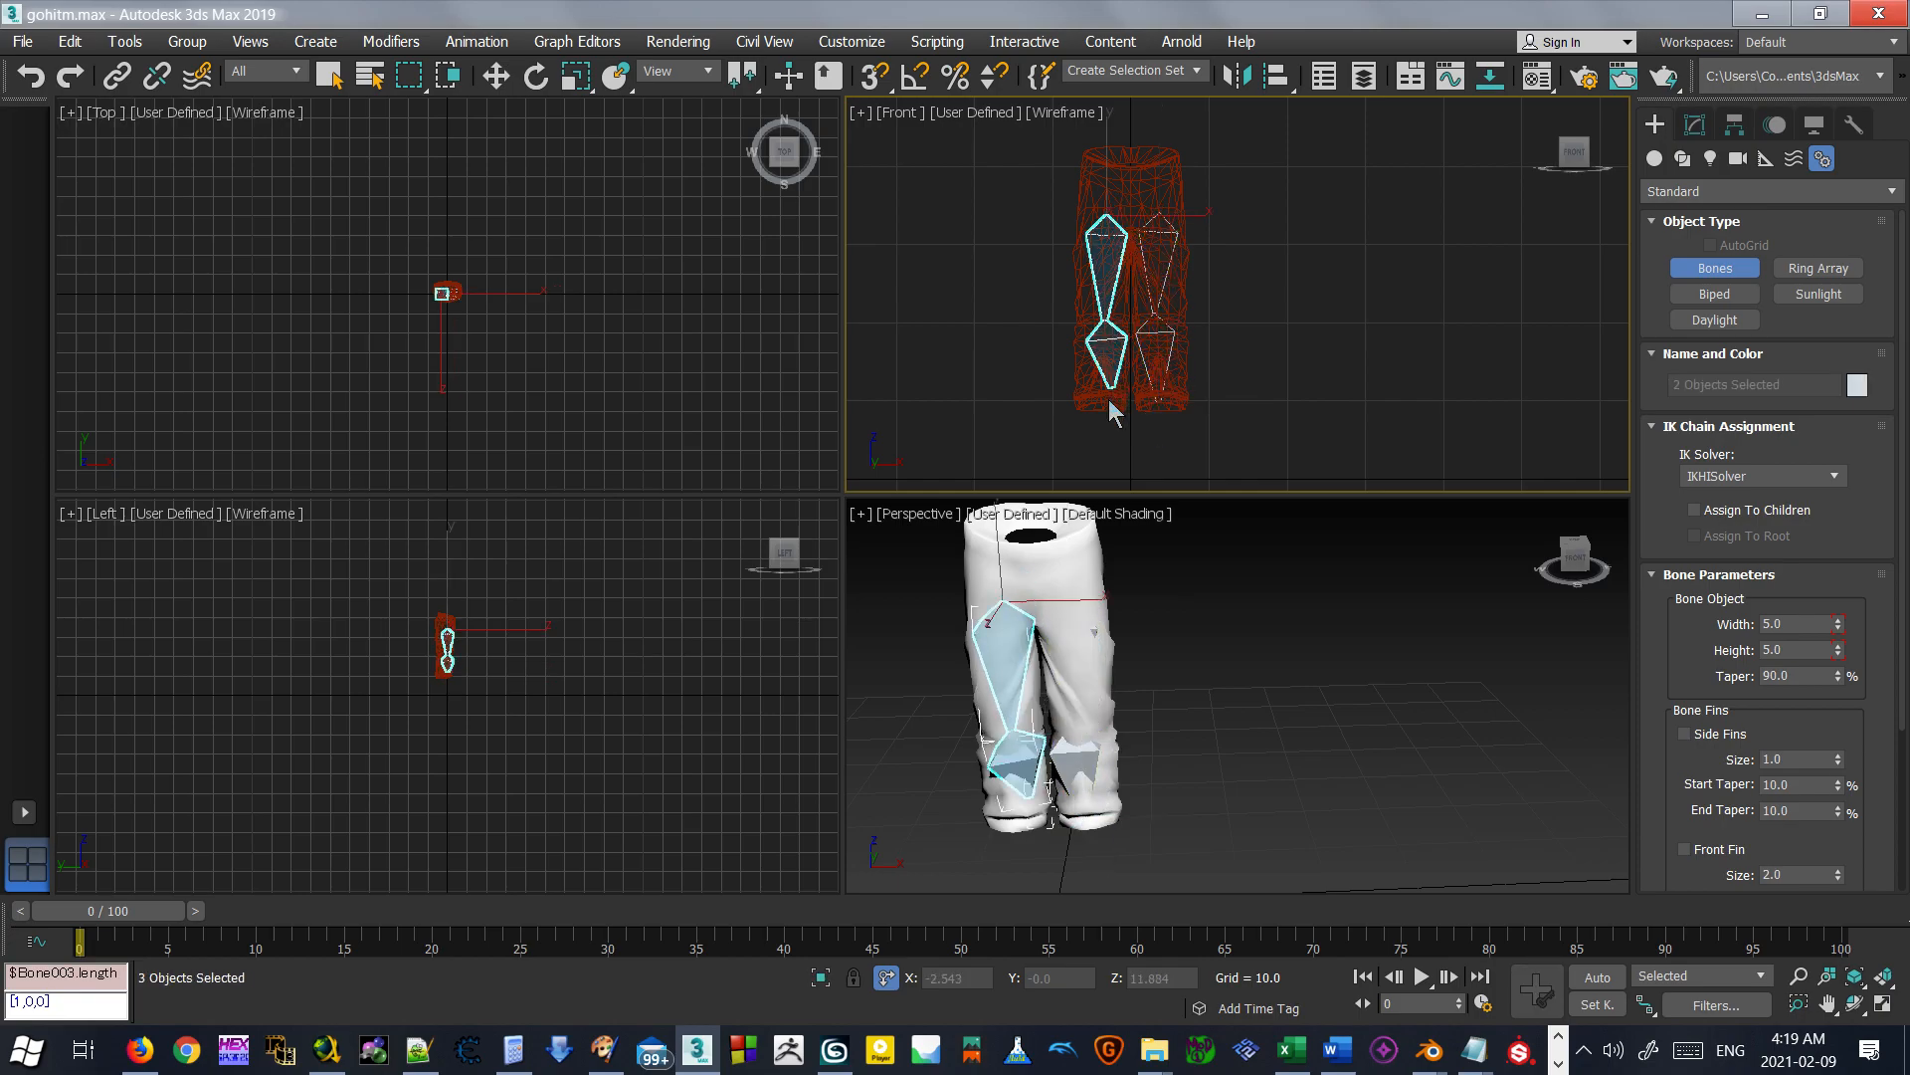
click(1106, 407)
right_click(1107, 408)
Draw a single pelvis bone in the Front view along the centre line, from the waistband down to hip level.
click(1132, 149)
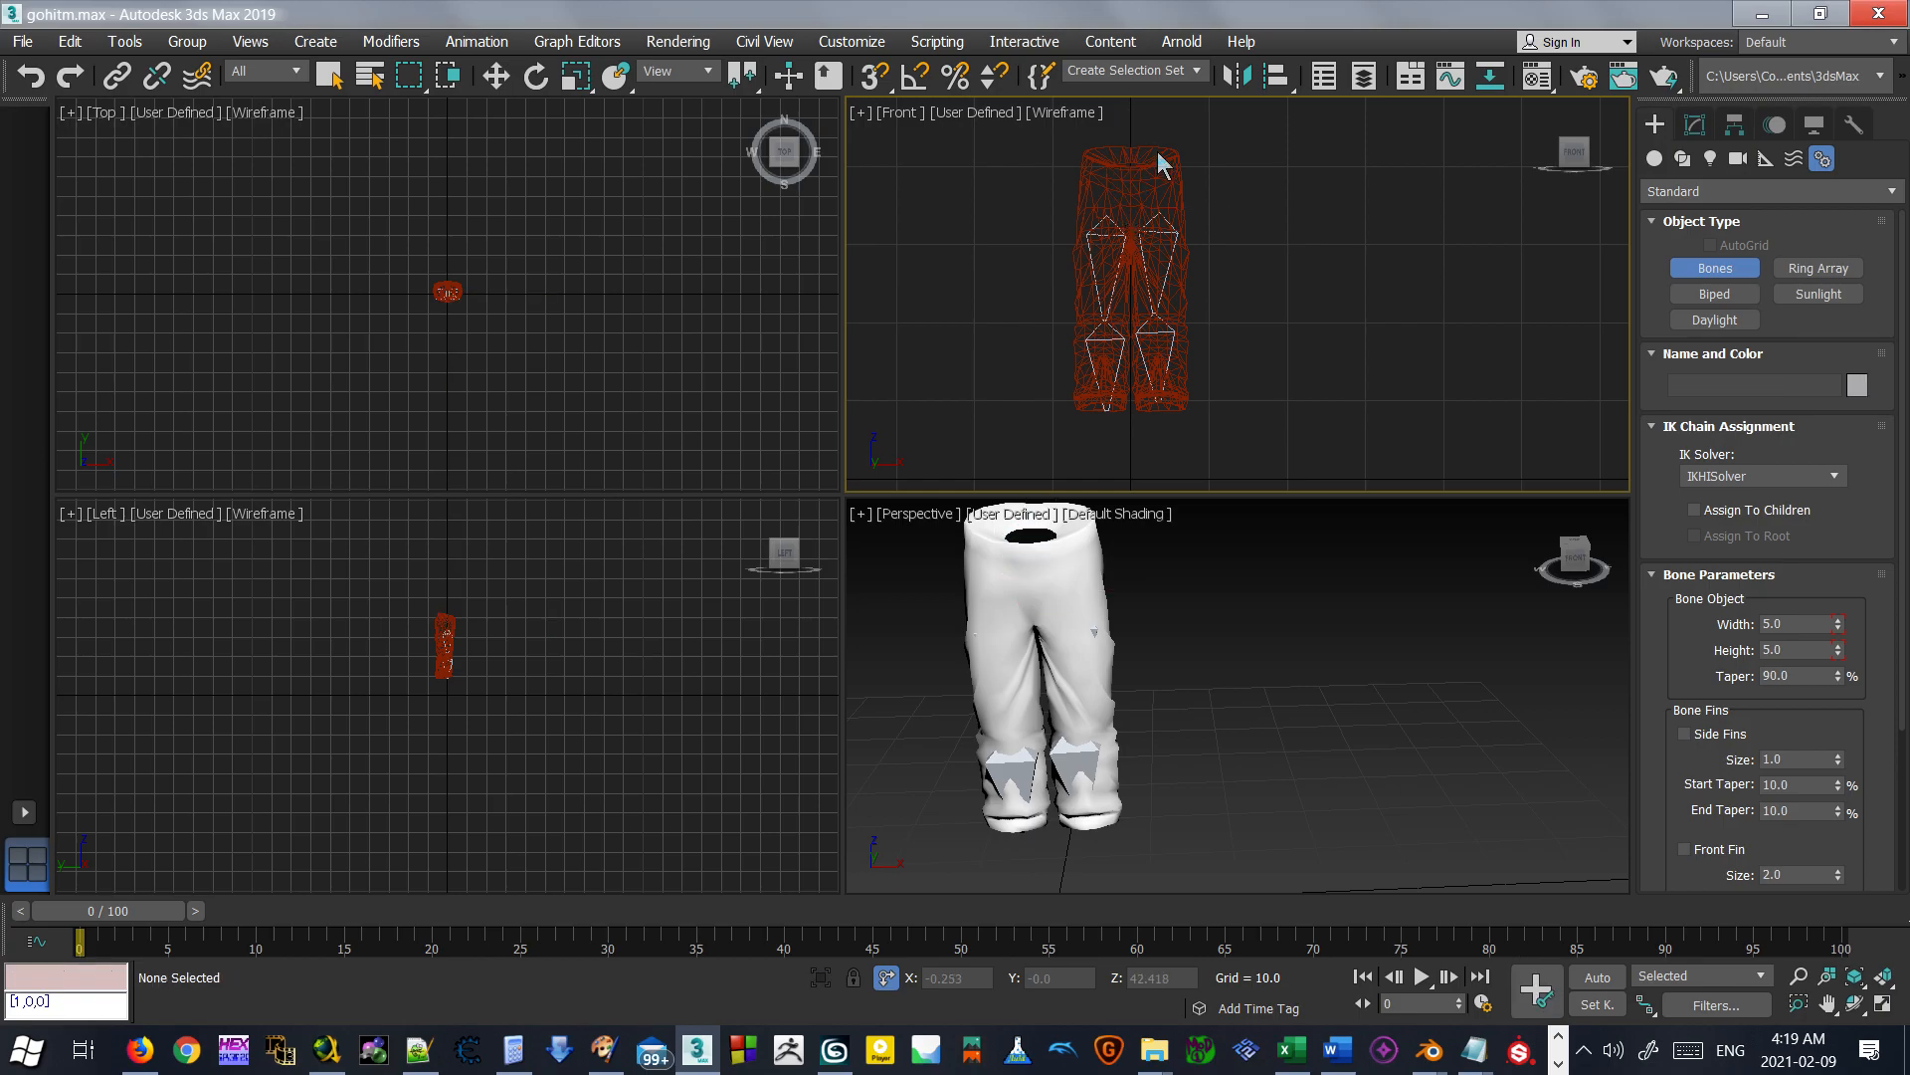
click(1133, 210)
right_click(1135, 211)
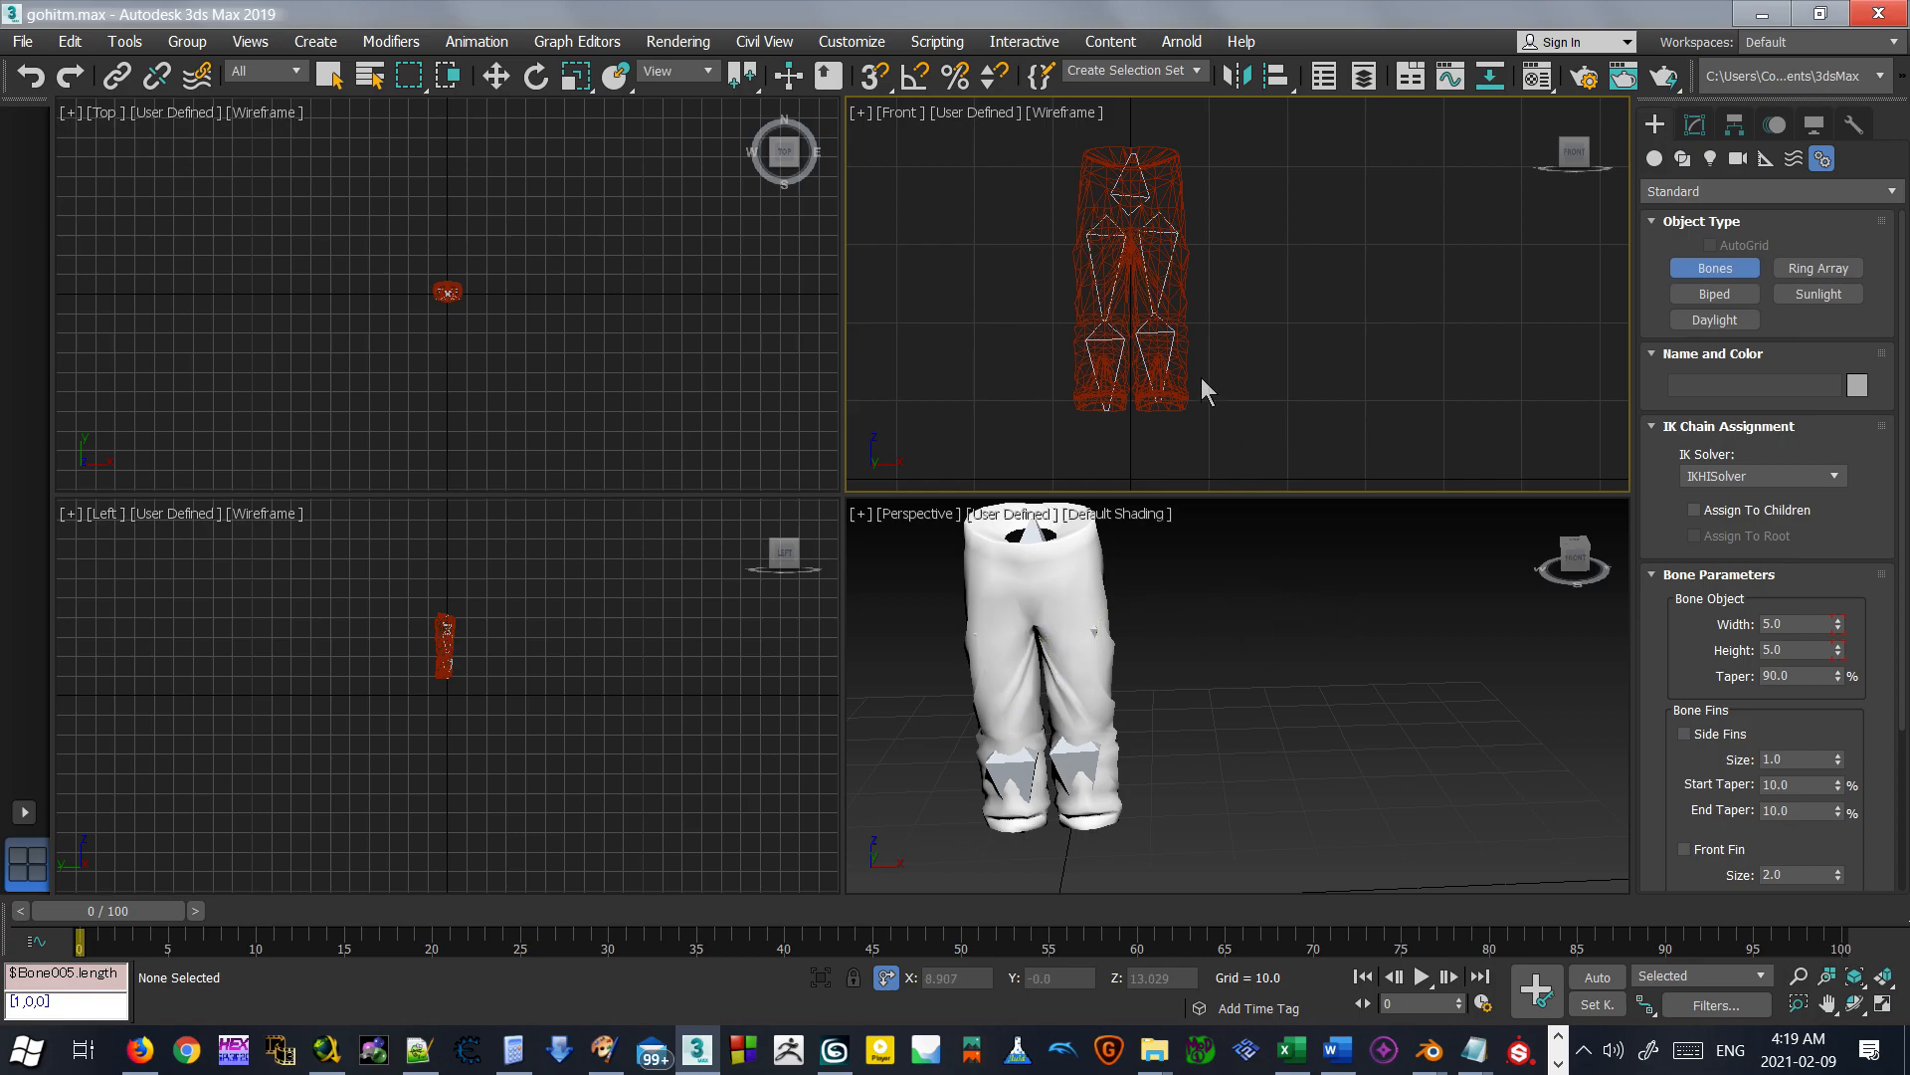
click(1692, 271)
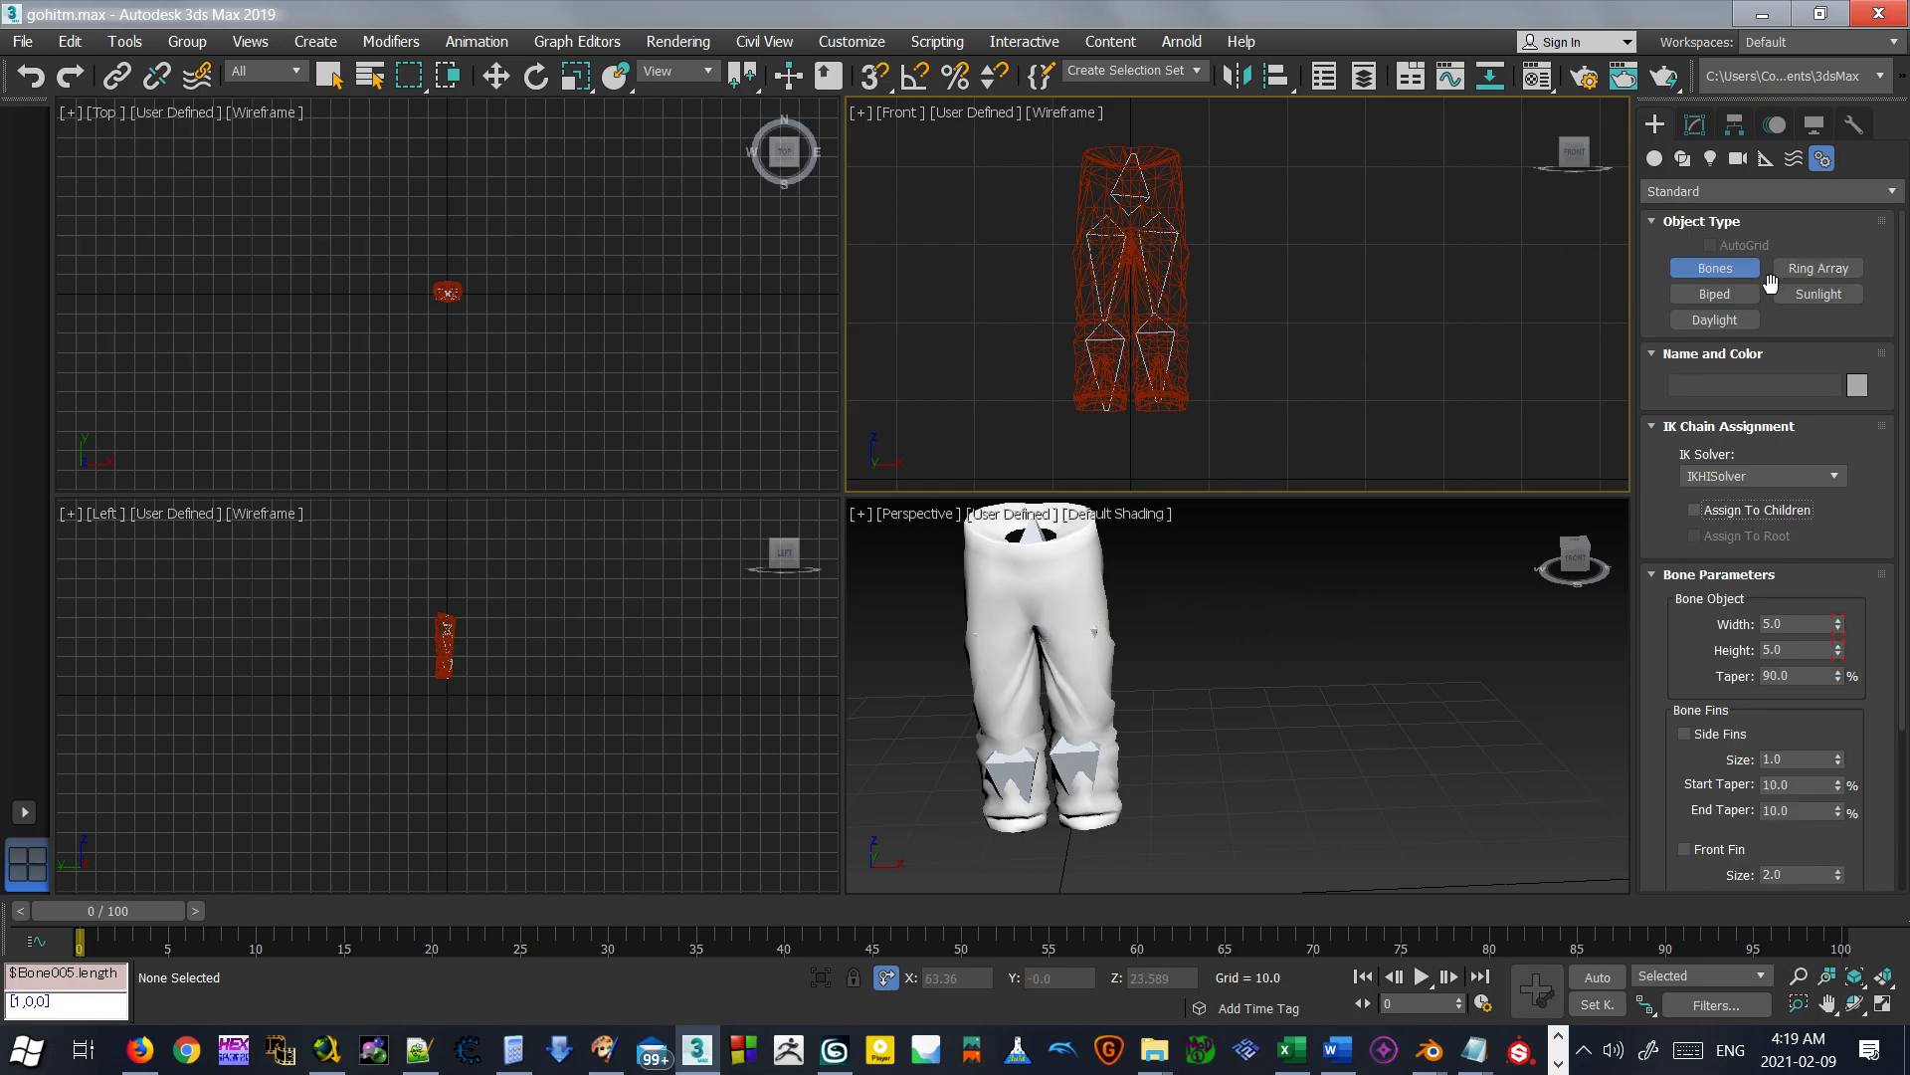
Create a Biped figure beside the trousers in the Perspective view and compare it with the model.
click(1715, 293)
drag(1363, 832, 1401, 483)
right_click(1411, 575)
scroll(1309, 597, down, 3)
middle_drag(1309, 597, 1181, 606)
scroll(1186, 608, up, 3)
scroll(1190, 612, down, 3)
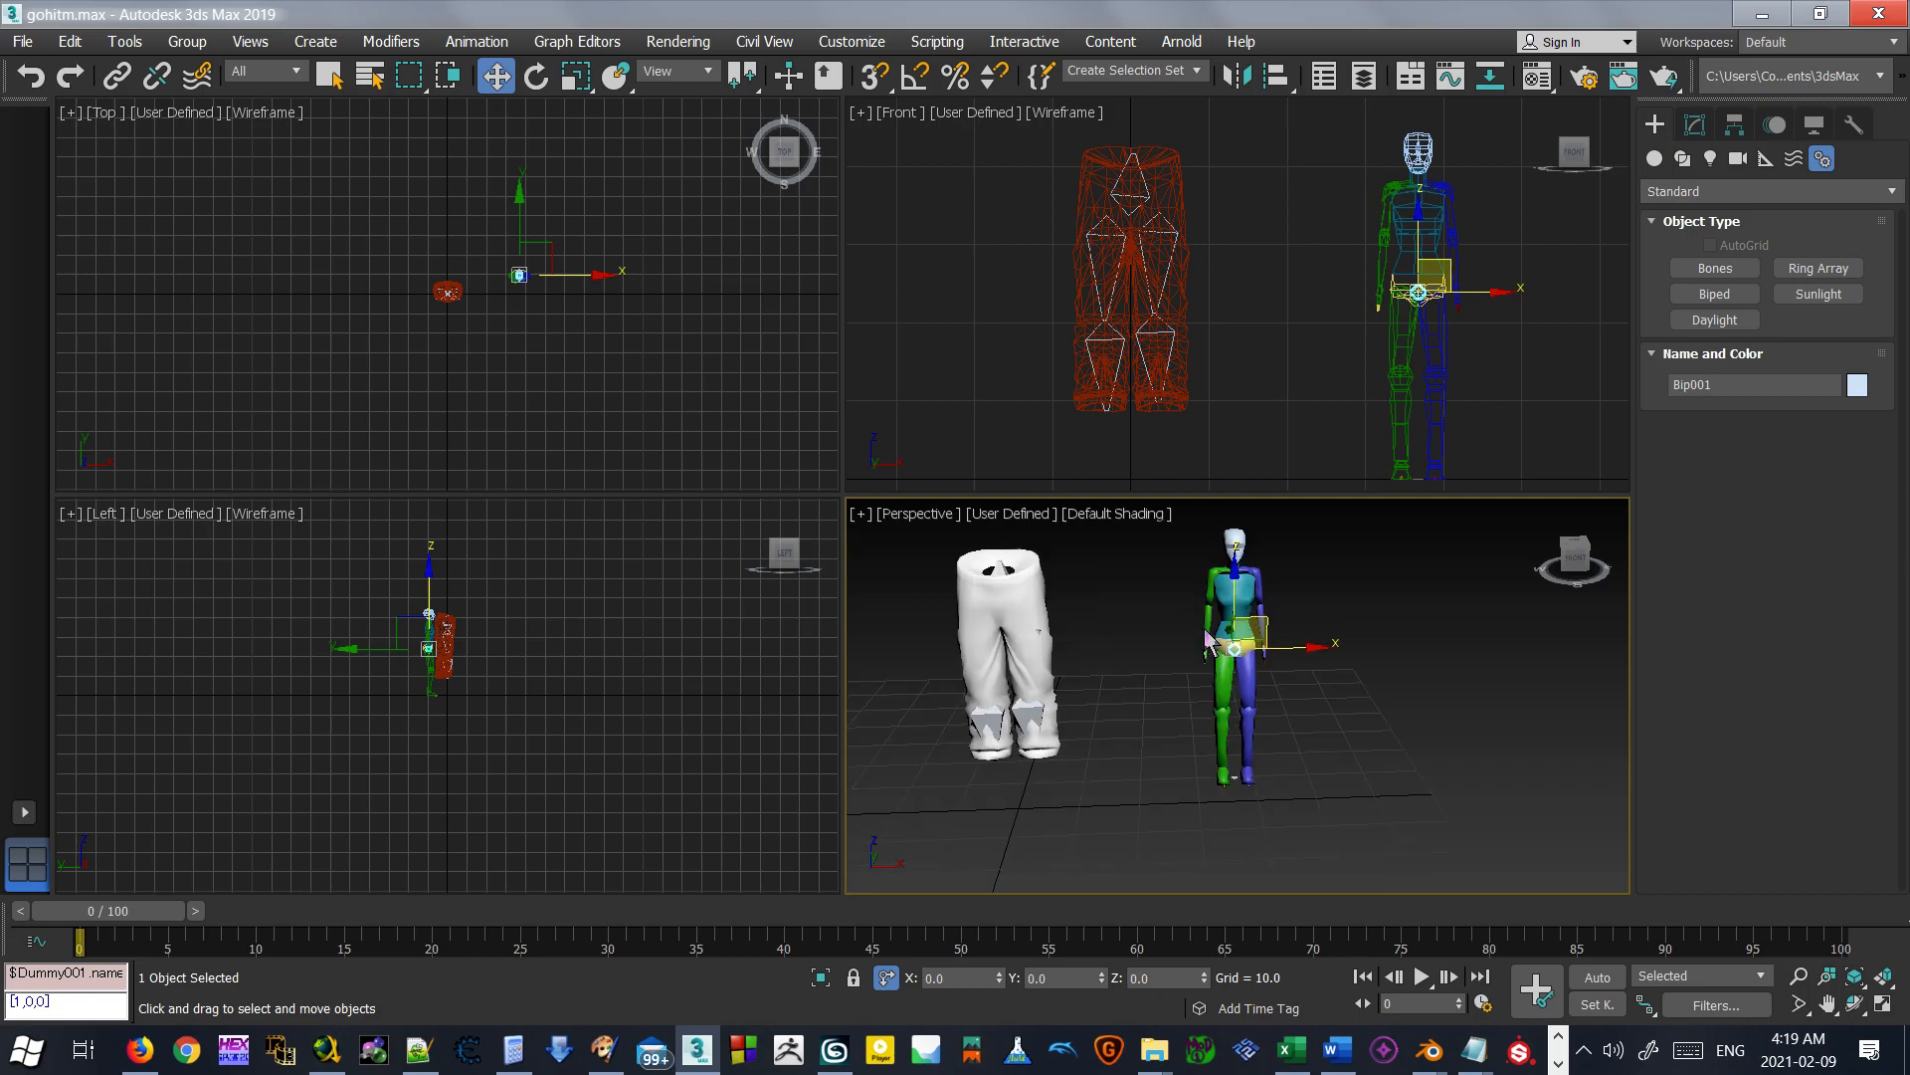
Inspect the biped's forearm, then select the whole biped and delete it.
click(1208, 624)
click(1694, 124)
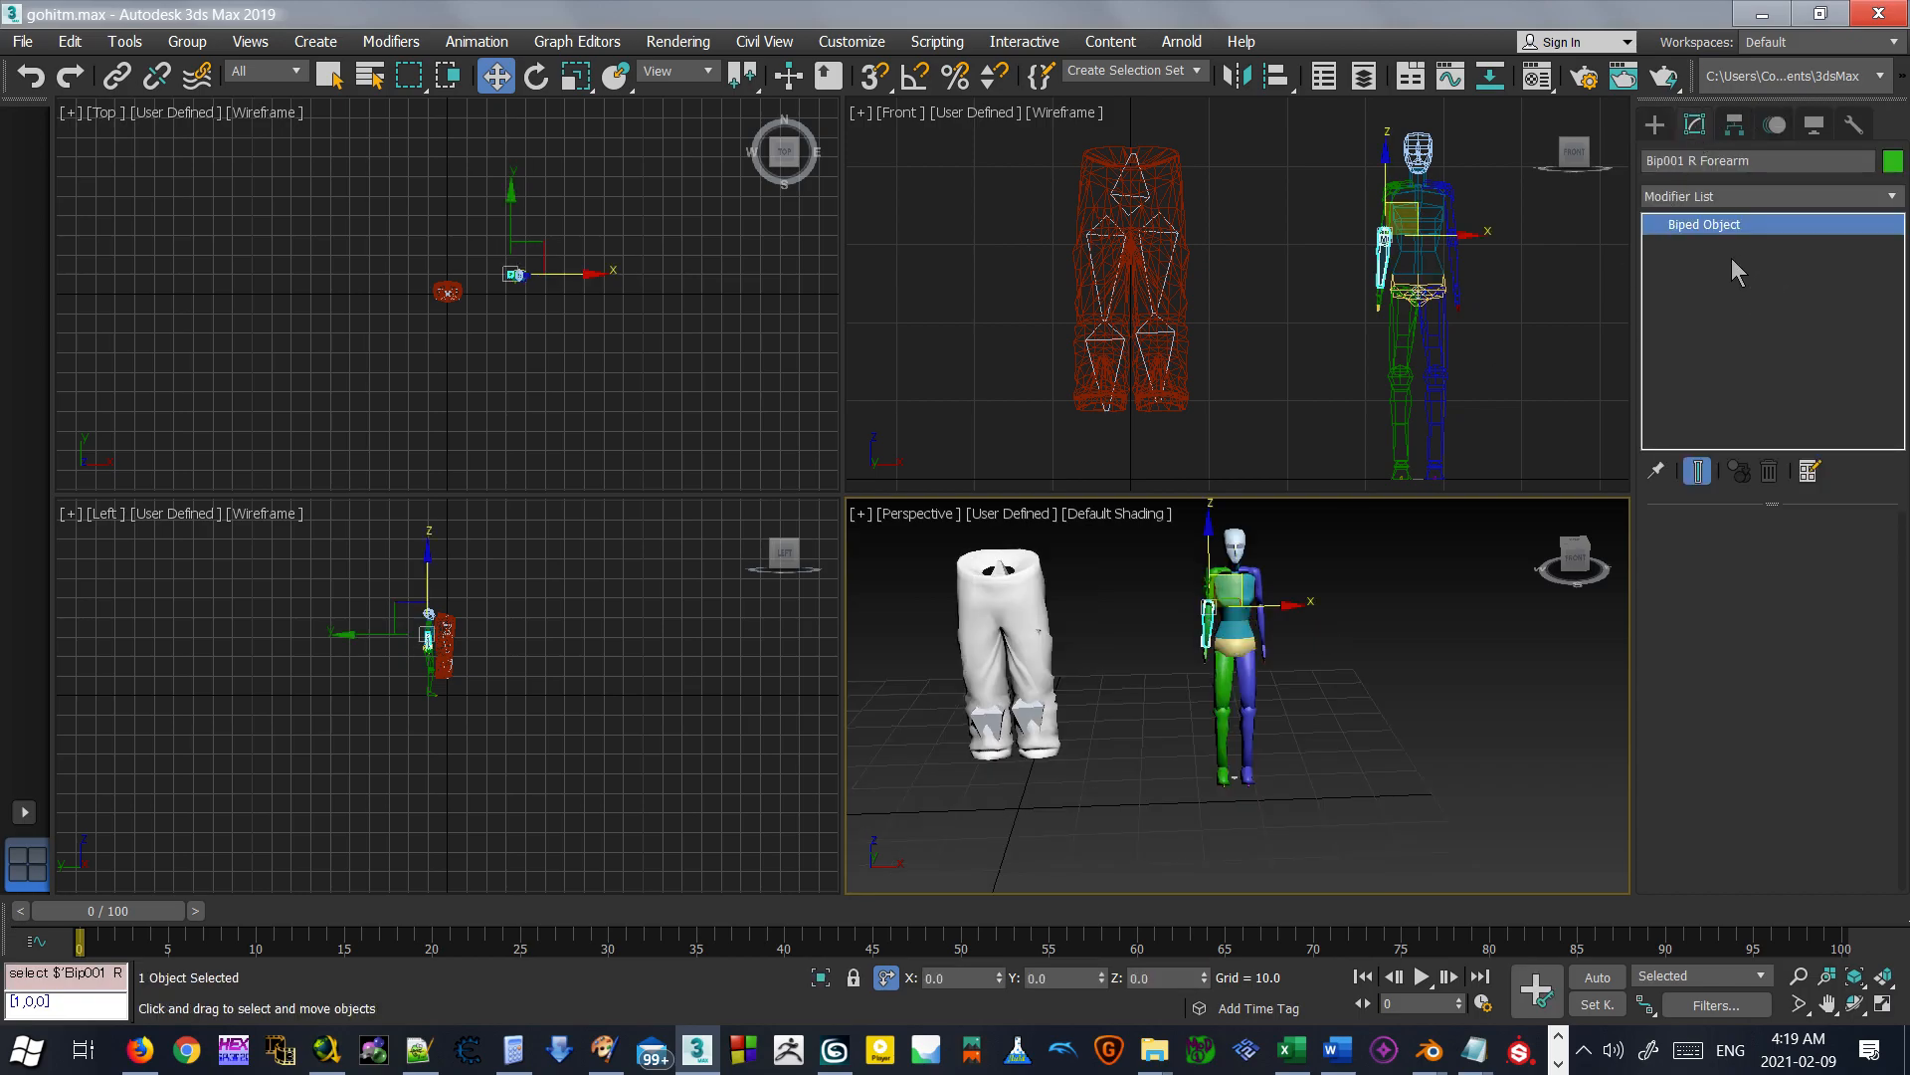
mouse_move(1377, 838)
mouse_down()
mouse_move(1167, 540)
mouse_move(1144, 541)
mouse_up()
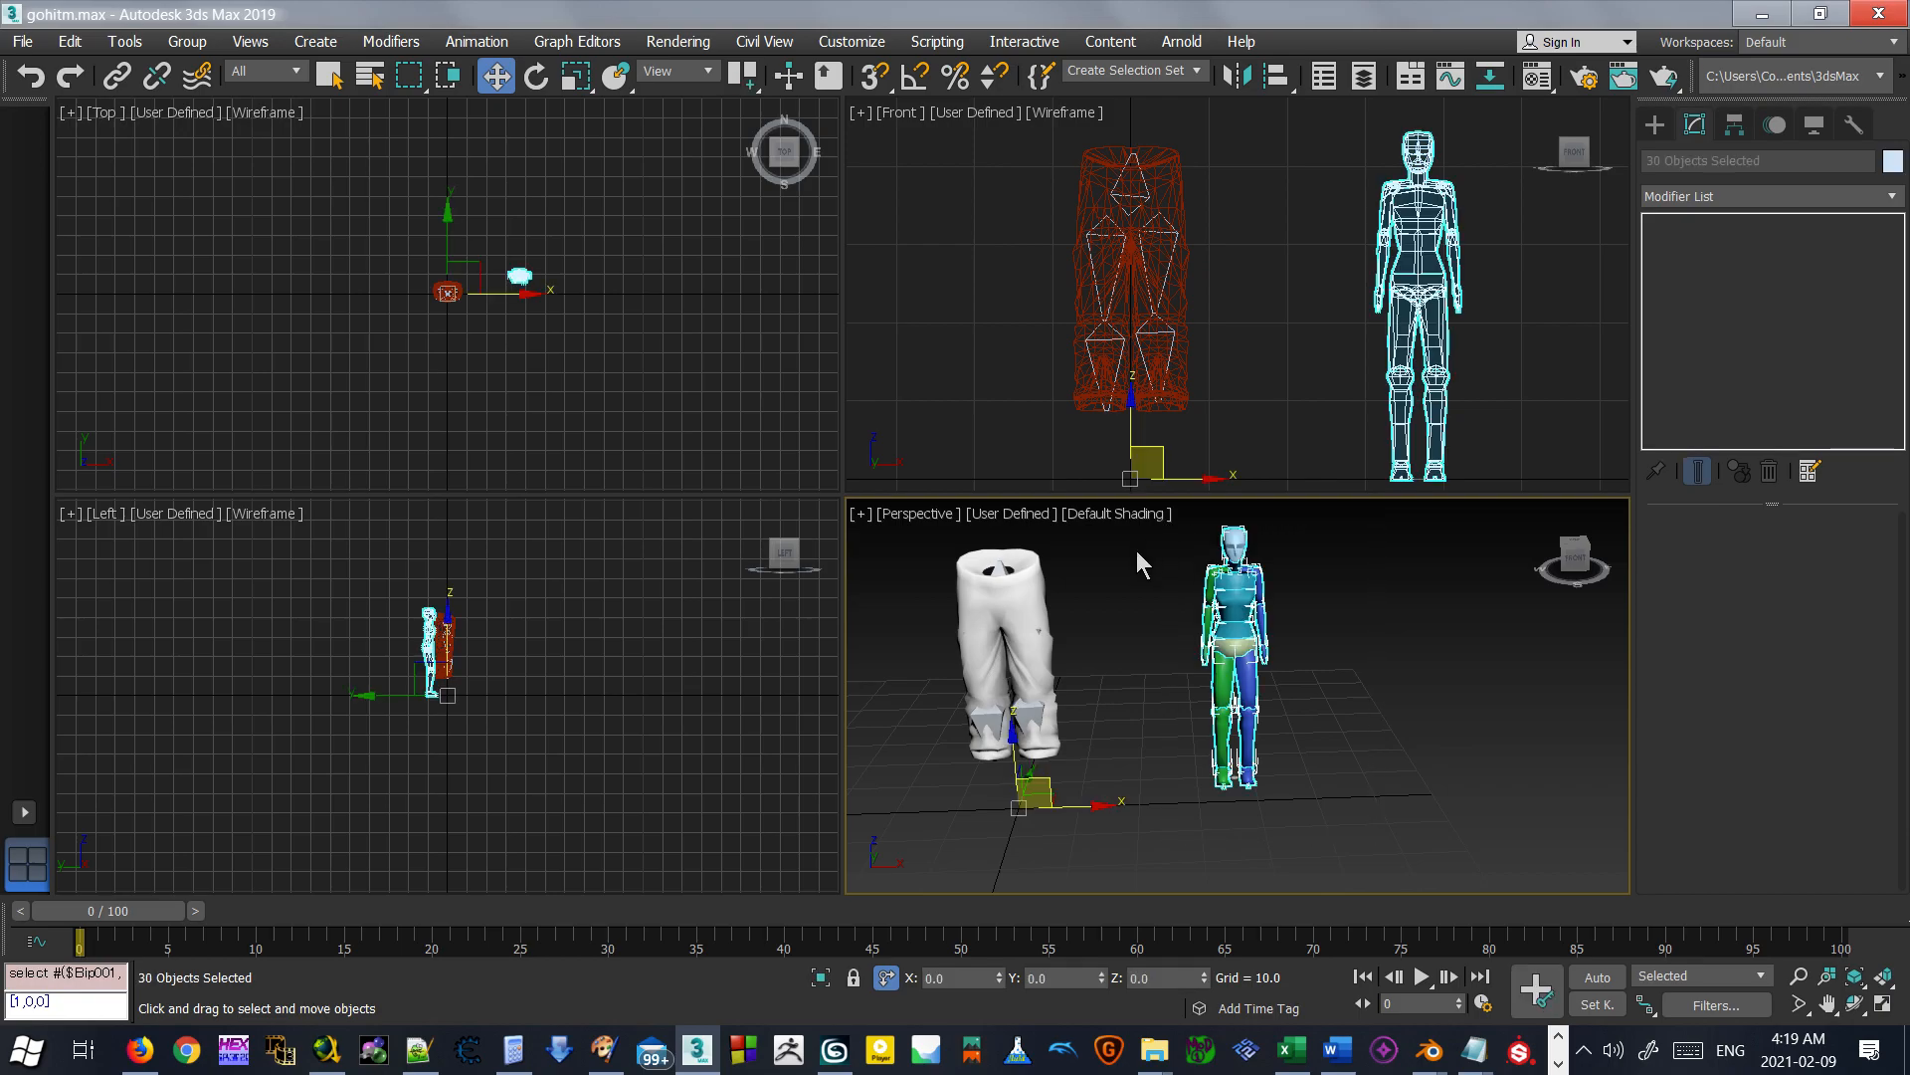
key(Delete)
Select the trousers mesh without any of the bones.
click(1037, 663)
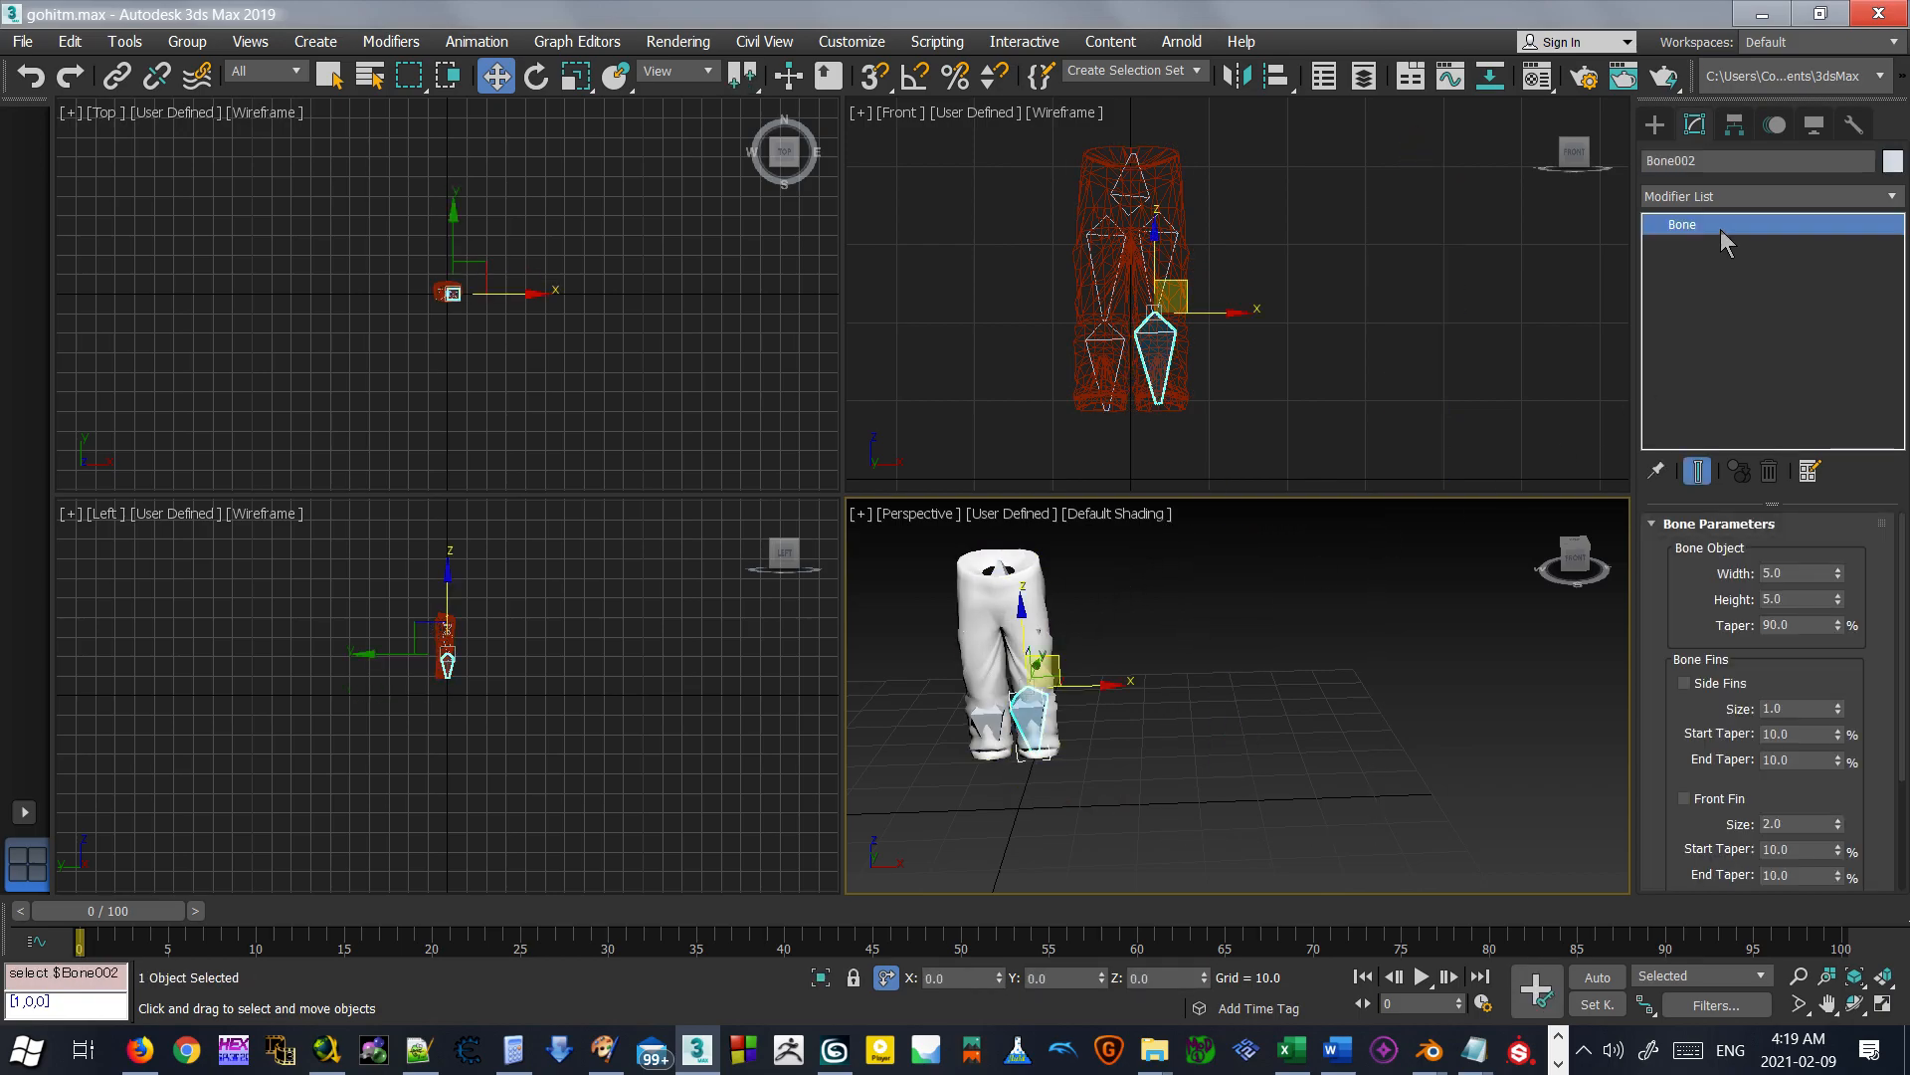
click(1095, 619)
middle_drag(998, 558, 1077, 571)
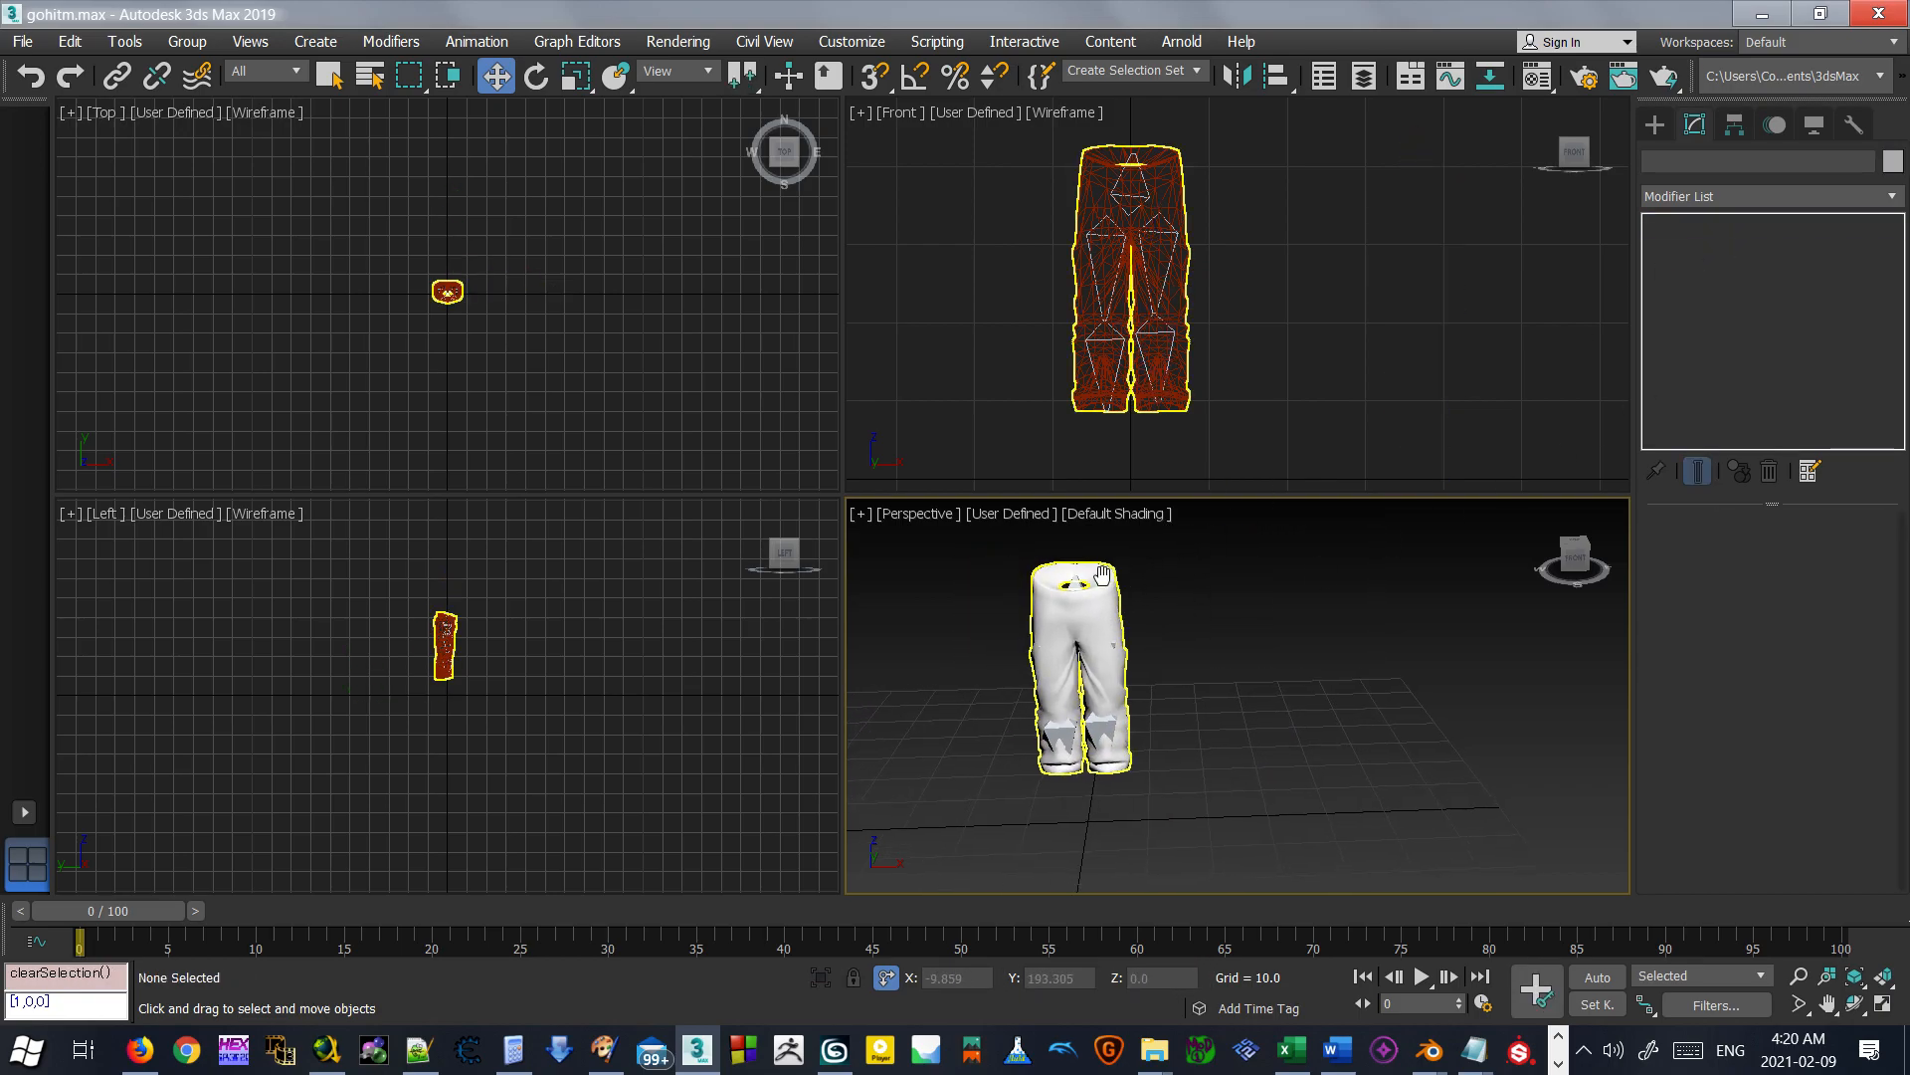
scroll(1081, 580, up, 3)
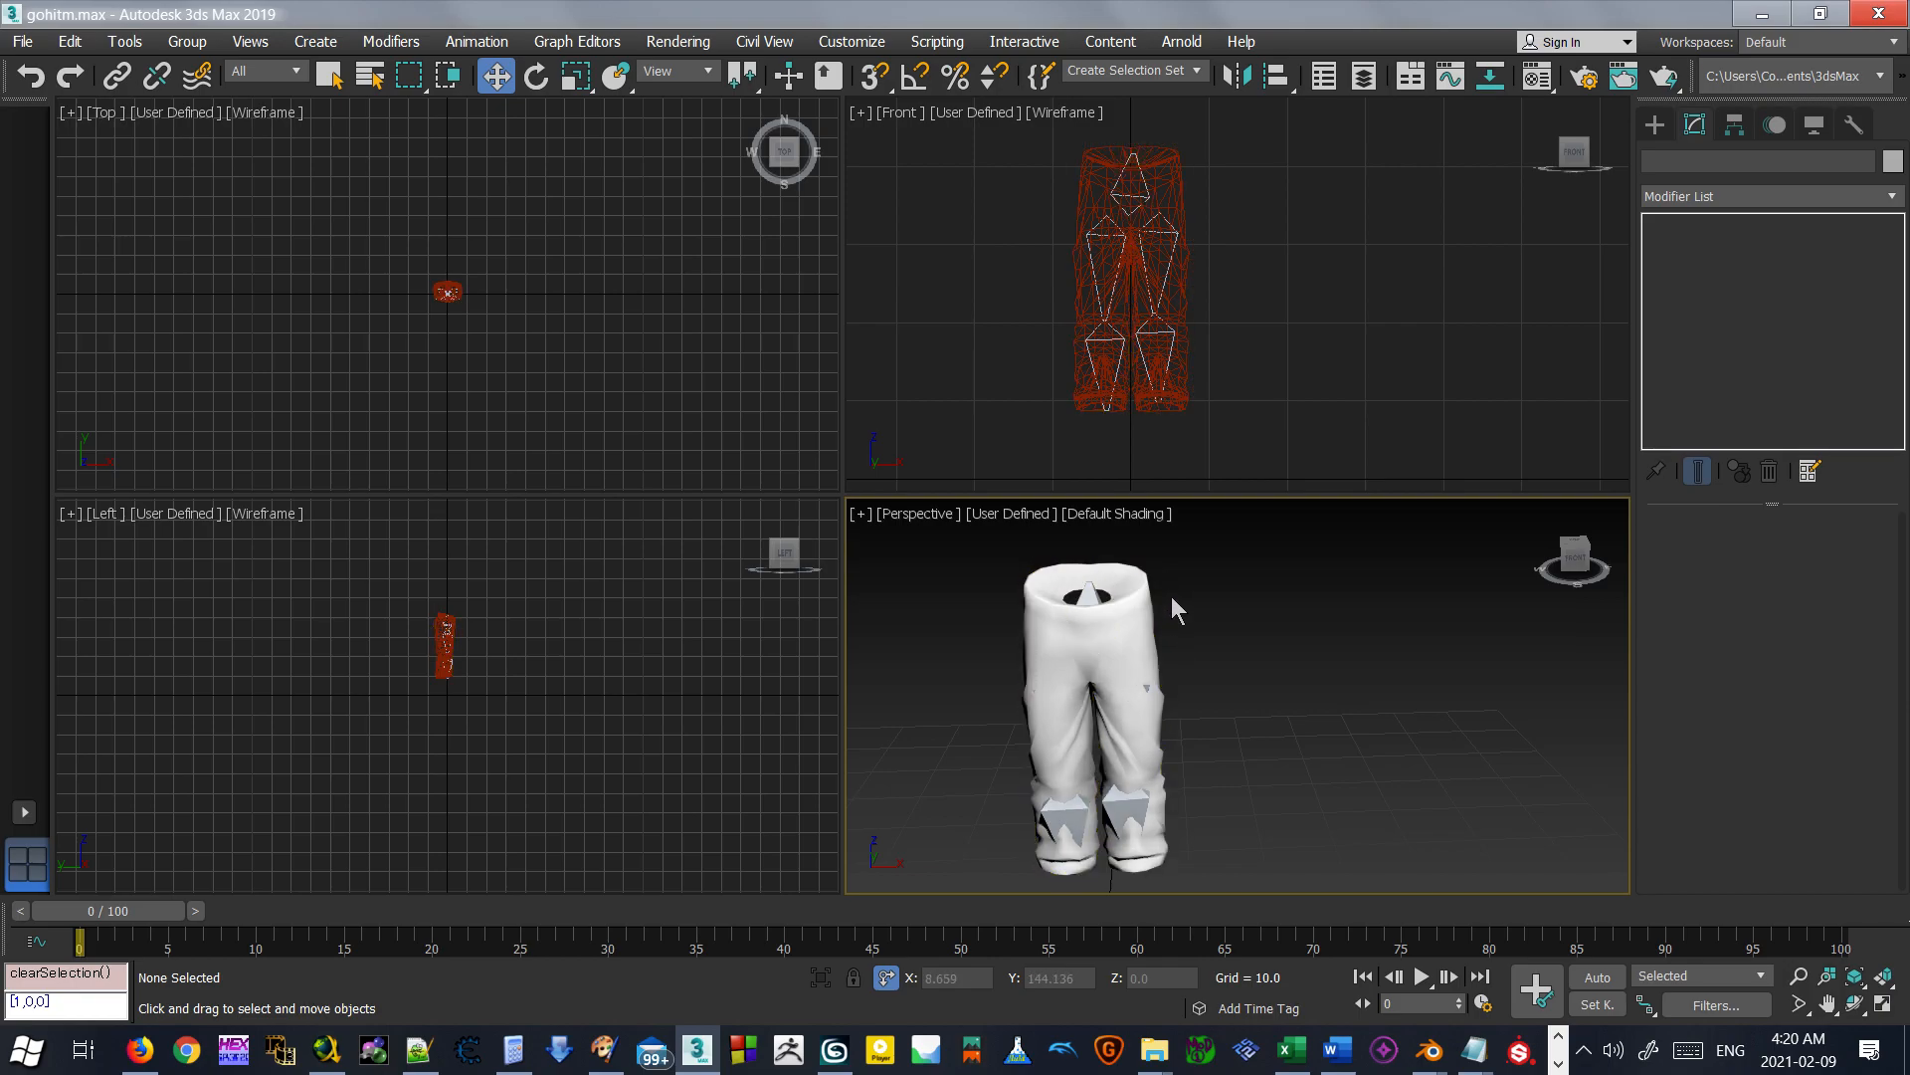
click(1145, 637)
click(1890, 196)
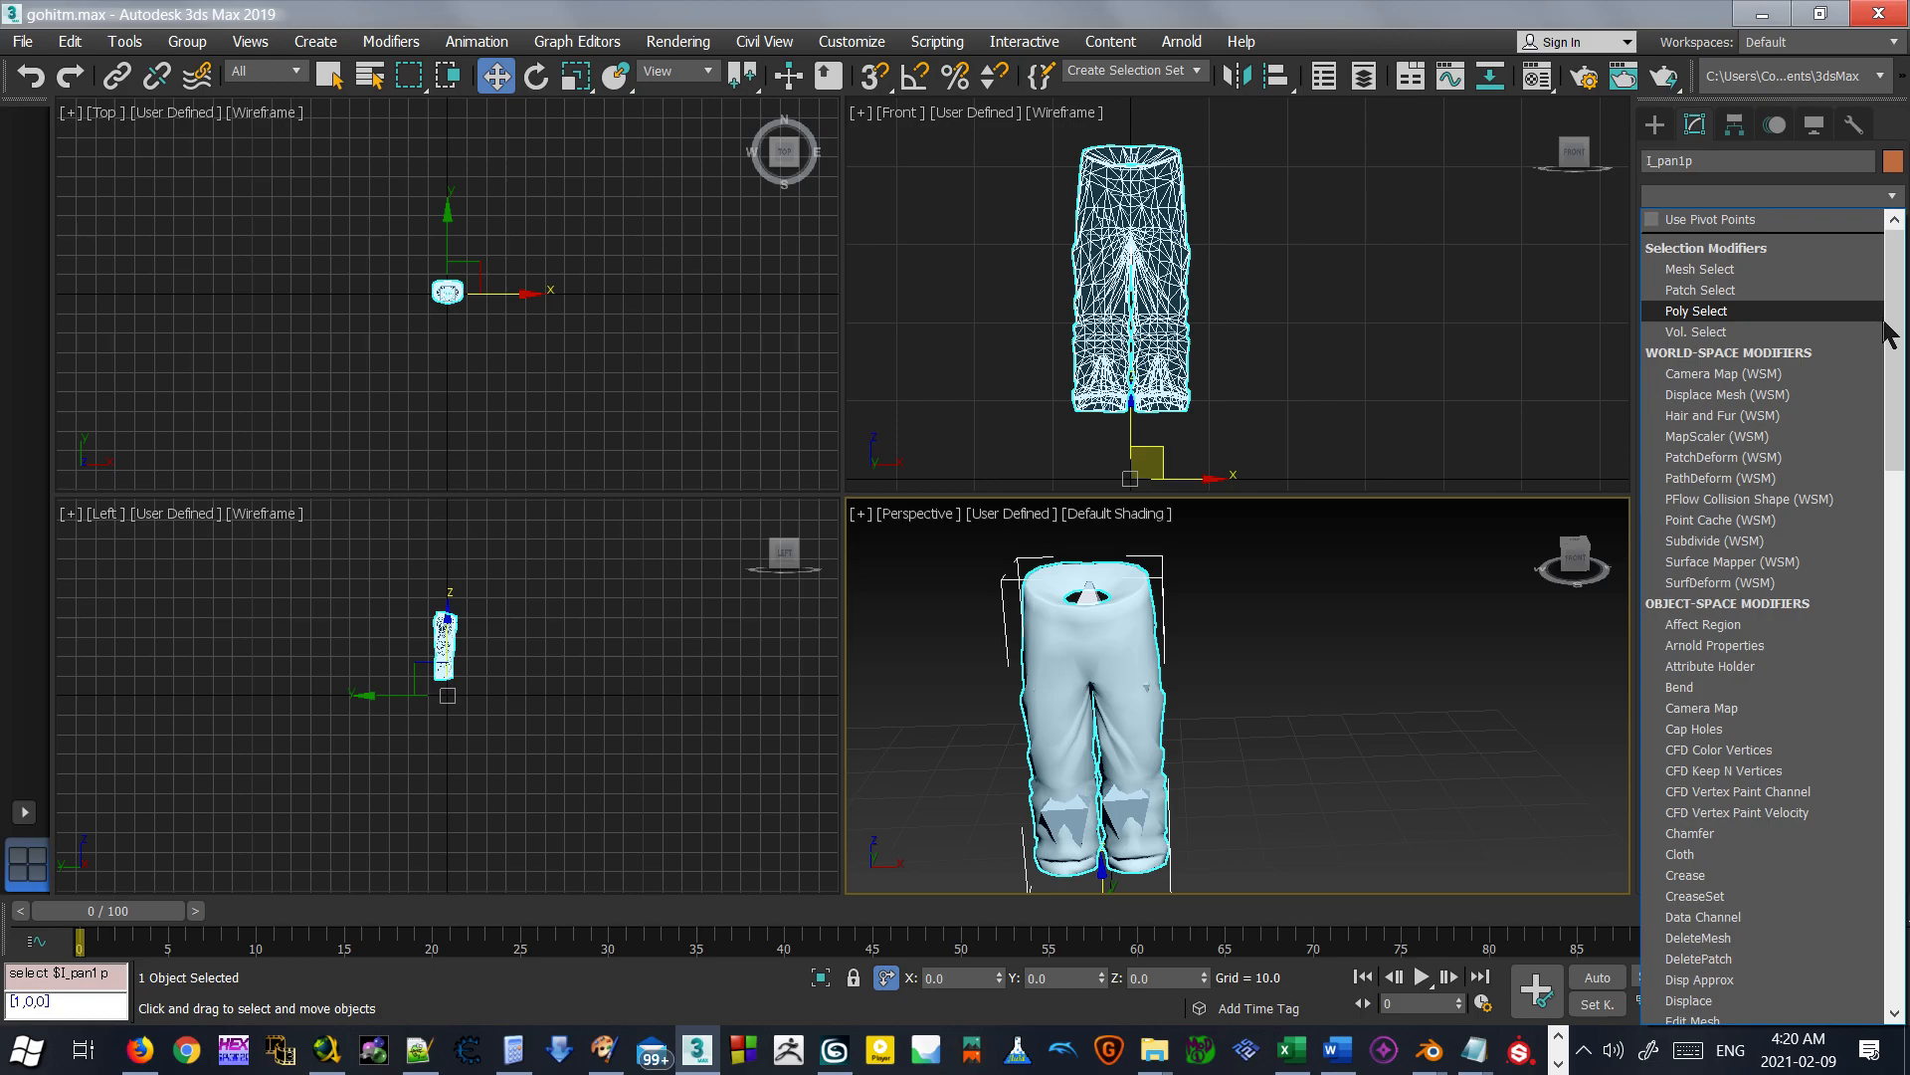
click(1887, 374)
scroll(1903, 244, down, 1)
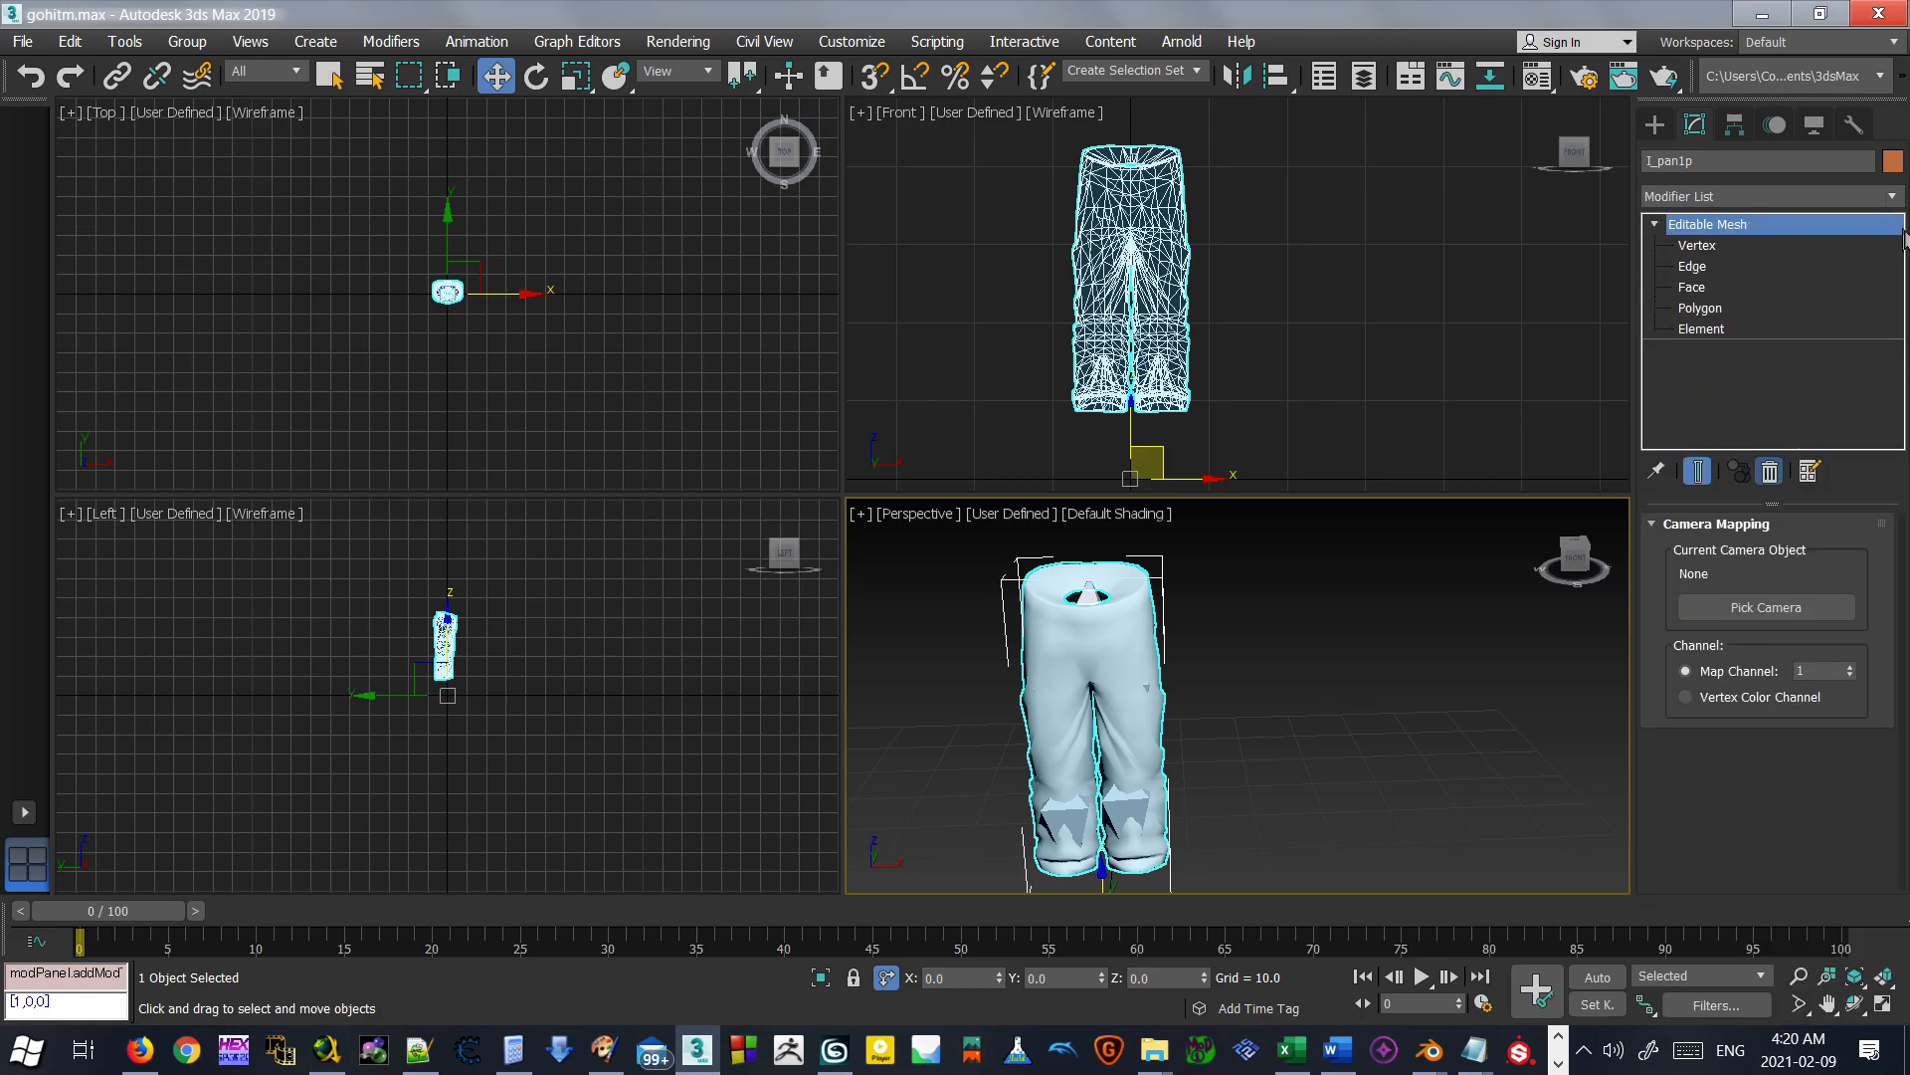
key(Delete)
Apply the Skin modifier to the trousers mesh.
click(1890, 196)
scroll(1861, 651, down, 10)
drag(1857, 642, 1853, 655)
click(1704, 700)
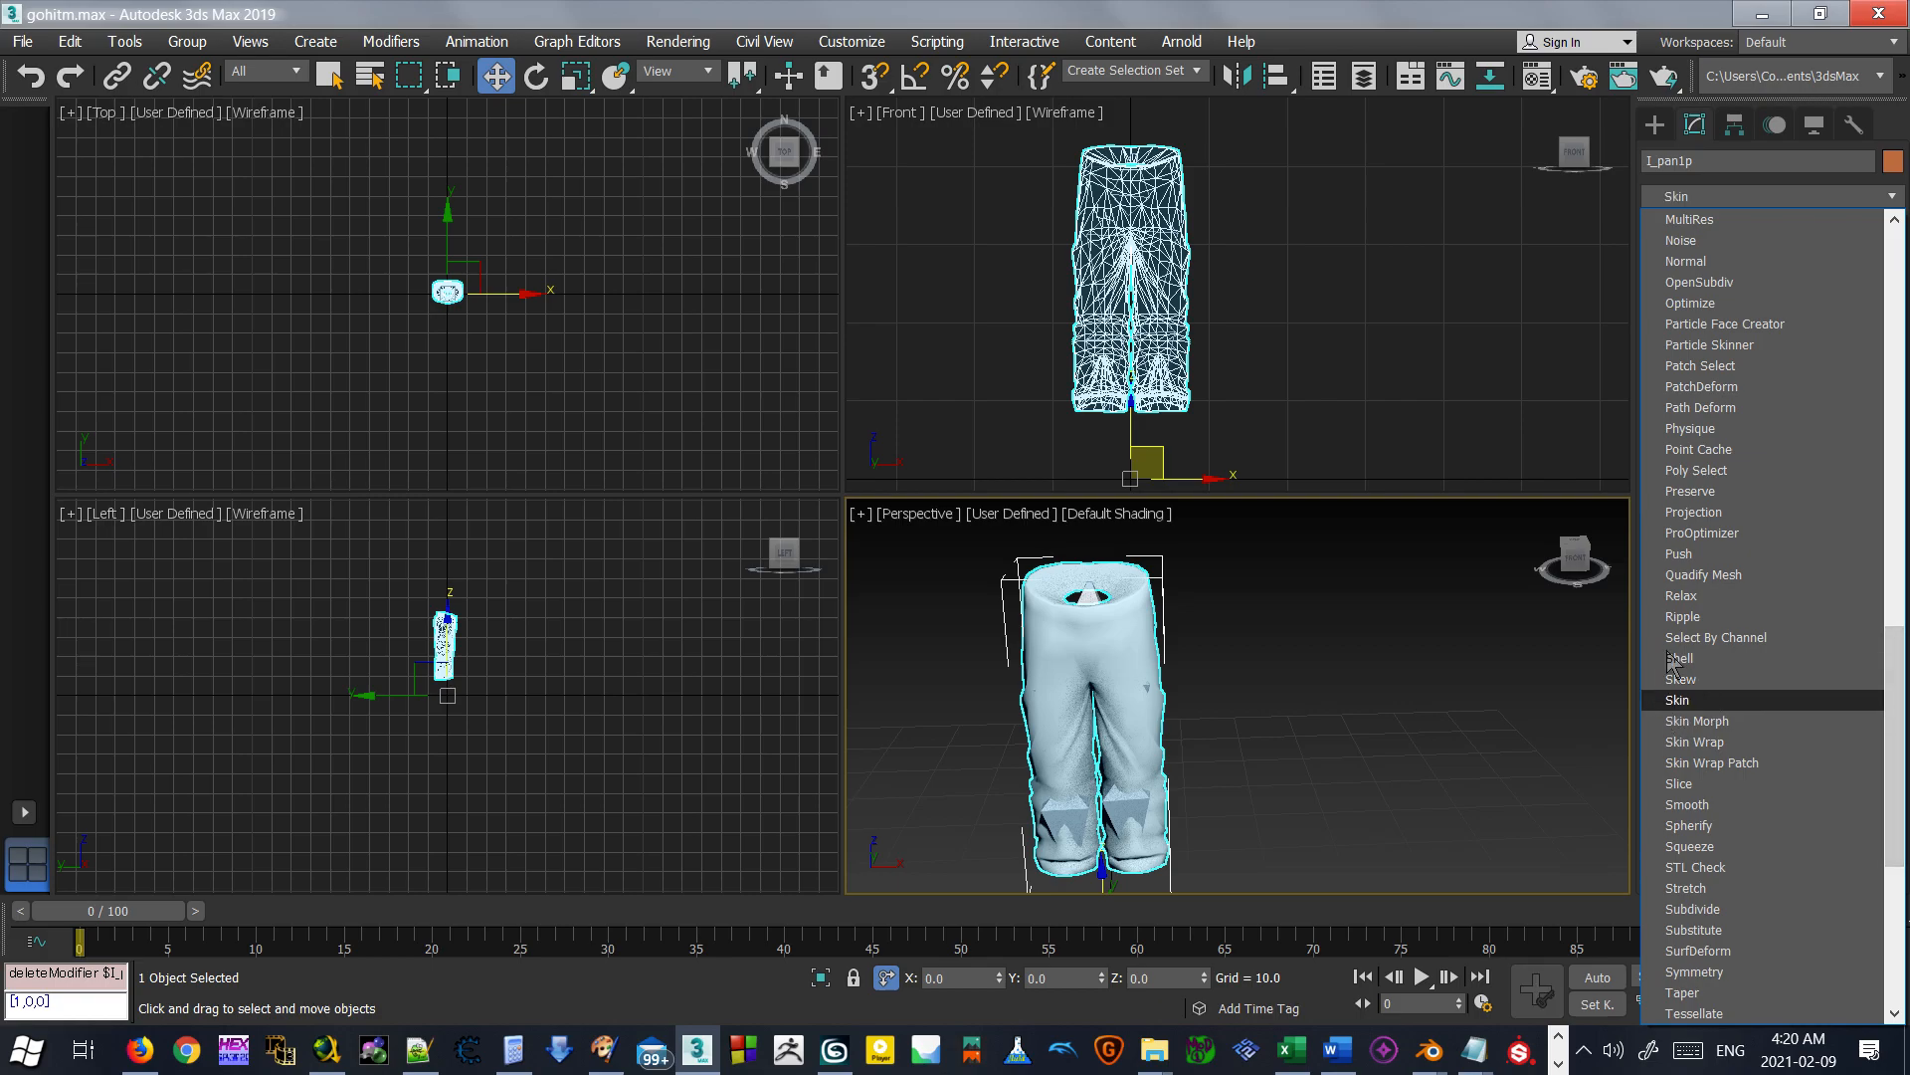
Add all the bones, Bone001 to Bone005, to the trousers' Skin modifier.
scroll(1664, 632, down, 5)
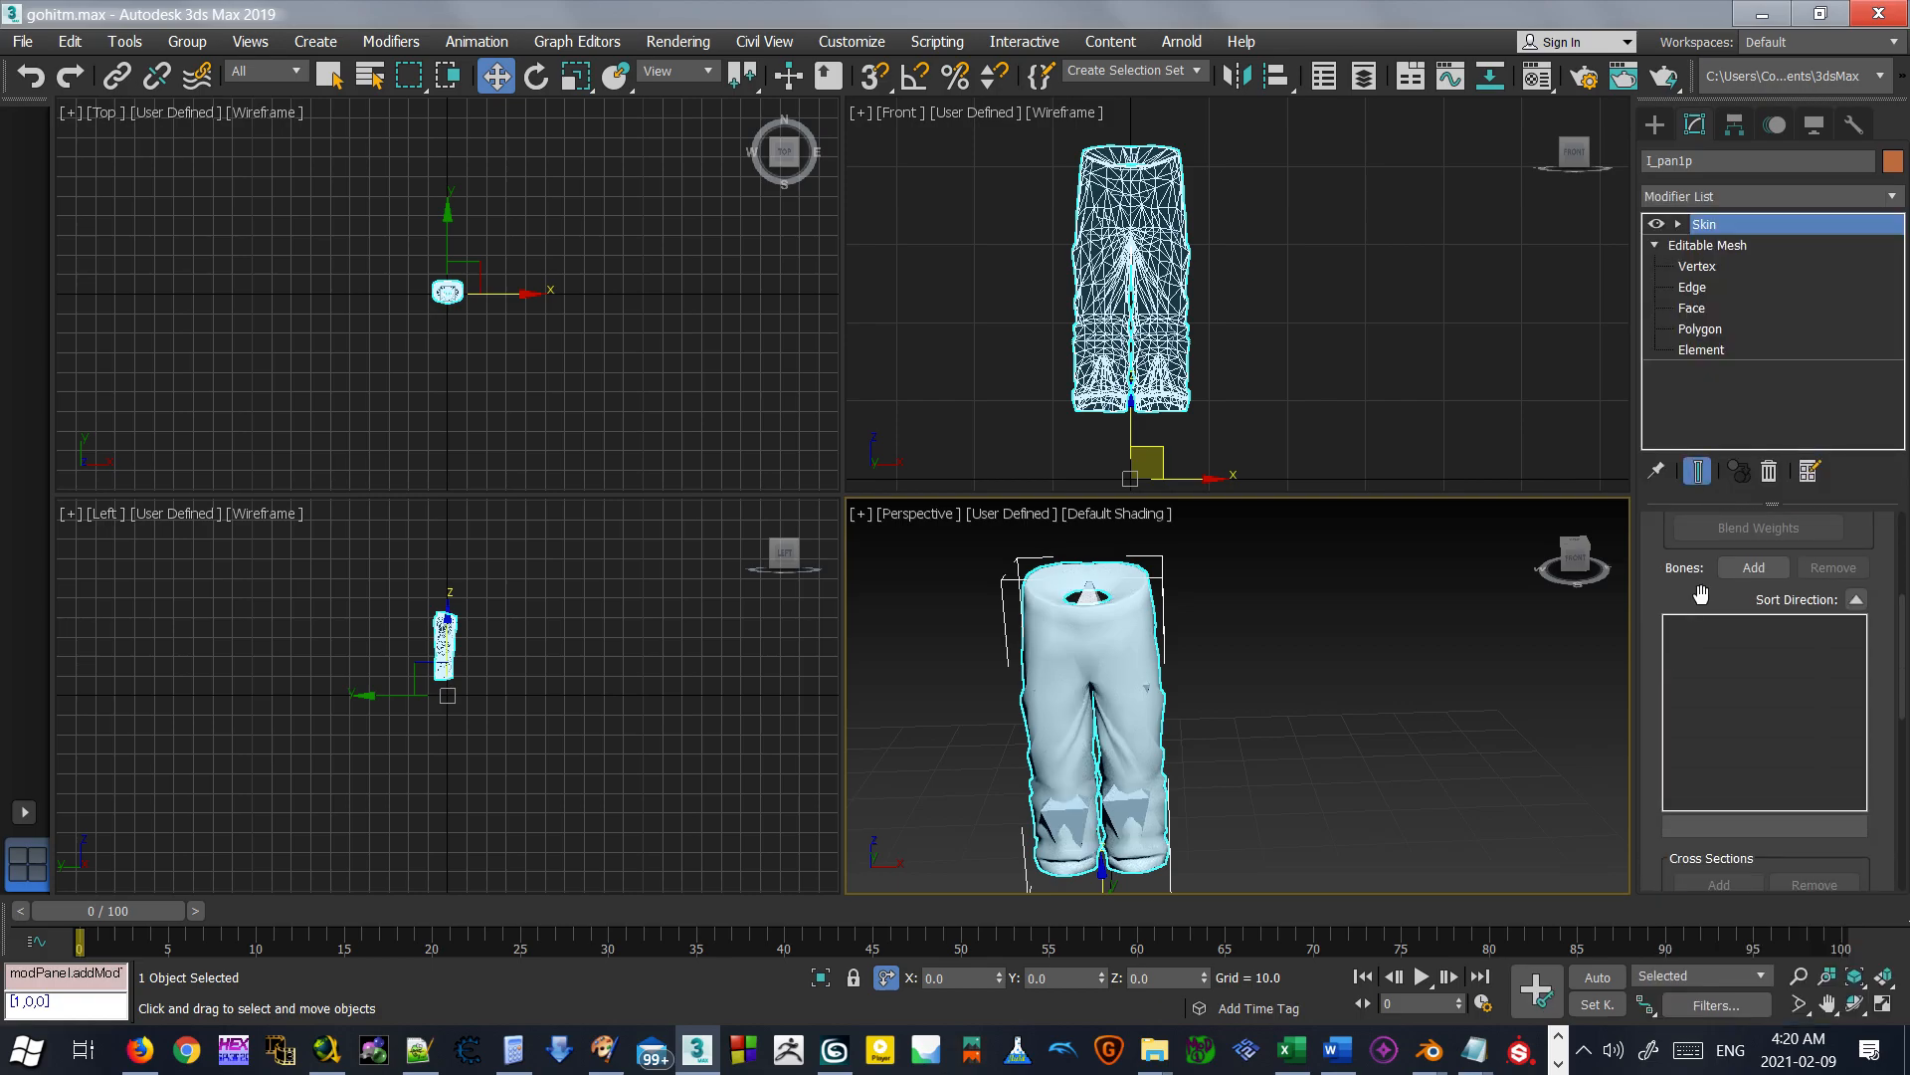
click(1741, 569)
click(206, 231)
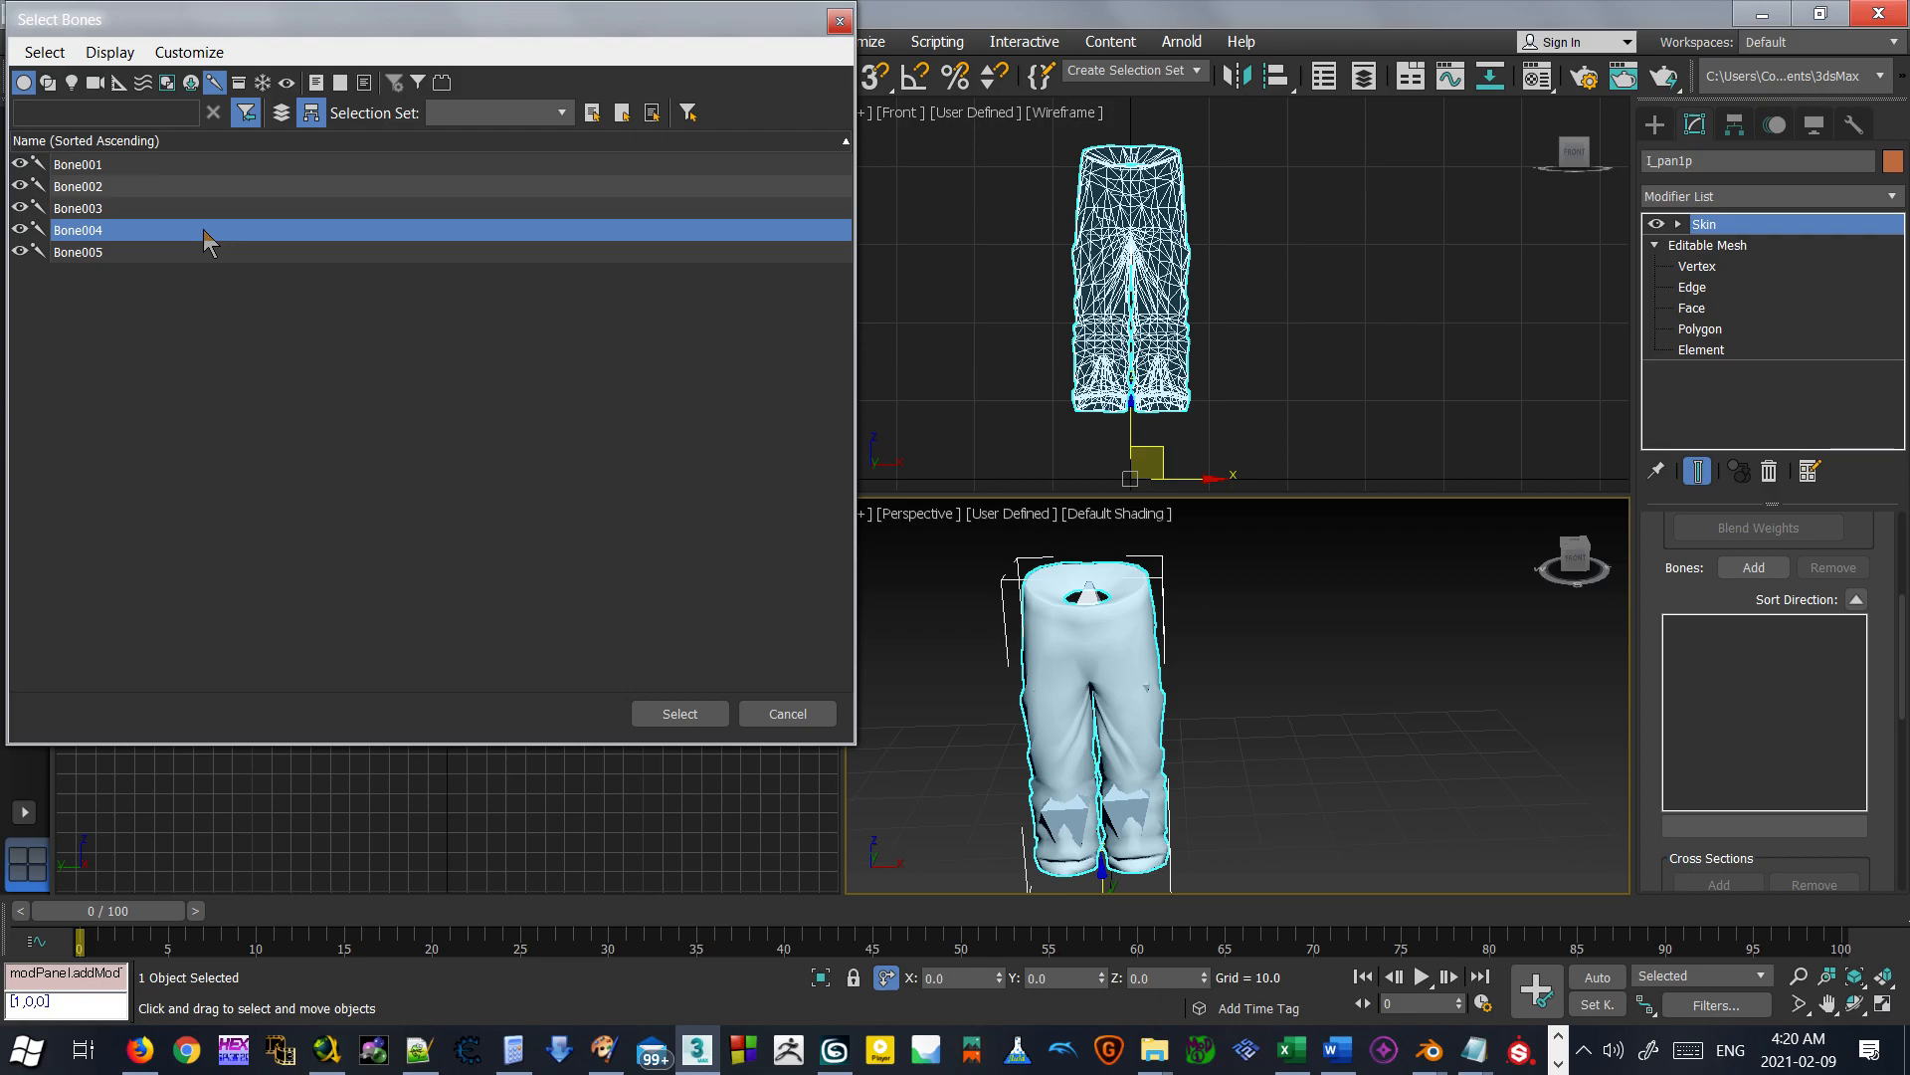
key(ctrl+a)
key(Return)
Enlarge the Perspective view and turn on Auto Key at frame 5.
click(1365, 791)
key(alt+w)
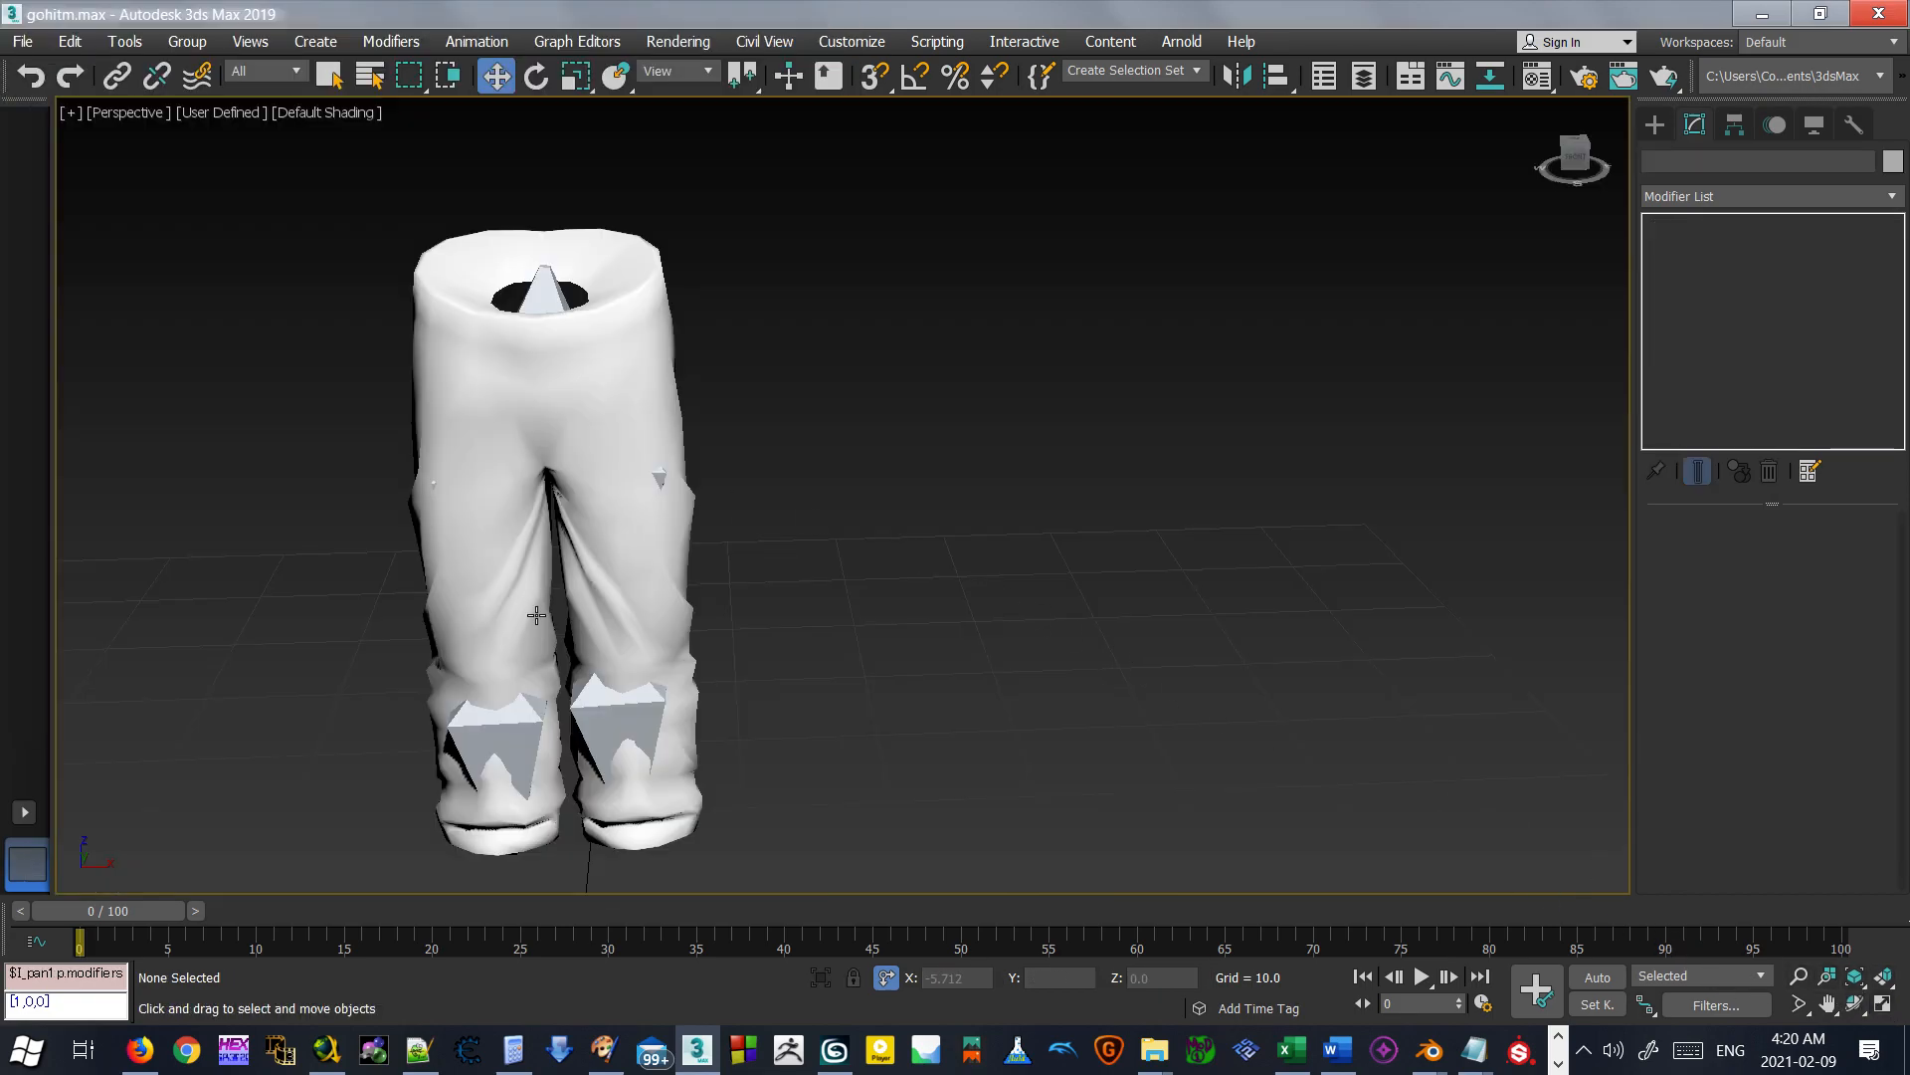
drag(99, 912, 183, 923)
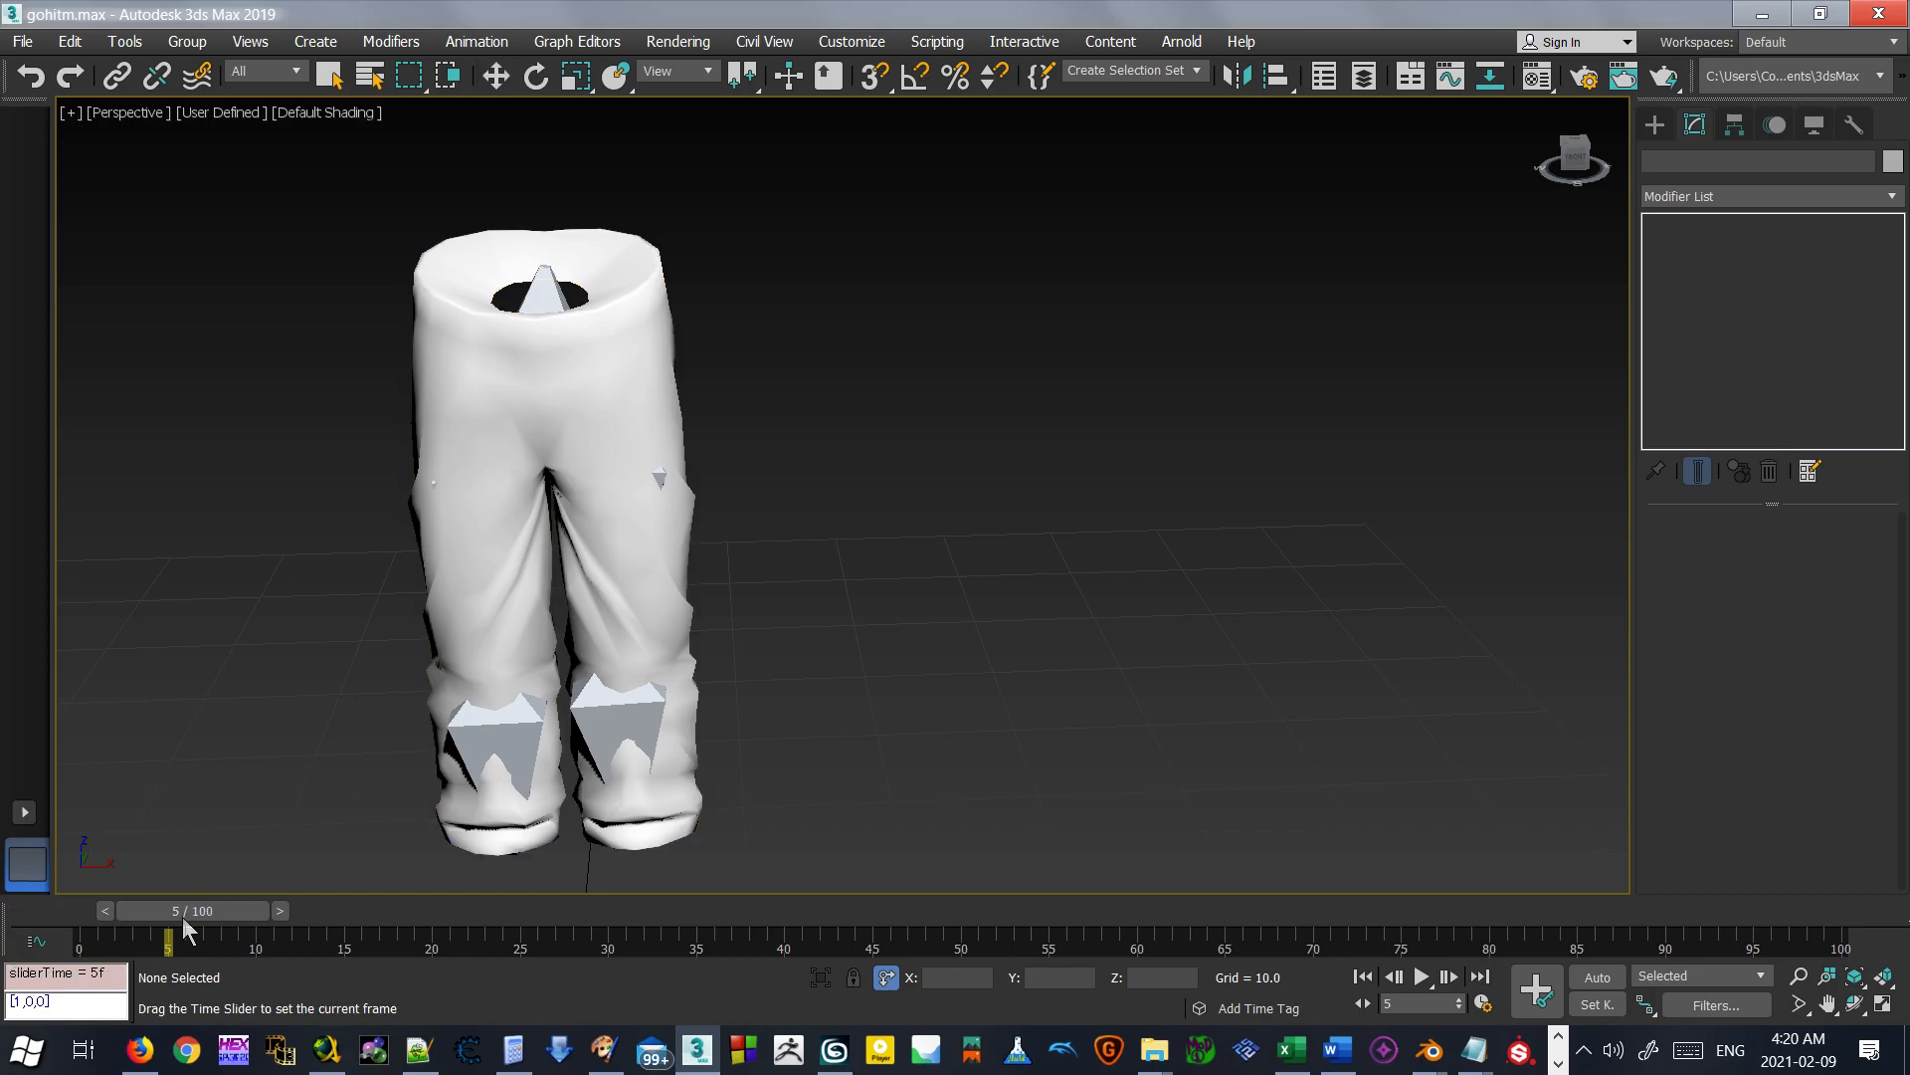
key(w)
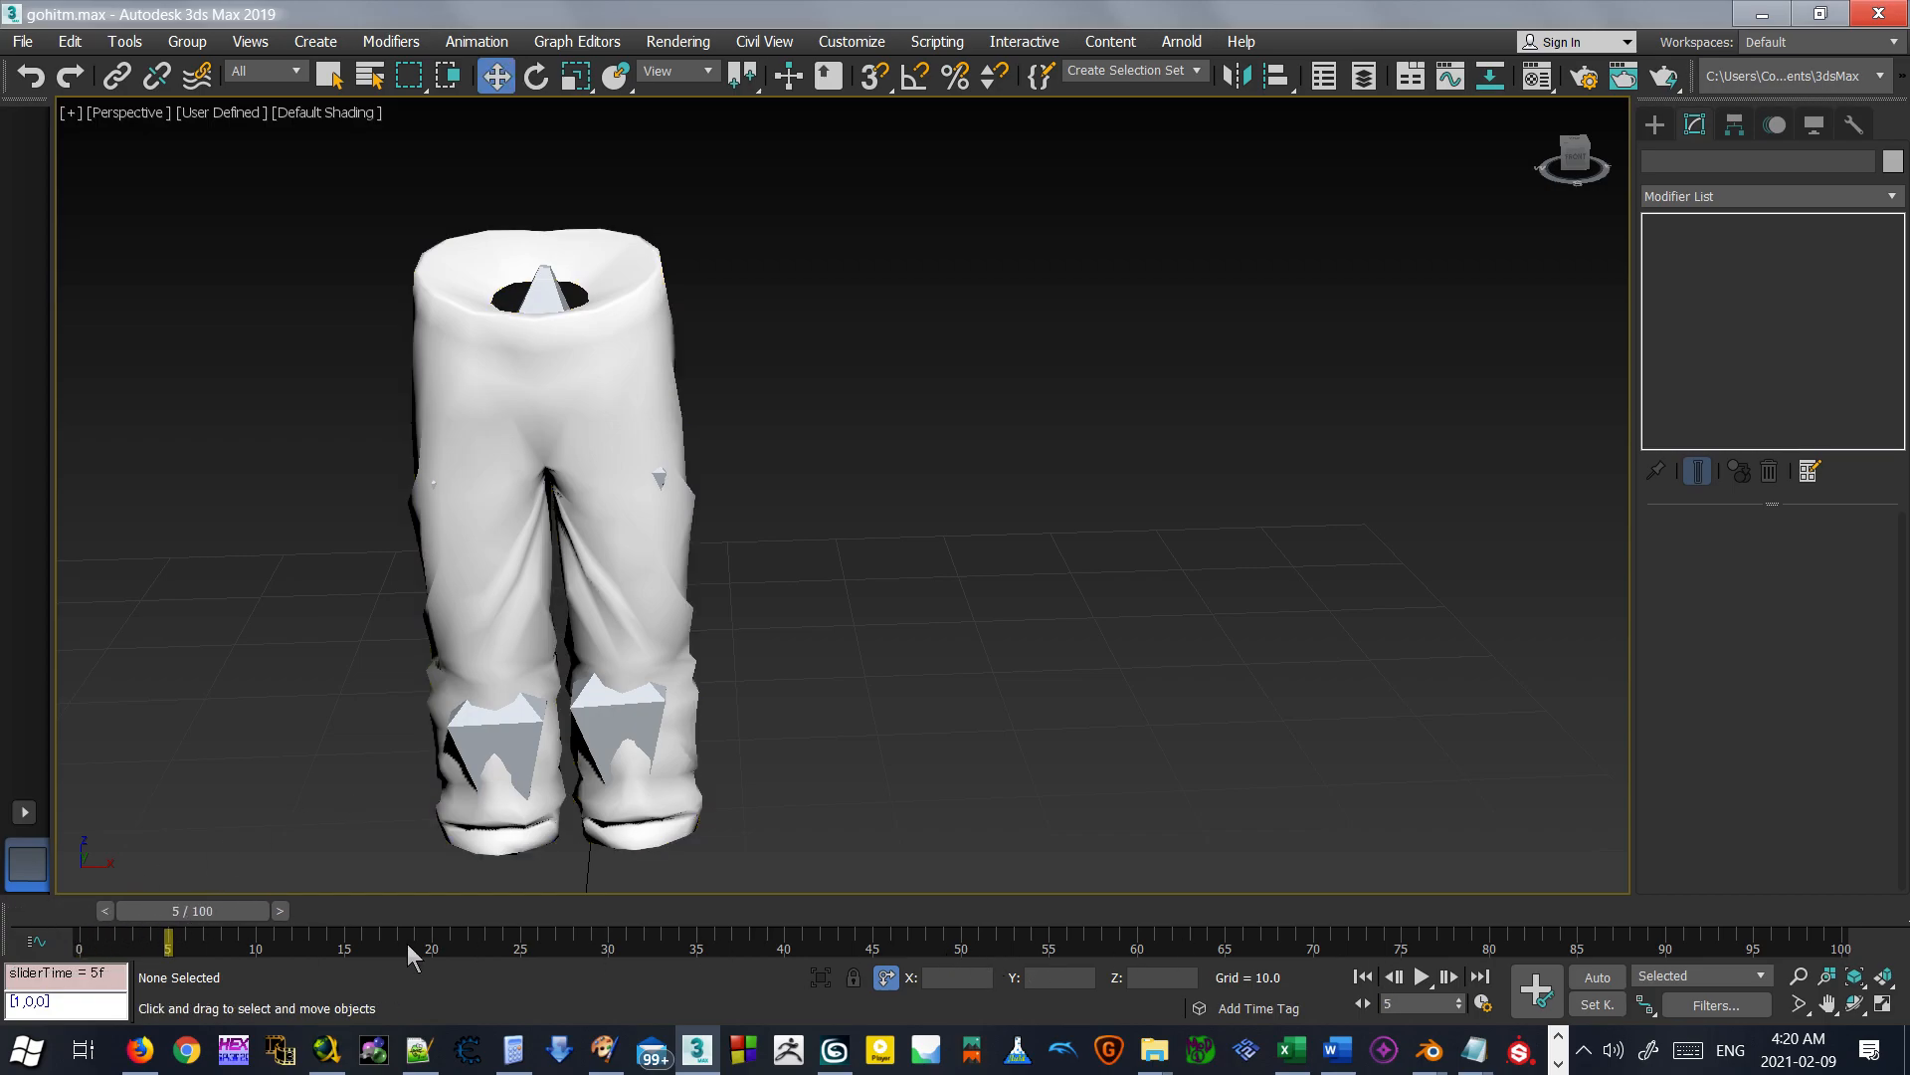
click(1597, 977)
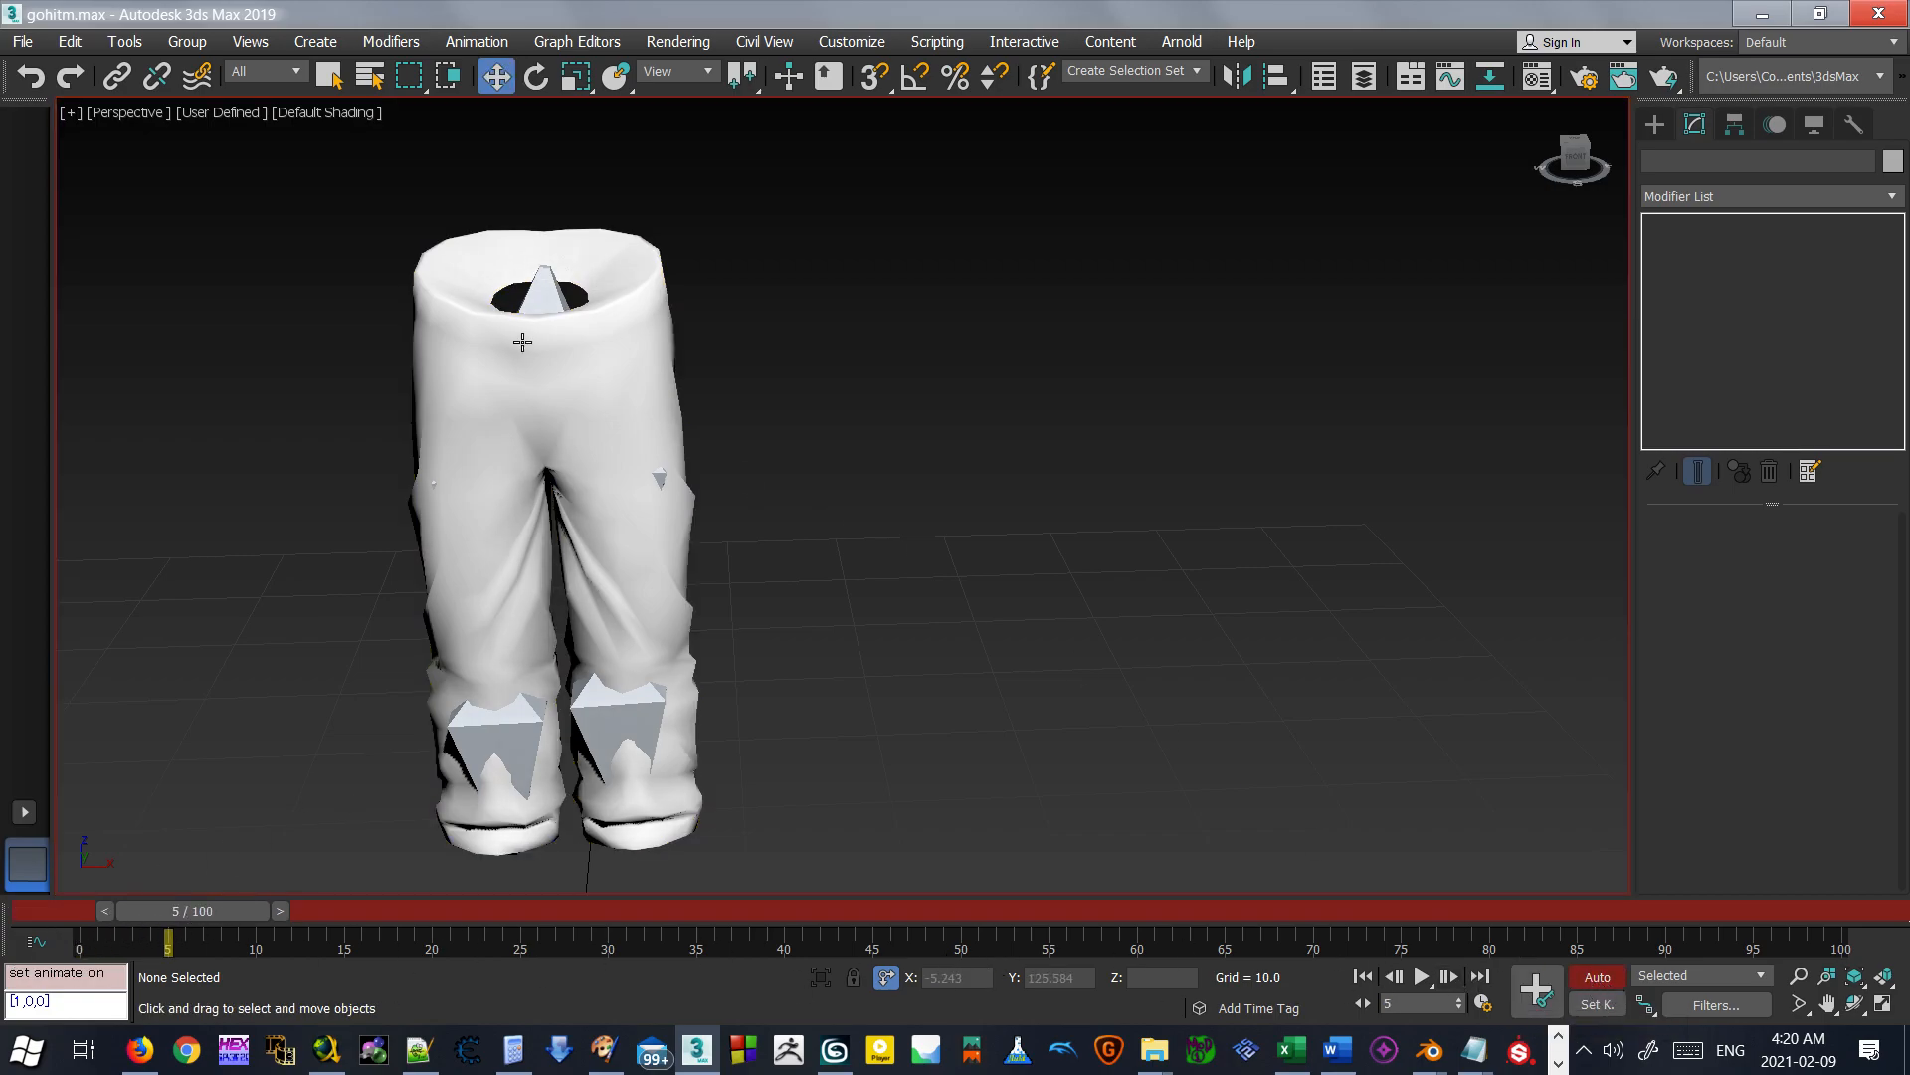
Rotate the upper leg bone on the positive-X side outward and forward at frame 5 to test the skin deformation.
click(659, 469)
click(536, 77)
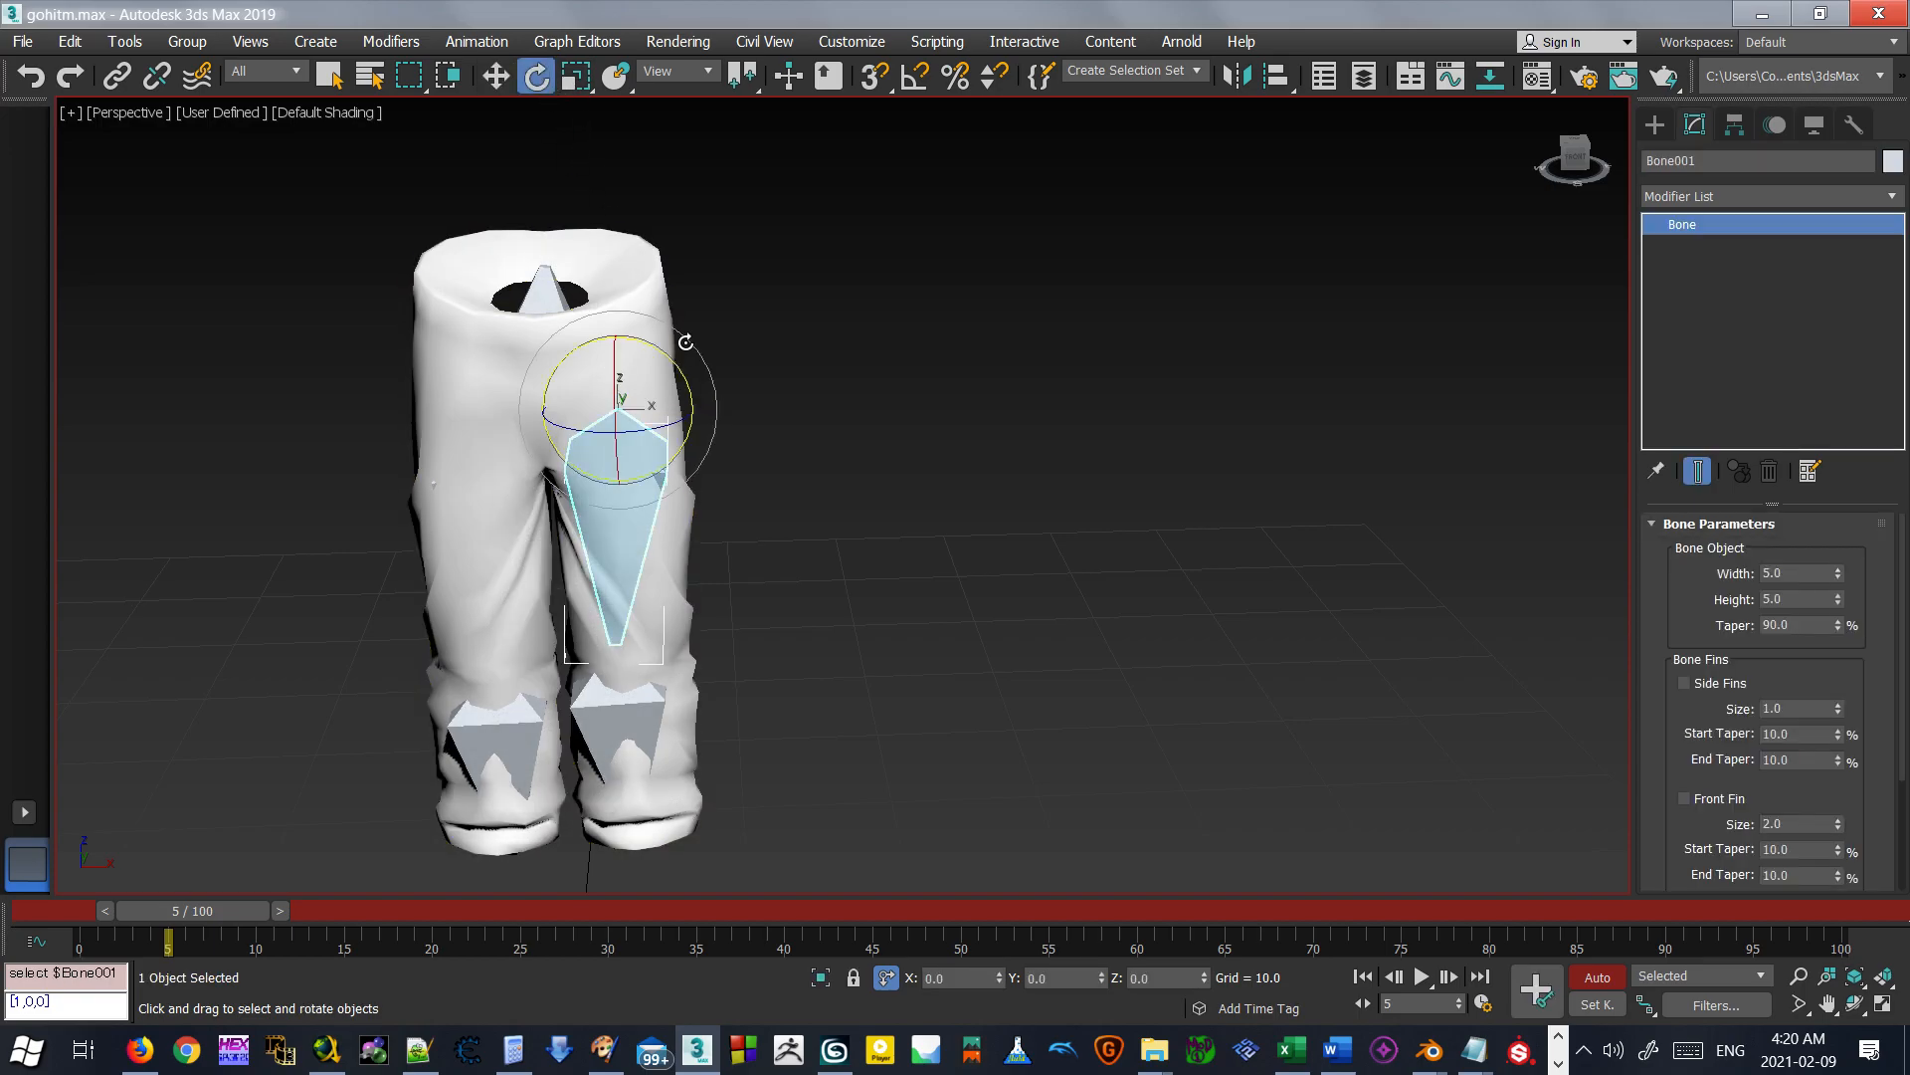
drag(687, 374, 648, 310)
drag(594, 406, 603, 424)
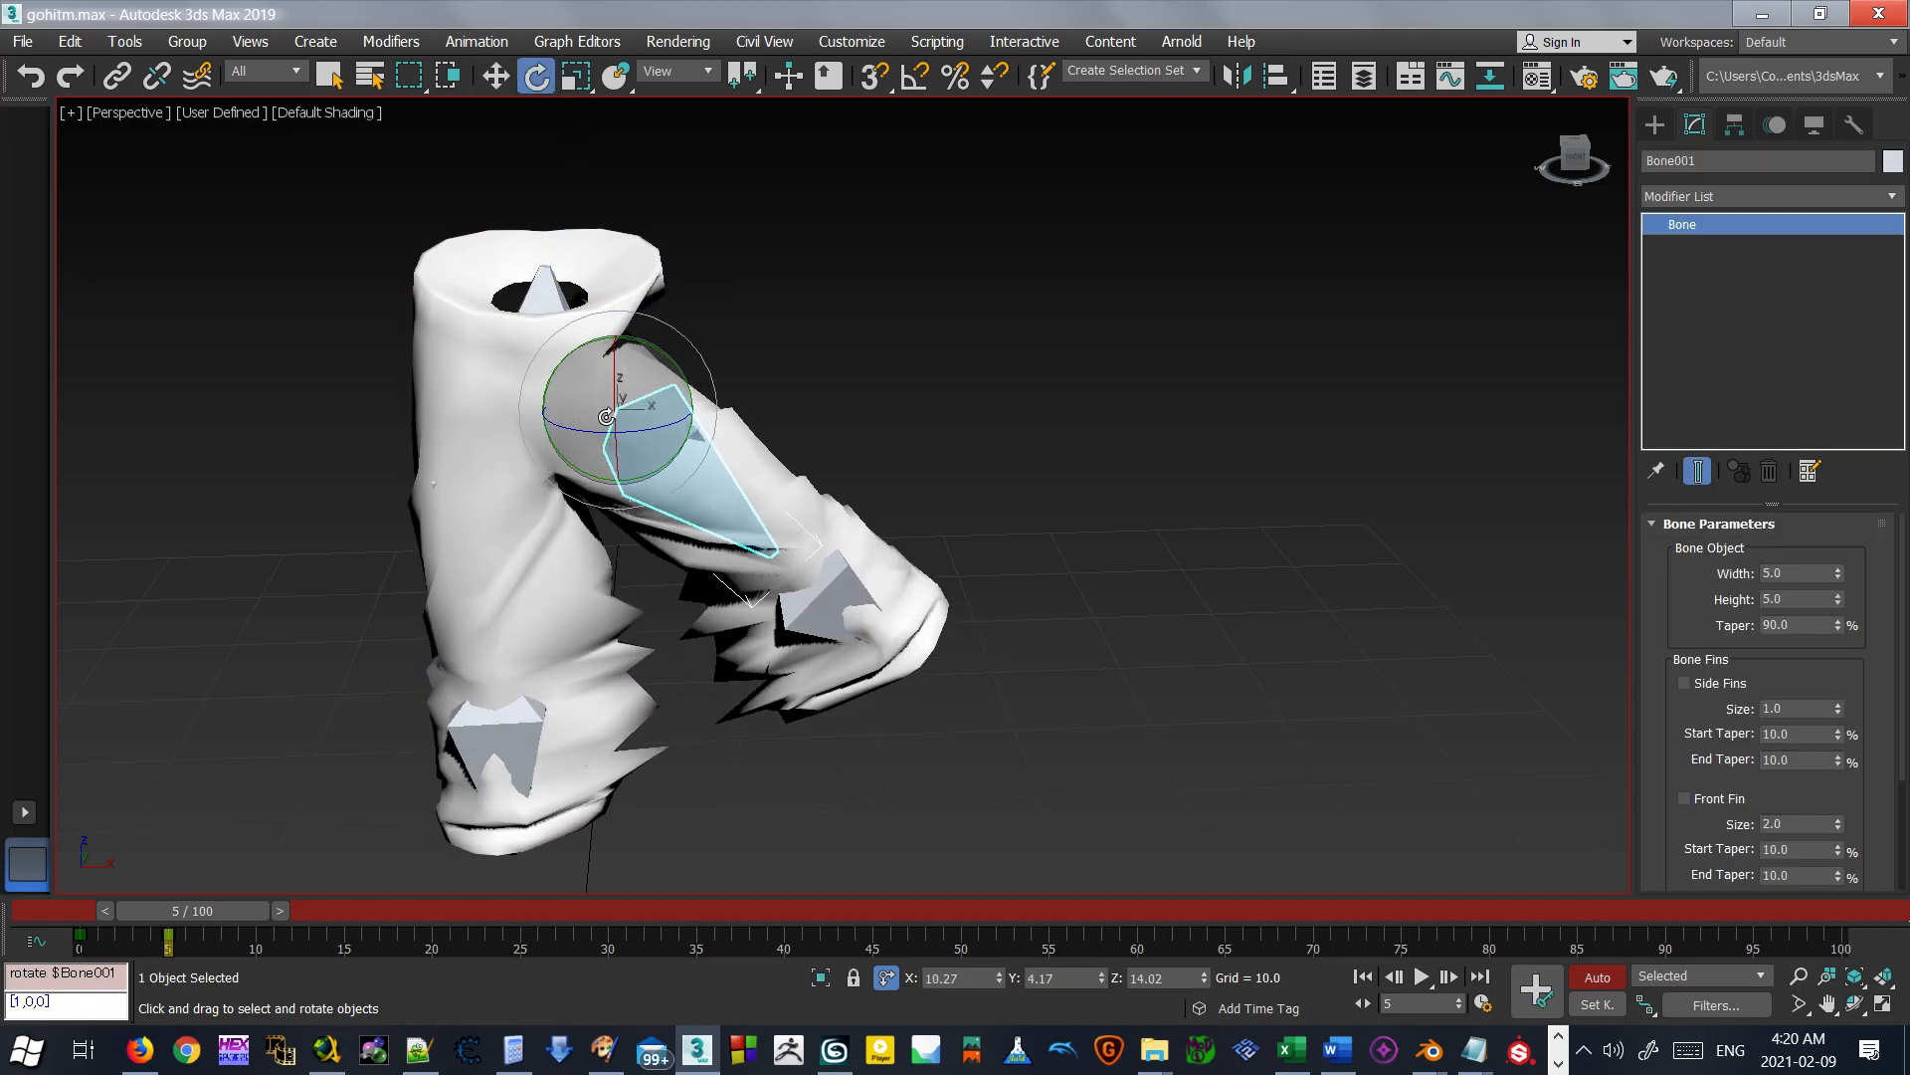
Rotate the lower leg bone of the raised leg to bend its knee.
click(803, 414)
click(795, 582)
alt+middle_drag(796, 587, 716, 630)
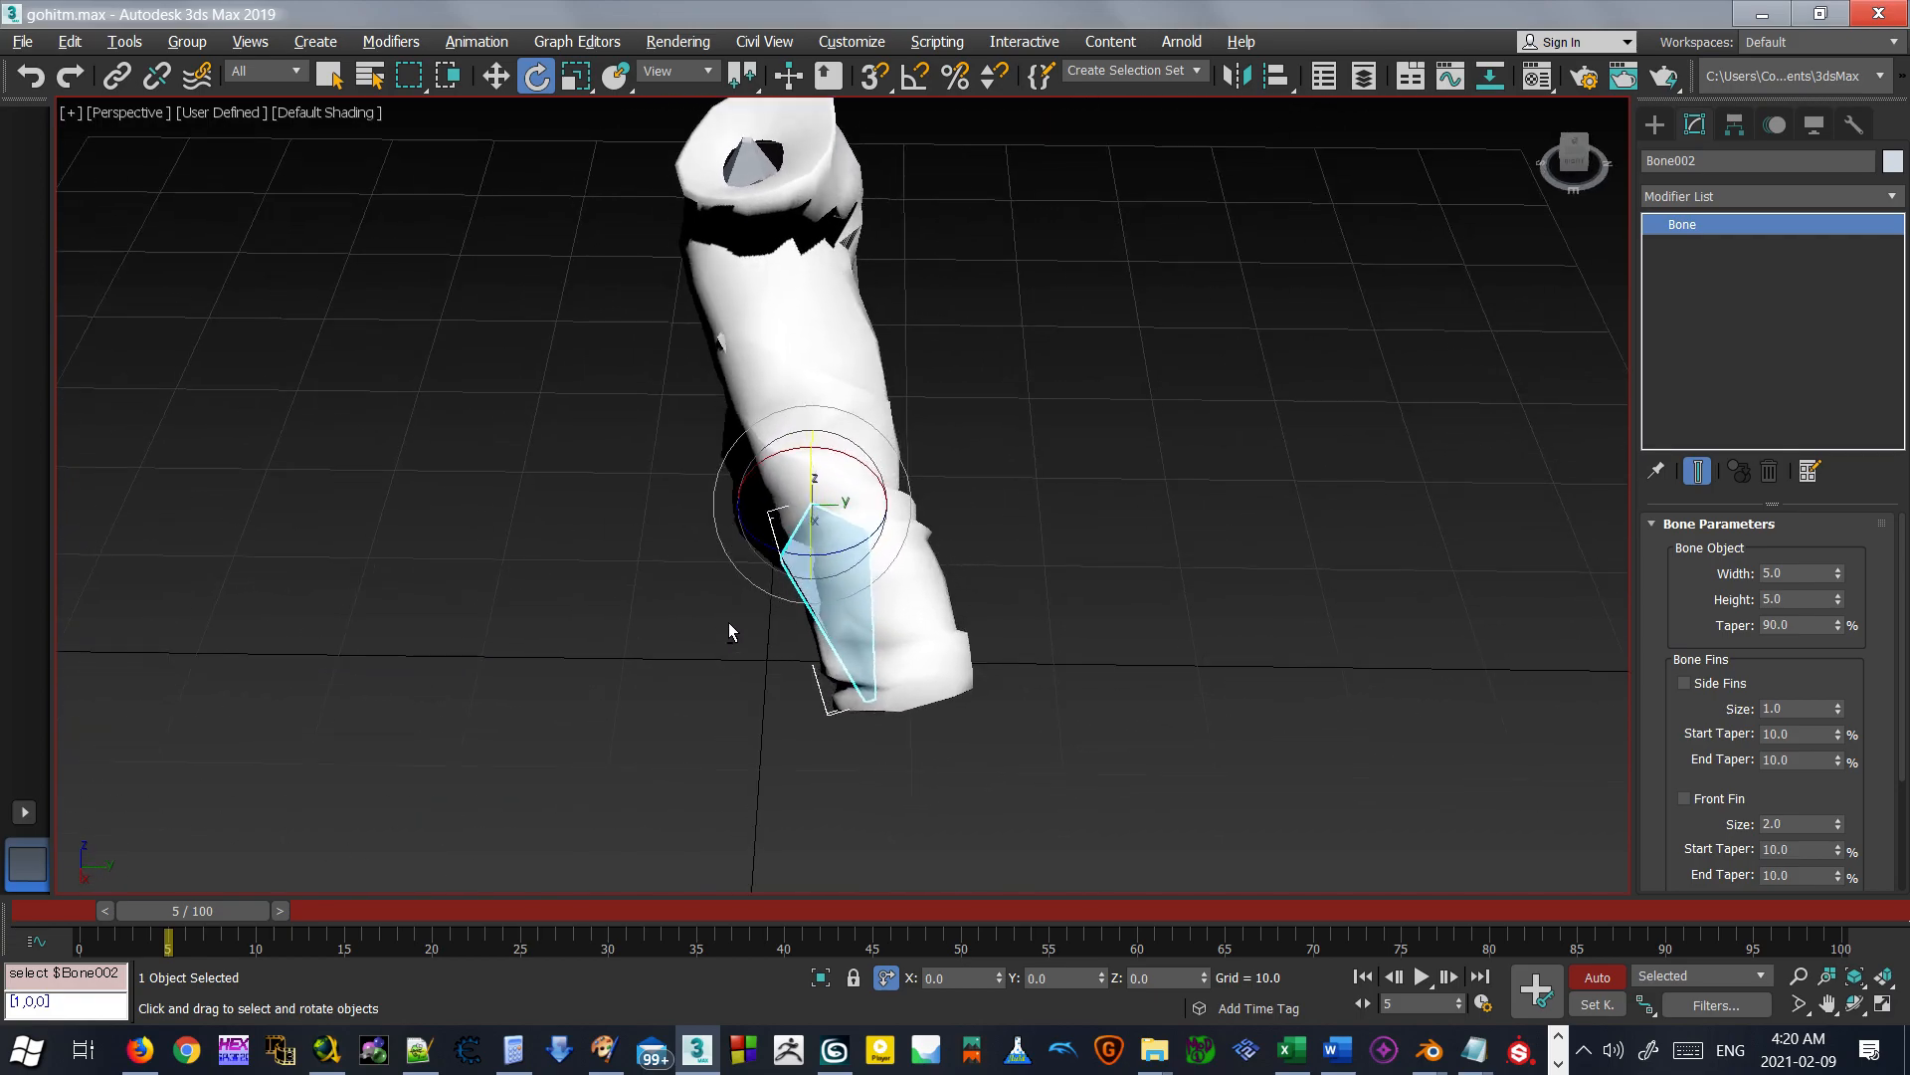
drag(855, 596, 1015, 408)
Rotate the lower leg bone of the other, straight leg to bend that knee.
alt+middle_drag(925, 478, 1055, 418)
middle_drag(1054, 418, 1096, 397)
scroll(746, 630, up, 2)
click(747, 630)
scroll(676, 630, down, 3)
alt+middle_drag(677, 630, 818, 588)
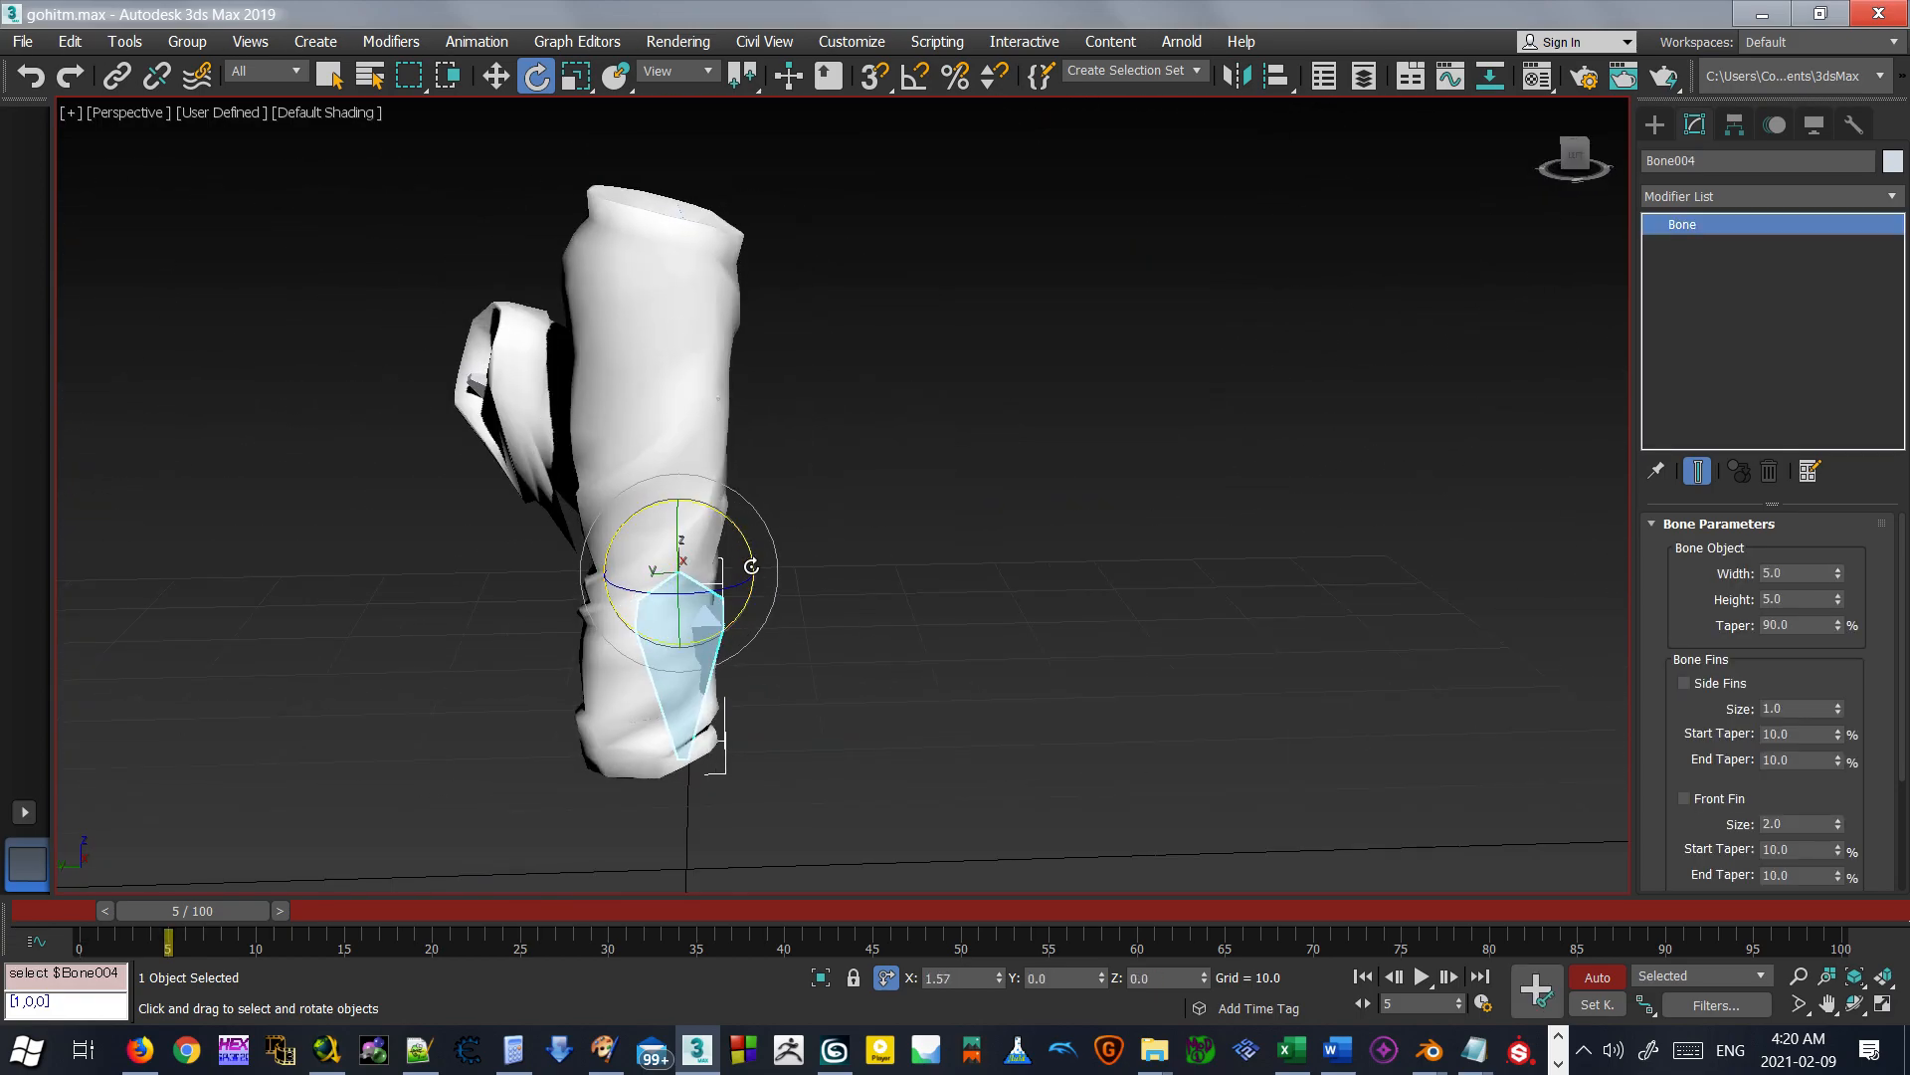
drag(749, 546, 764, 651)
Pick the second leg's upper bone in wireframe, rotate it away from the body, and return to shaded display.
key(F3)
click(766, 498)
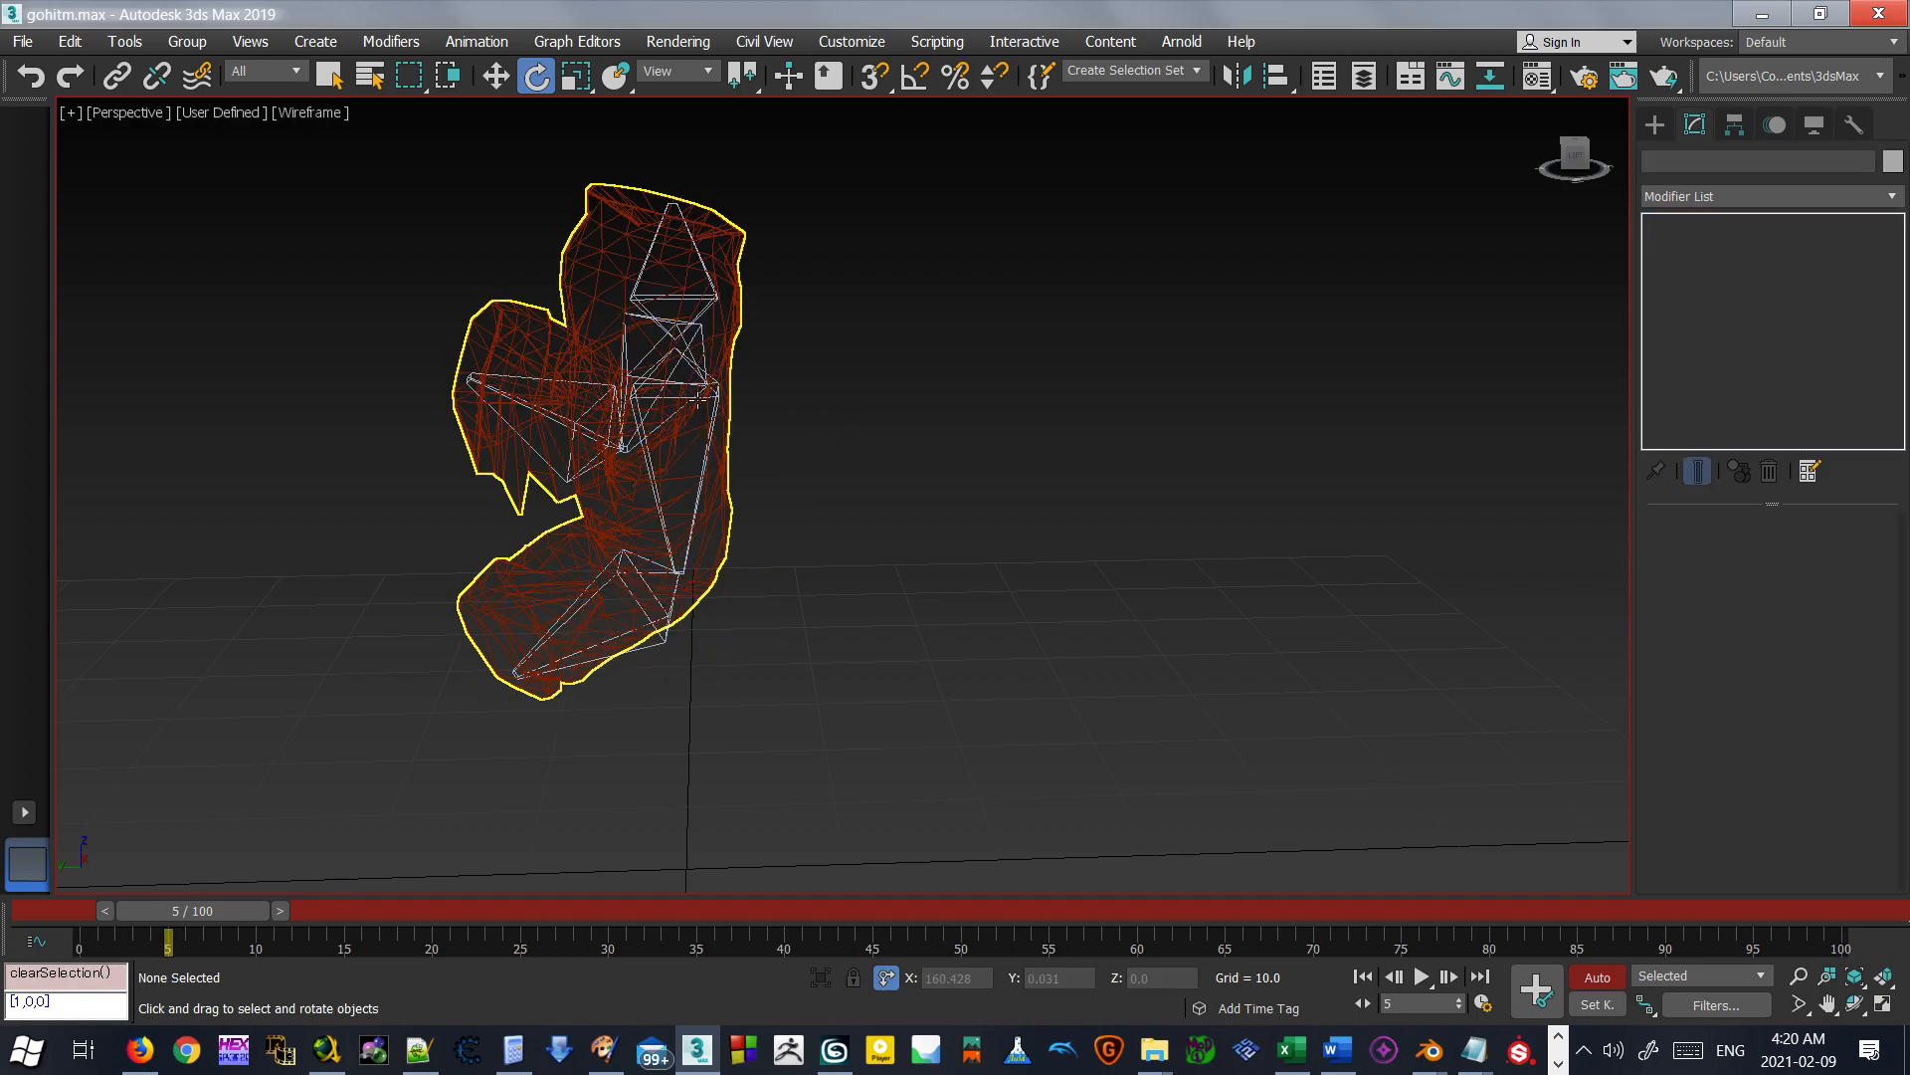
scroll(707, 444, up, 3)
click(703, 475)
scroll(702, 474, down, 3)
alt+middle_drag(702, 474, 593, 479)
drag(741, 309, 815, 418)
key(F3)
key(q)
scroll(578, 449, up, 2)
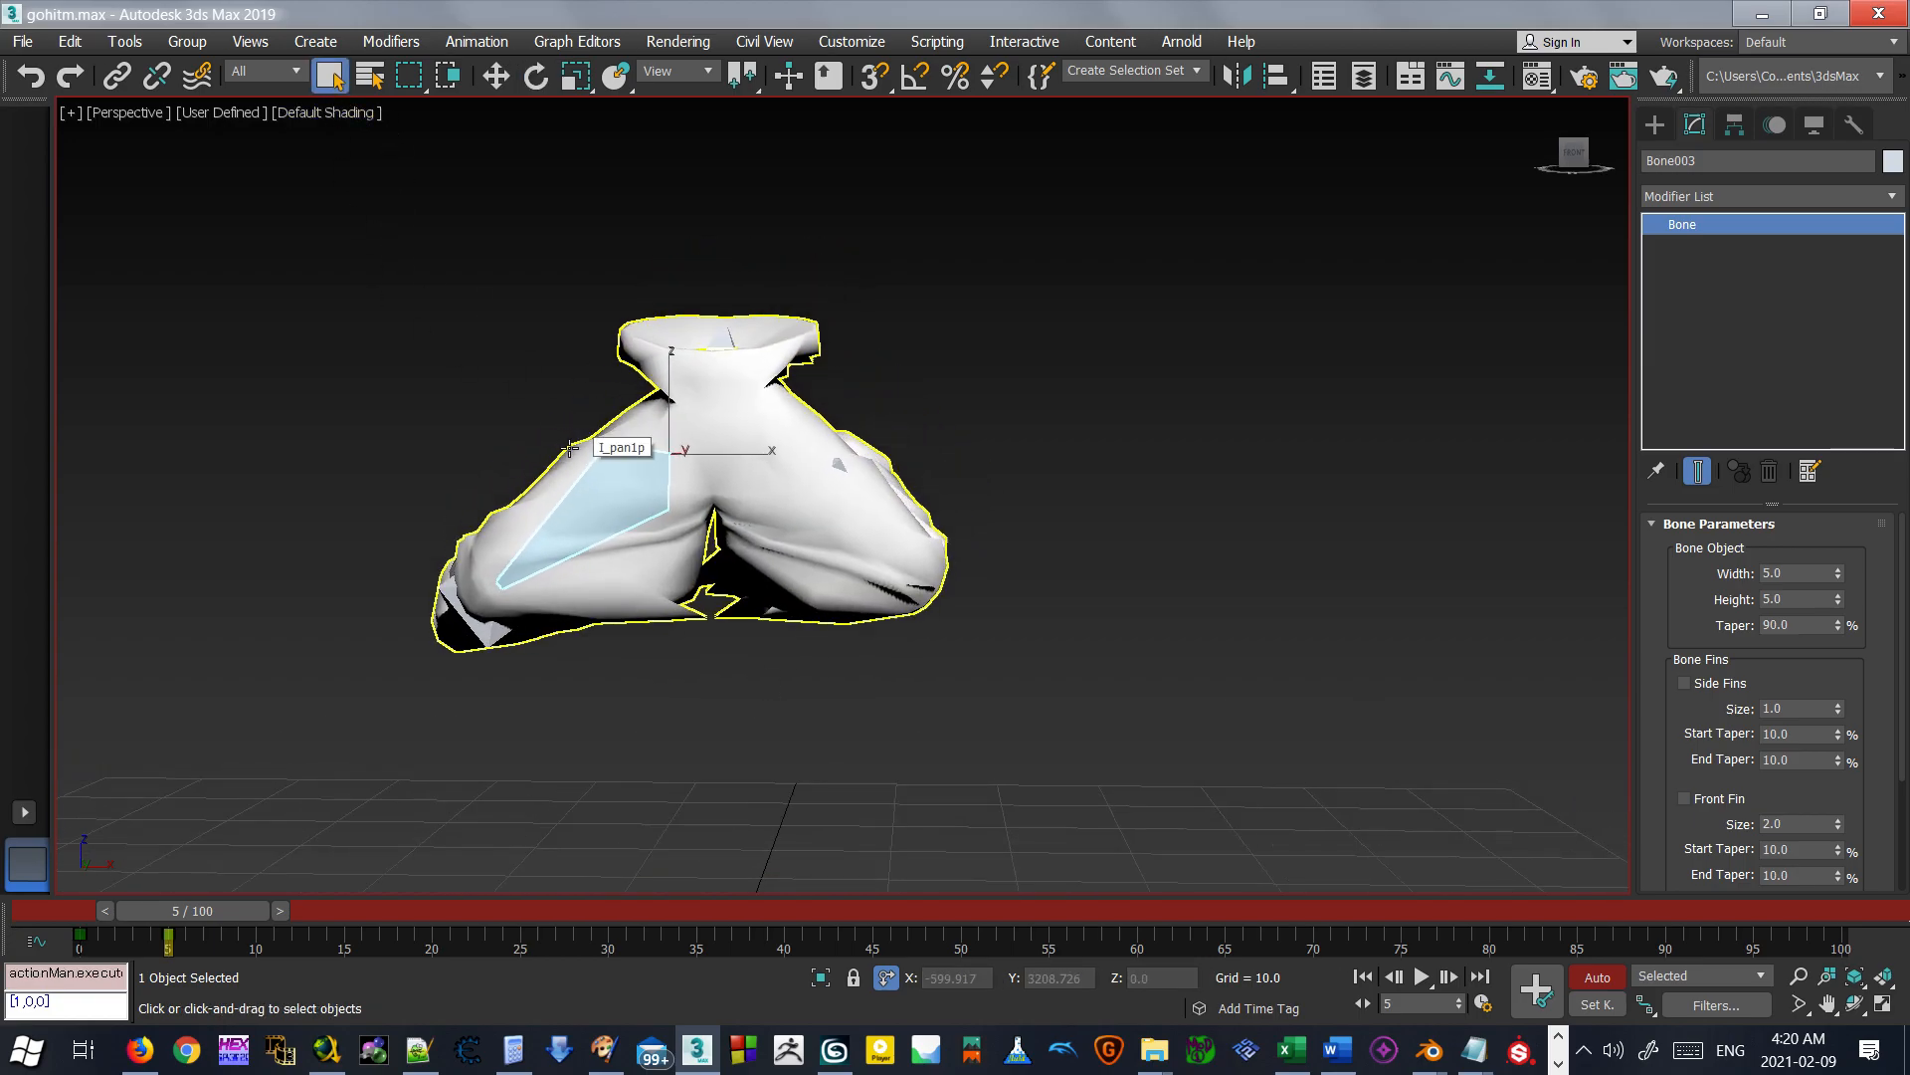
click(853, 429)
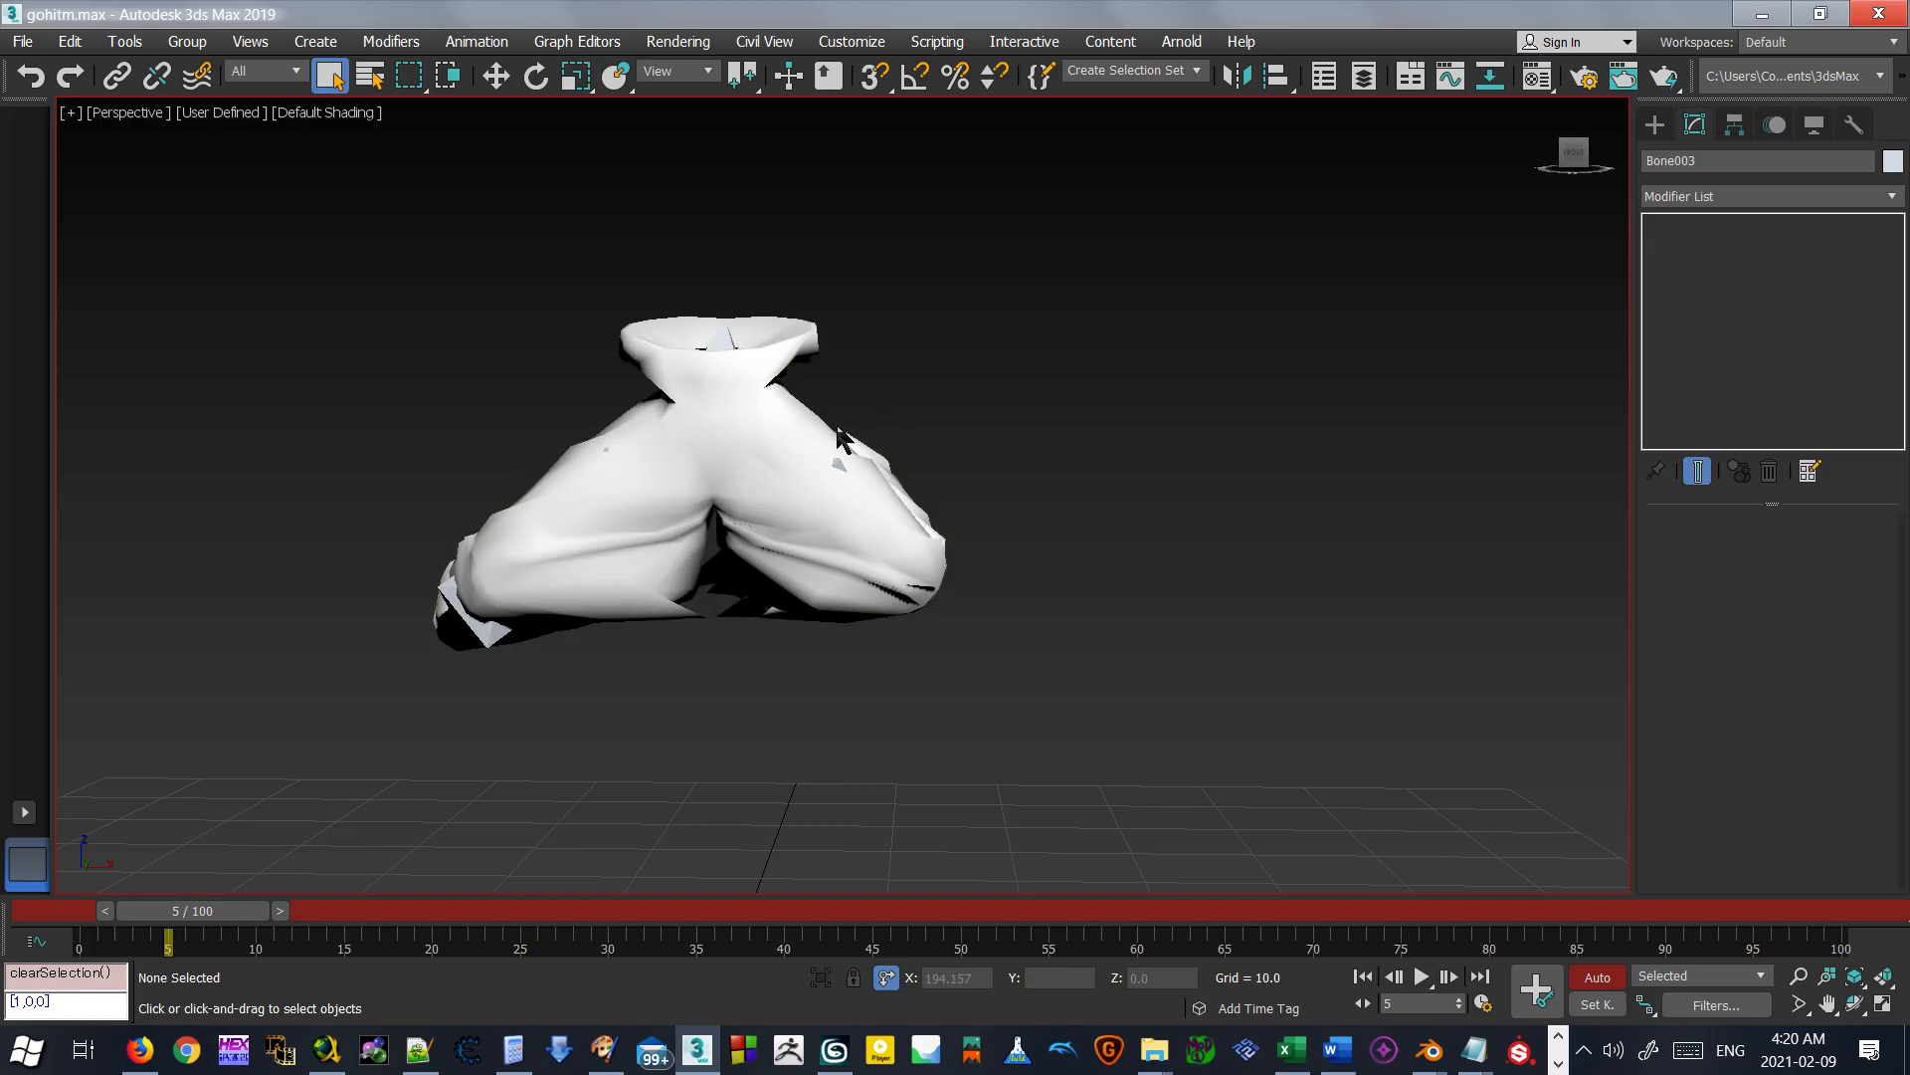
Select the deformed trousers mesh and turn on envelope editing in its Skin modifier.
click(737, 507)
scroll(664, 561, up, 2)
mouse_move(720, 617)
alt+middle_down()
mouse_move(733, 558)
mouse_move(696, 546)
mouse_move(702, 607)
alt+middle_up()
alt+middle_drag(757, 550, 701, 635)
scroll(704, 616, down, 3)
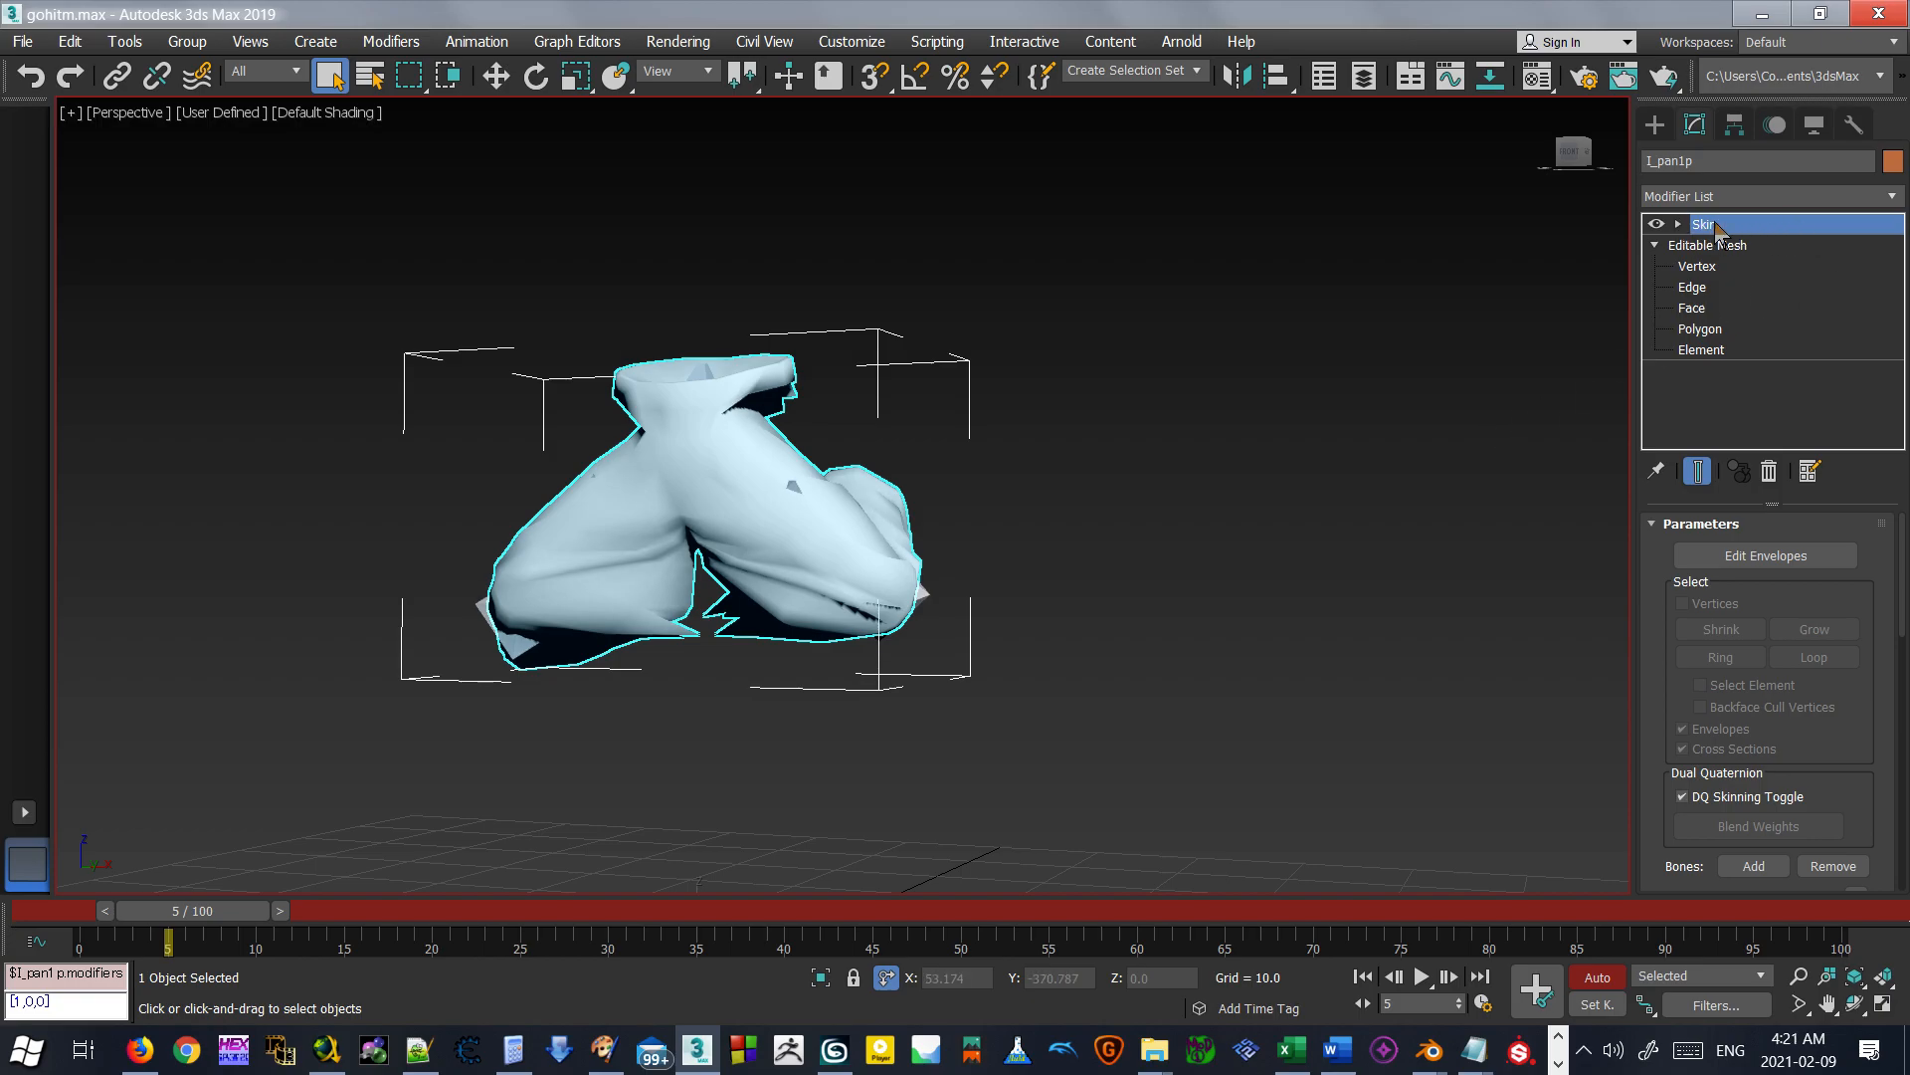
click(1693, 558)
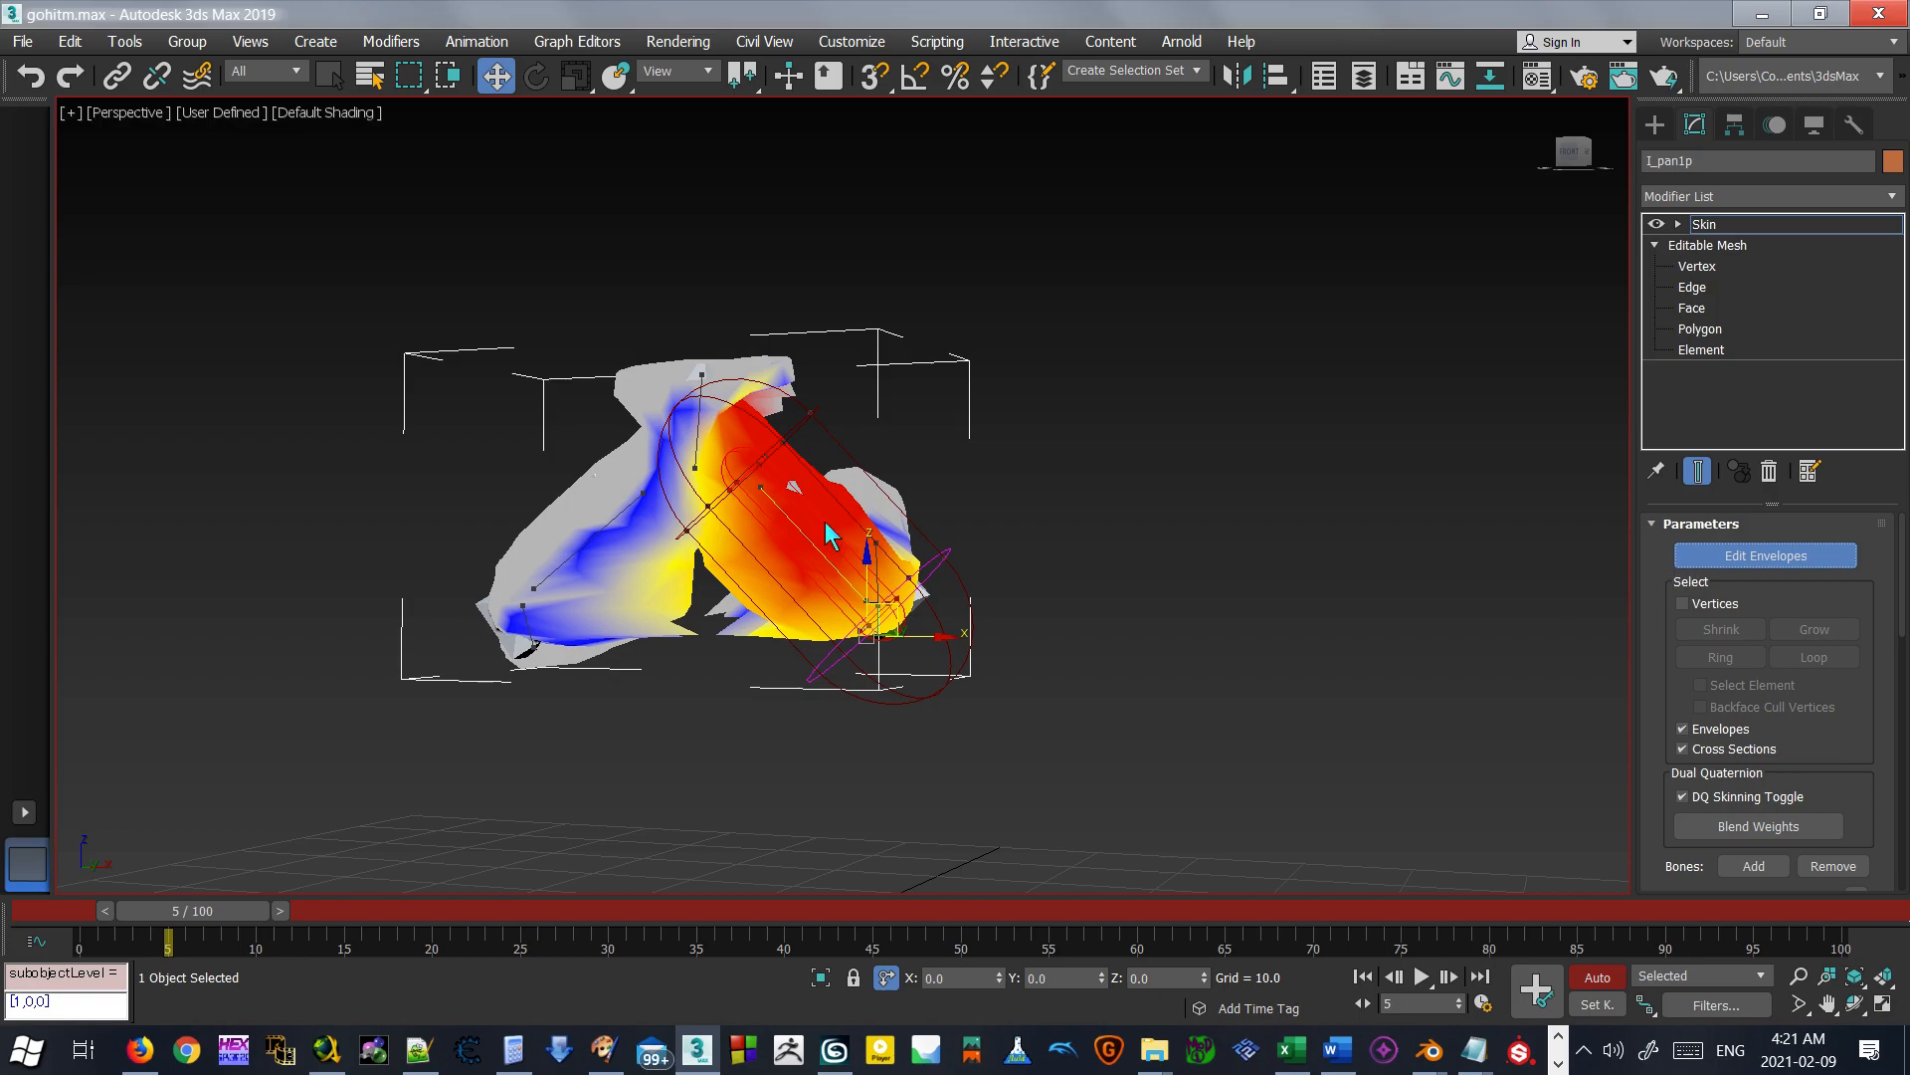
Select the envelope of Bone003 on the other upper leg and shrink its outer boundary at the hip end.
scroll(684, 515, up, 3)
alt+middle_drag(690, 487, 832, 503)
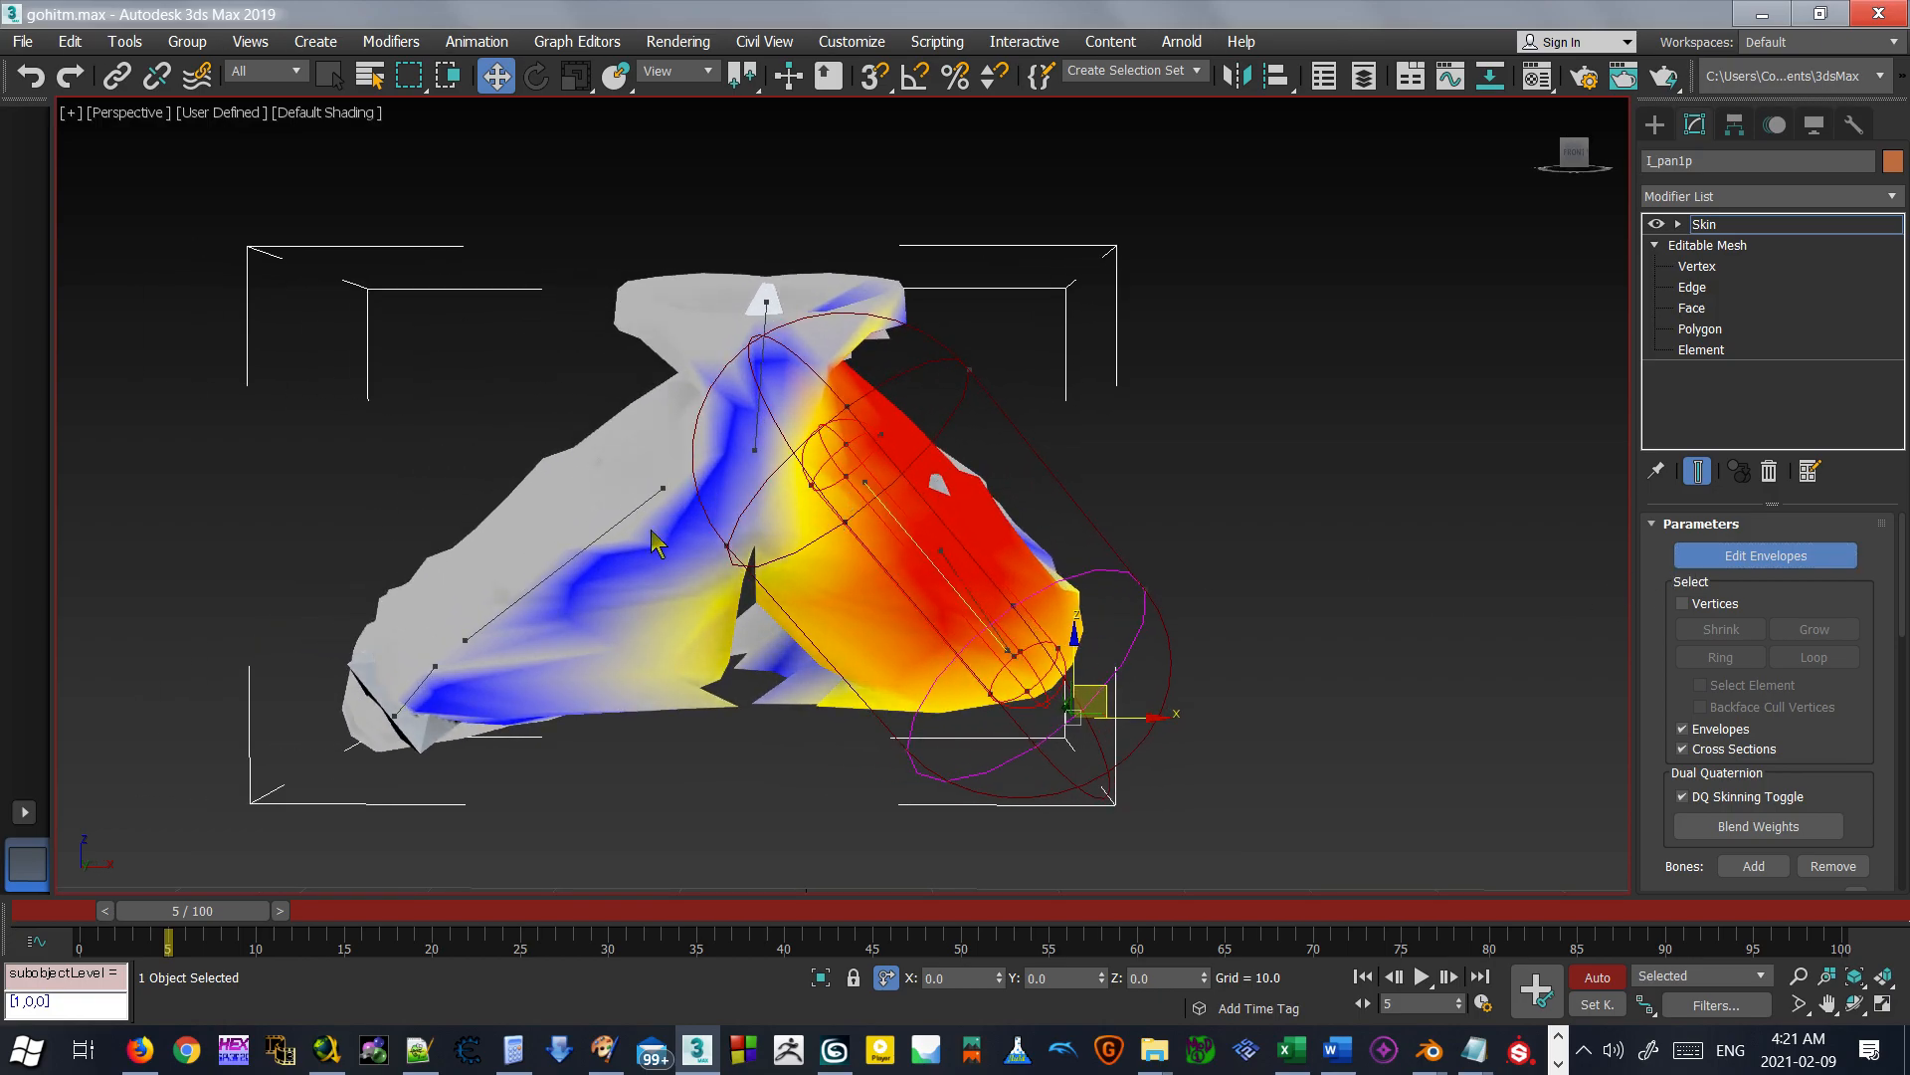
scroll(556, 574, up, 6)
click(573, 552)
scroll(573, 552, down, 9)
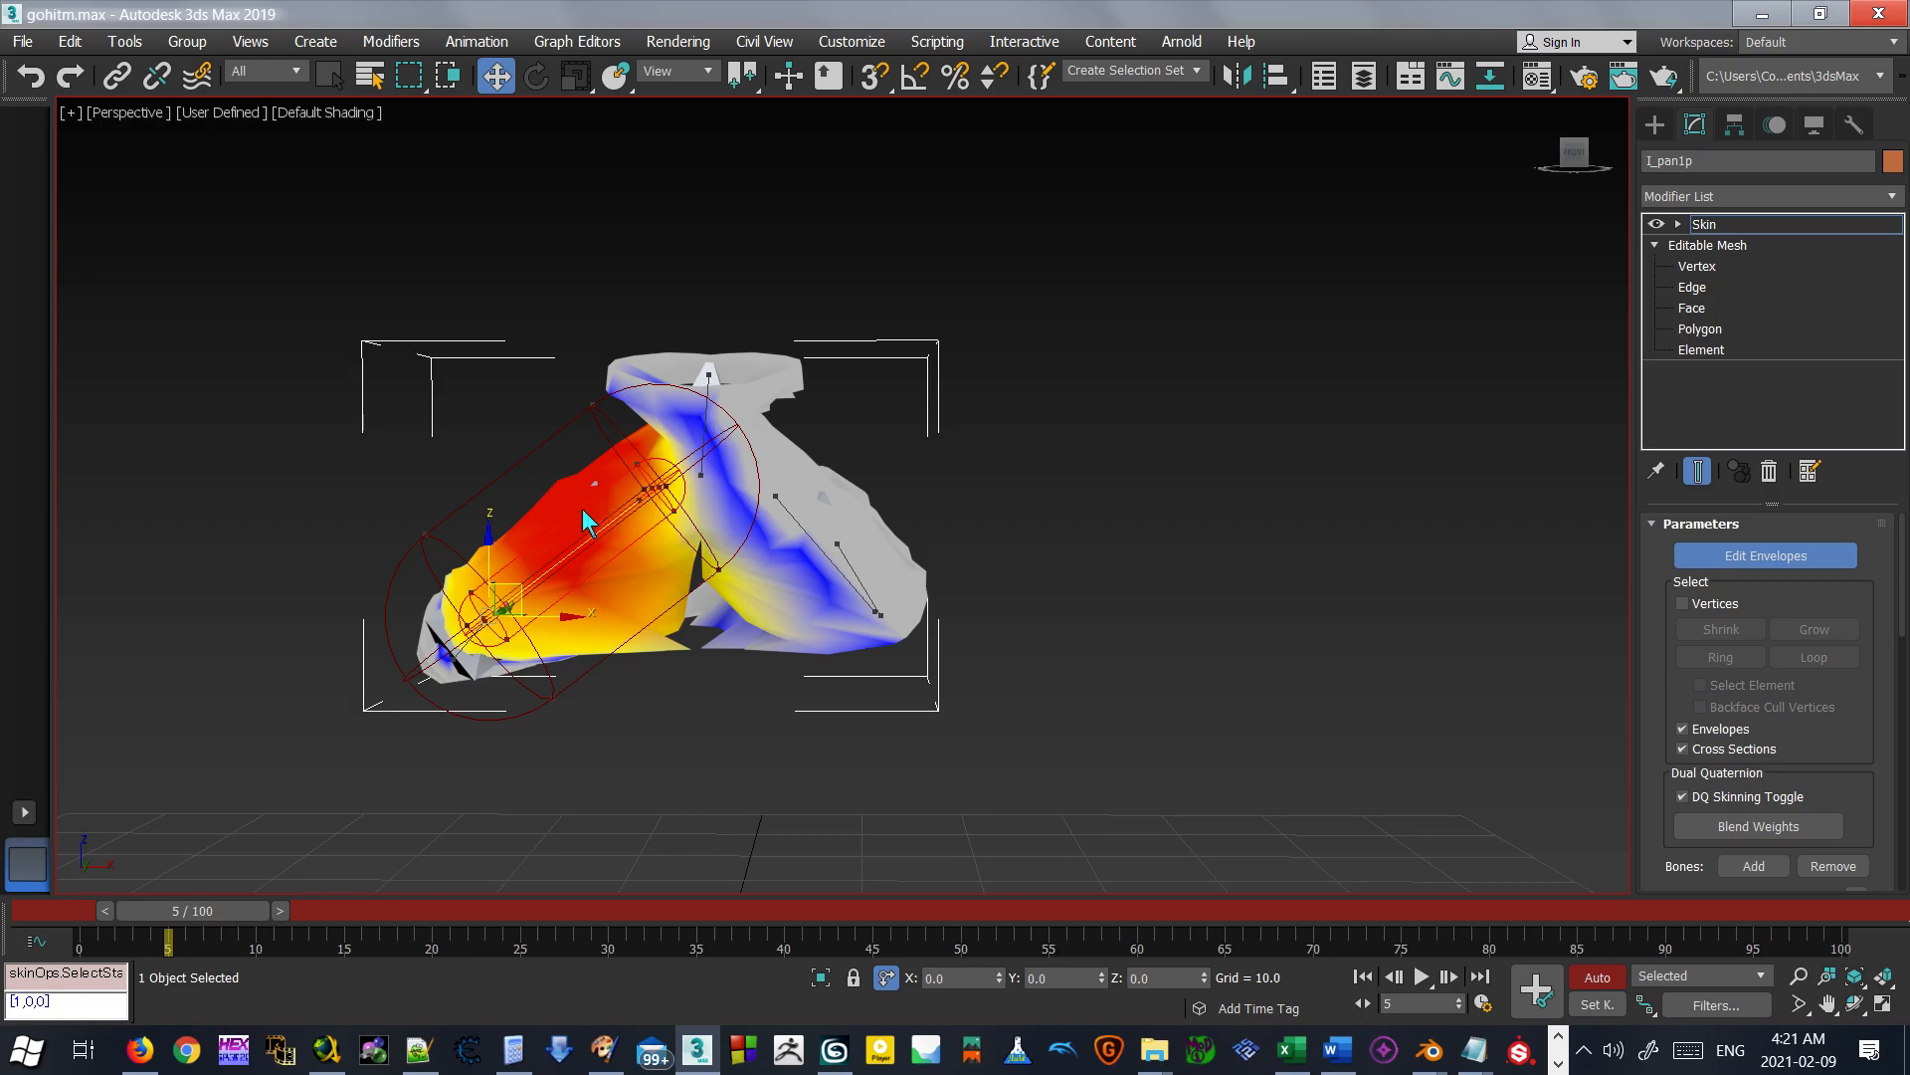
scroll(593, 516, up, 2)
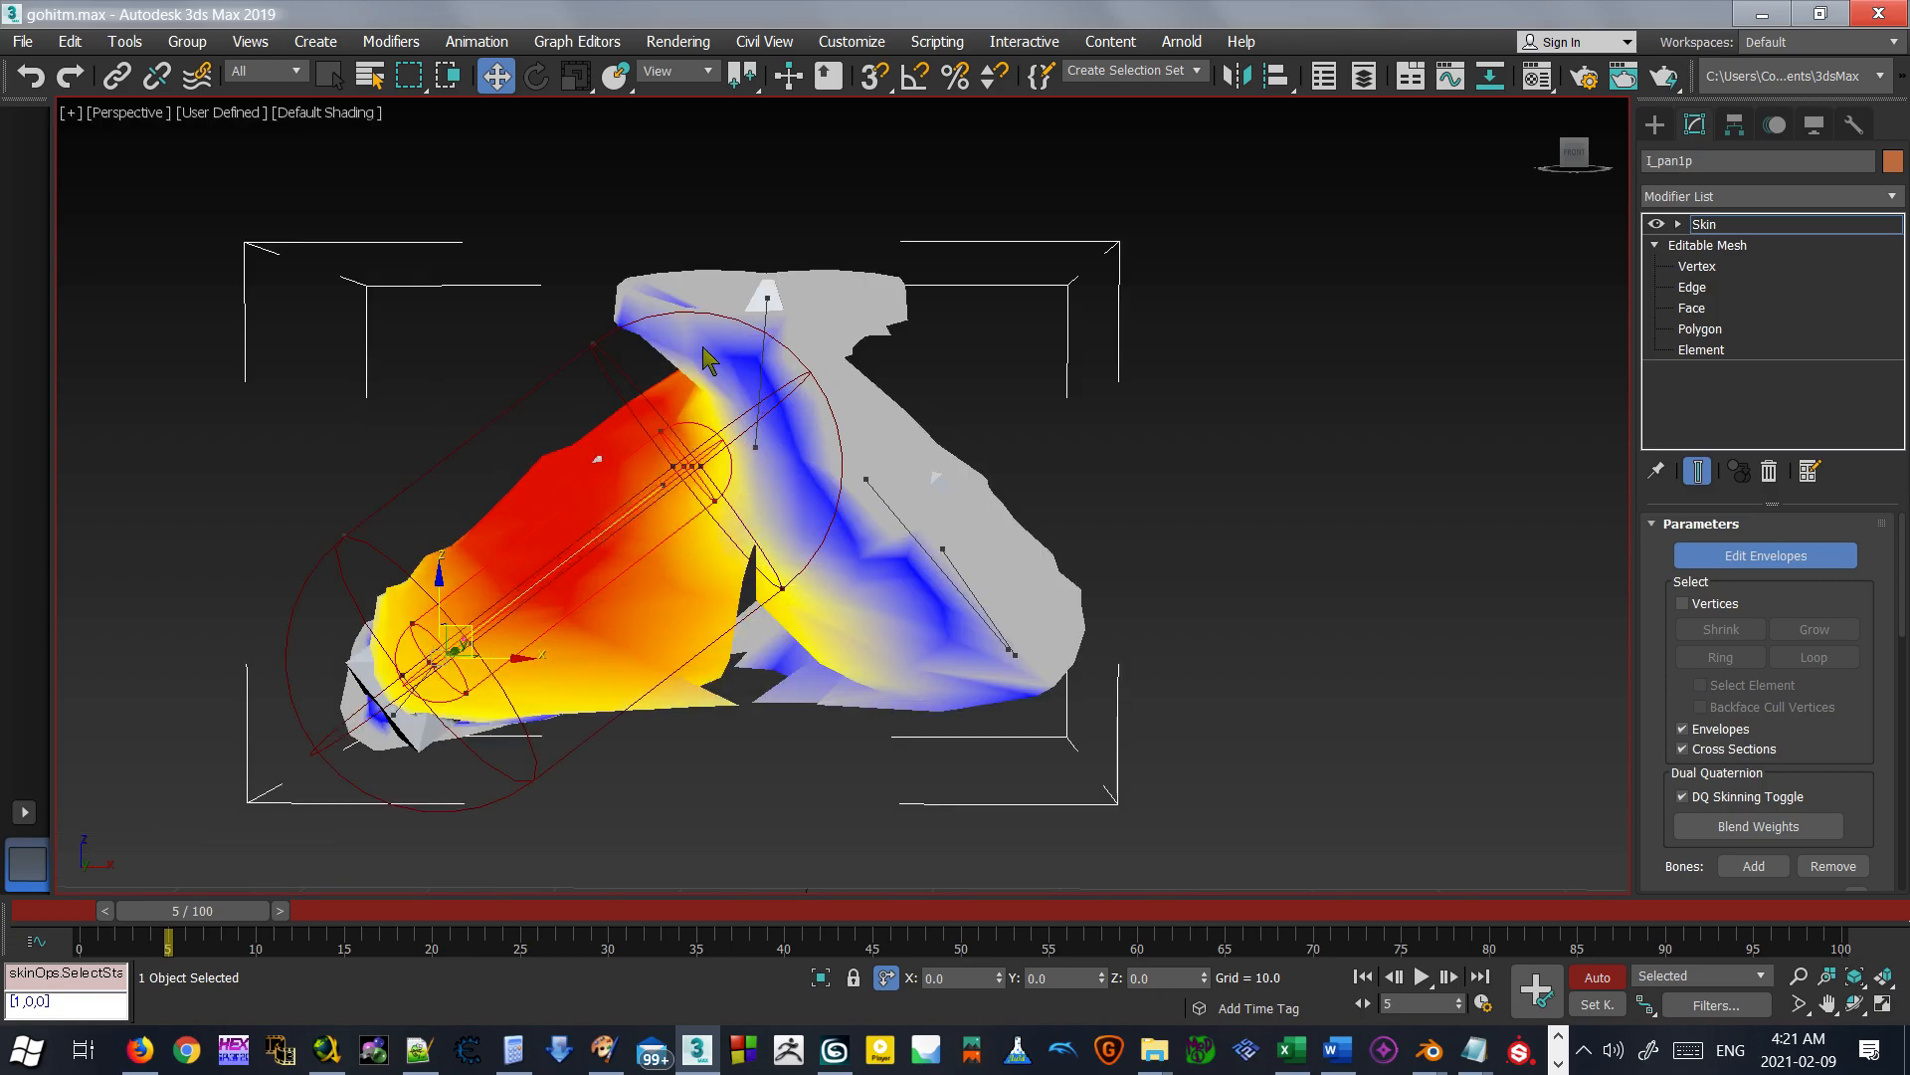
scroll(804, 563, up, 3)
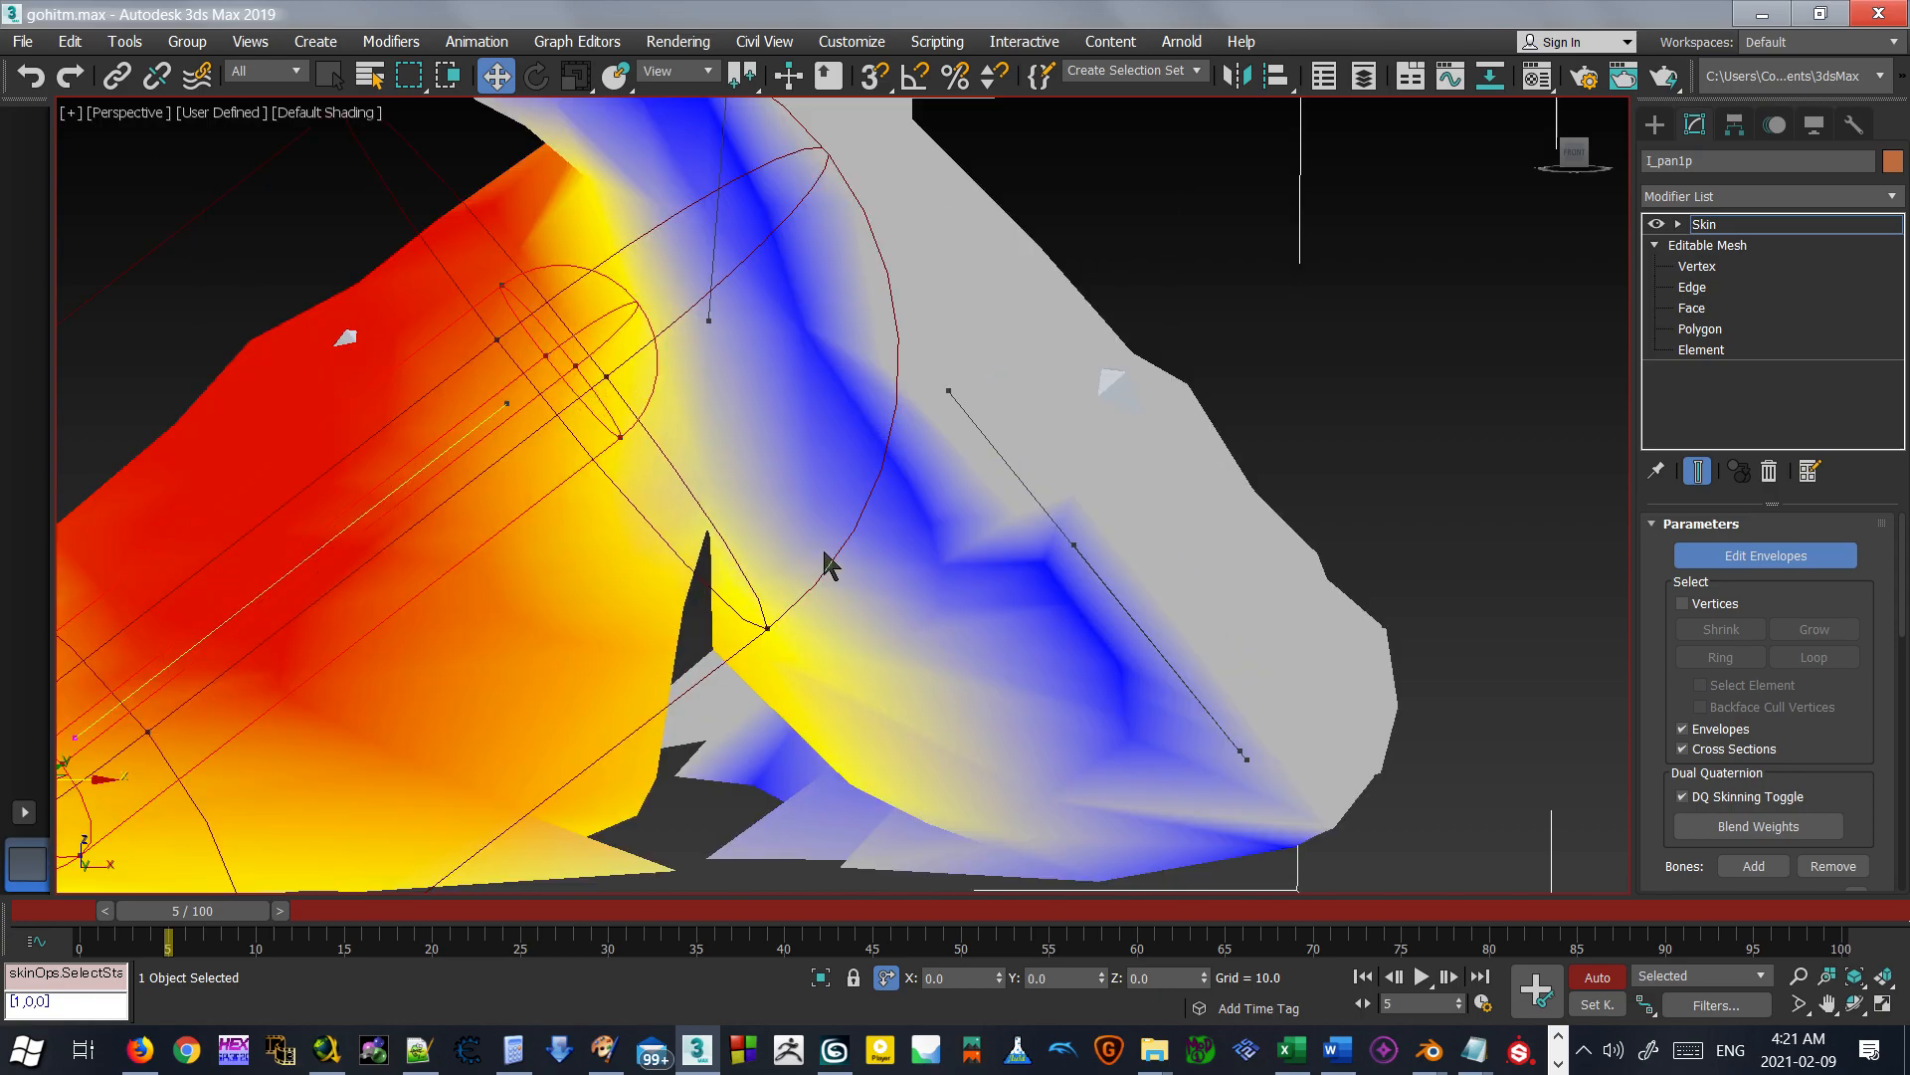
scroll(858, 476, down, 3)
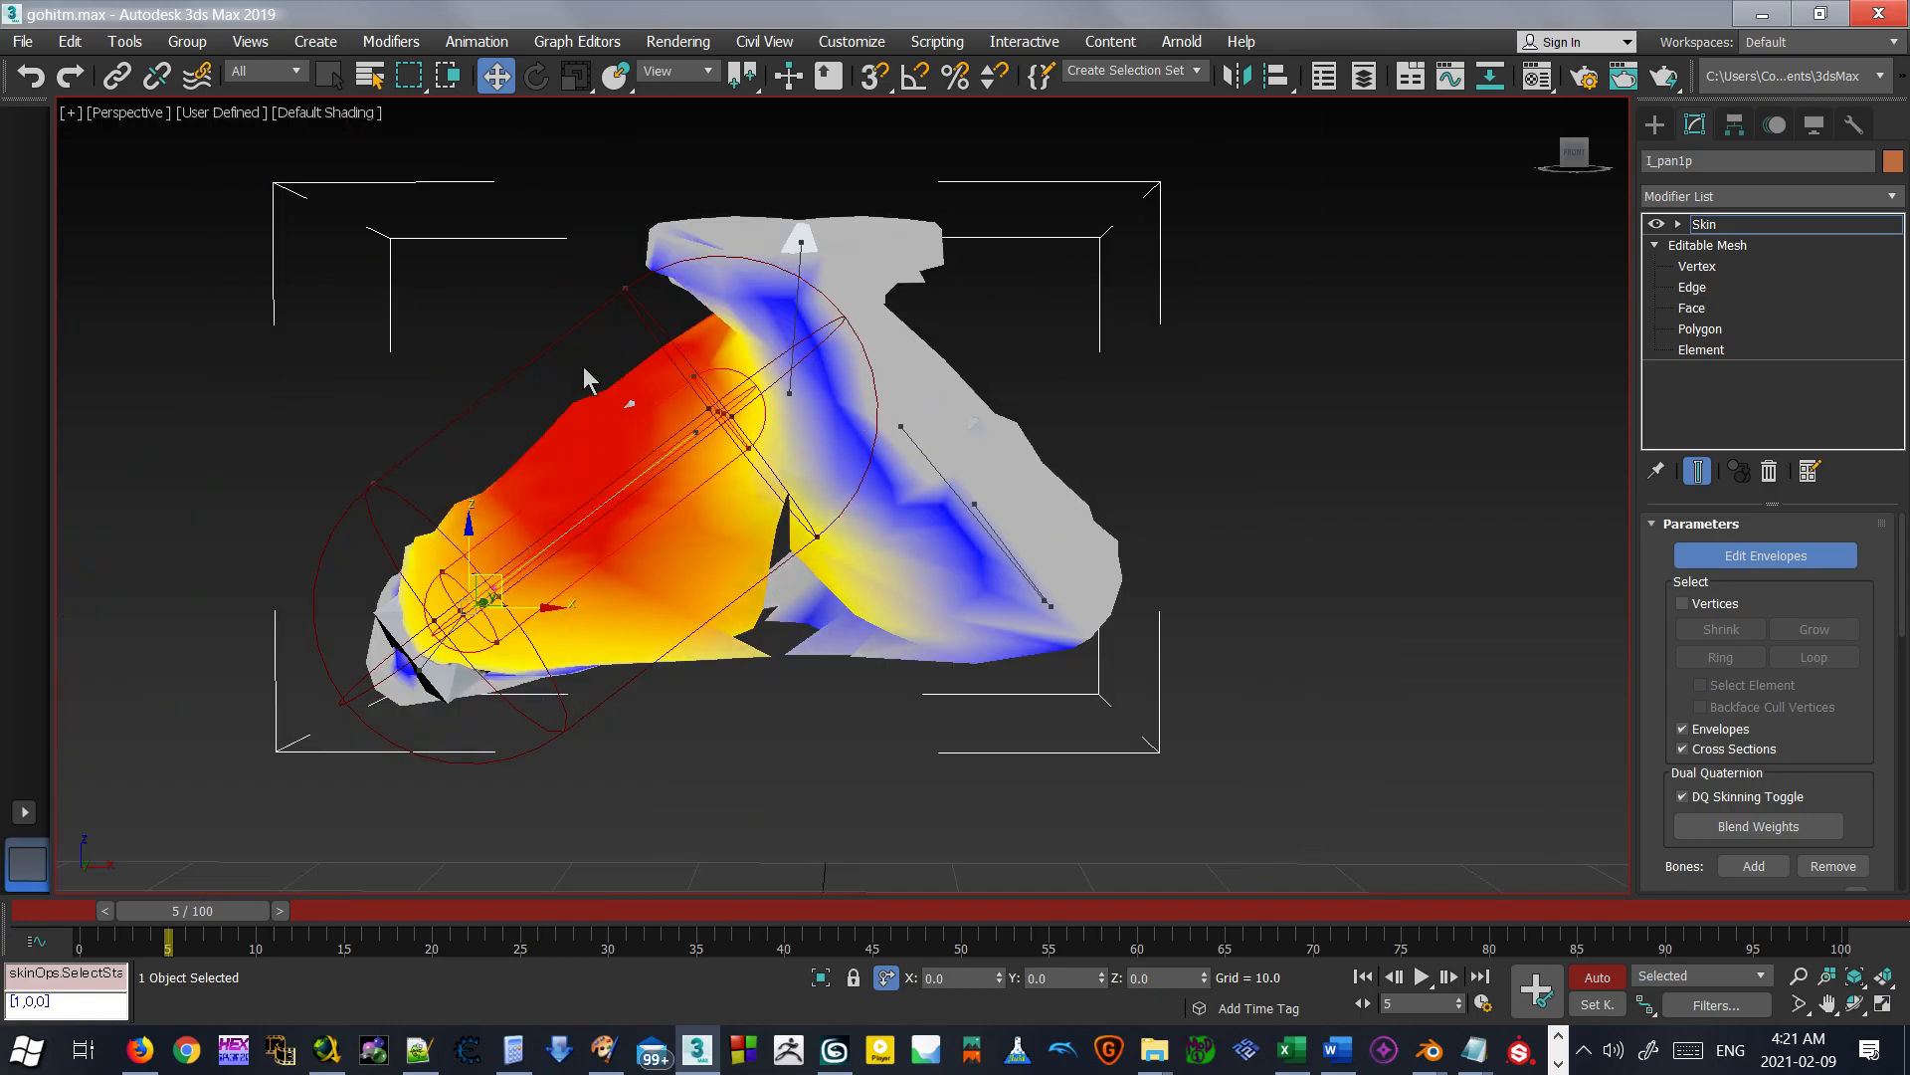
click(836, 526)
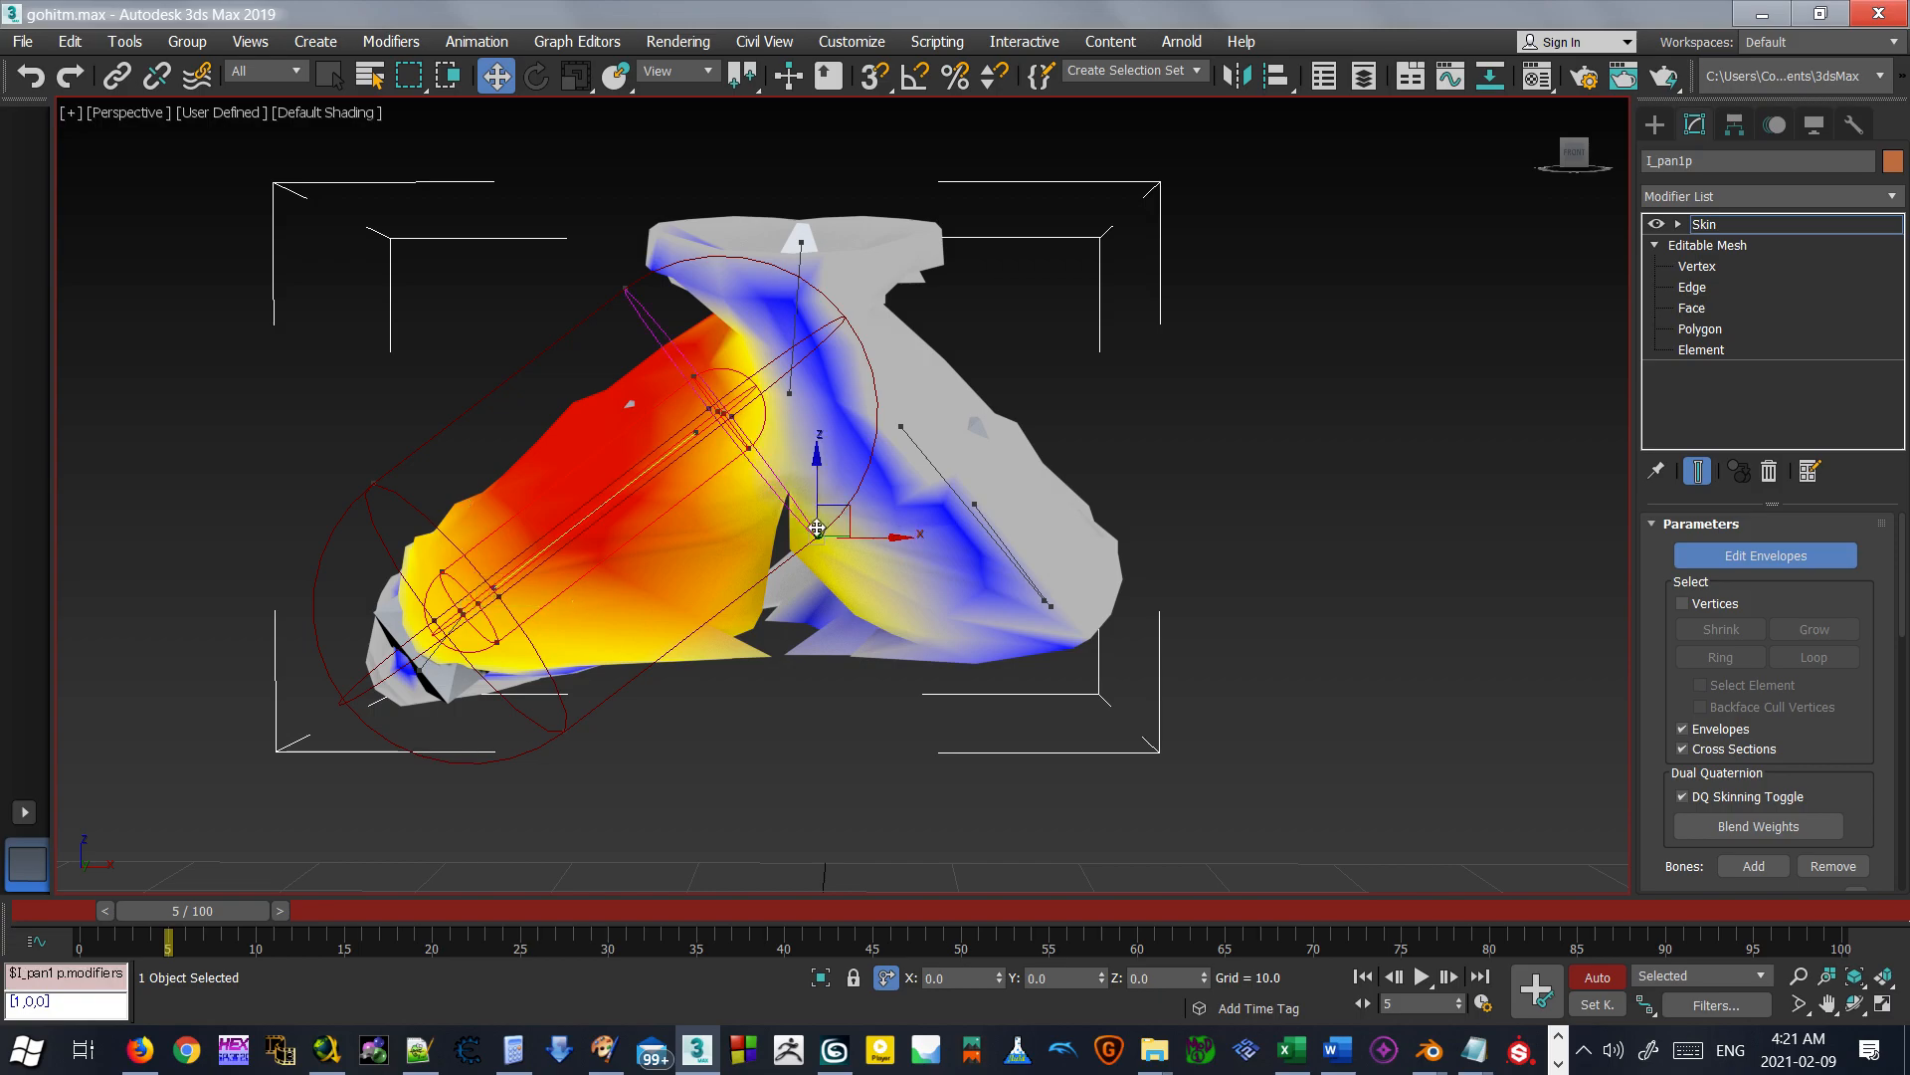
mouse_move(832, 493)
mouse_down()
mouse_move(793, 453)
mouse_move(818, 460)
mouse_up()
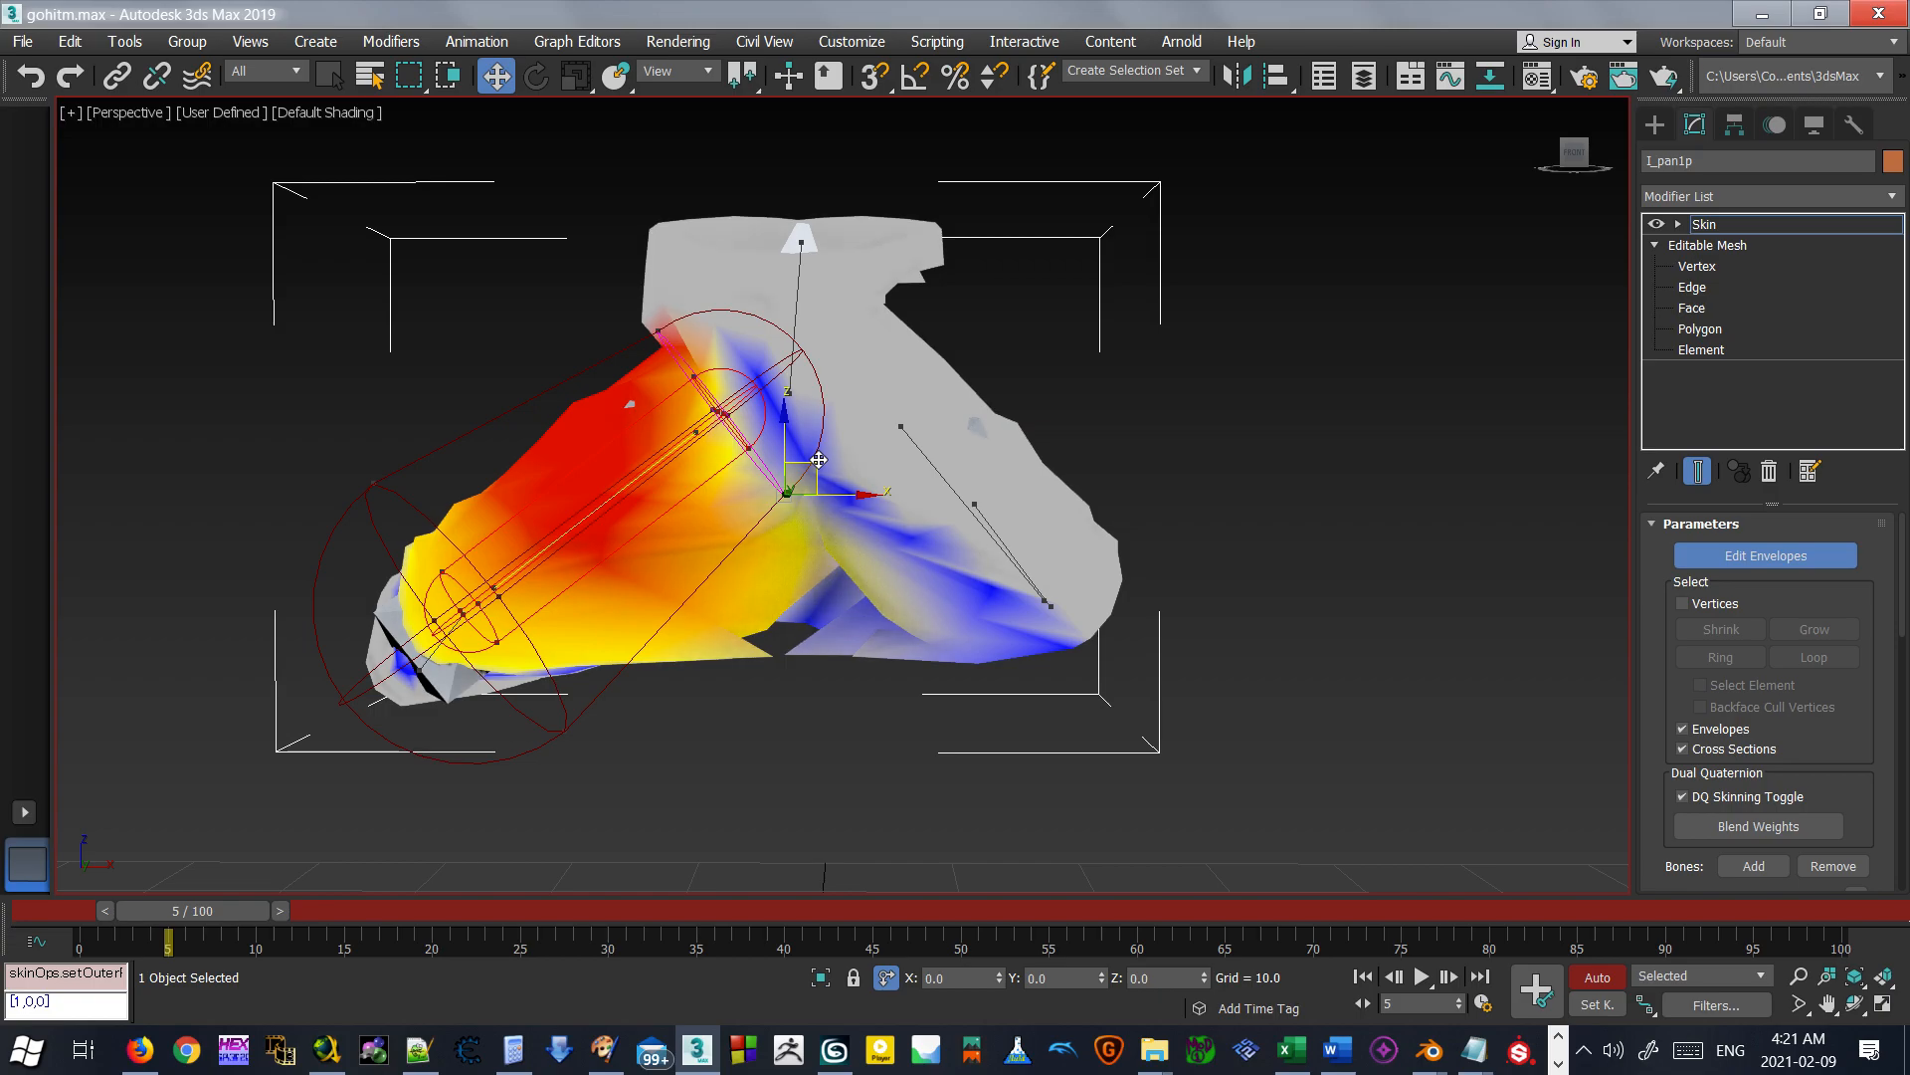
Select Bone001's envelope and shrink its outer boundary at the hip end so it reaches less of the opposite leg.
middle_drag(907, 513, 865, 463)
click(872, 453)
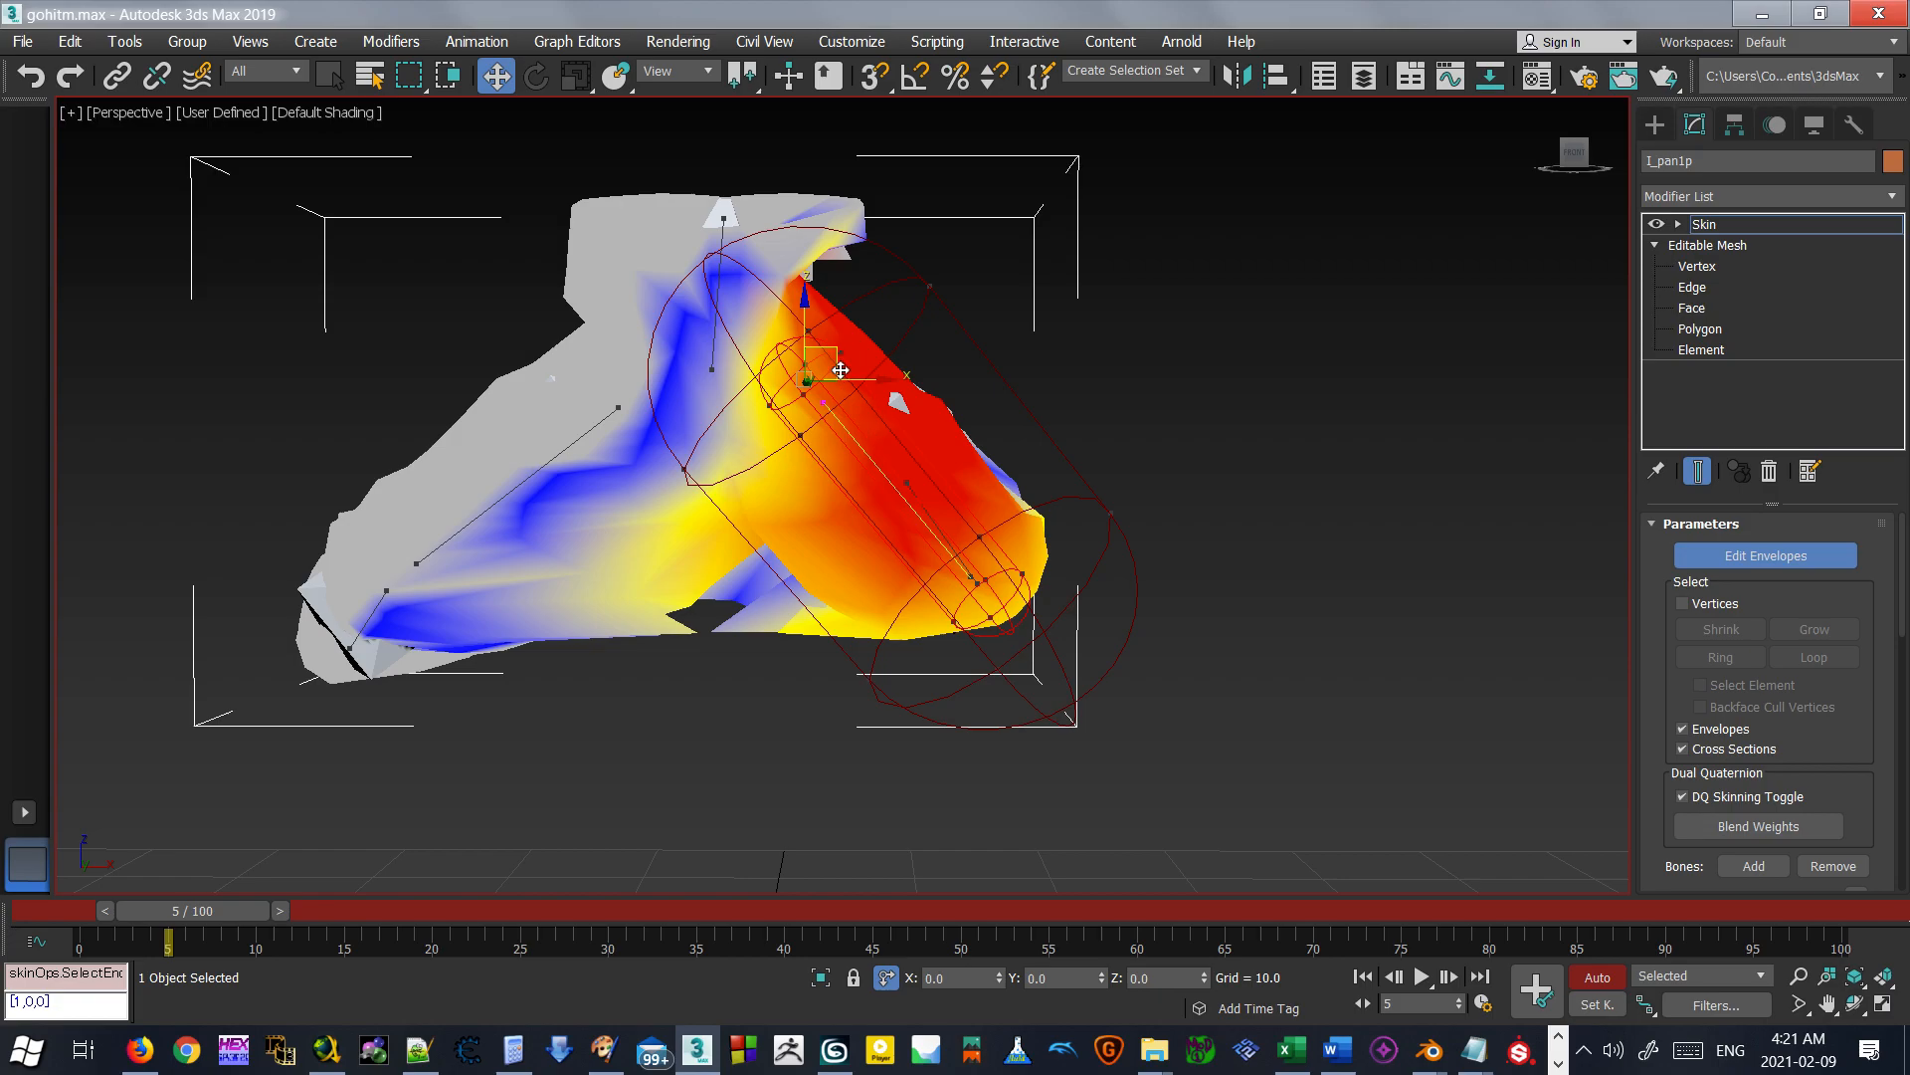
drag(717, 447, 766, 513)
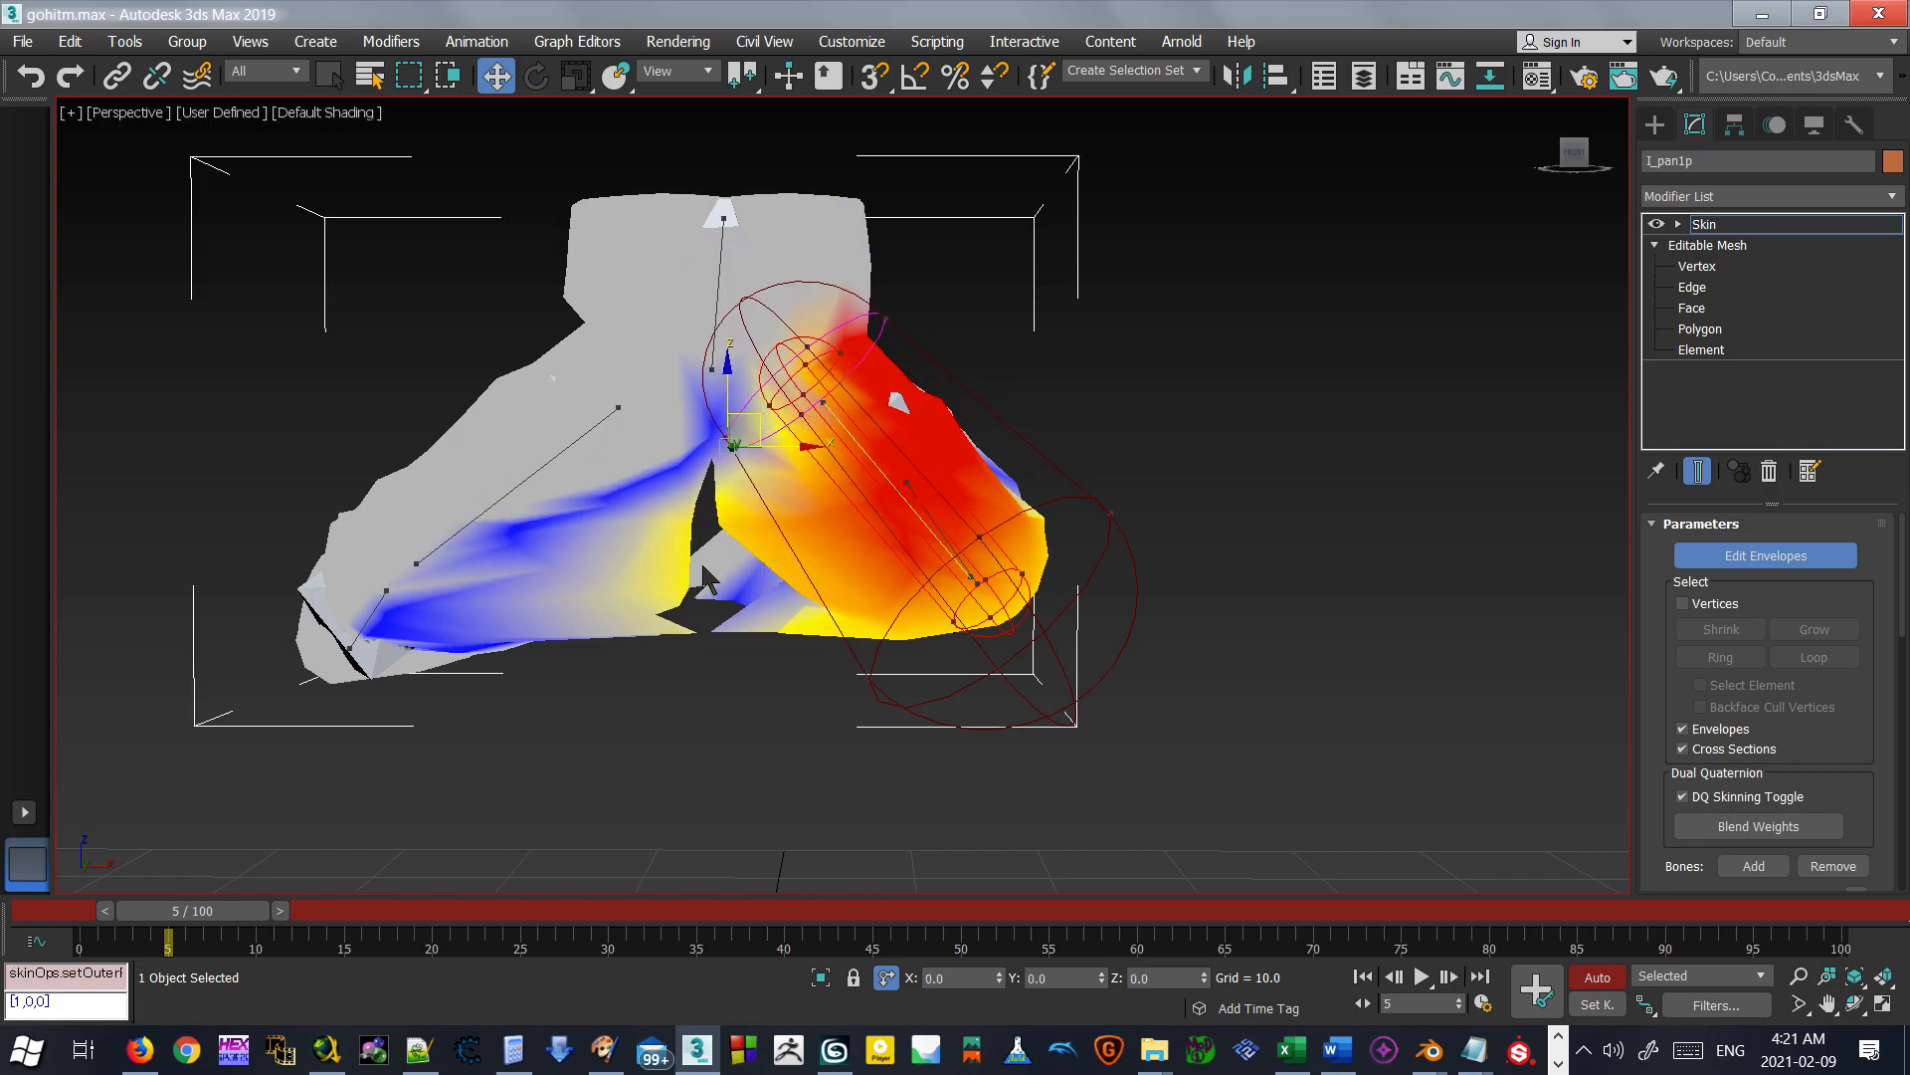
Enable vertex selection for the Skin modifier and open the Weight Tool.
middle_drag(703, 564, 702, 601)
alt+middle_drag(810, 628, 778, 562)
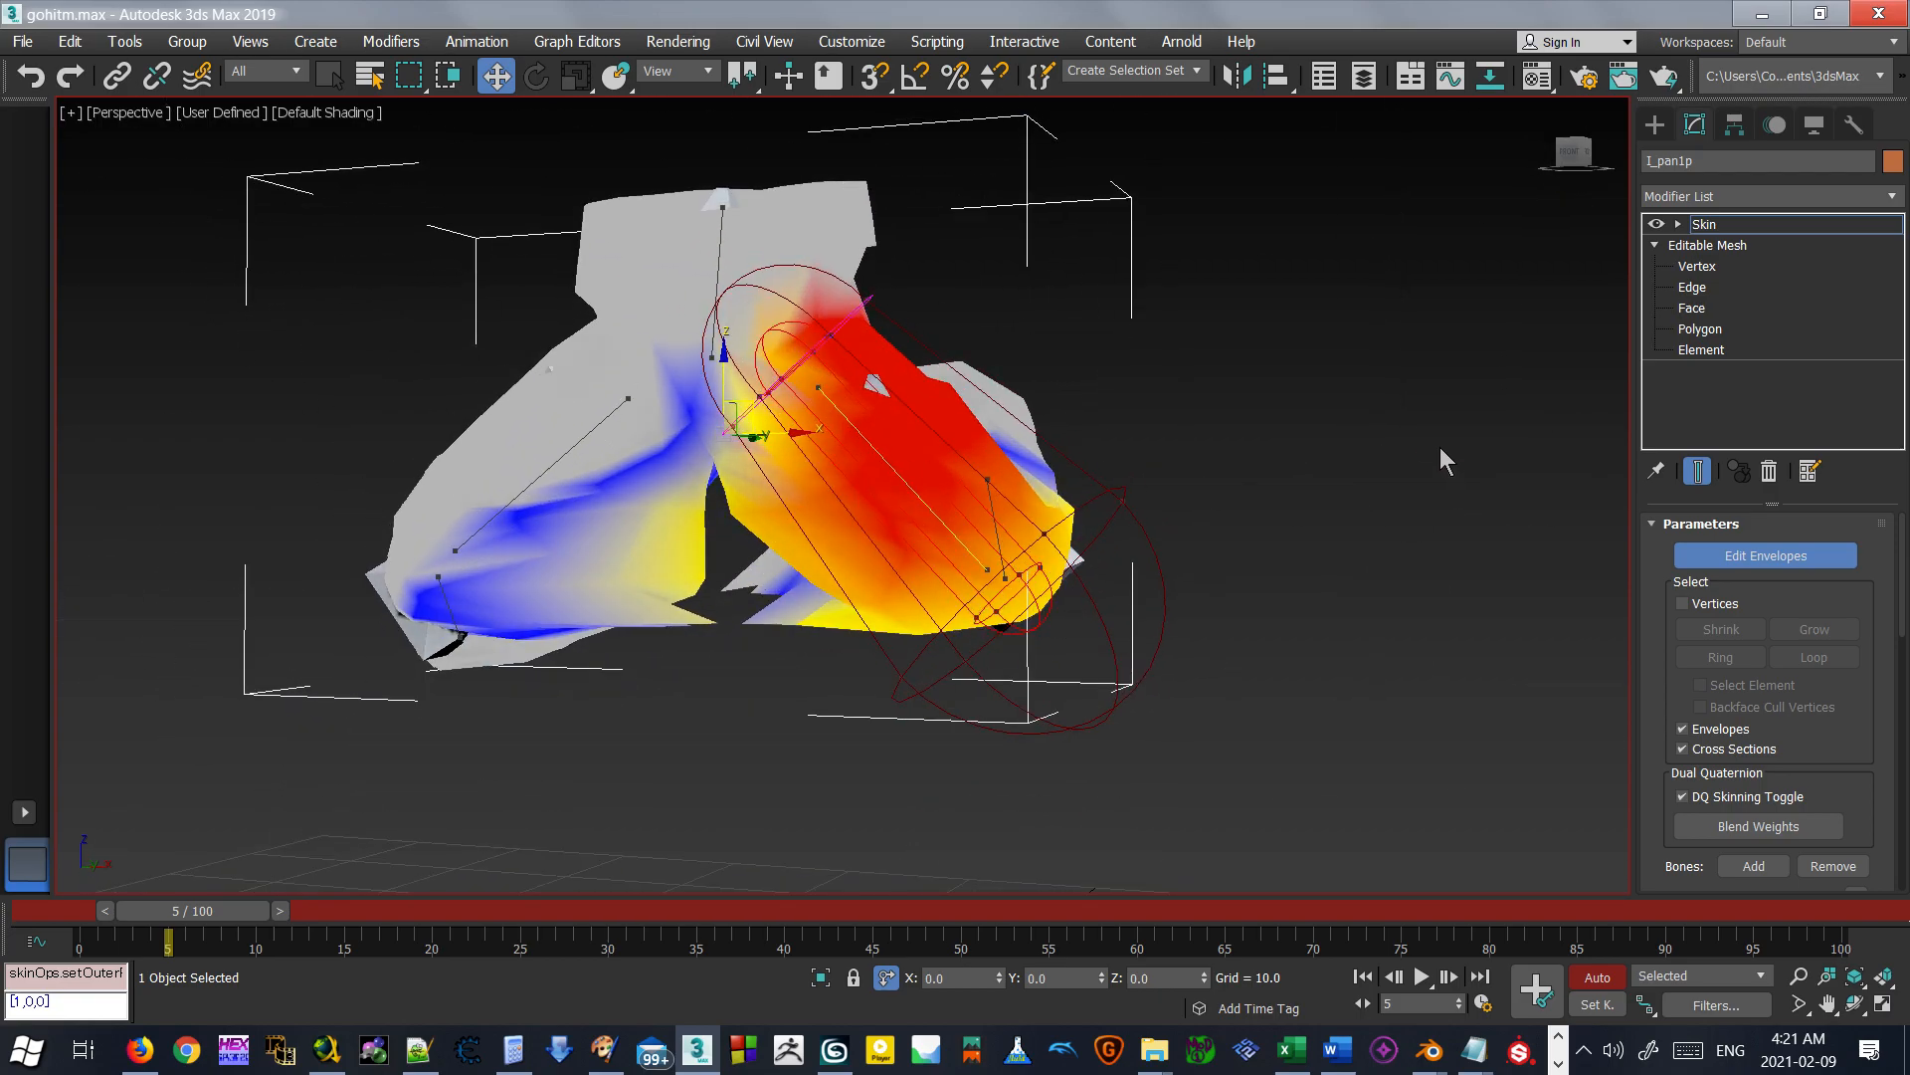
click(1694, 605)
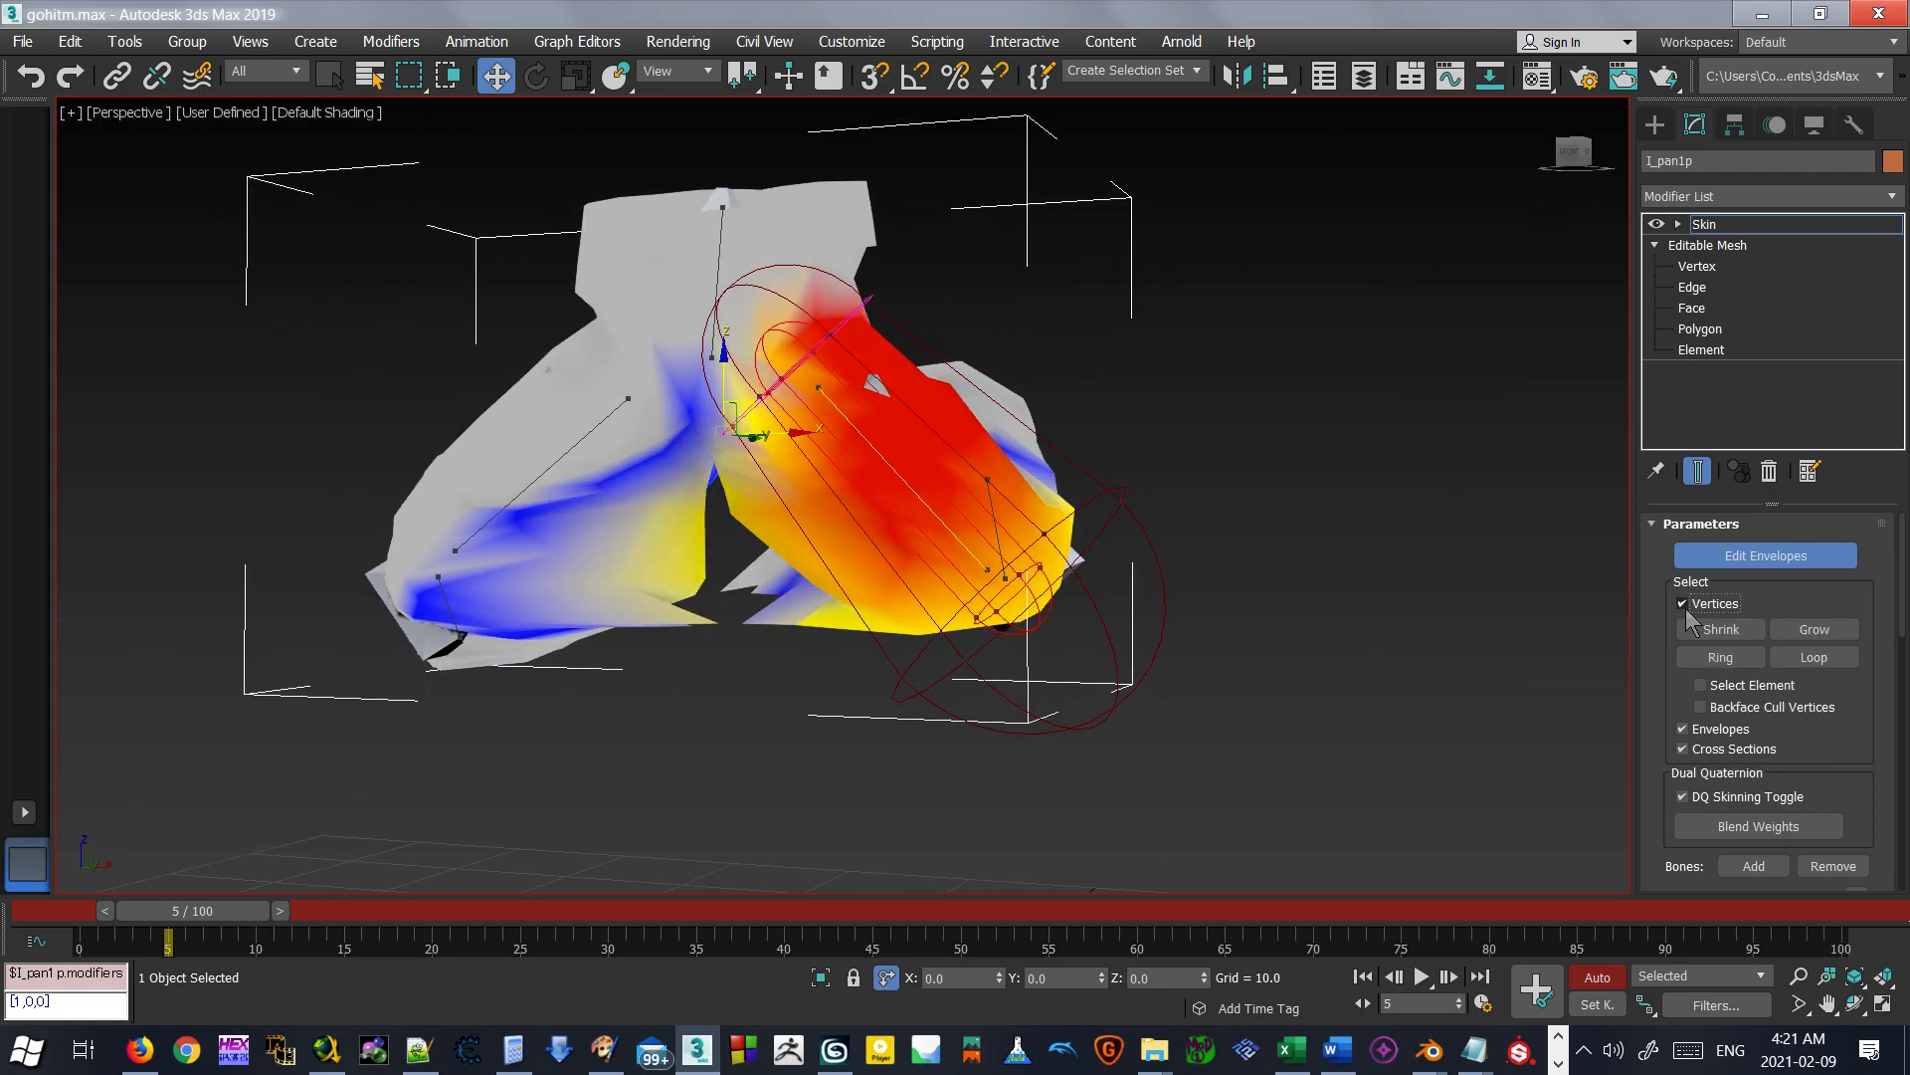
scroll(1653, 602, down, 6)
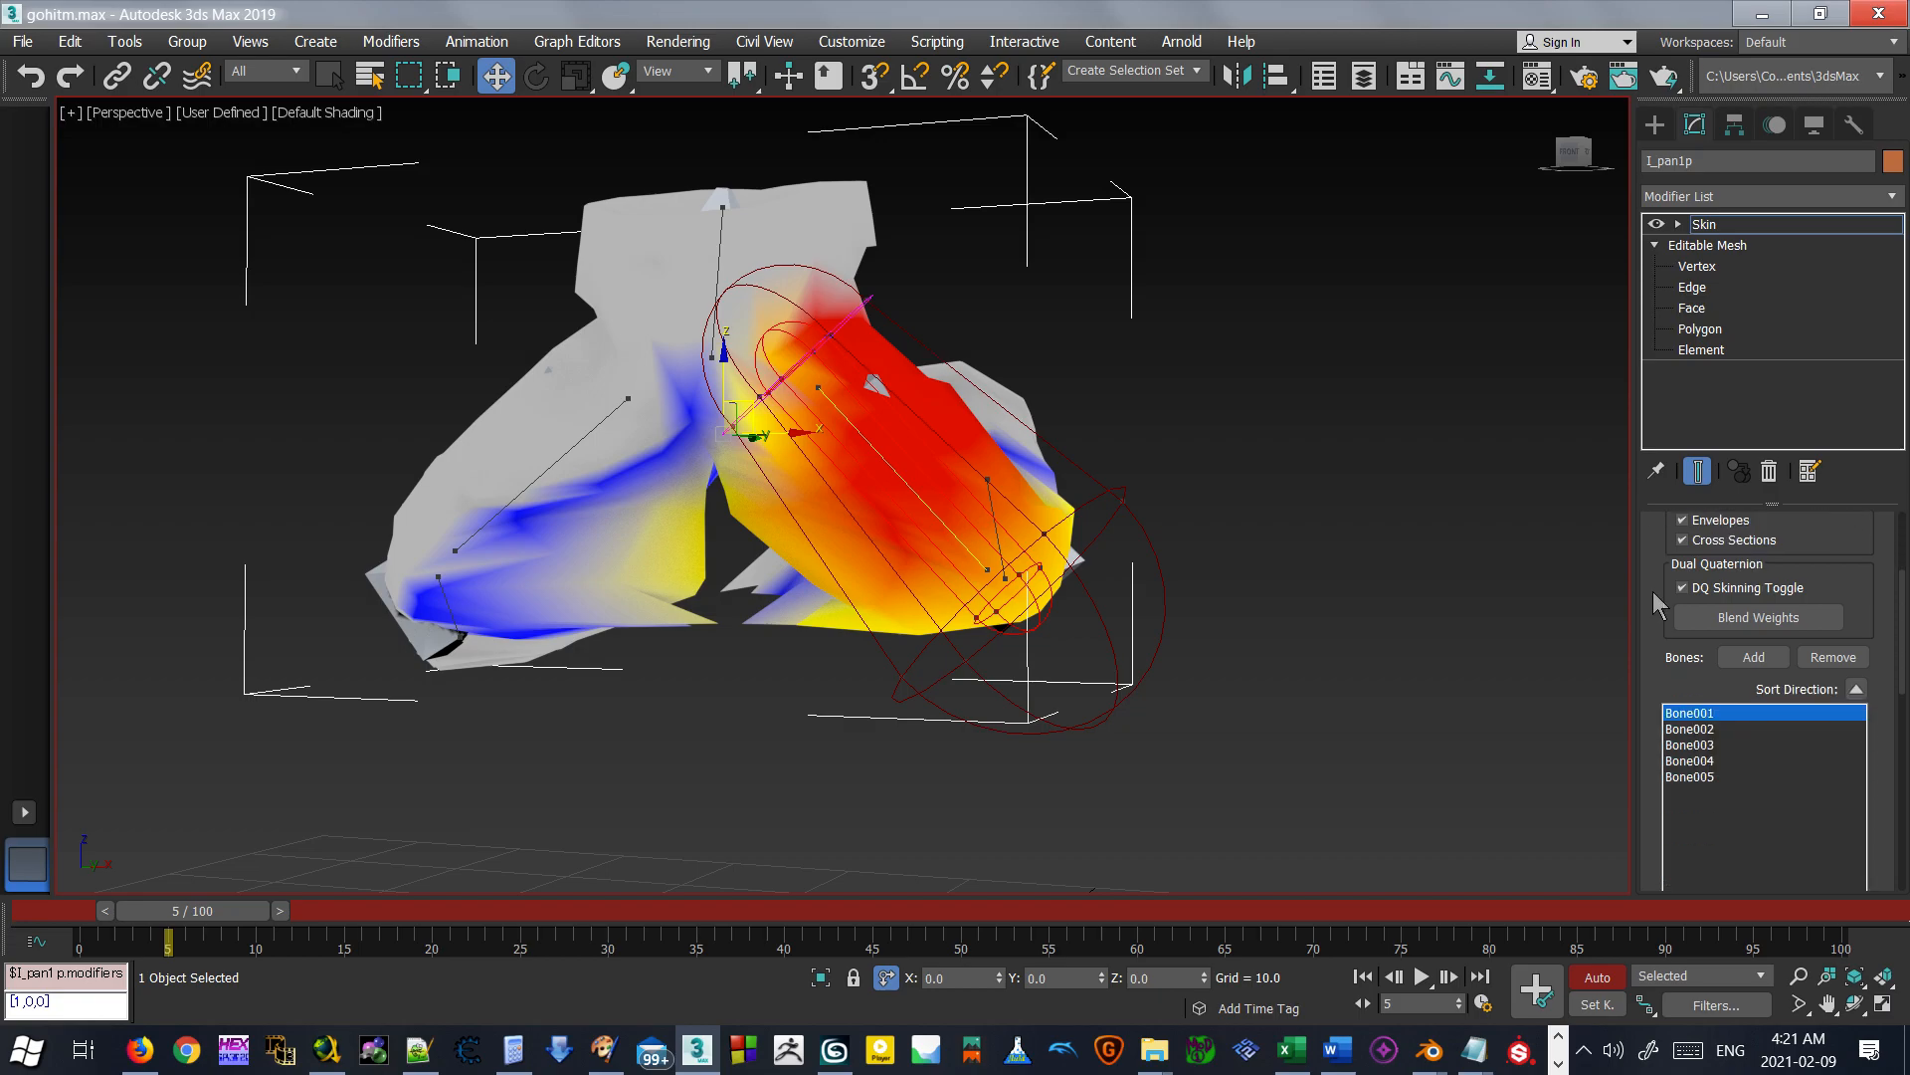
scroll(1652, 591, down, 5)
click(1689, 688)
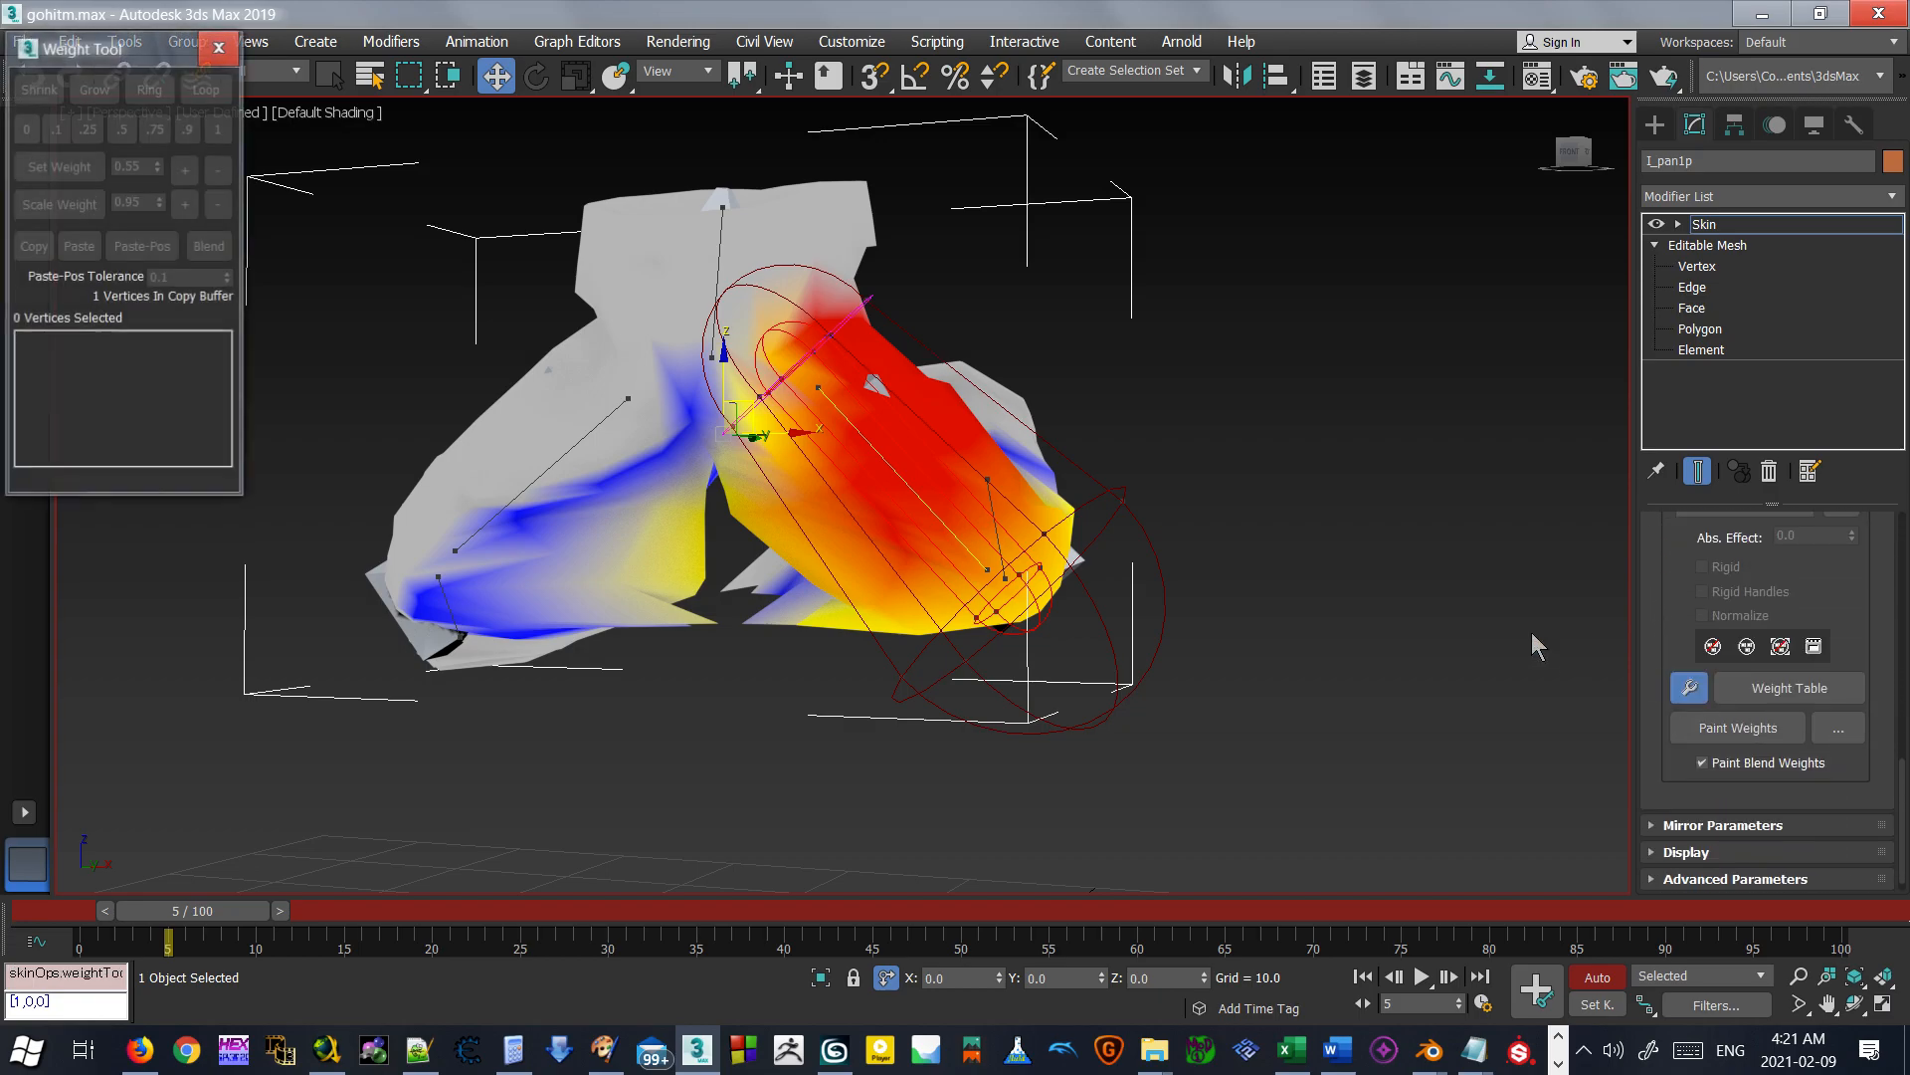
Select the vertices of the whole leg around Bone001 and set their weight to 1 for that bone.
alt+middle_drag(1019, 451, 1081, 555)
scroll(1105, 457, up, 2)
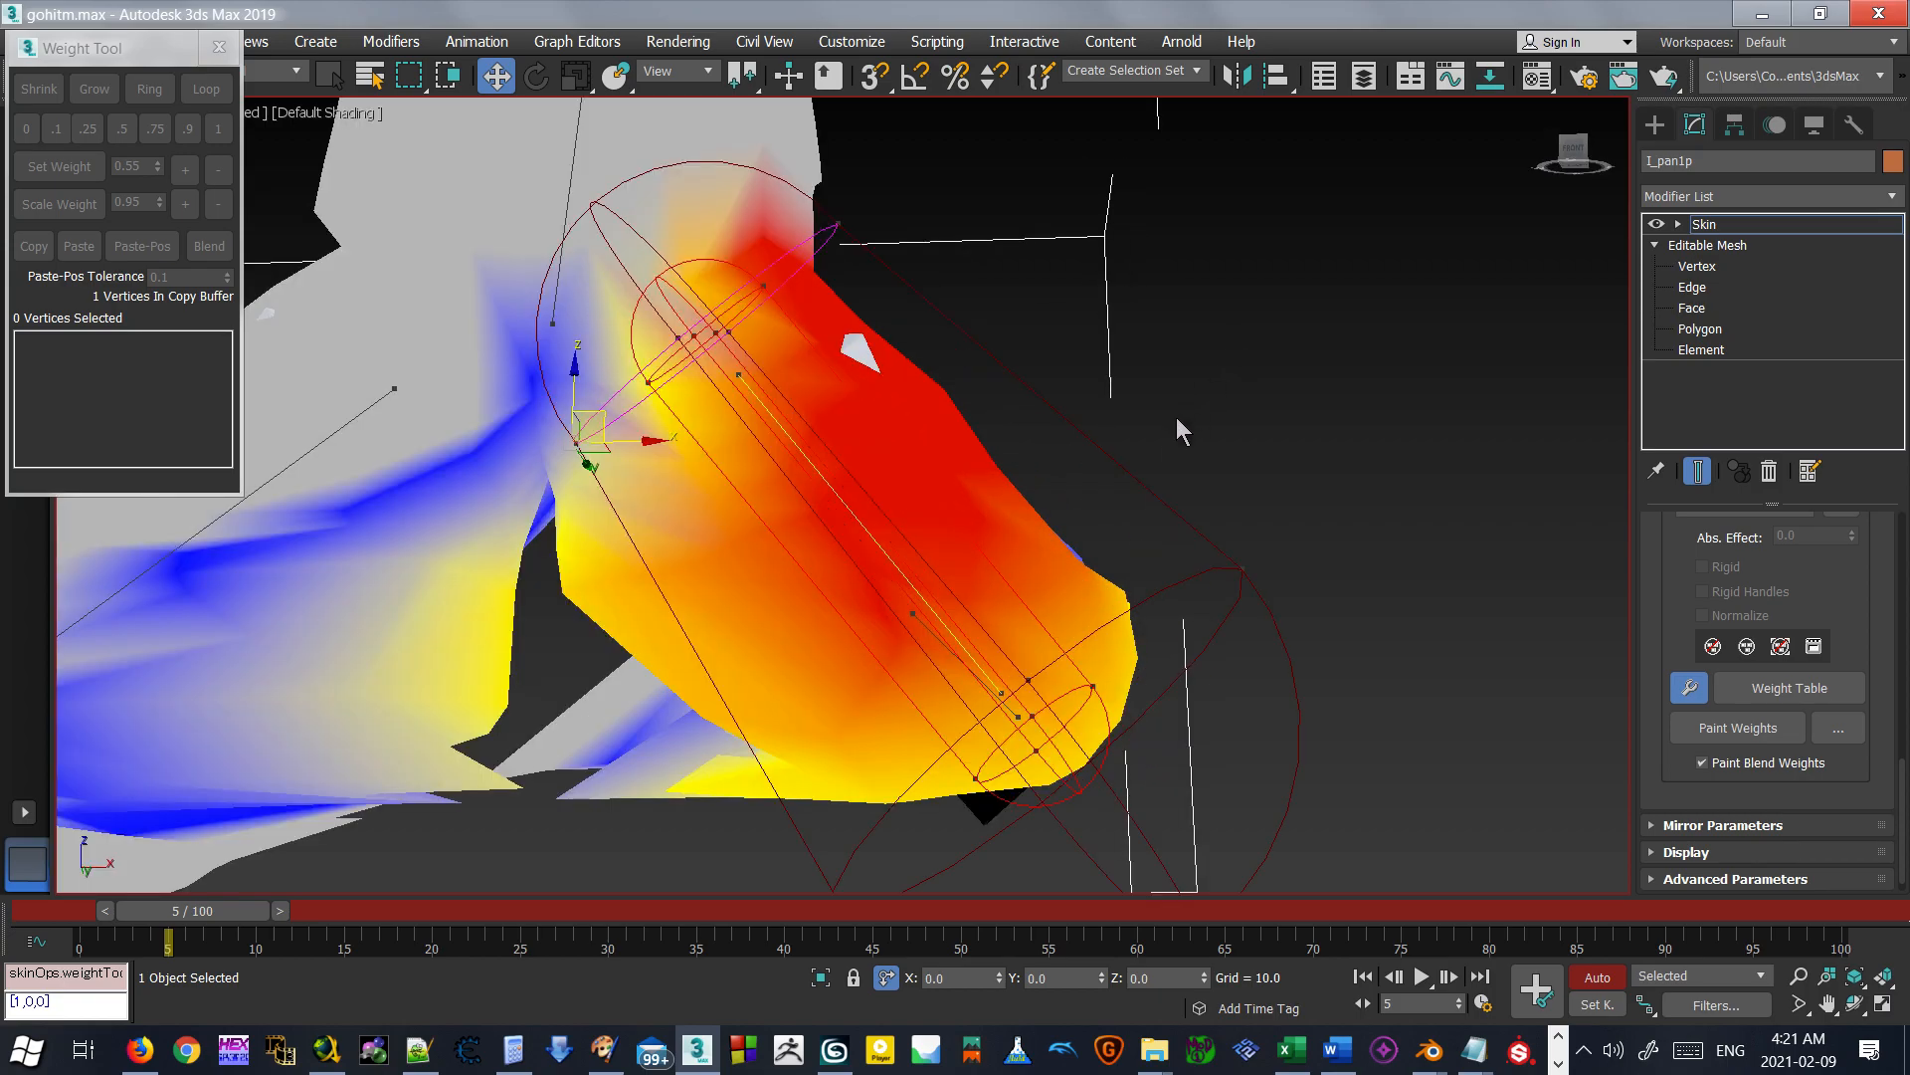
scroll(1186, 410, down, 2)
drag(1280, 314, 833, 668)
ctrl+drag(1160, 741, 801, 308)
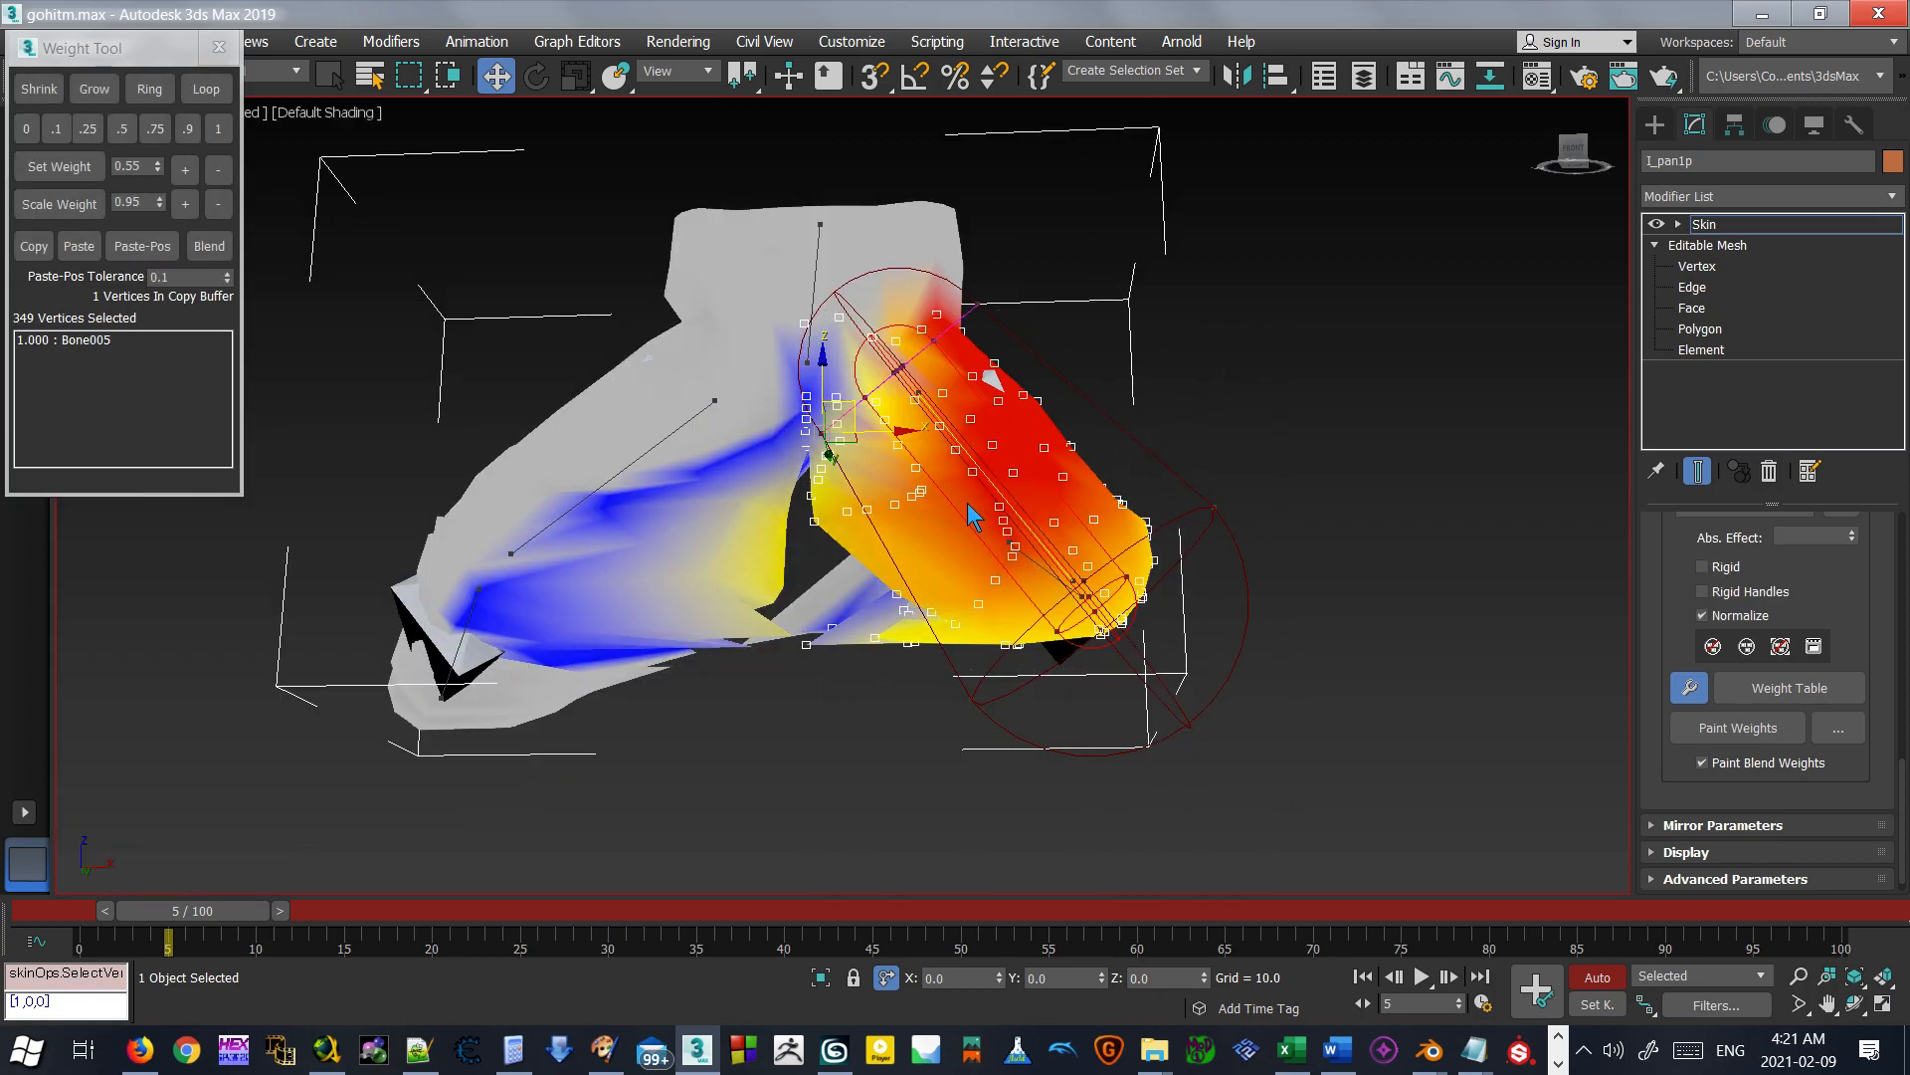
click(225, 138)
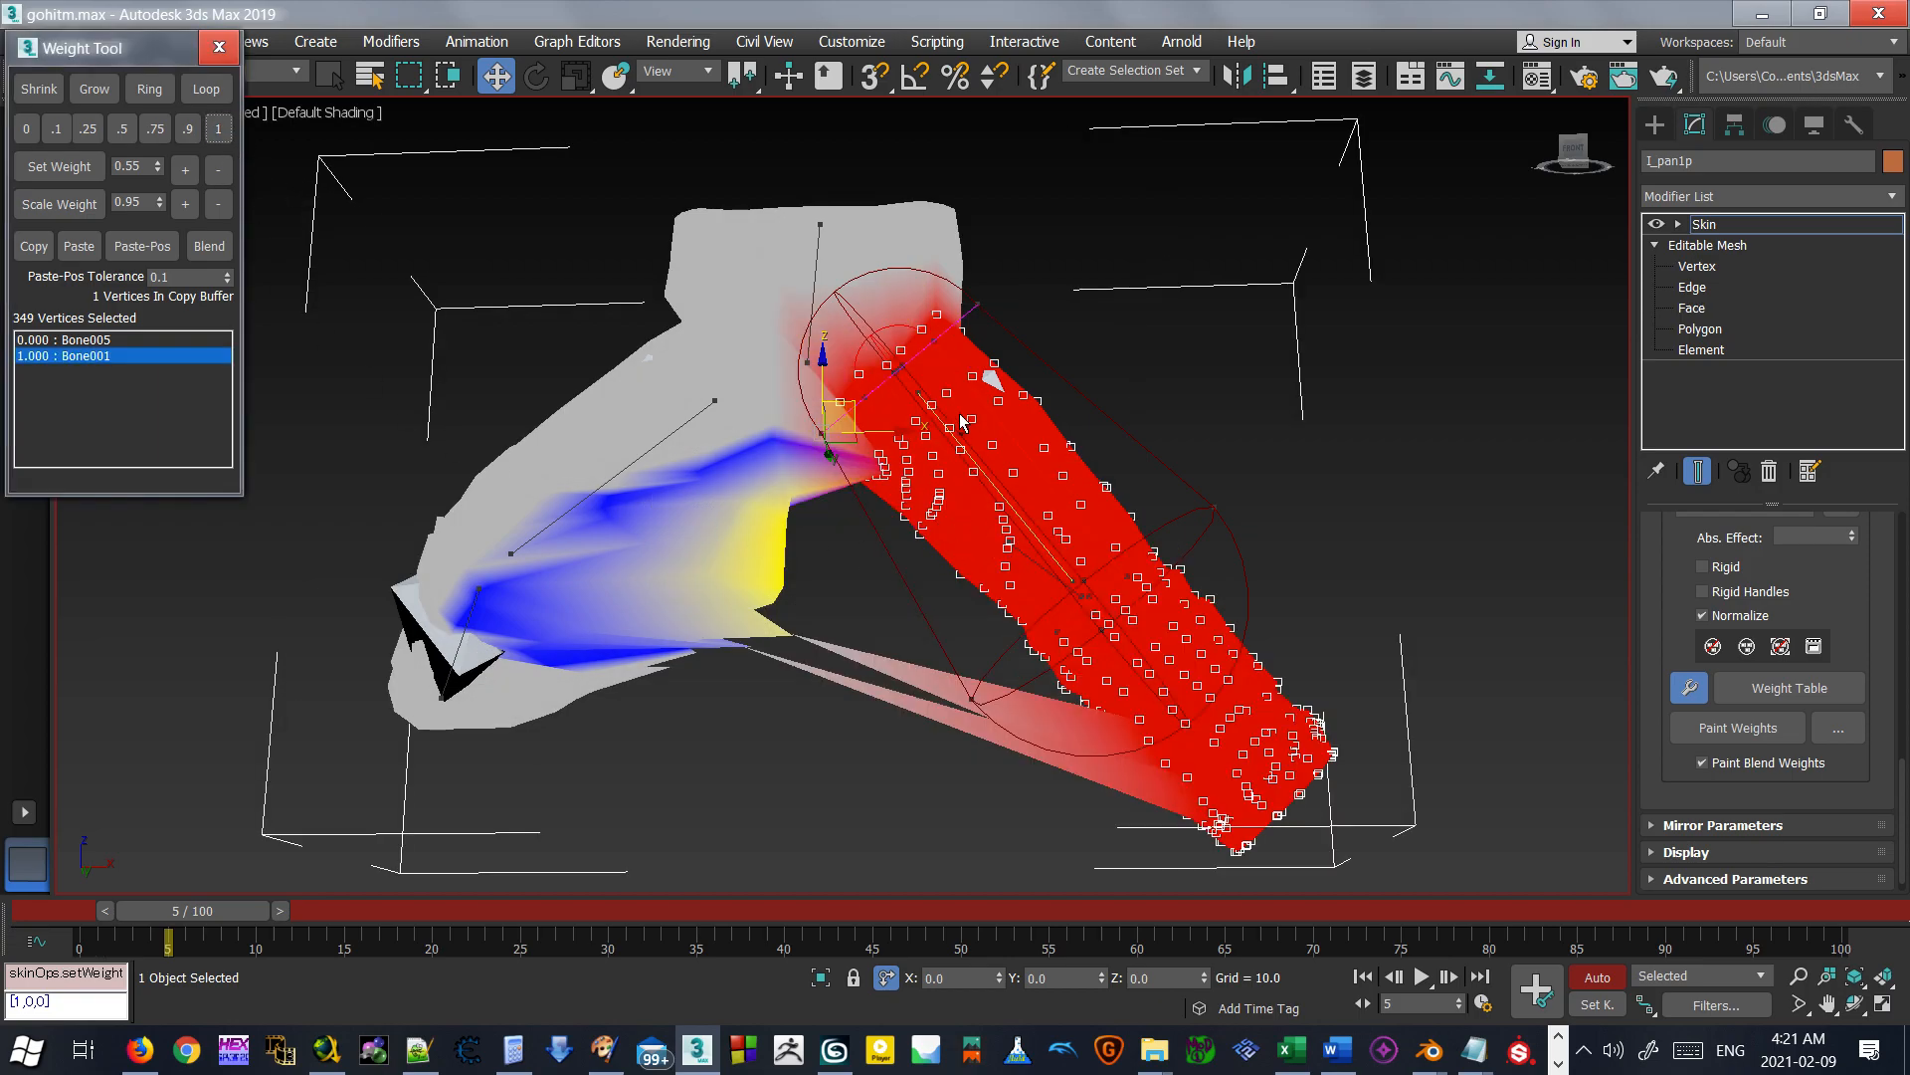
Move the Weight Tool window further into the viewport and clear the vertex selection.
scroll(1112, 647, down, 4)
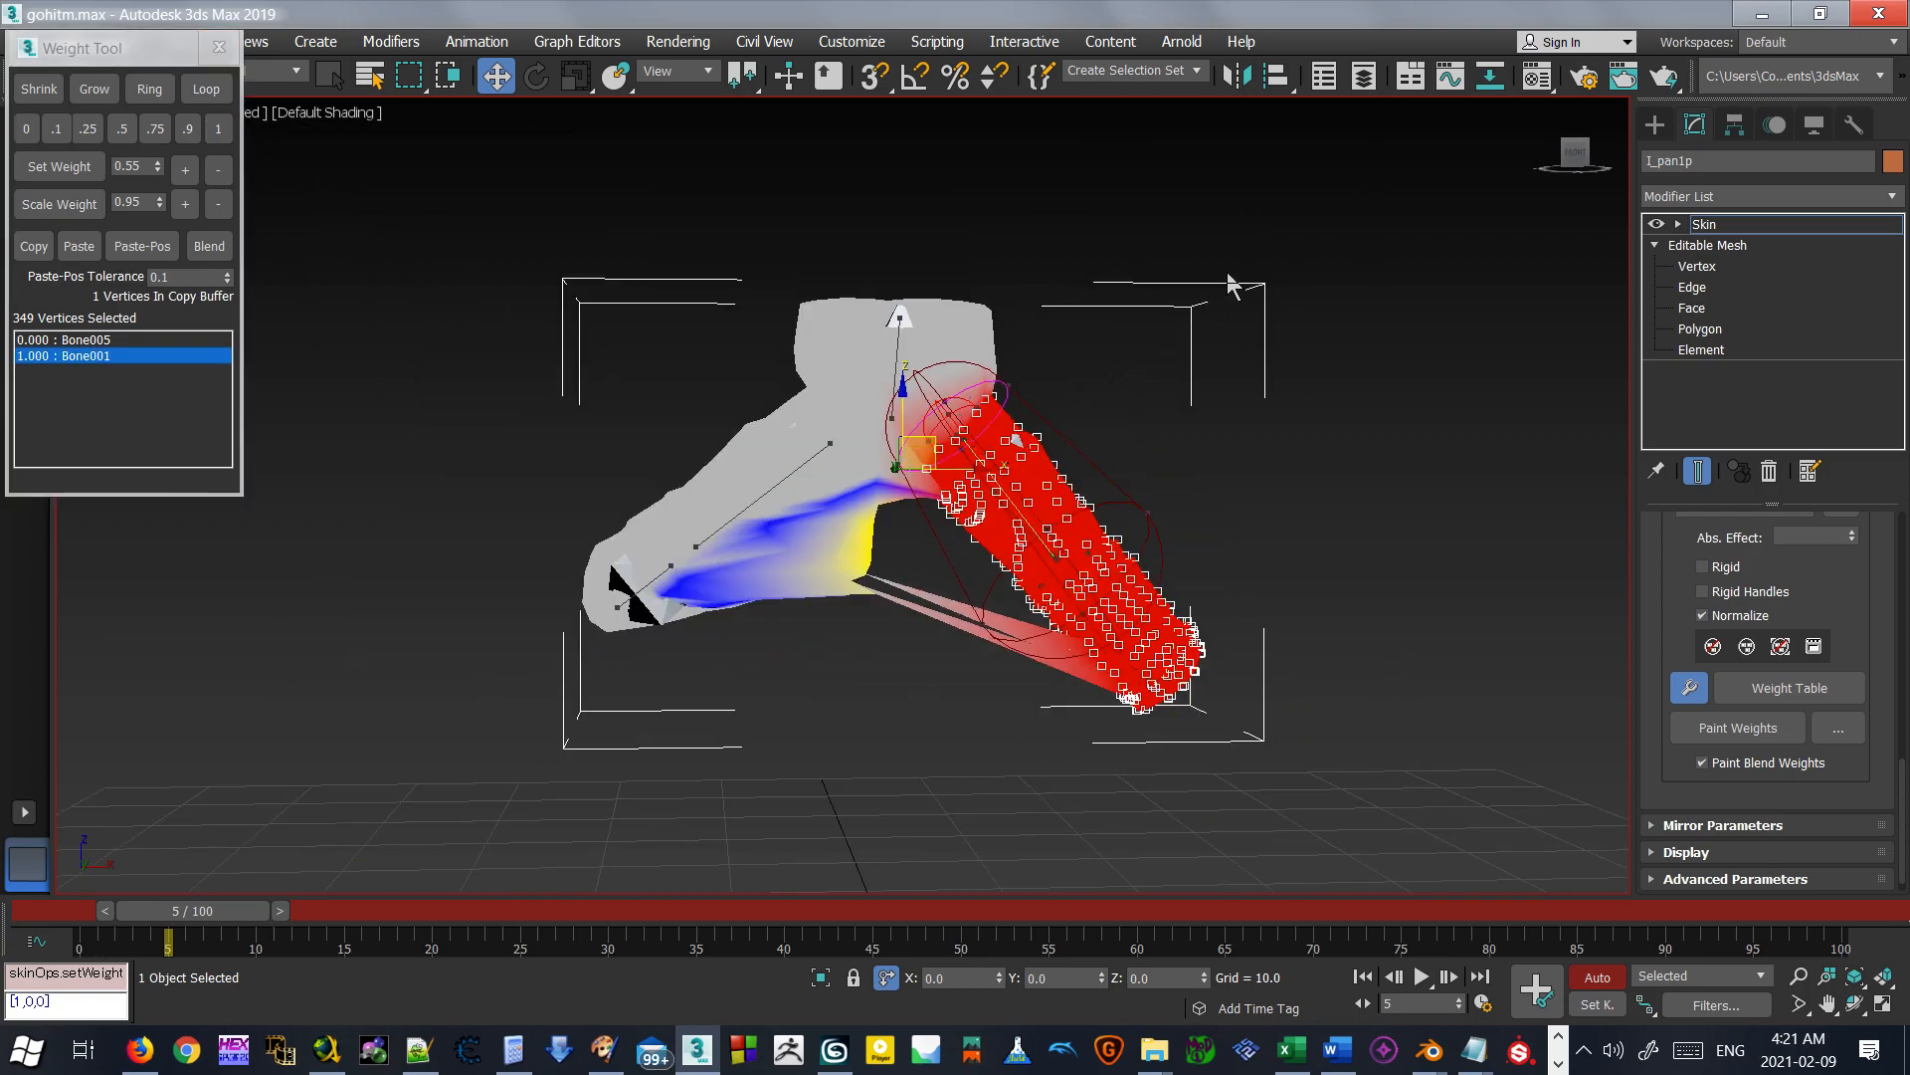
drag(109, 57, 170, 181)
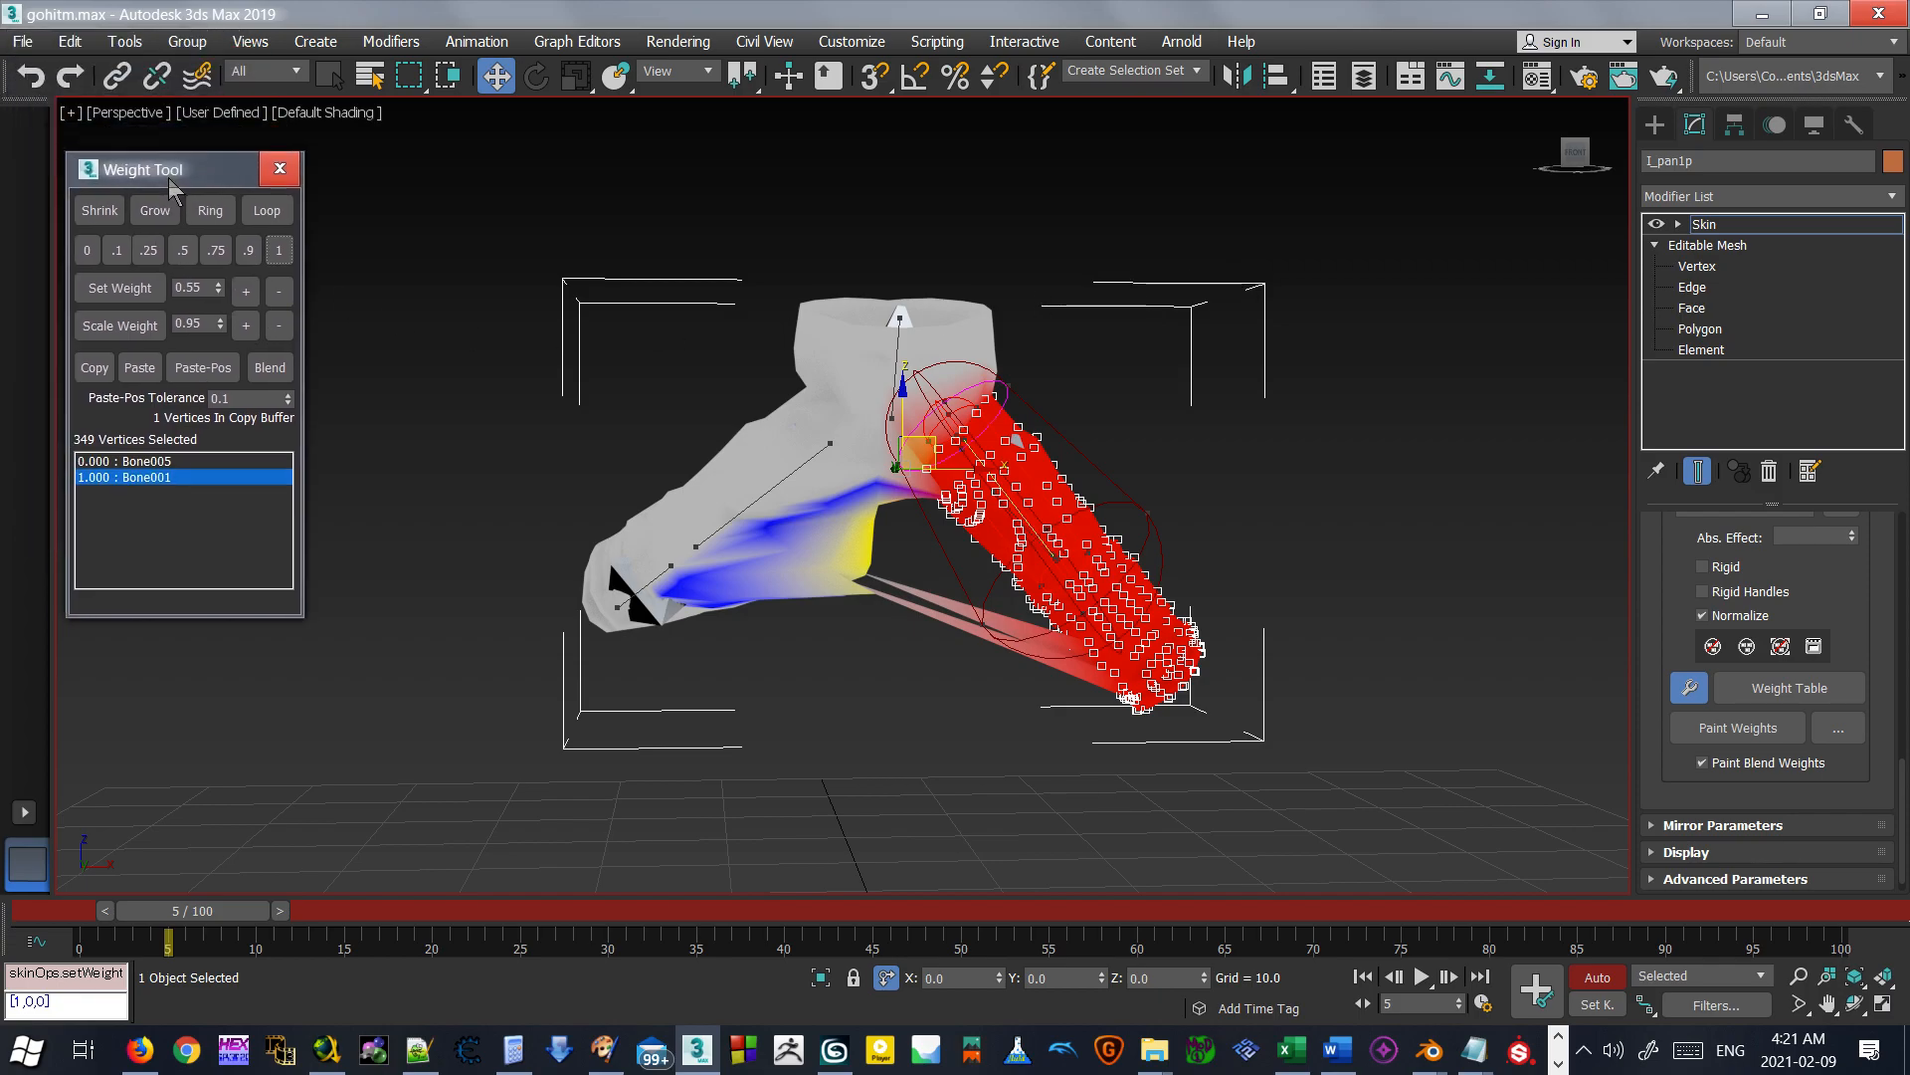
click(1036, 317)
scroll(981, 475, up, 5)
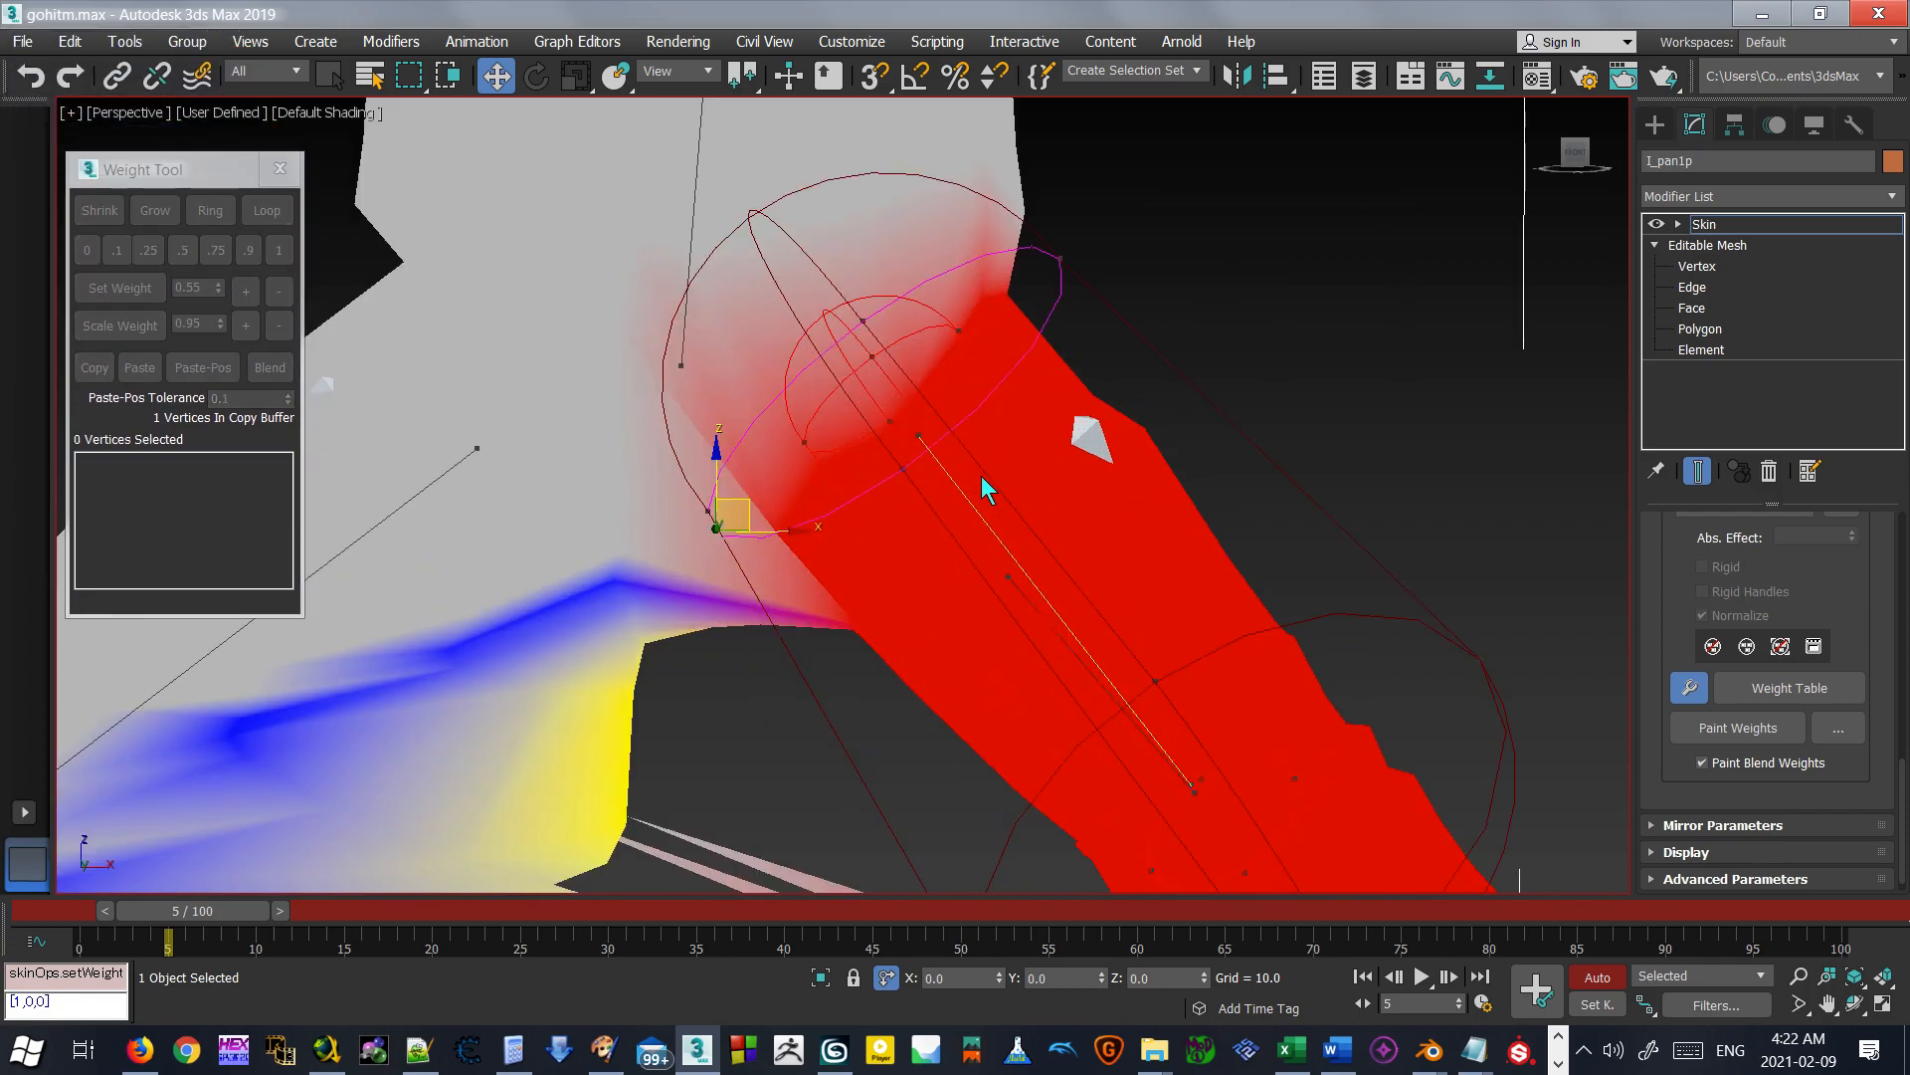
middle_drag(982, 479, 871, 498)
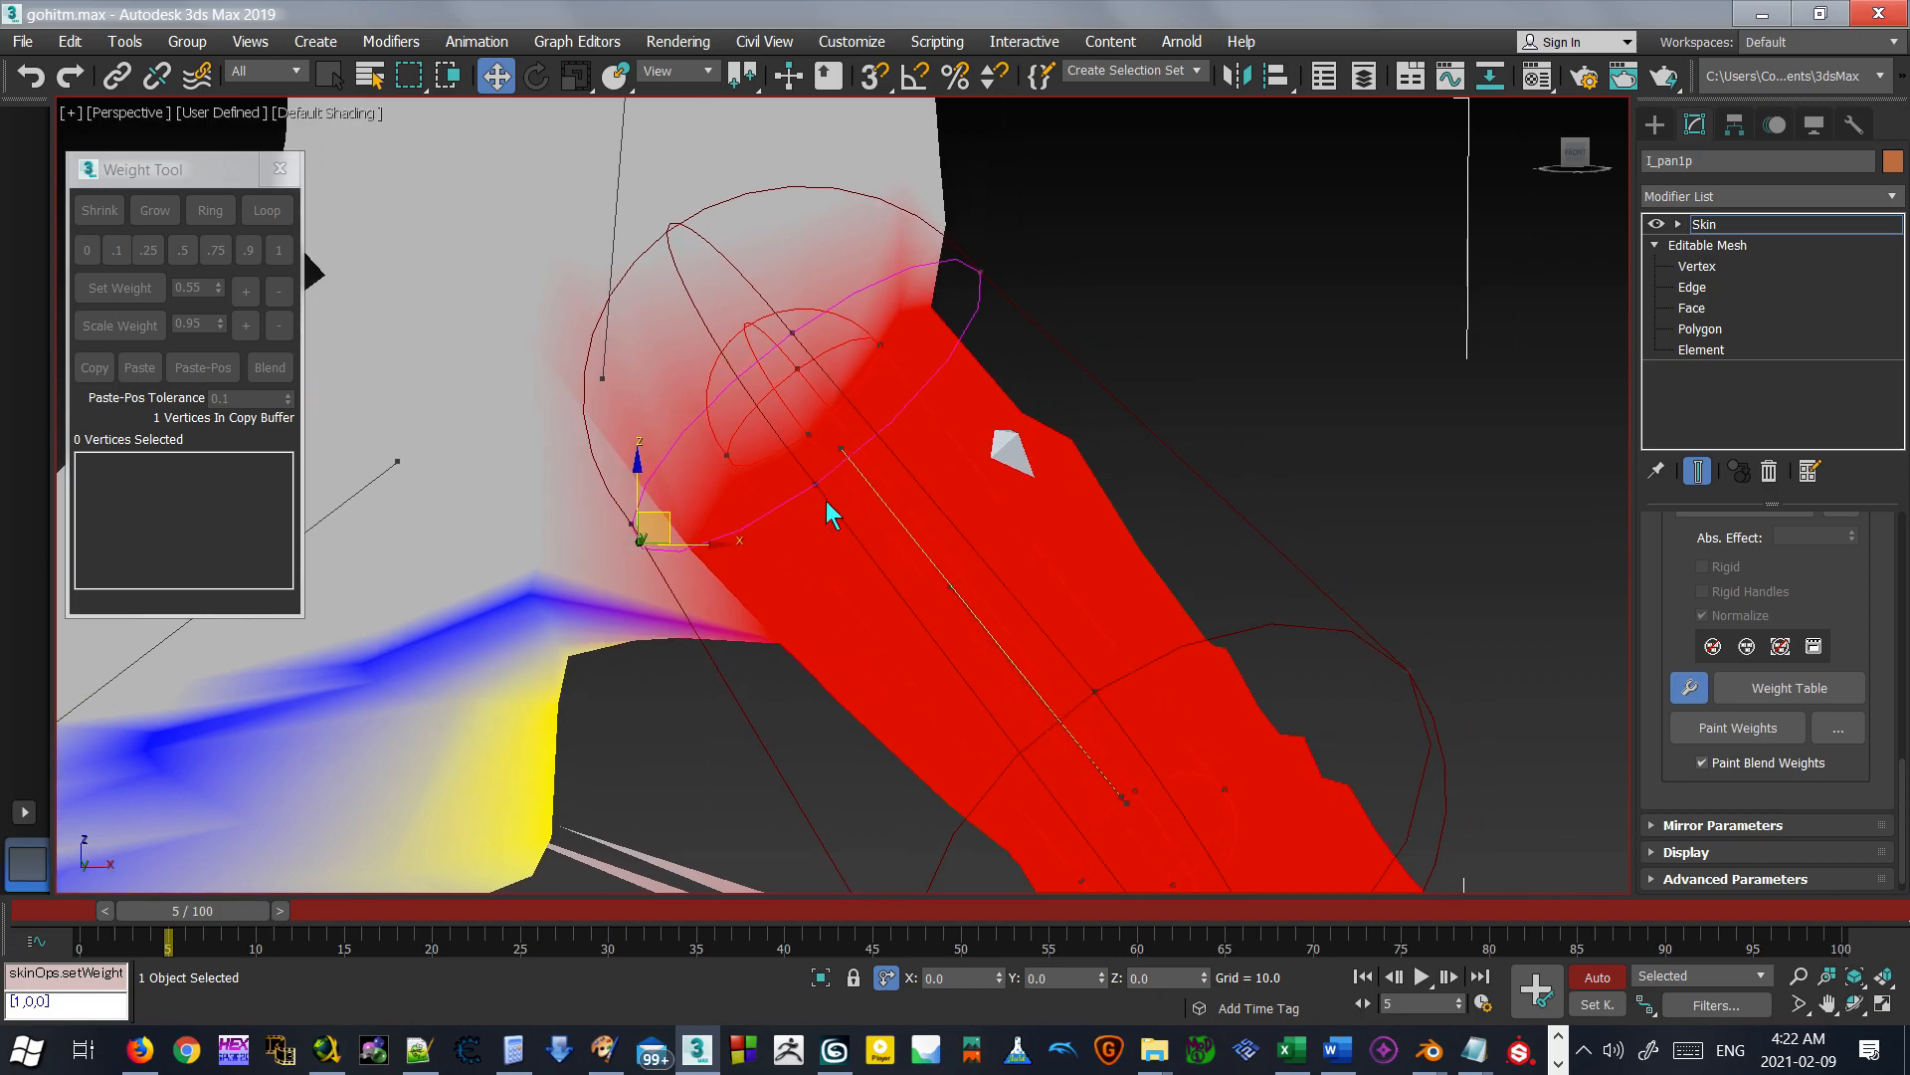
scroll(833, 500, up, 3)
scroll(926, 500, down, 8)
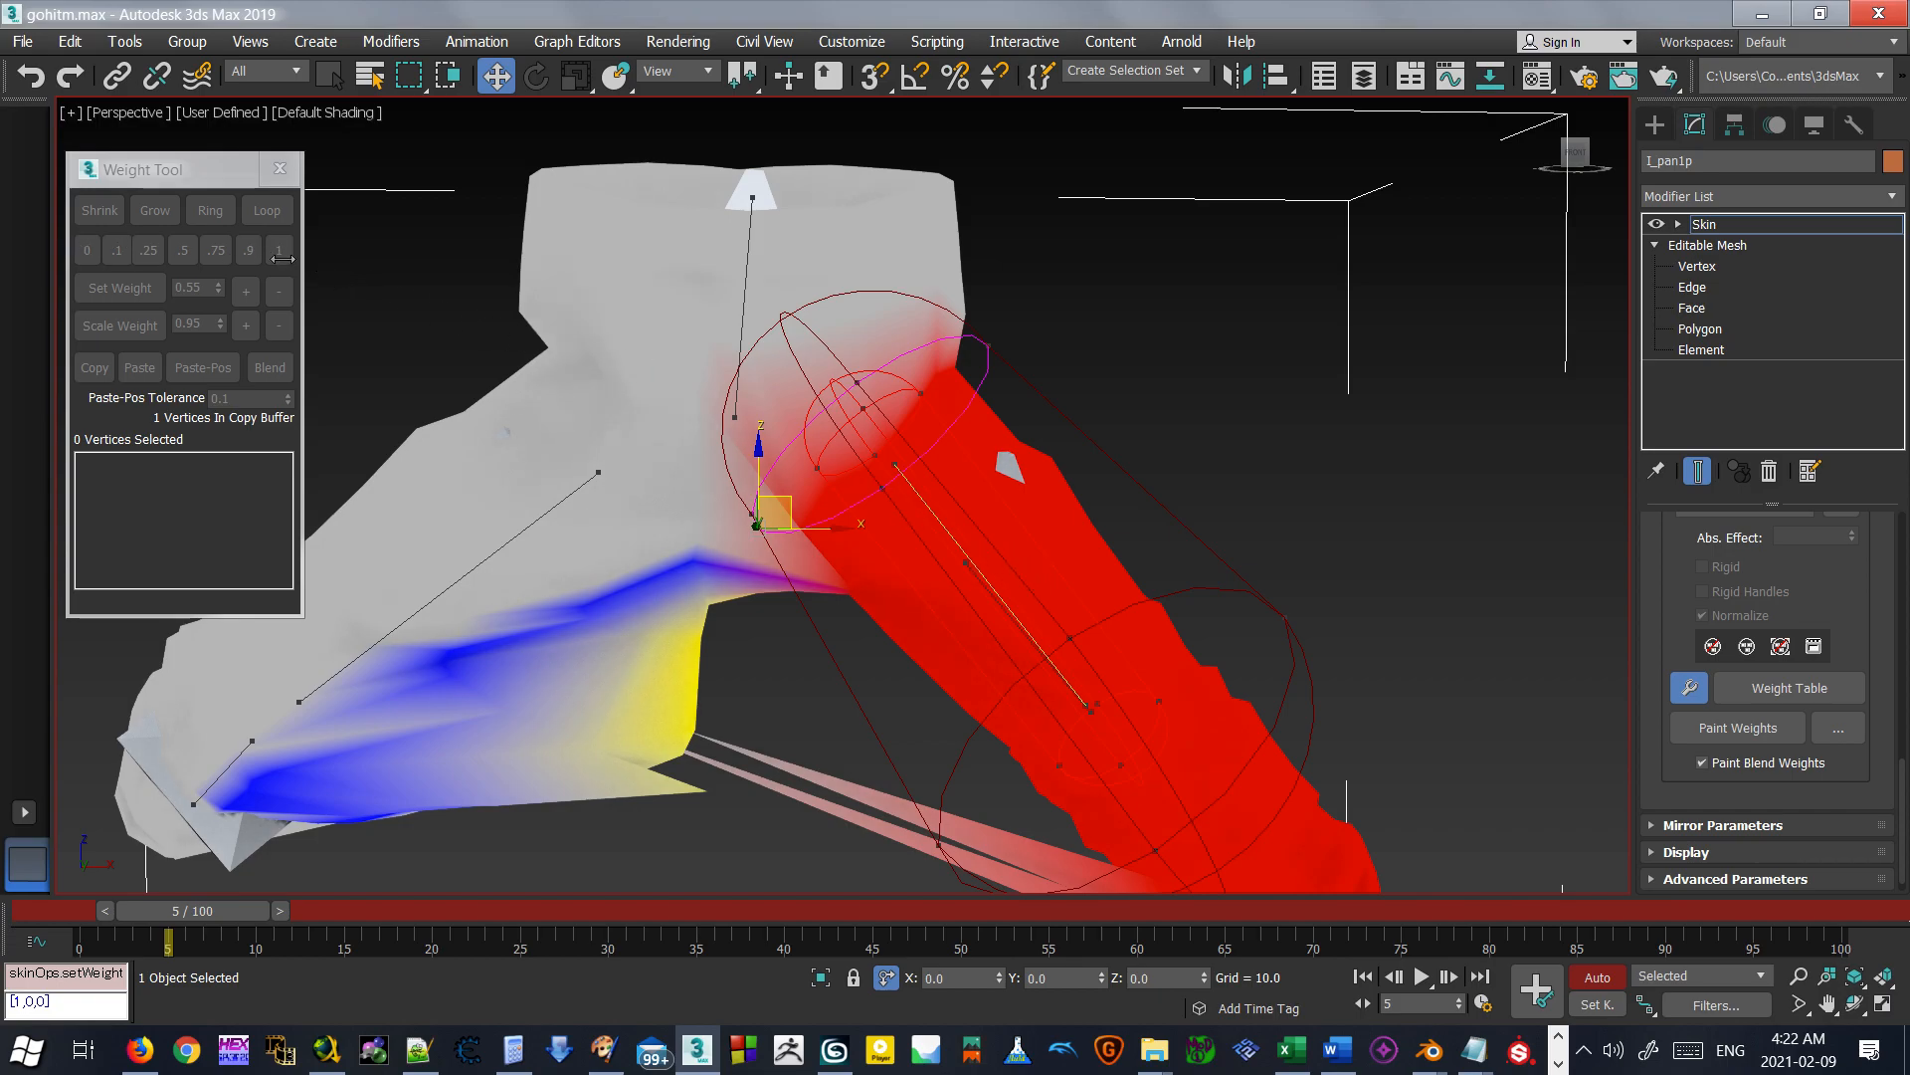
Switch from Bone001's thigh vertices to Bone003's envelope and select a group of vertices on its upper thigh.
drag(1322, 393, 907, 794)
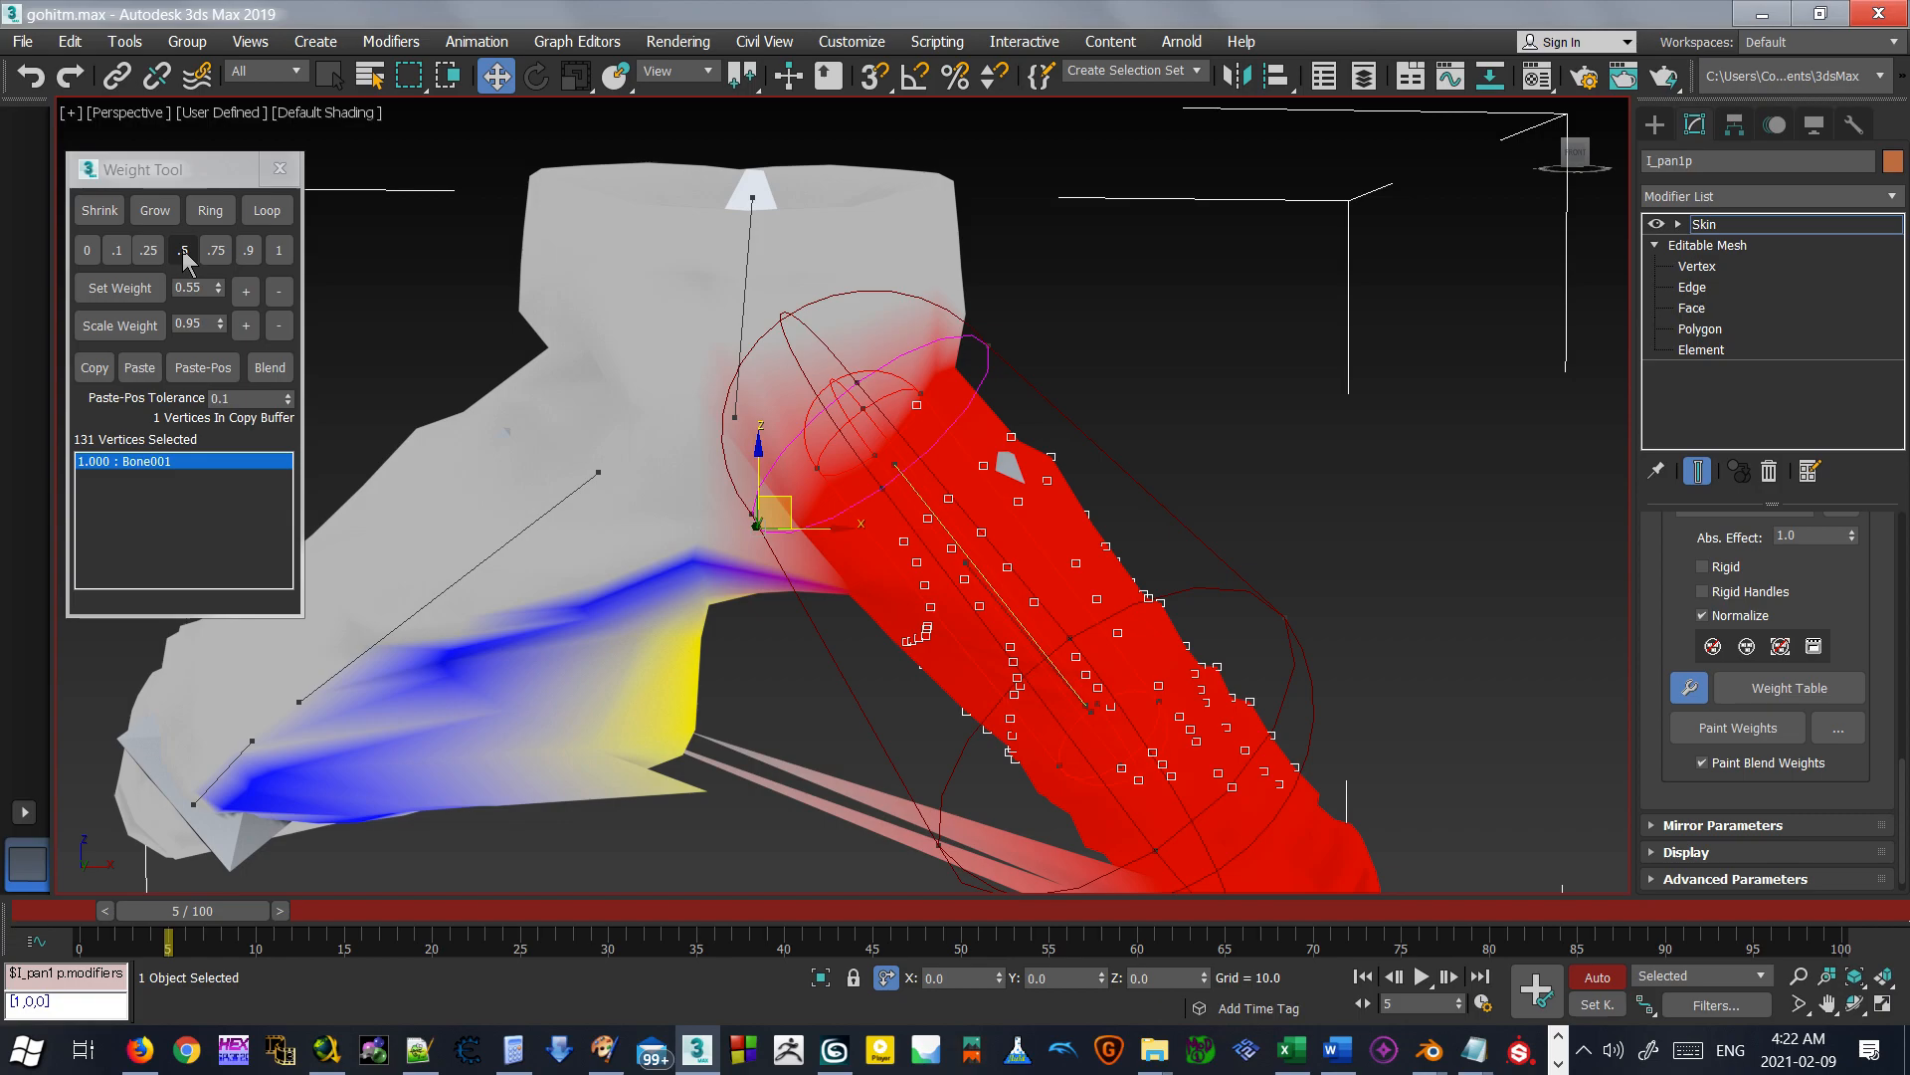
click(584, 521)
click(559, 504)
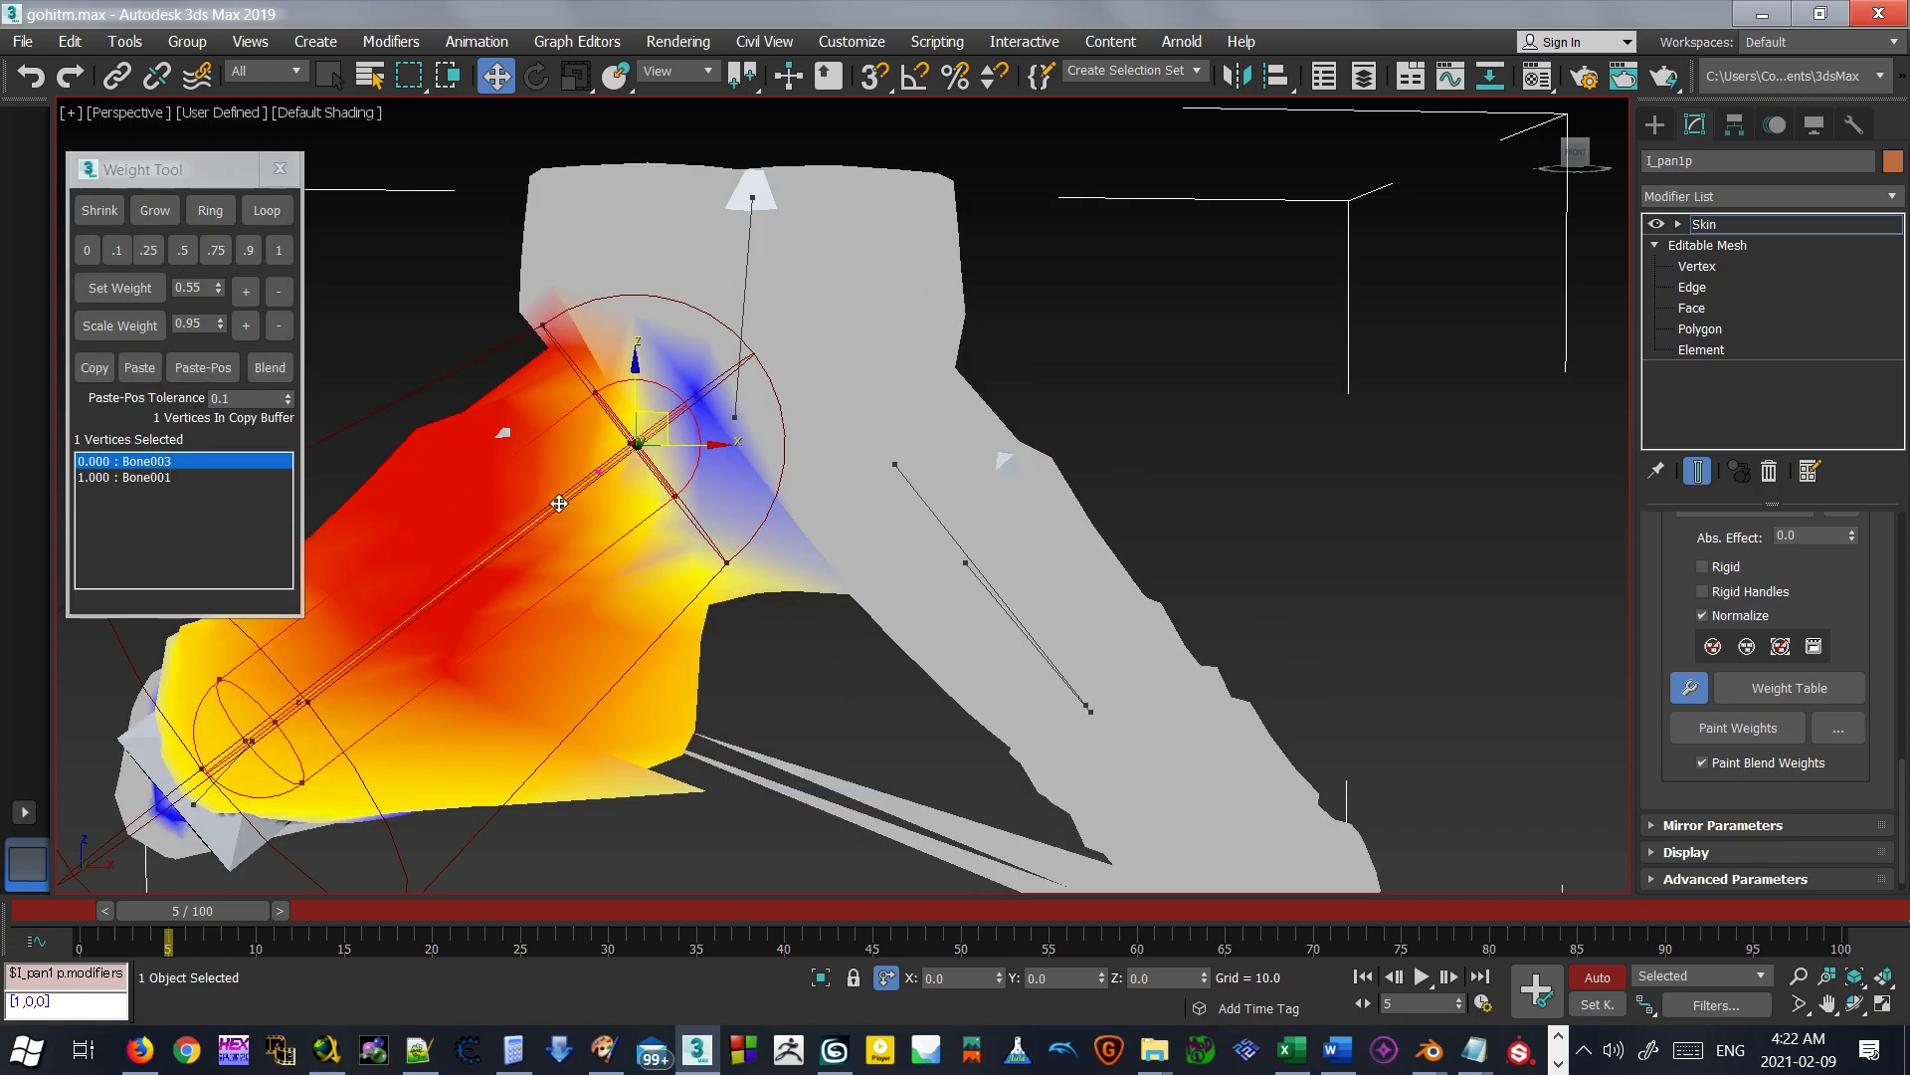
scroll(832, 516, down, 5)
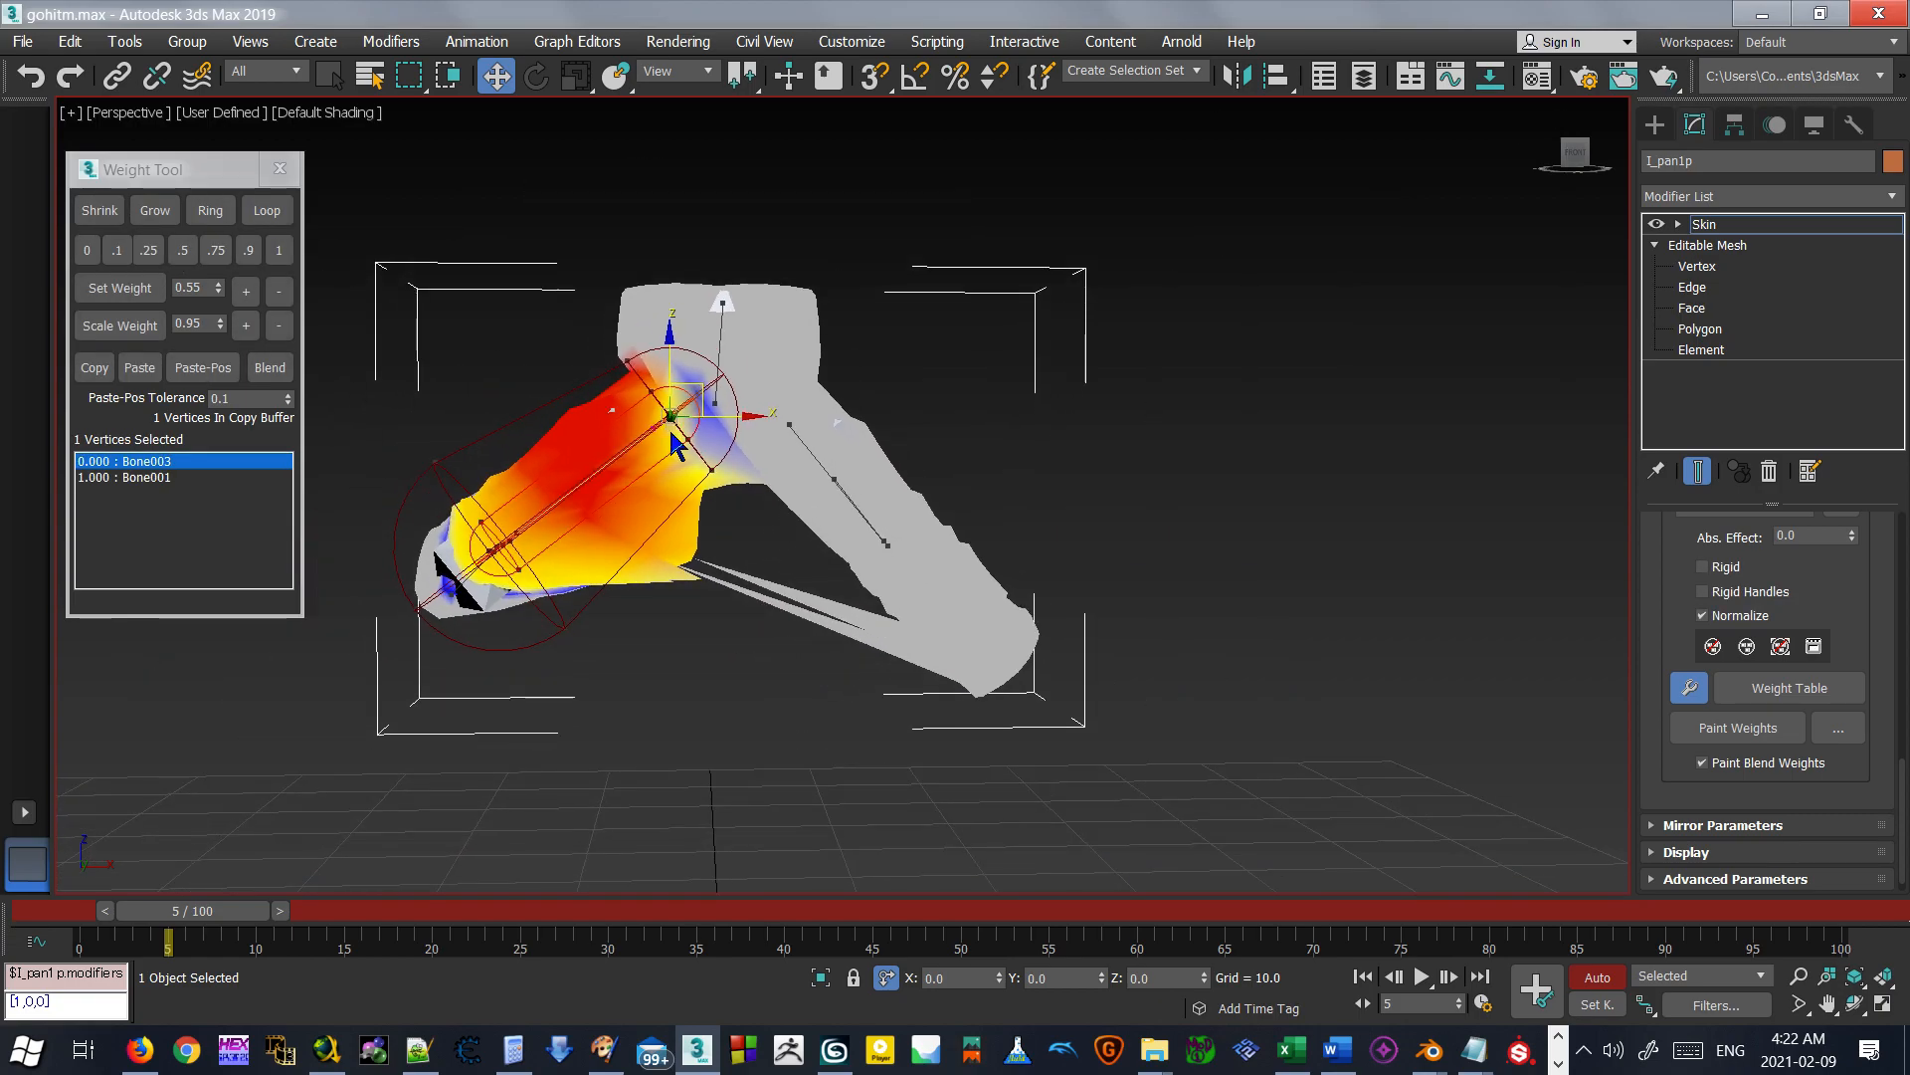
drag(535, 377, 647, 516)
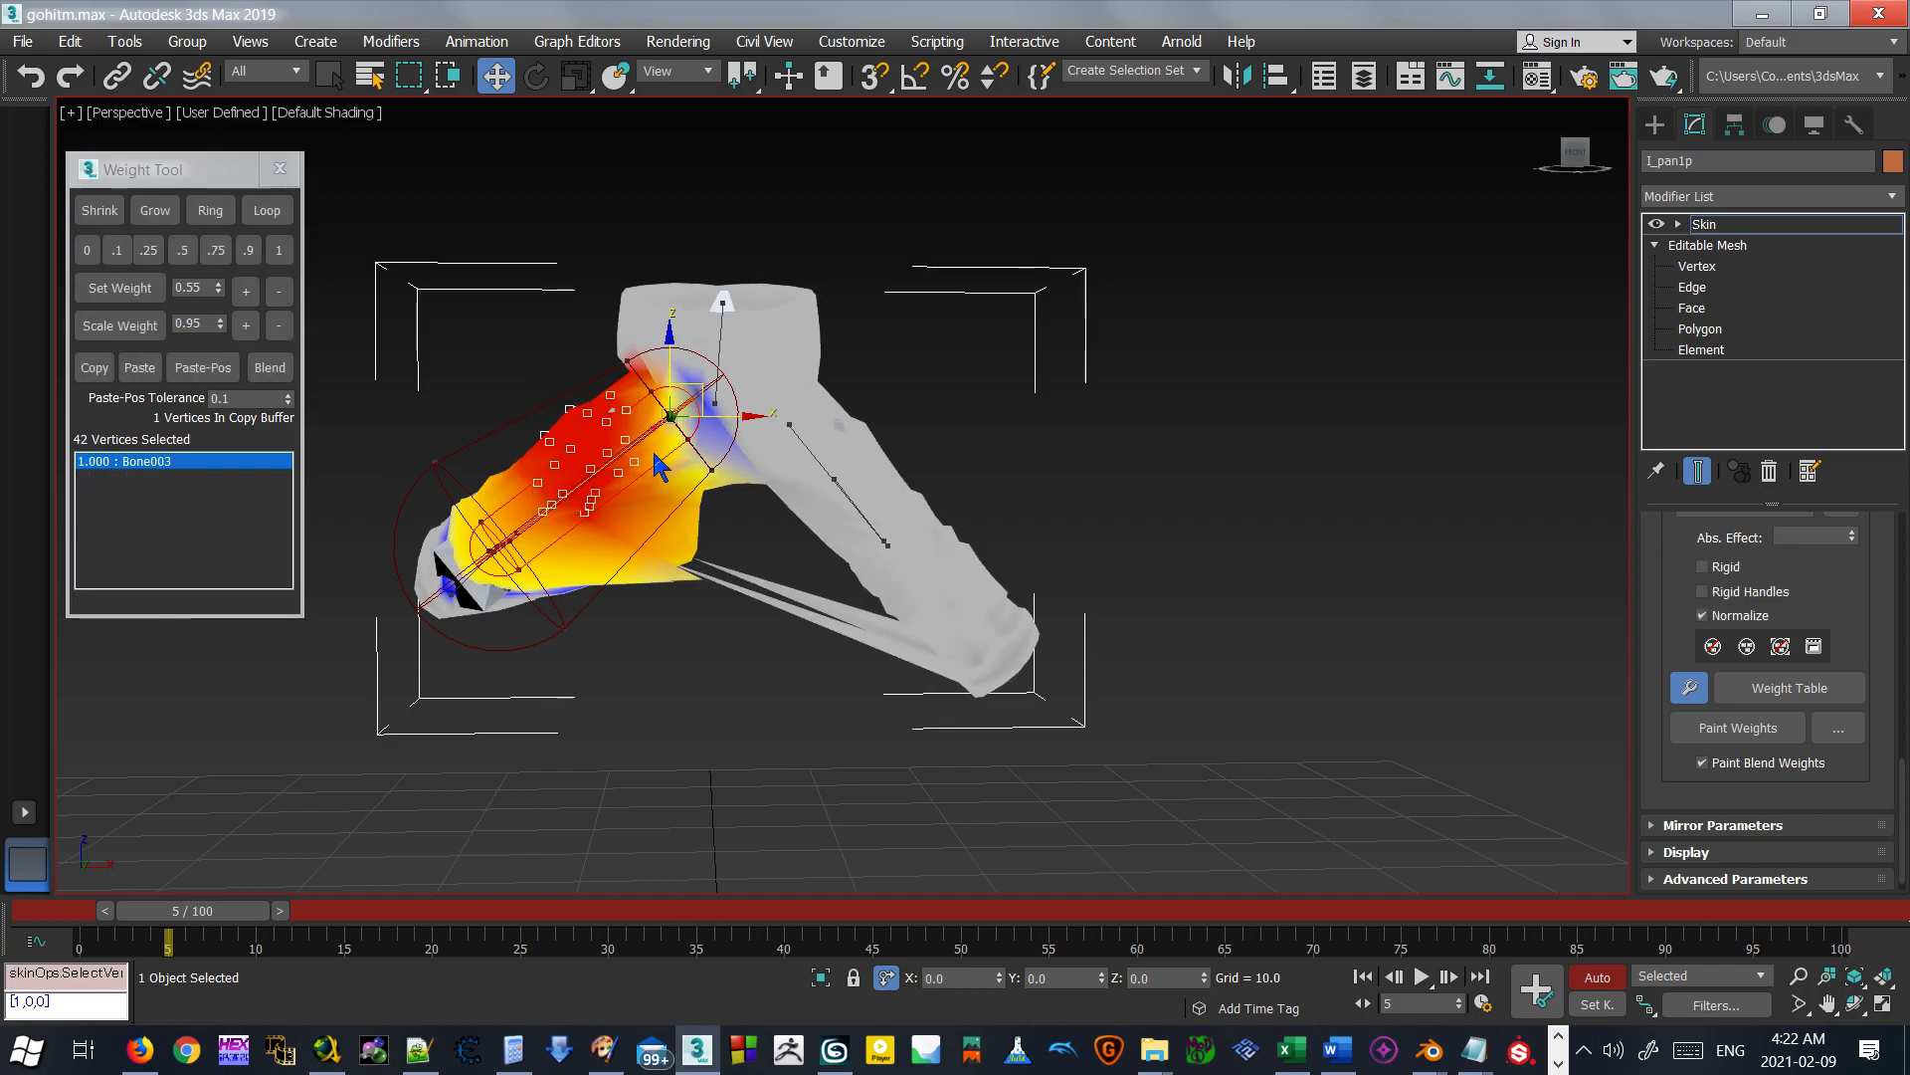
Select all vertices of the trousers' waistband and set their Bone003 weight to 0.5.
click(720, 328)
drag(898, 232, 567, 373)
click(183, 250)
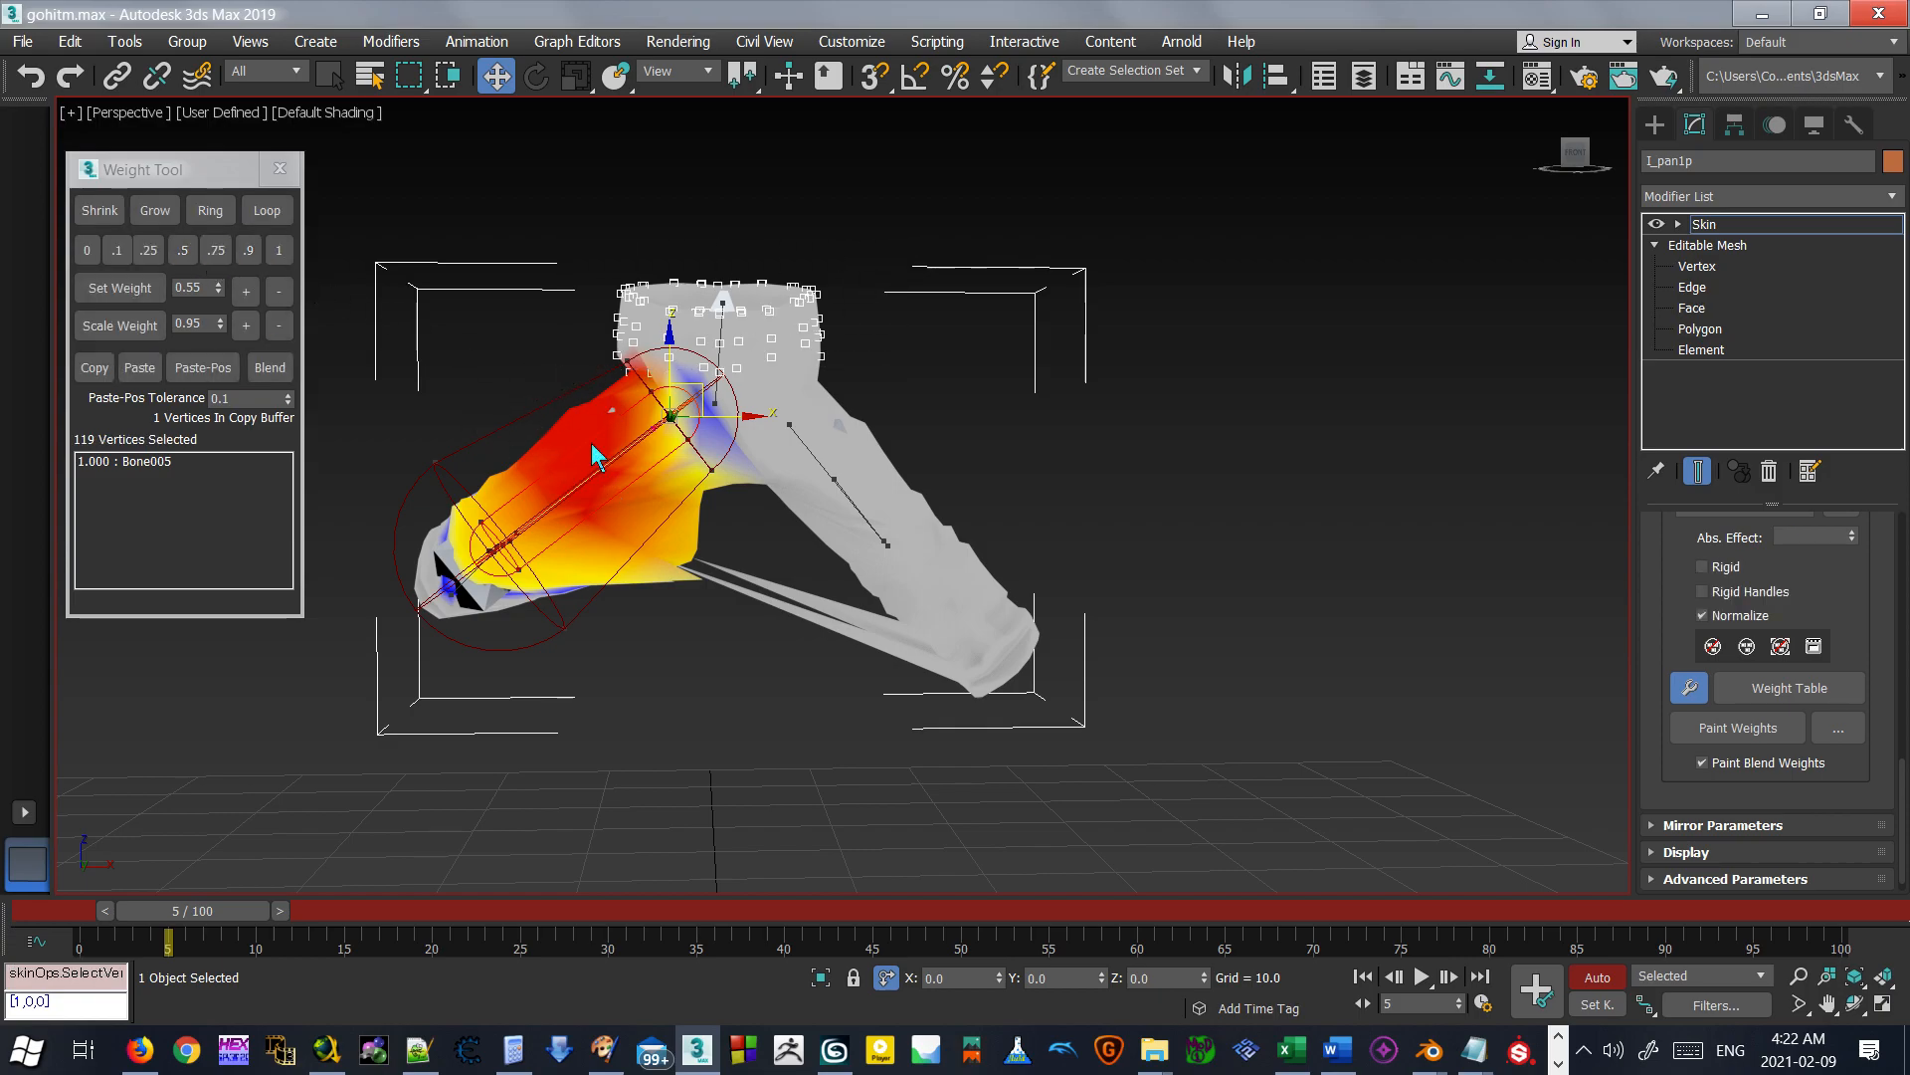
scroll(569, 411, up, 5)
scroll(569, 411, down, 5)
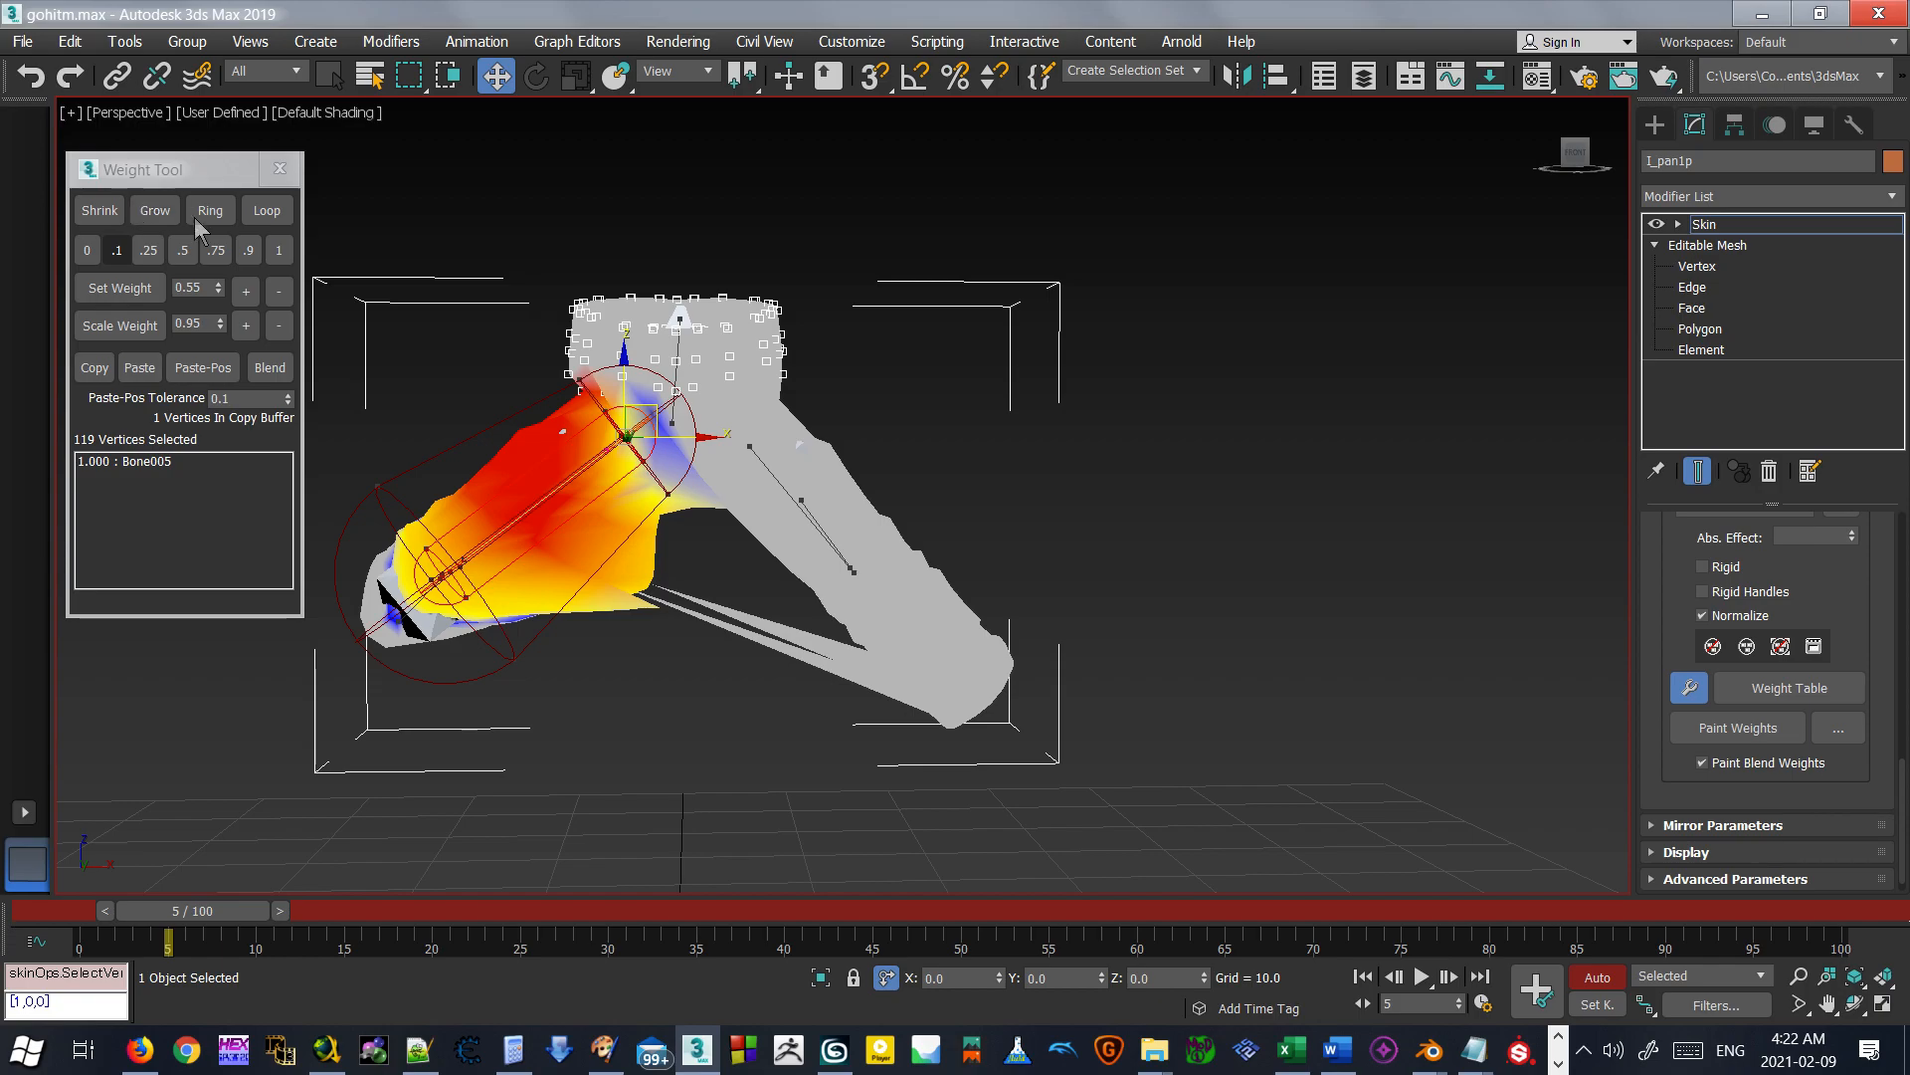
scroll(726, 312, up, 2)
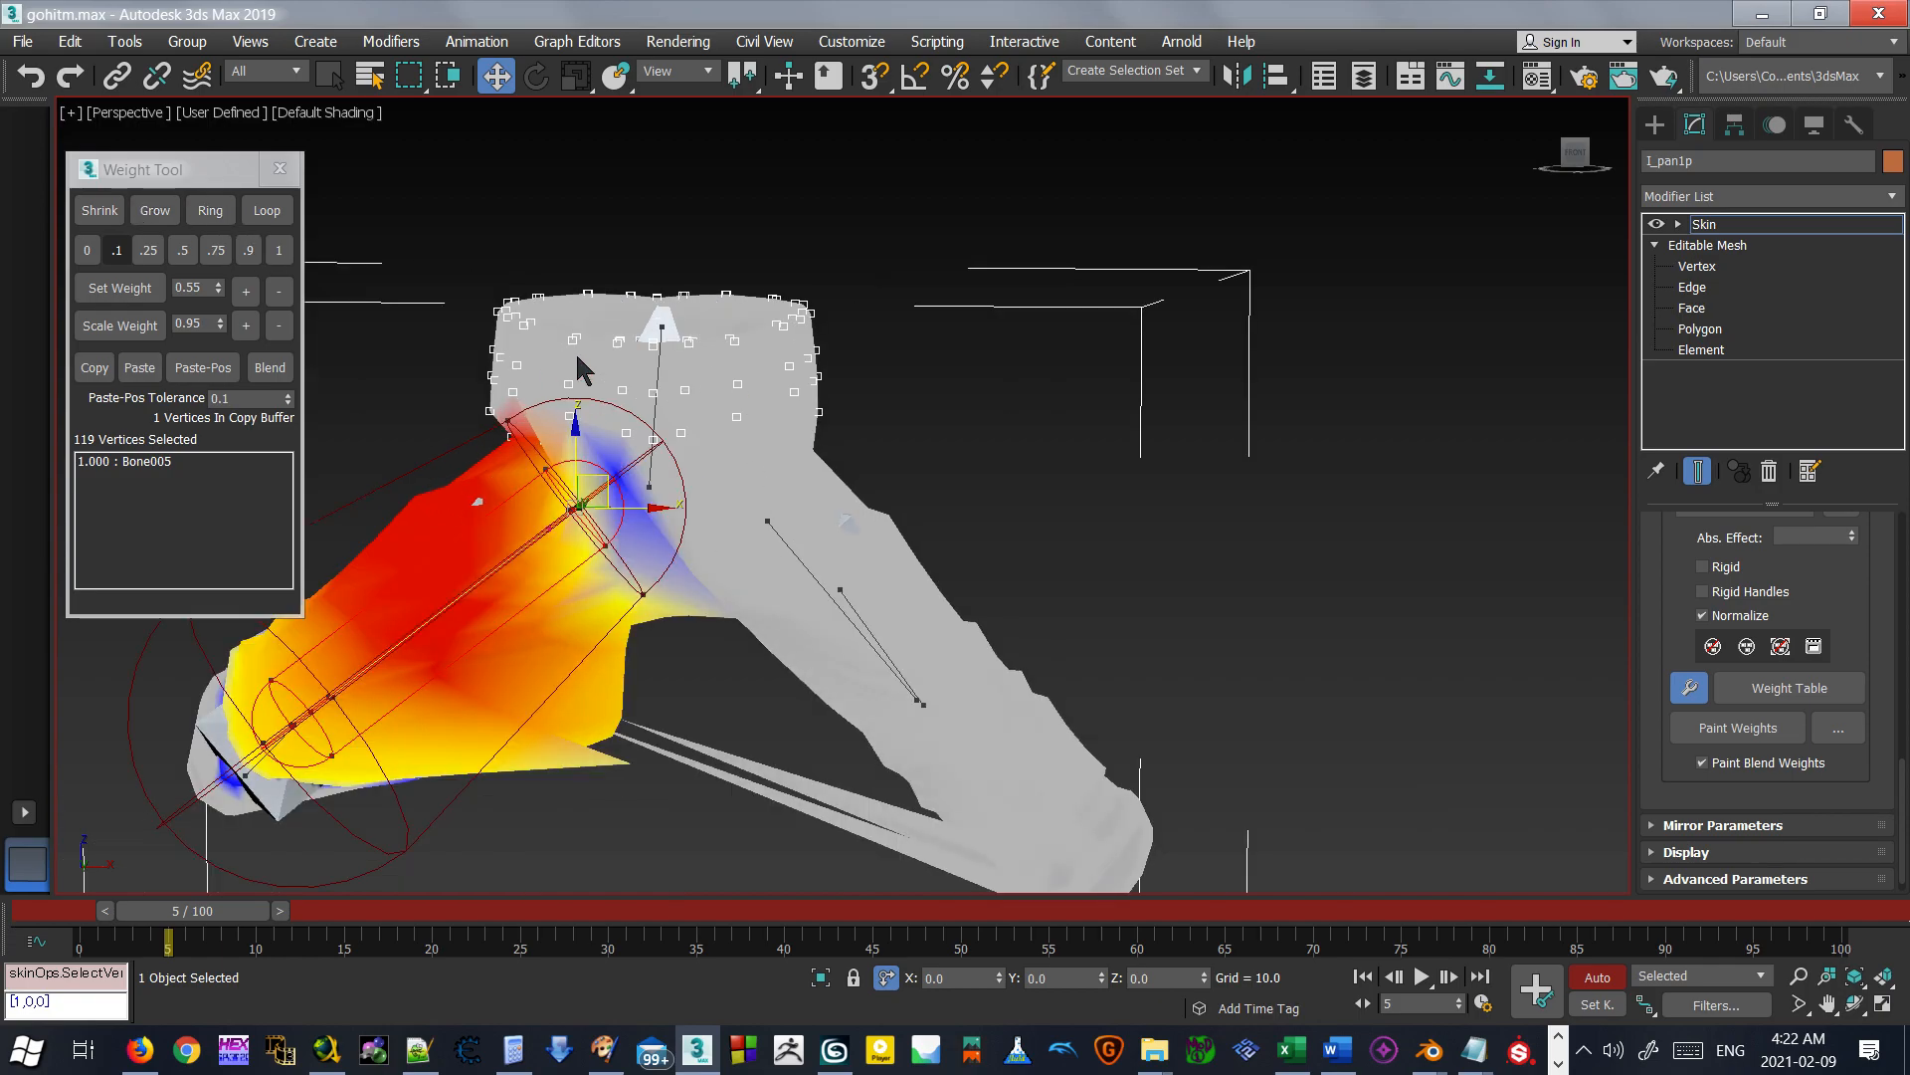
click(190, 254)
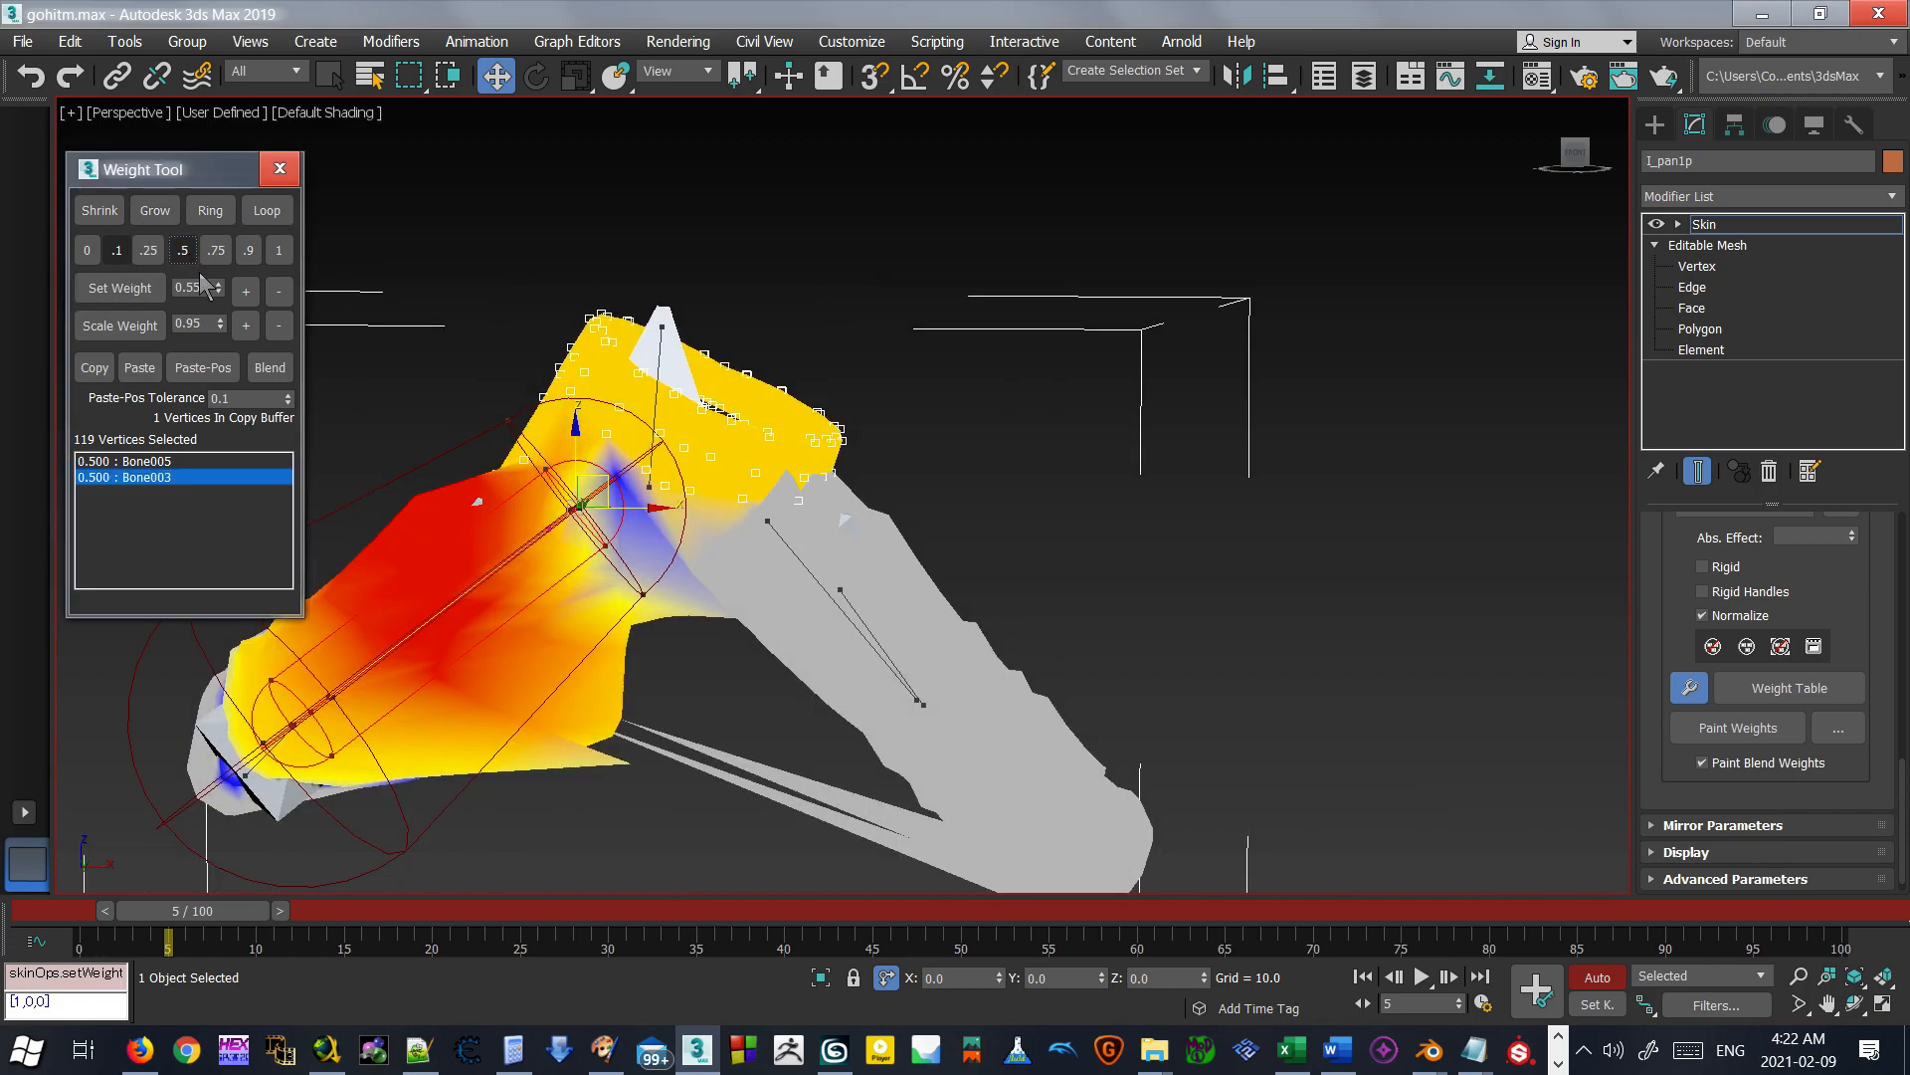
Try a full Bone003 weight of 1 on the waistband vertices, and replace it with the custom weight 0.55.
click(277, 253)
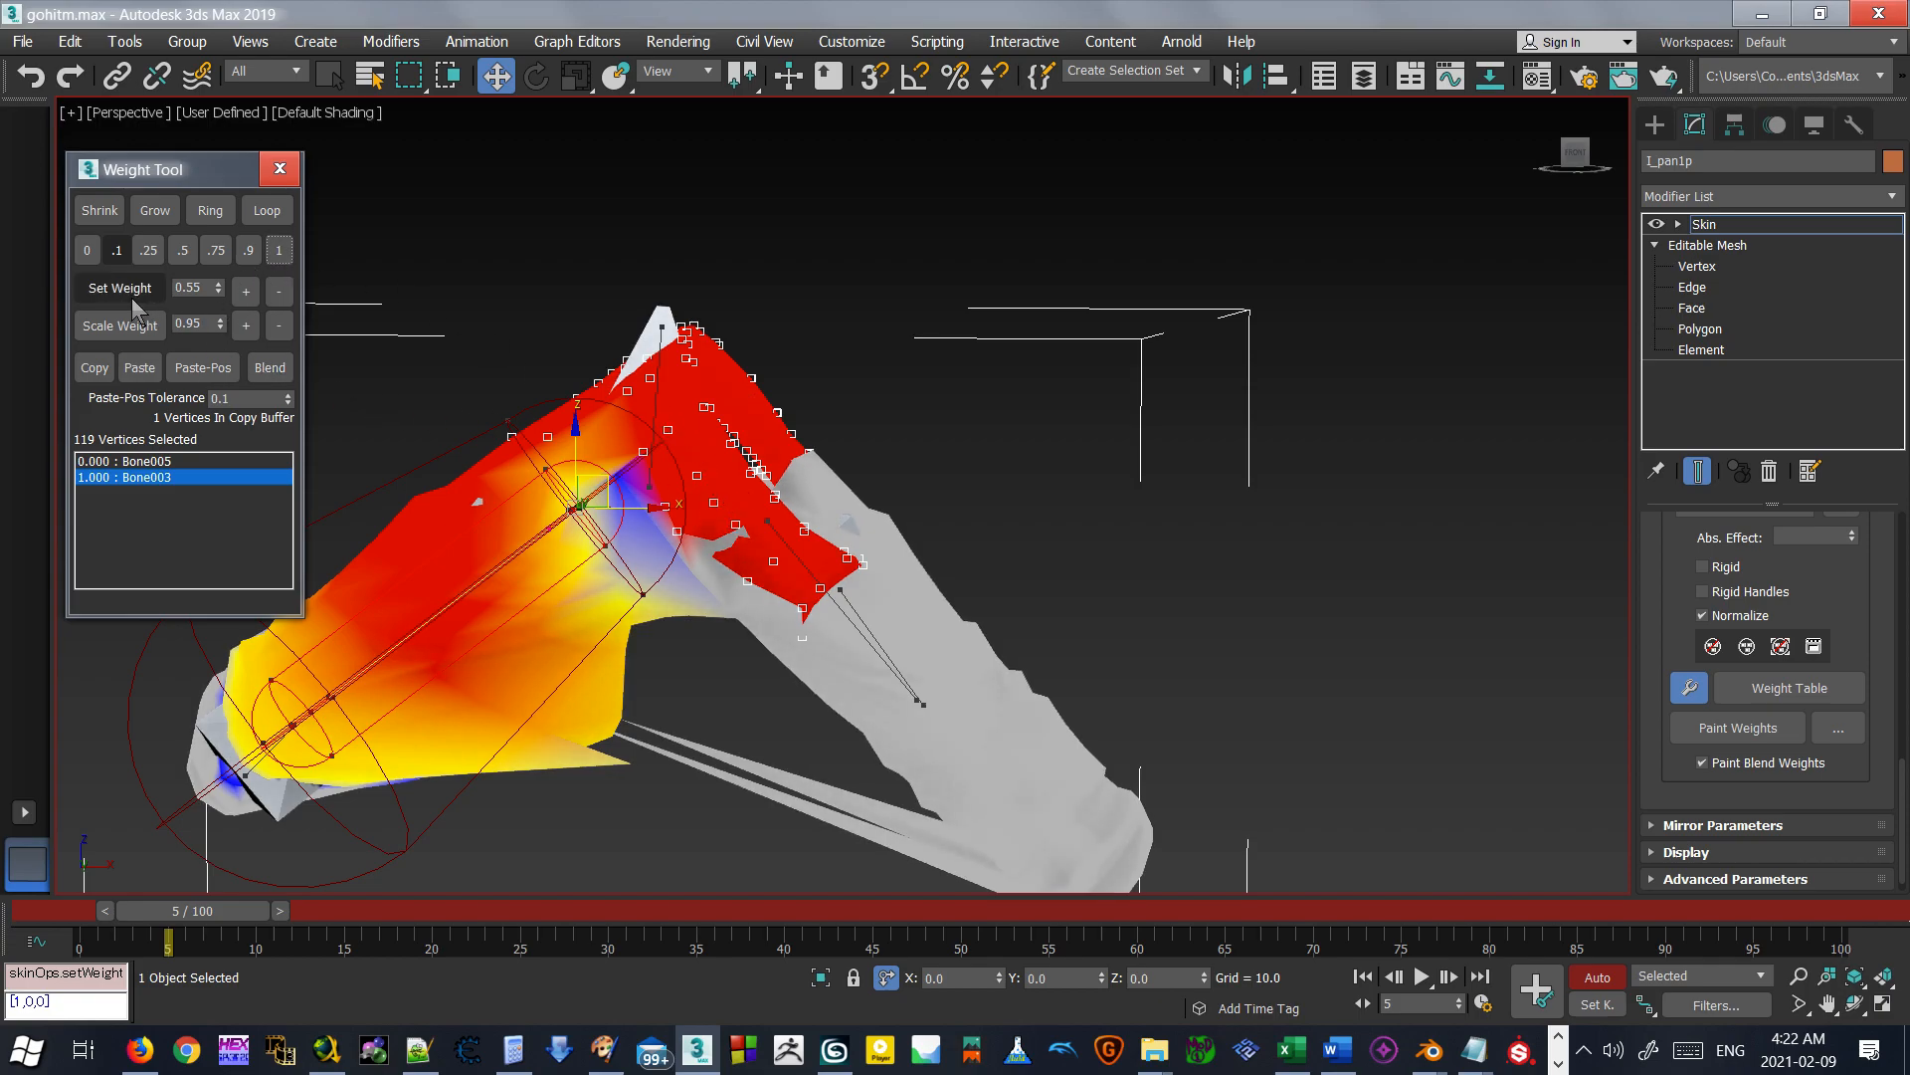
click(198, 289)
click(124, 288)
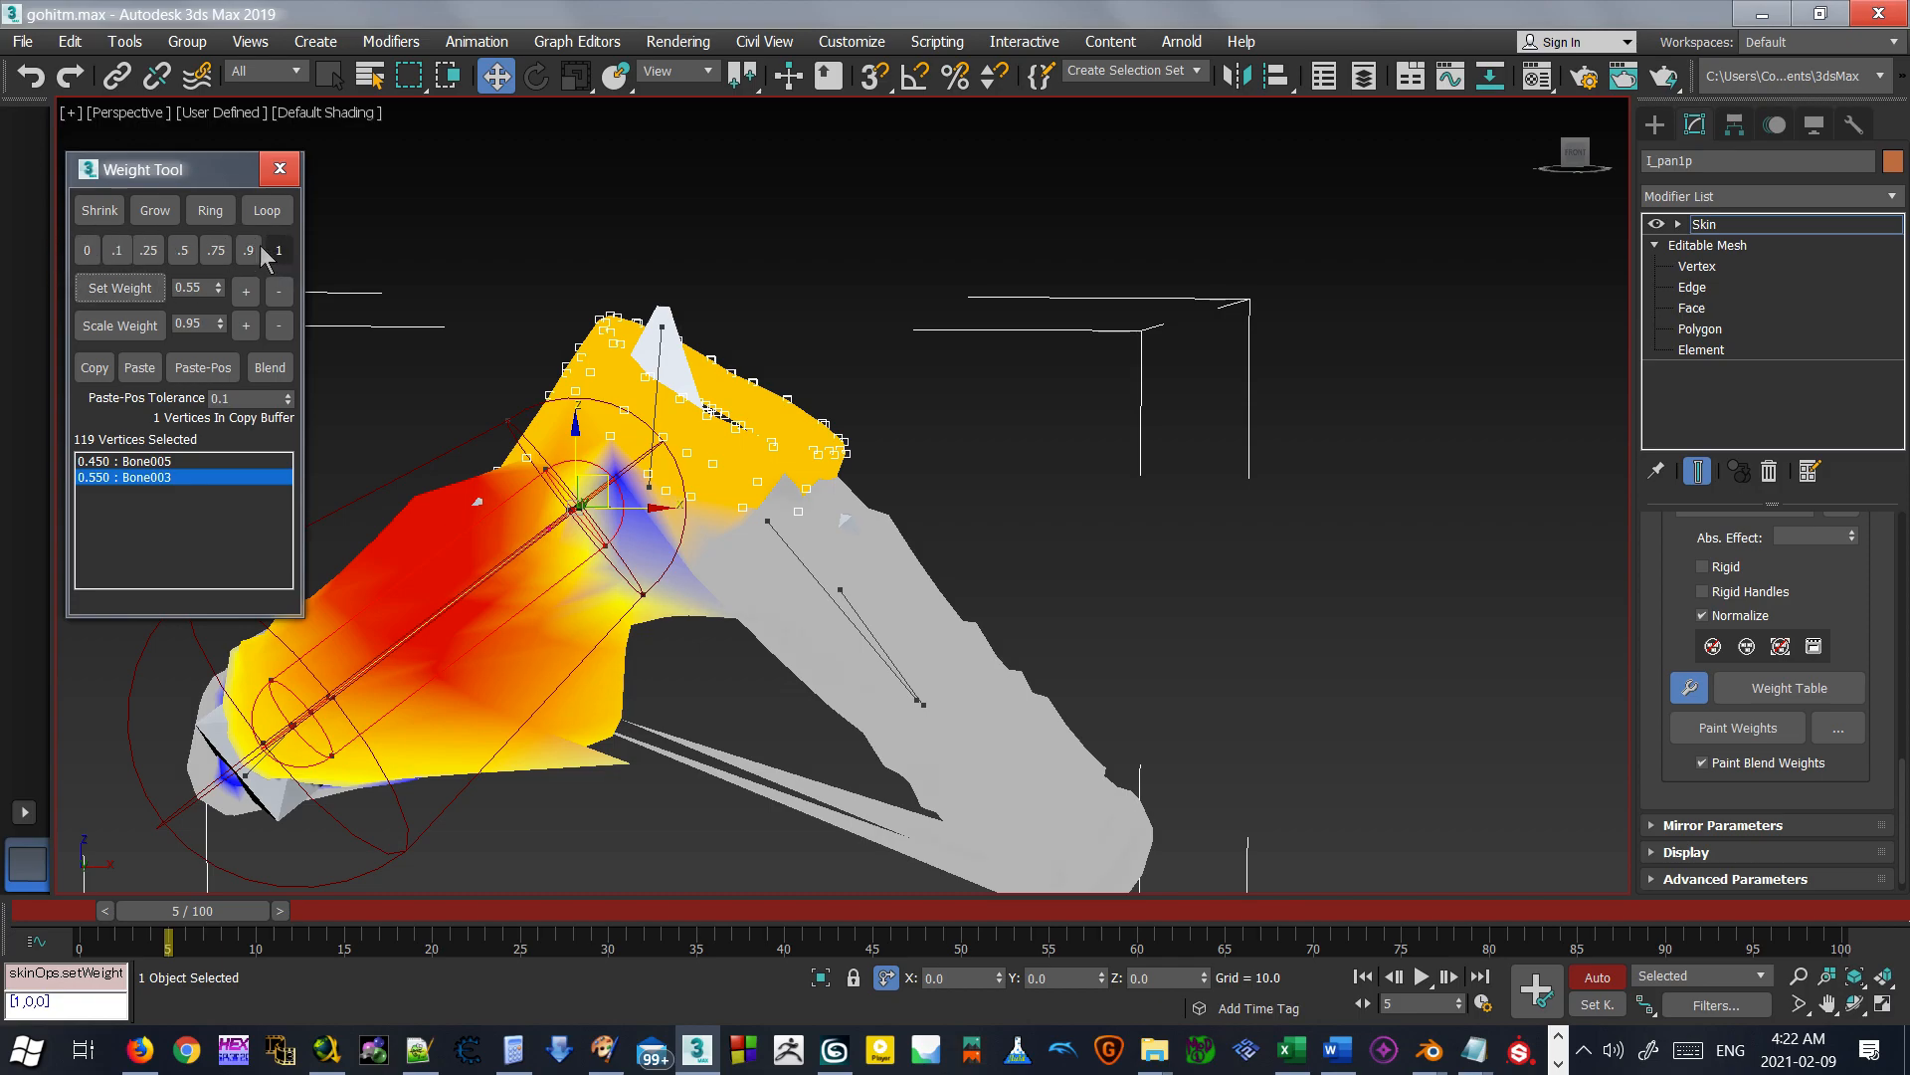
Scale down the waistband vertices' Bone003 weight repeatedly with the 0.95 factor.
click(111, 335)
click(112, 334)
click(112, 334)
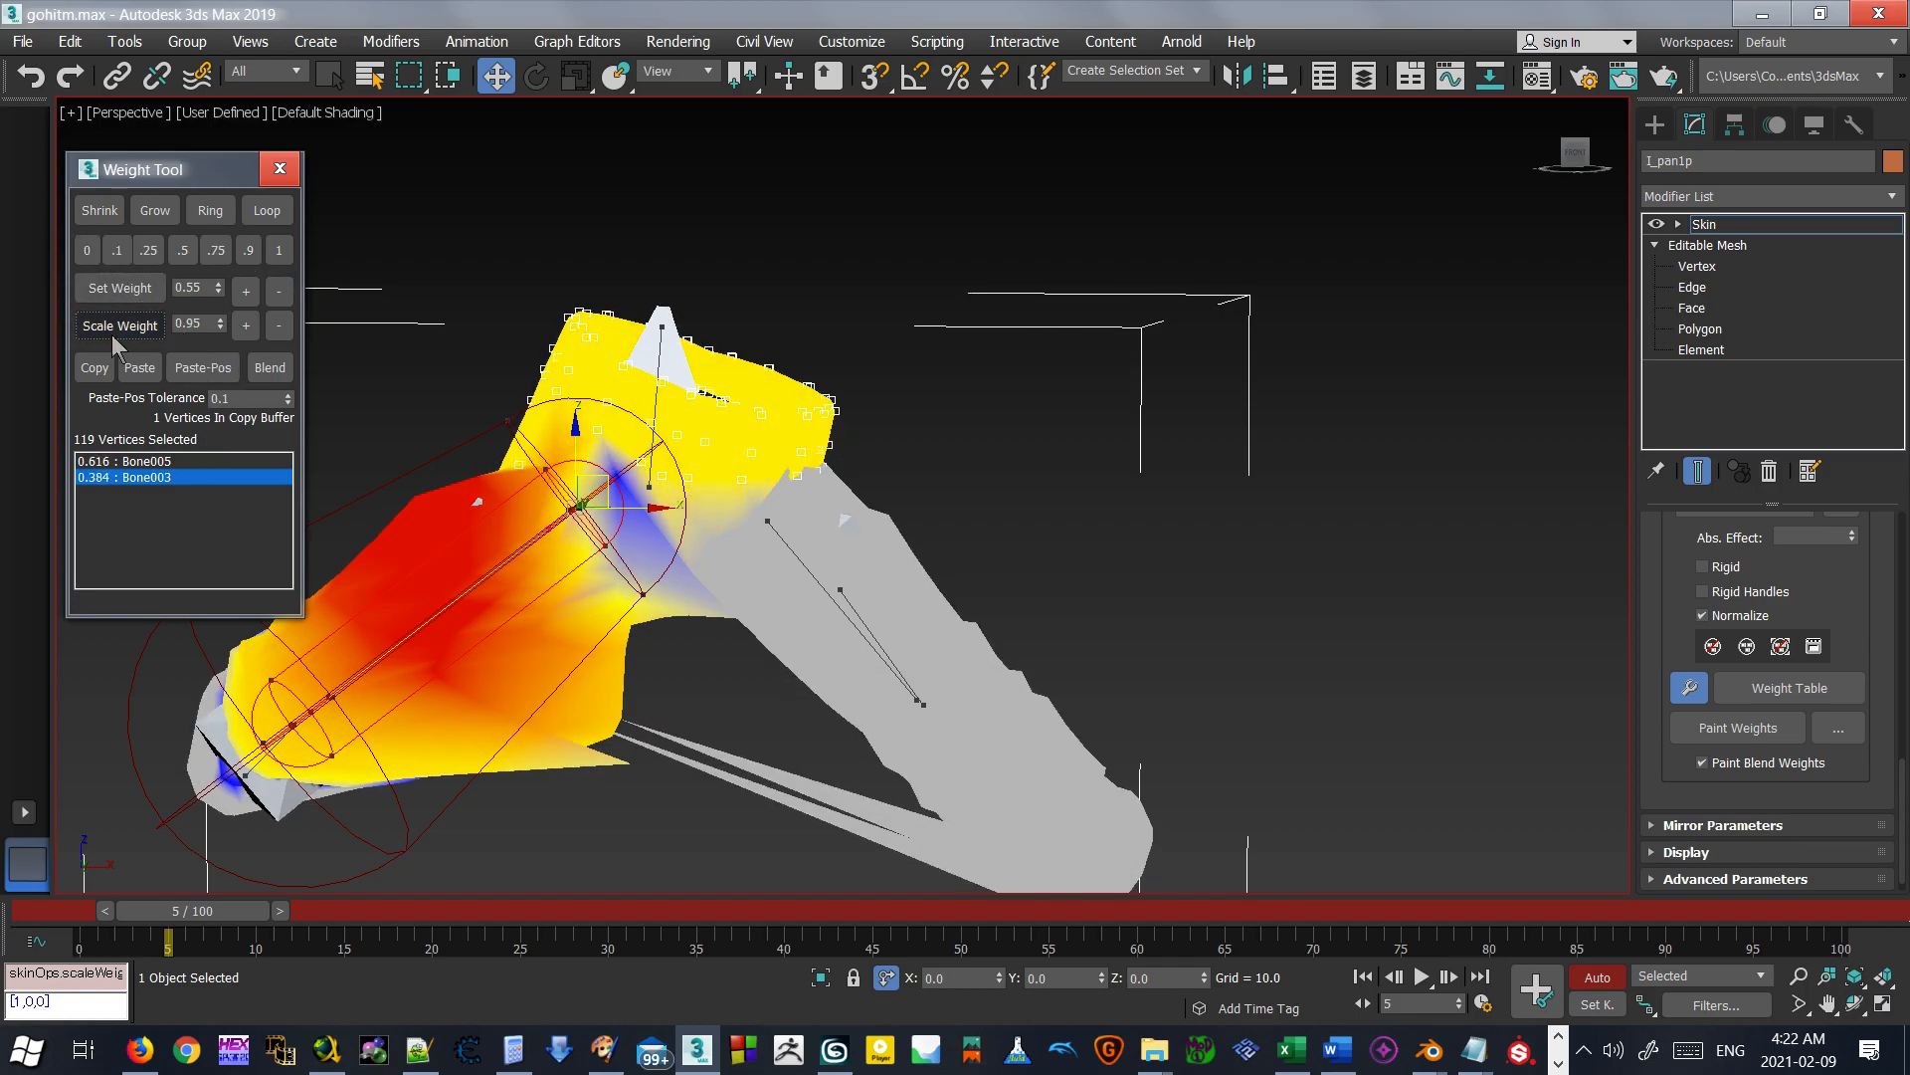
Set the weight scale factor to 0.9 and nudge the waistband's Bone003 weight up and down in small increments.
click(247, 329)
click(221, 328)
click(277, 327)
click(248, 328)
click(278, 295)
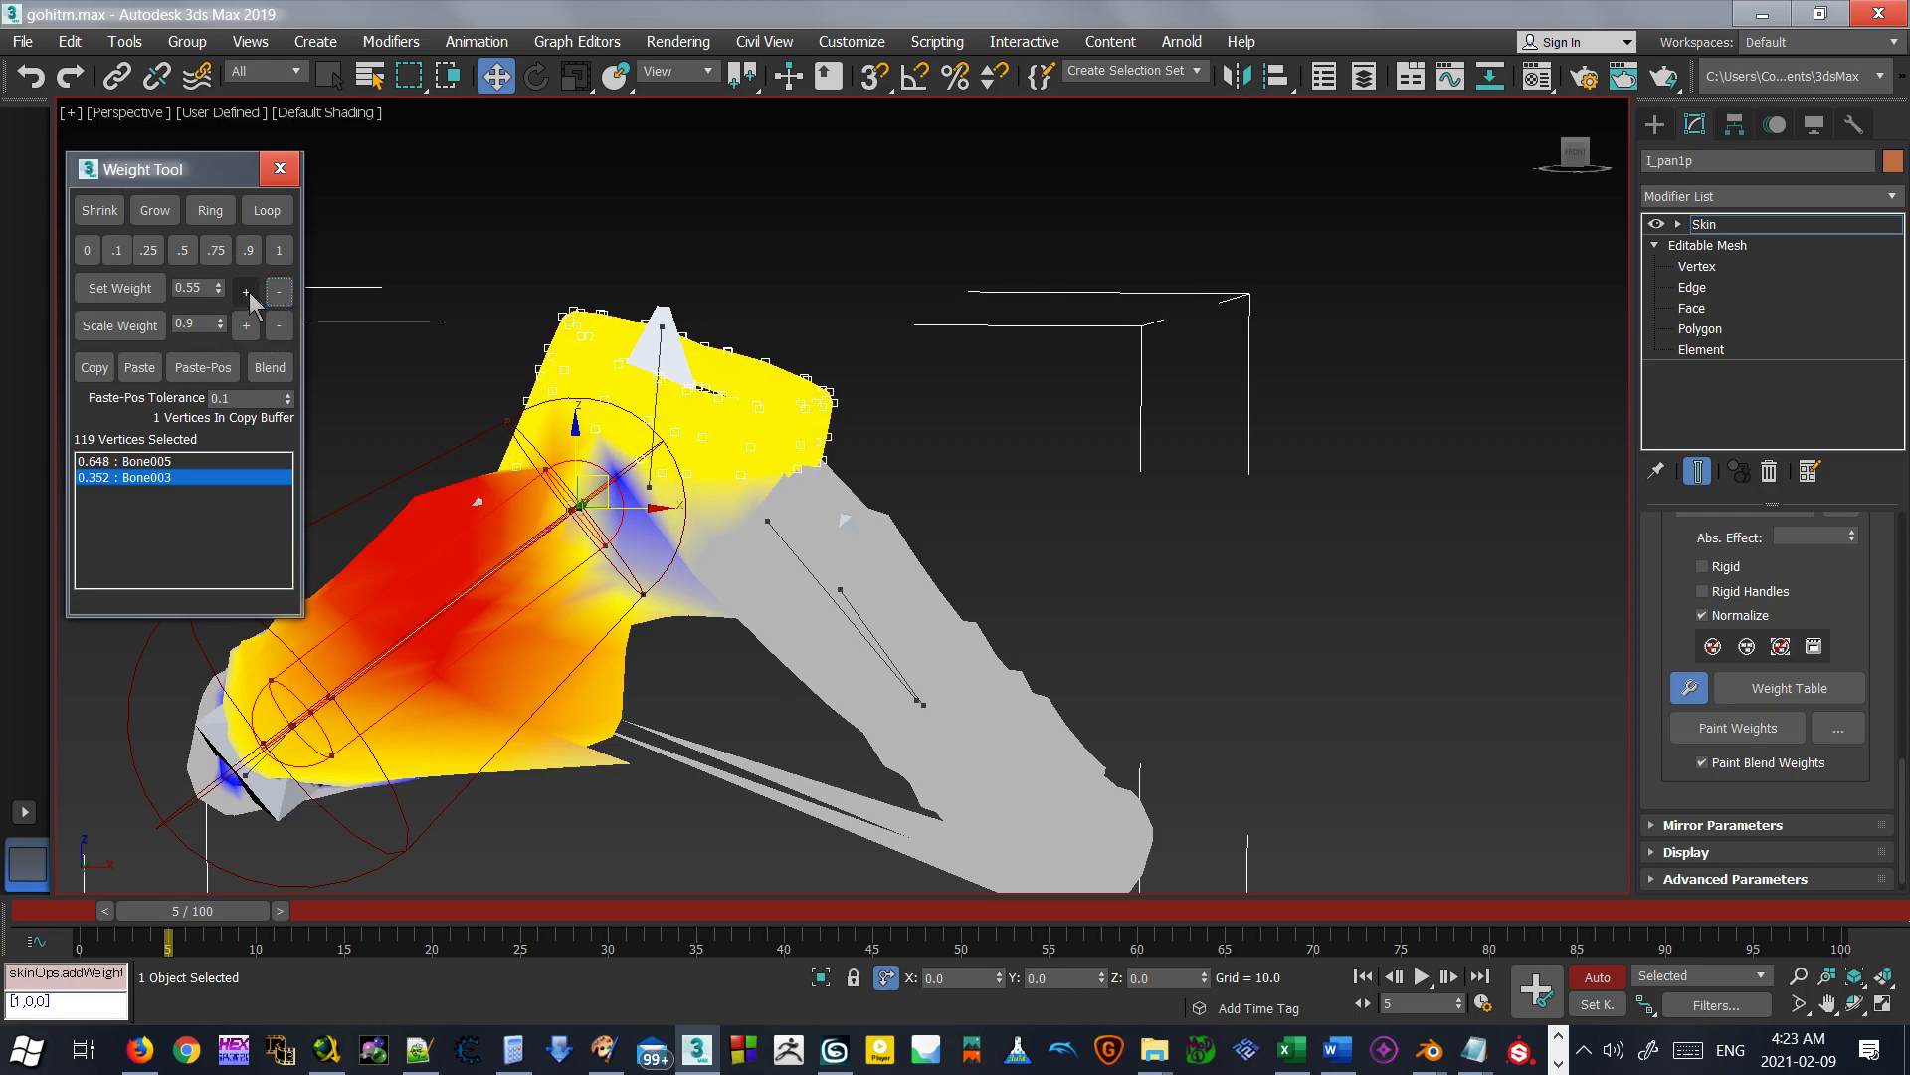
Copy the waistband vertices' weights, and copy the weight of a single vertex on the outer thigh of Bone003's leg.
click(95, 375)
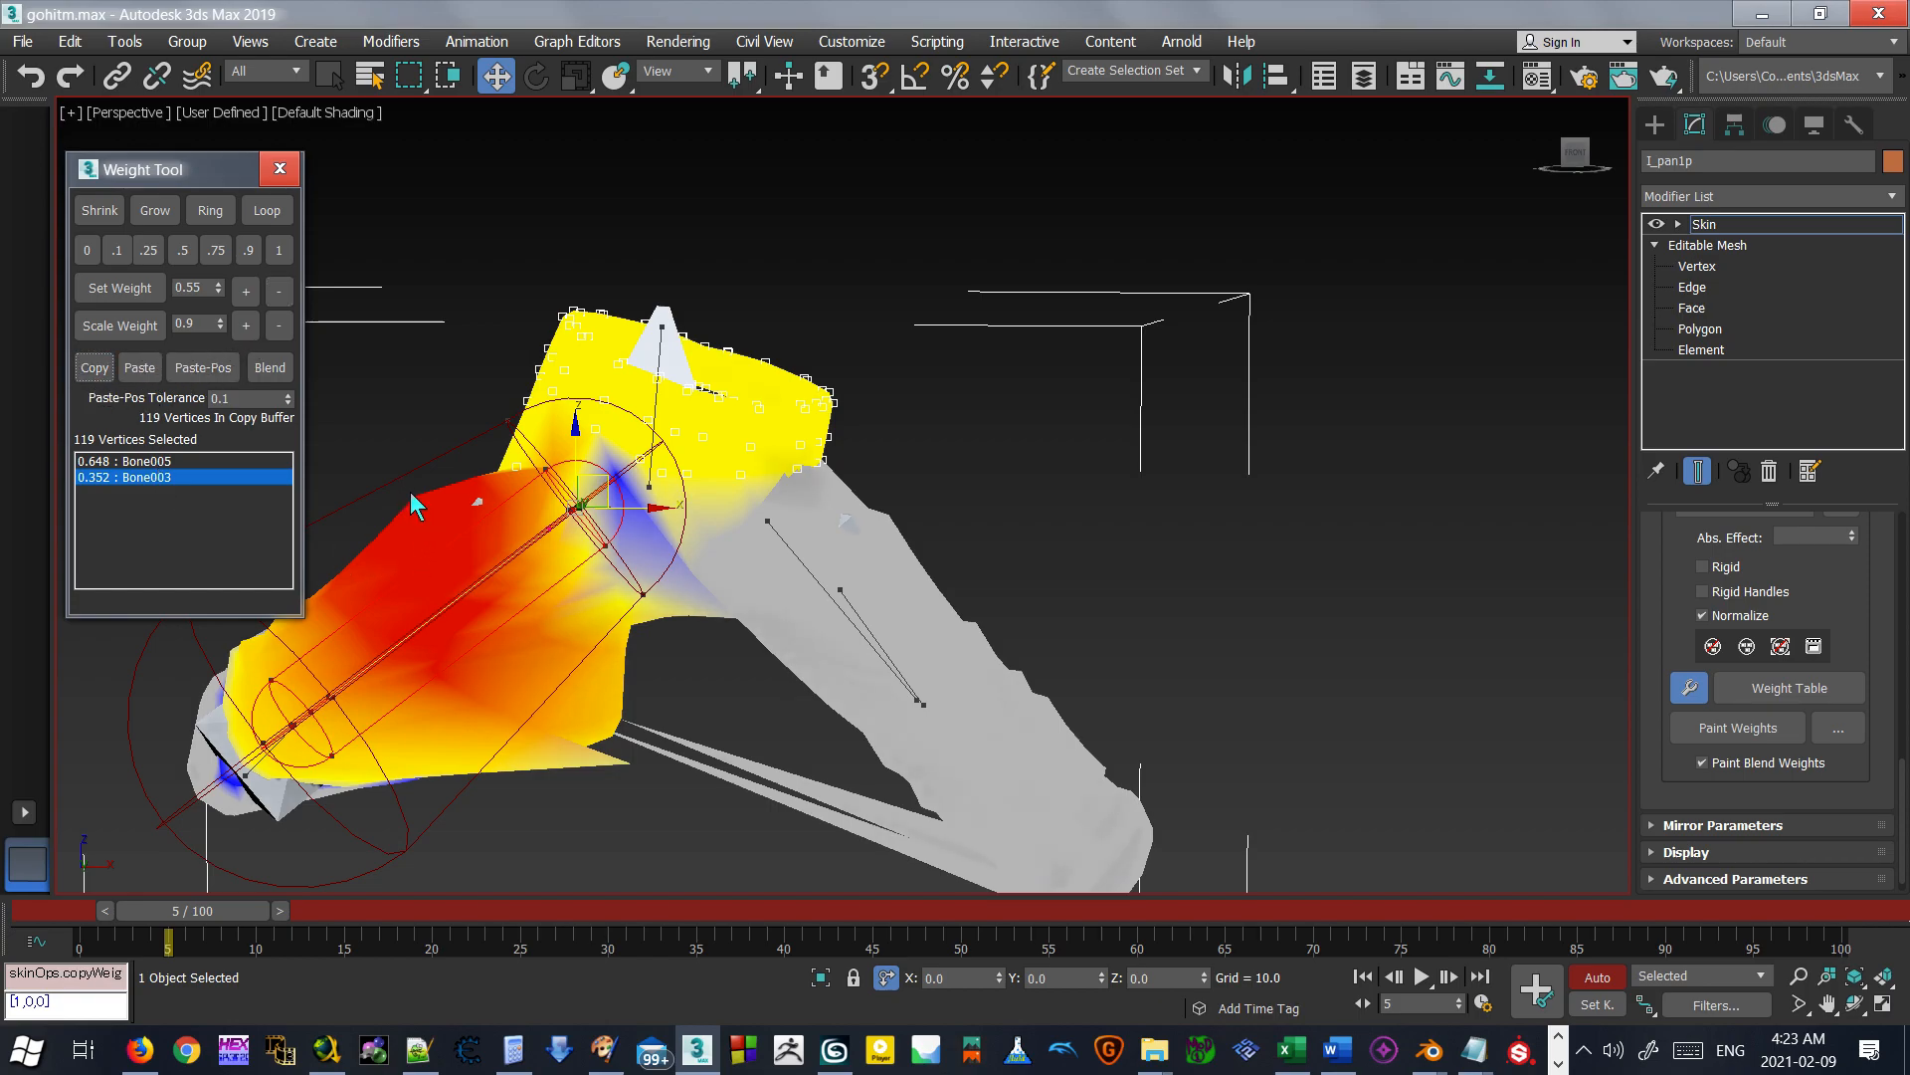
click(414, 496)
click(94, 367)
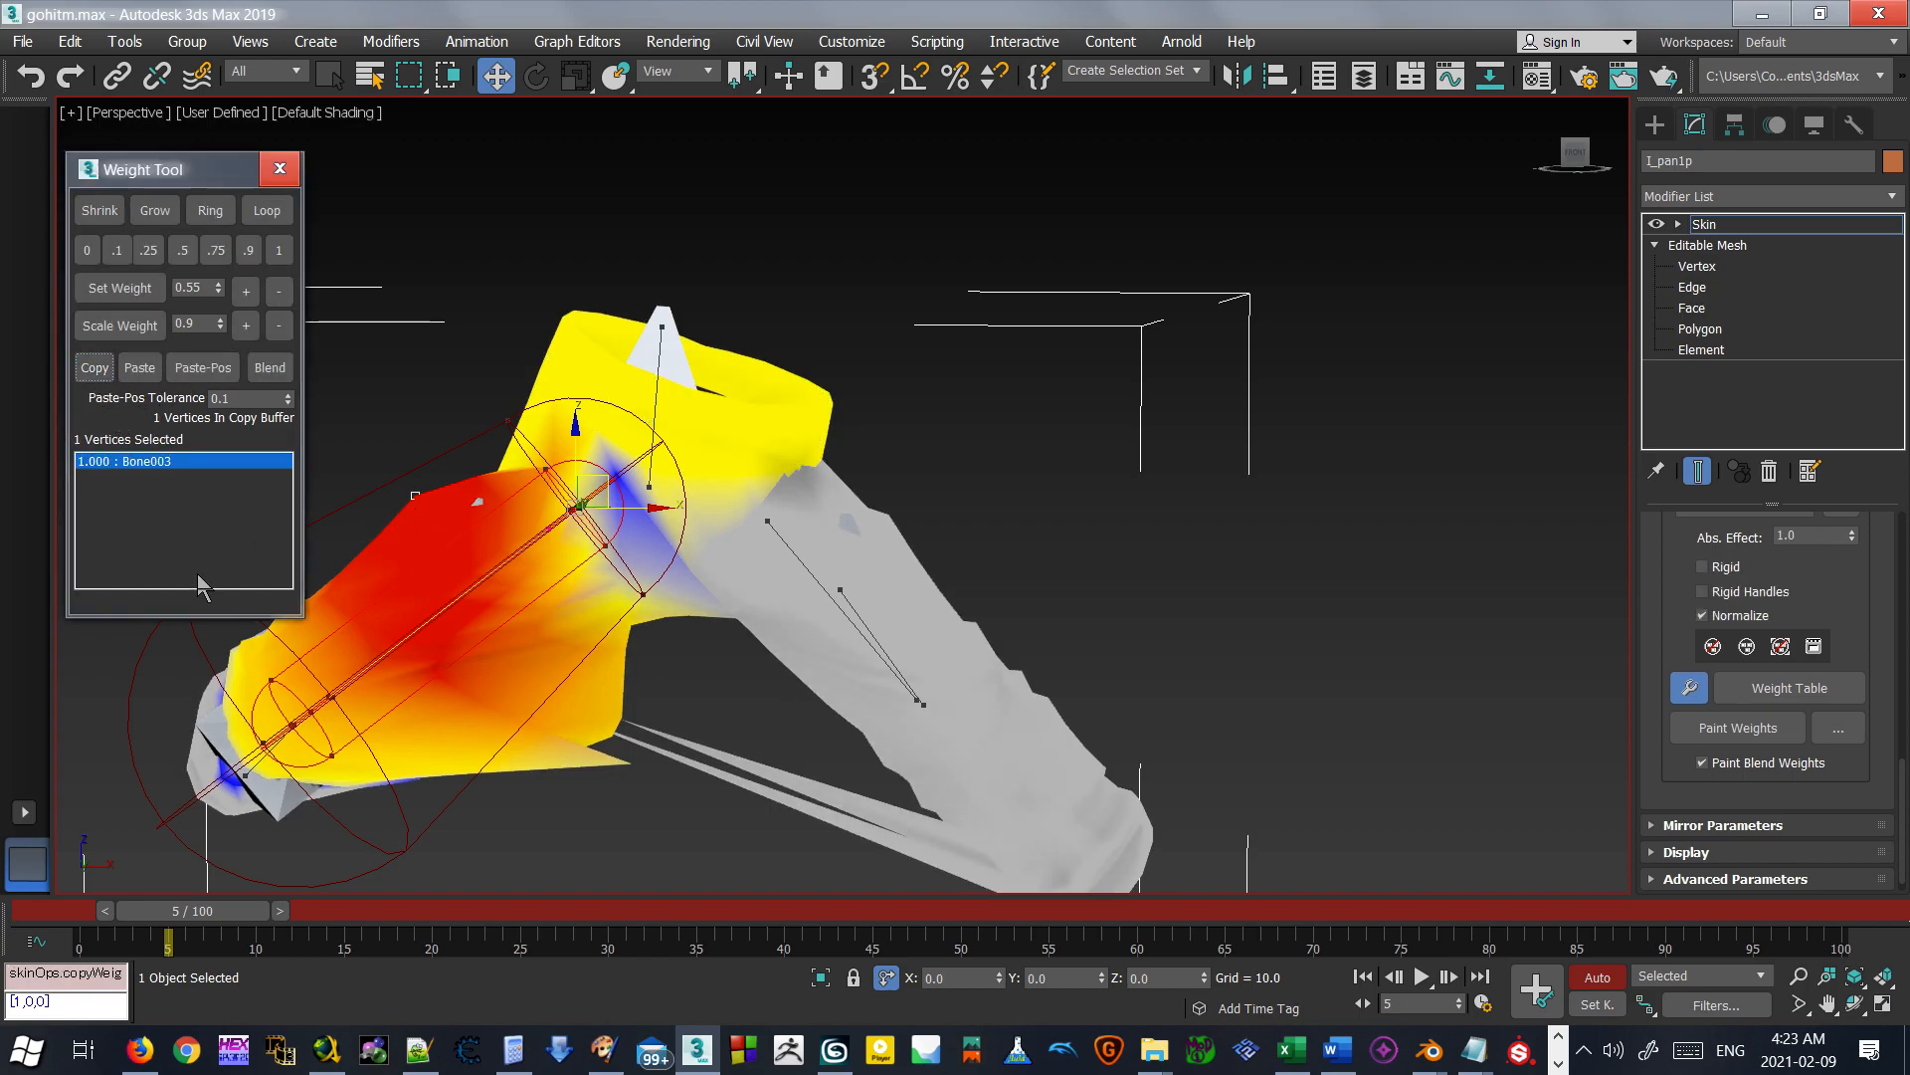
Paste the copied weight onto the lower inner-leg vertices, and blend the weights of the vertices along Bone003's leg.
click(685, 713)
click(139, 368)
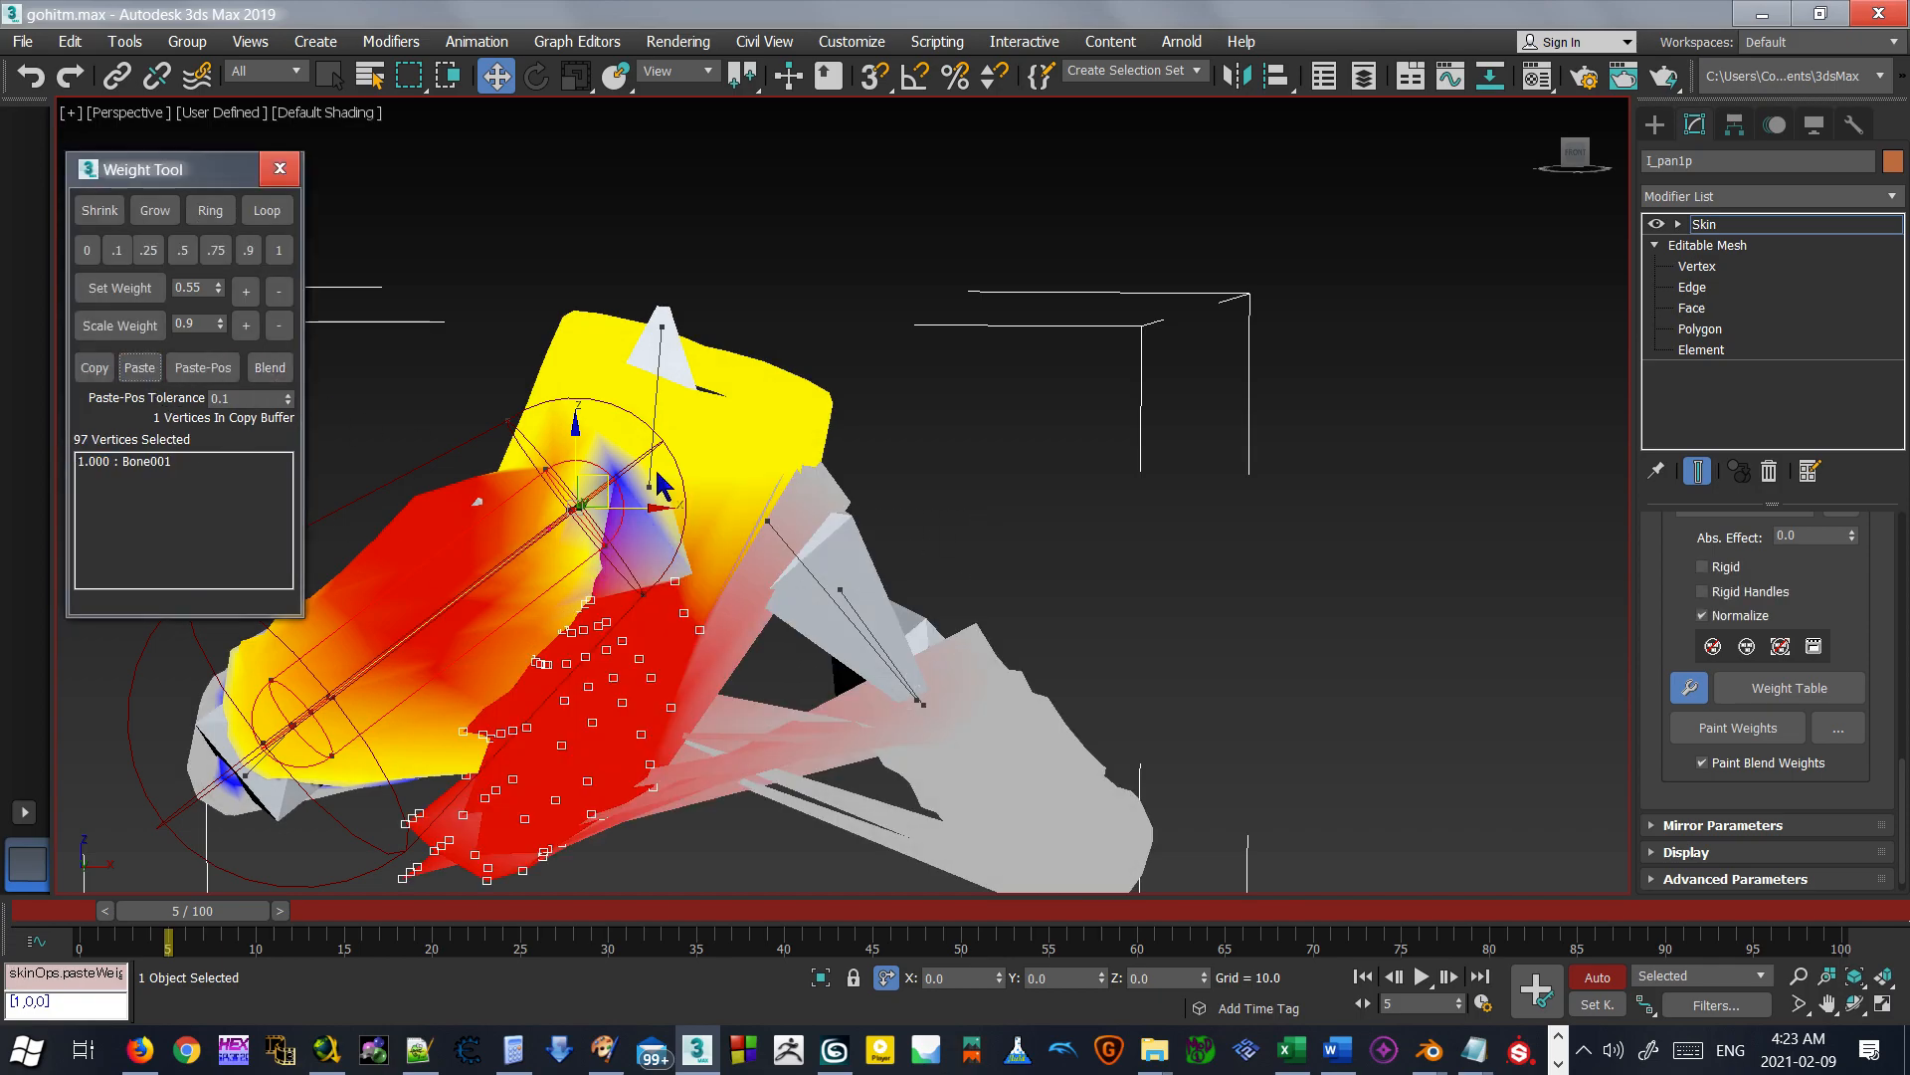
middle_drag(428, 527, 579, 539)
drag(412, 418, 662, 838)
click(256, 367)
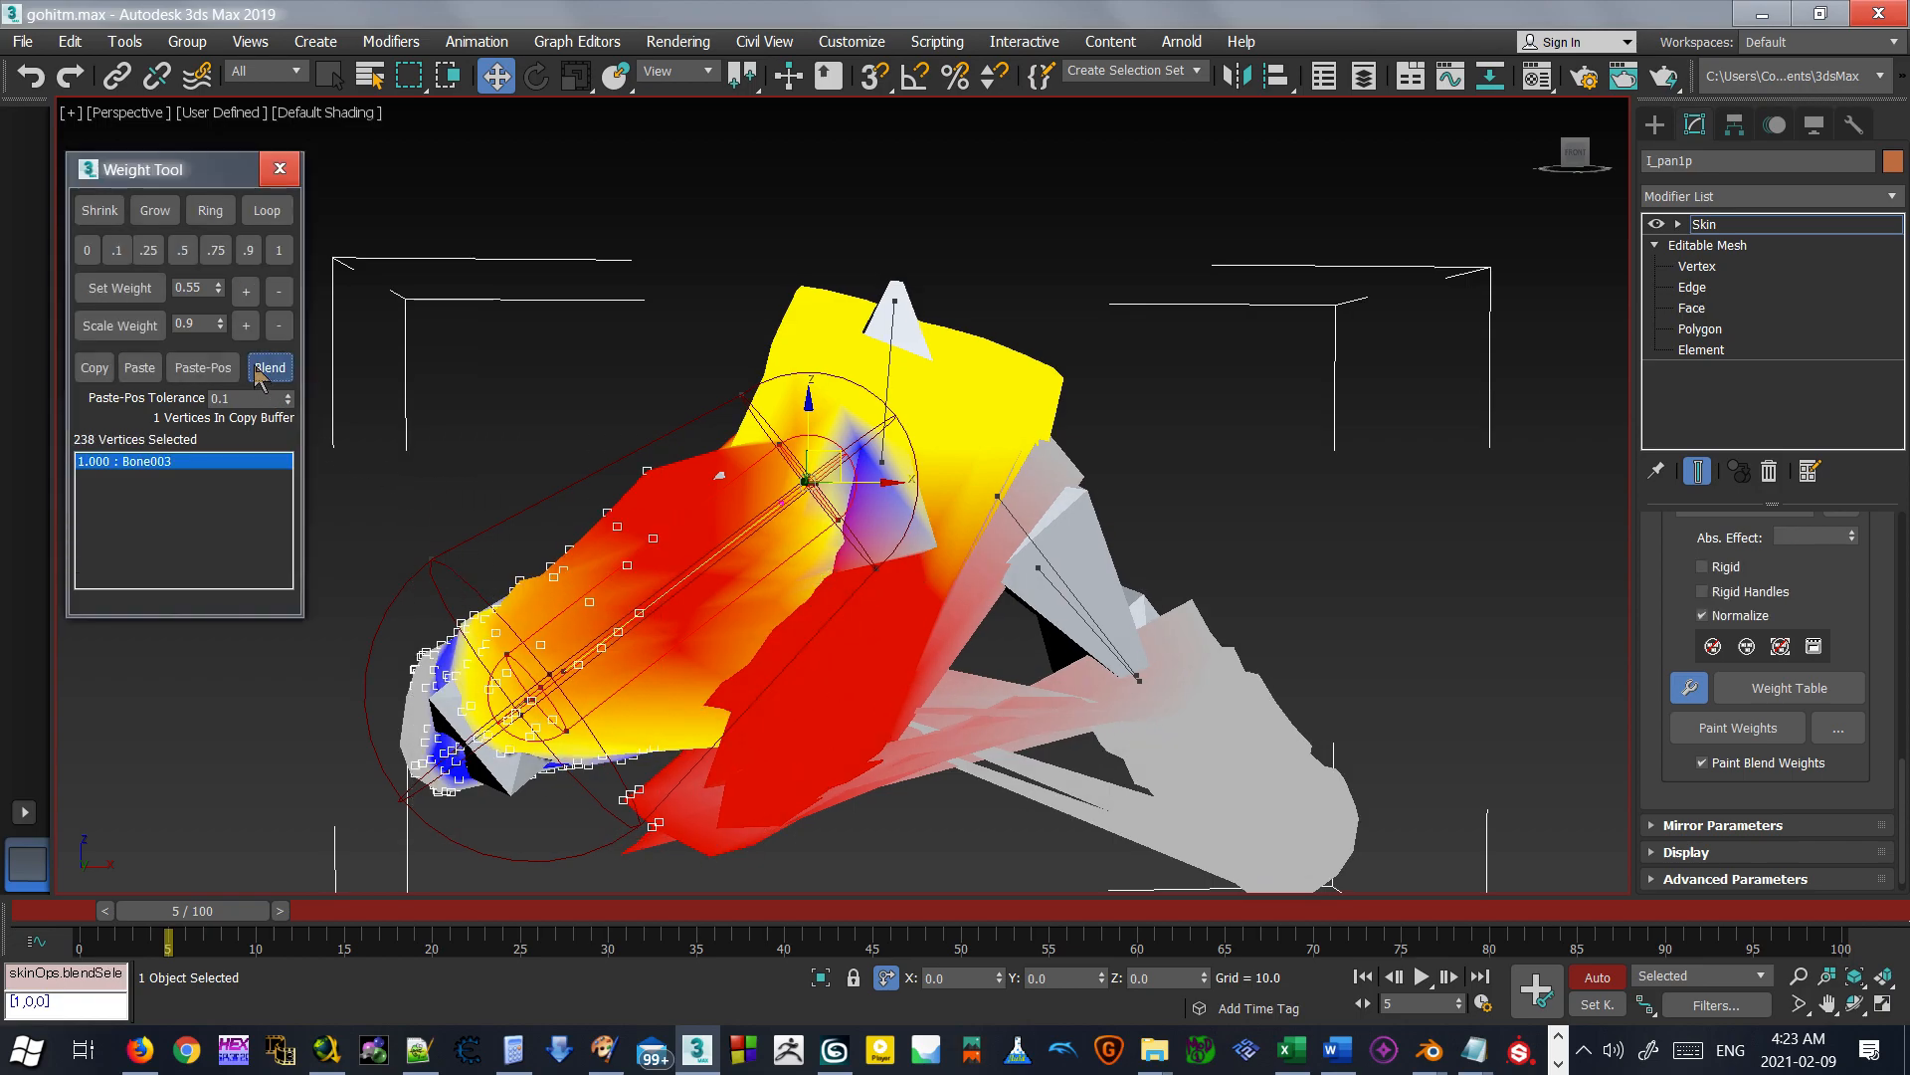
alt+middle_drag(593, 558, 654, 490)
click(259, 367)
drag(341, 786, 794, 510)
click(267, 368)
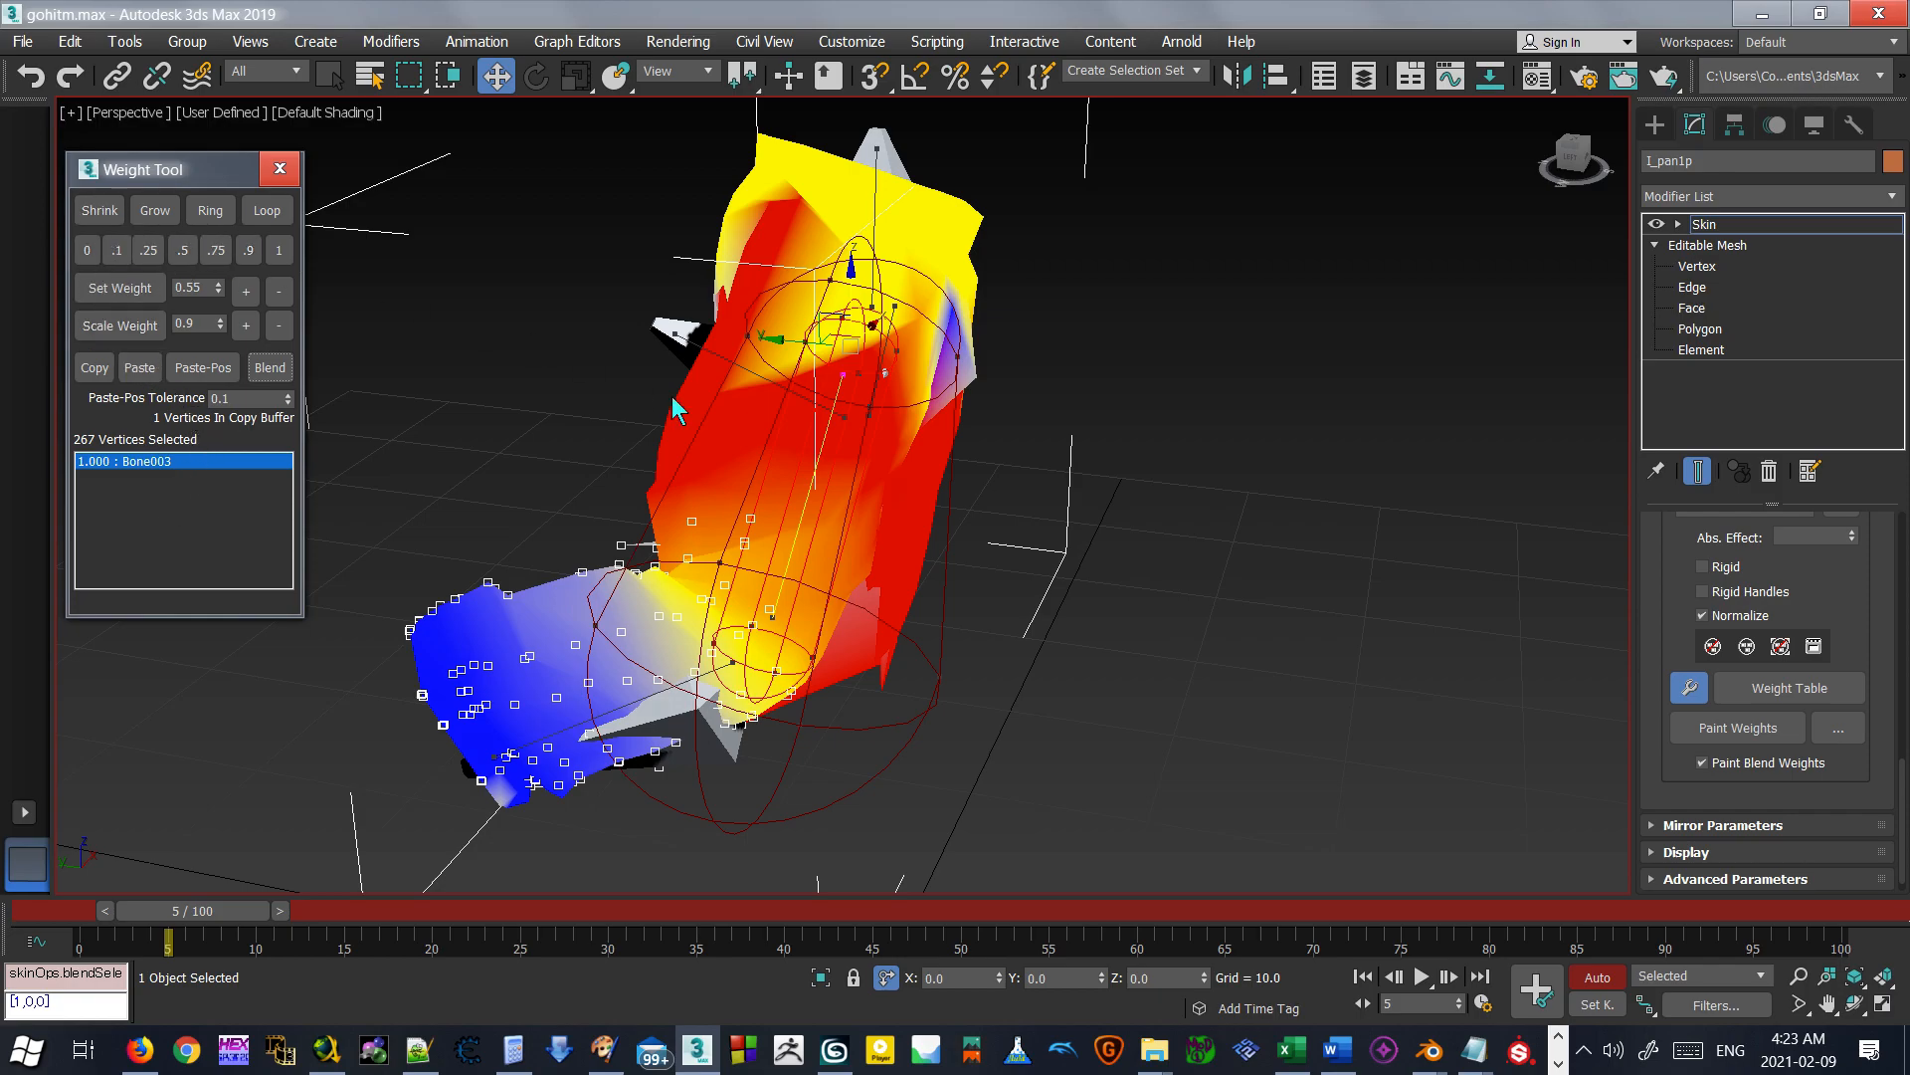
Select the cuff vertices of the bent leg and adjust the selection with Grow and Shrink until it spans the calf.
alt+middle_drag(1035, 511, 1179, 382)
scroll(473, 540, up, 2)
middle_drag(448, 541, 513, 518)
scroll(513, 517, down, 2)
drag(594, 461, 589, 455)
alt+middle_drag(840, 403, 637, 349)
click(164, 218)
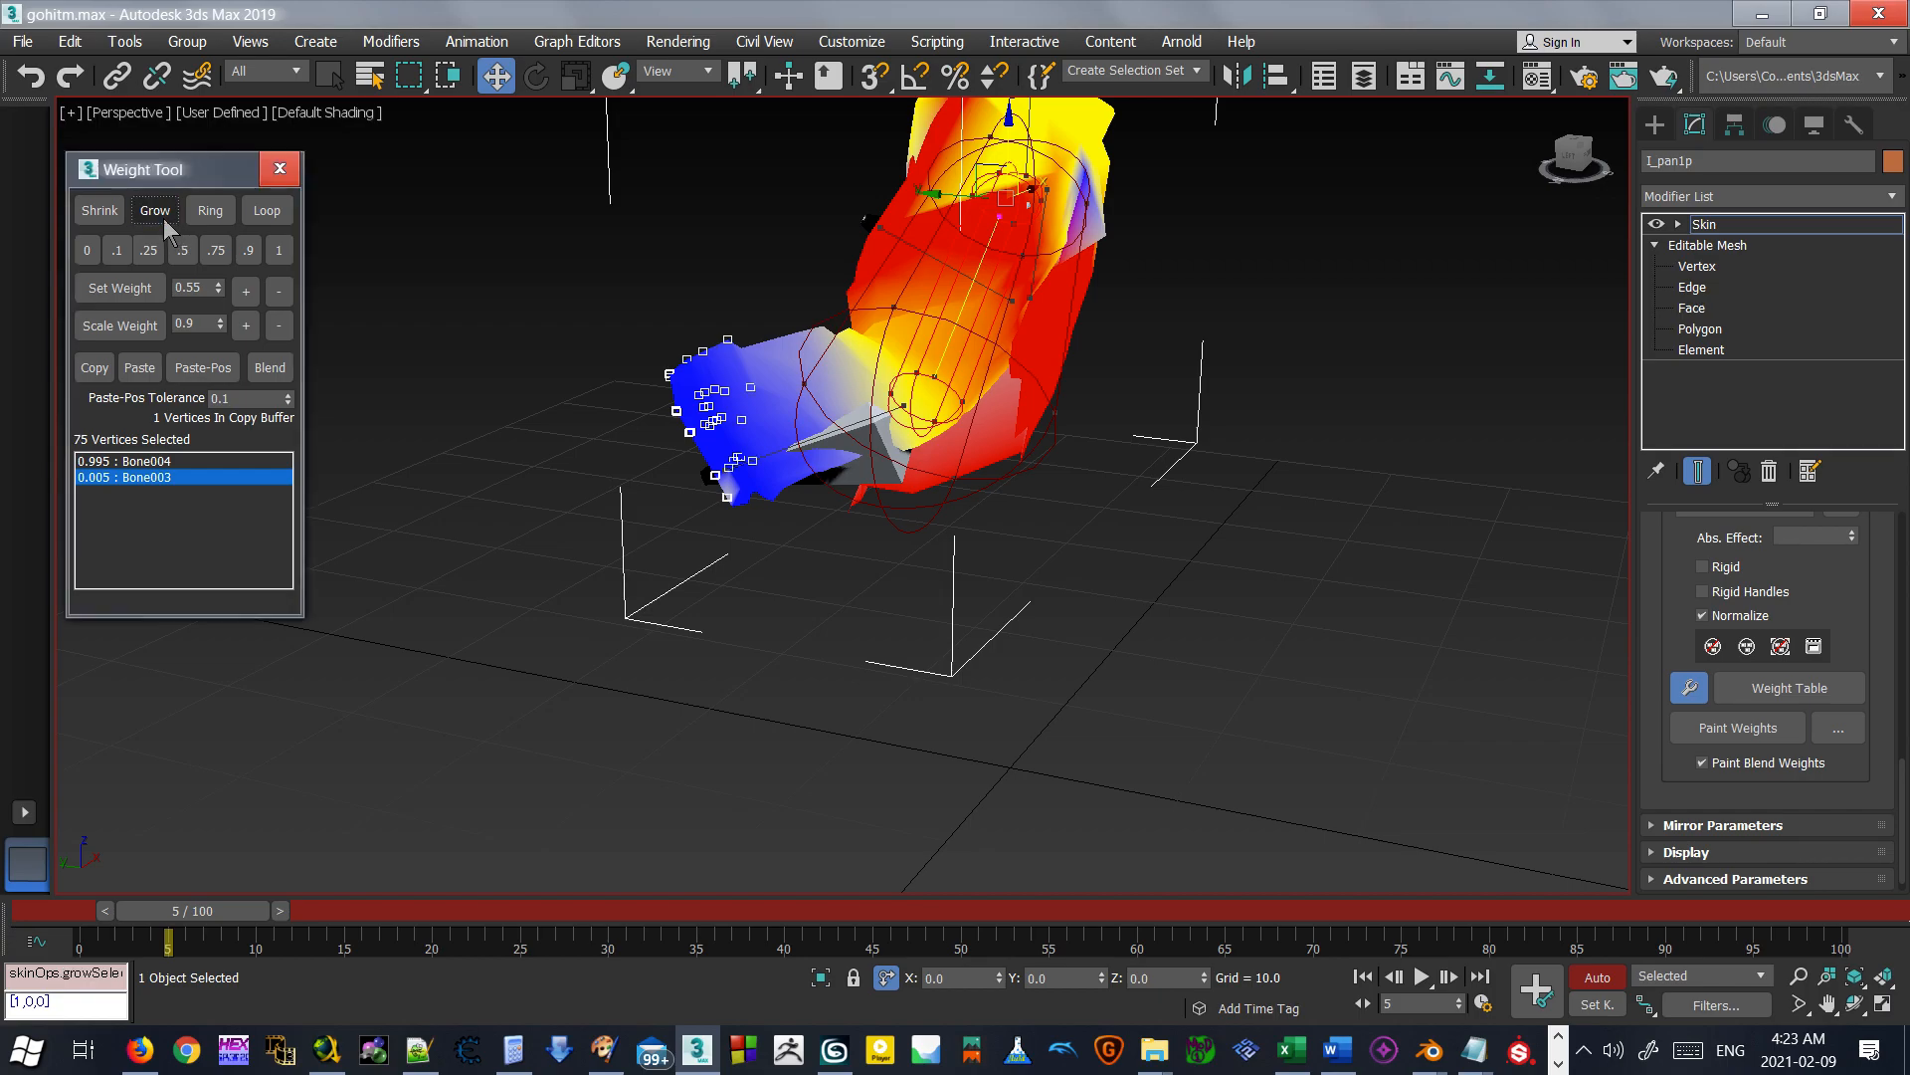
click(164, 218)
click(164, 218)
click(164, 218)
click(98, 212)
click(98, 212)
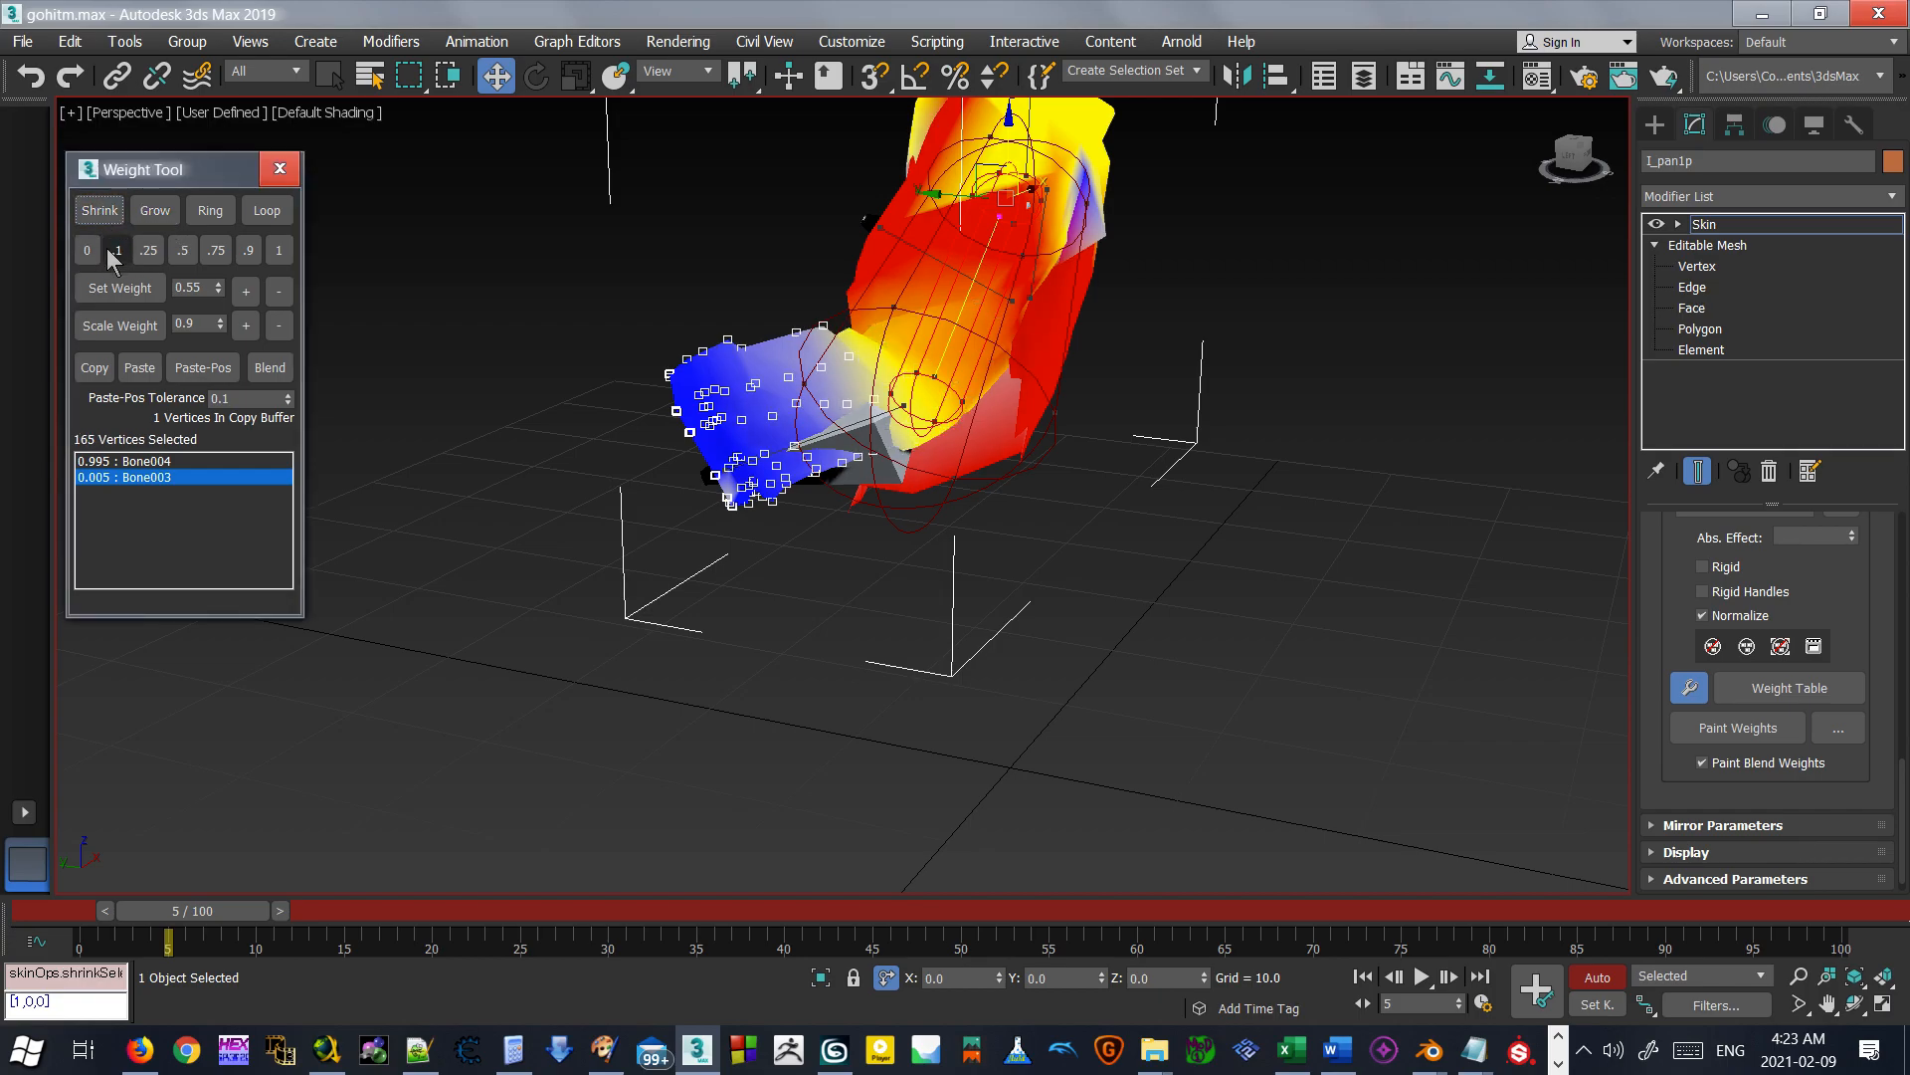
click(157, 211)
Check the mesh edges at the knee and try to extend the calf vertex selection with Loop and Ring.
scroll(672, 358, up, 4)
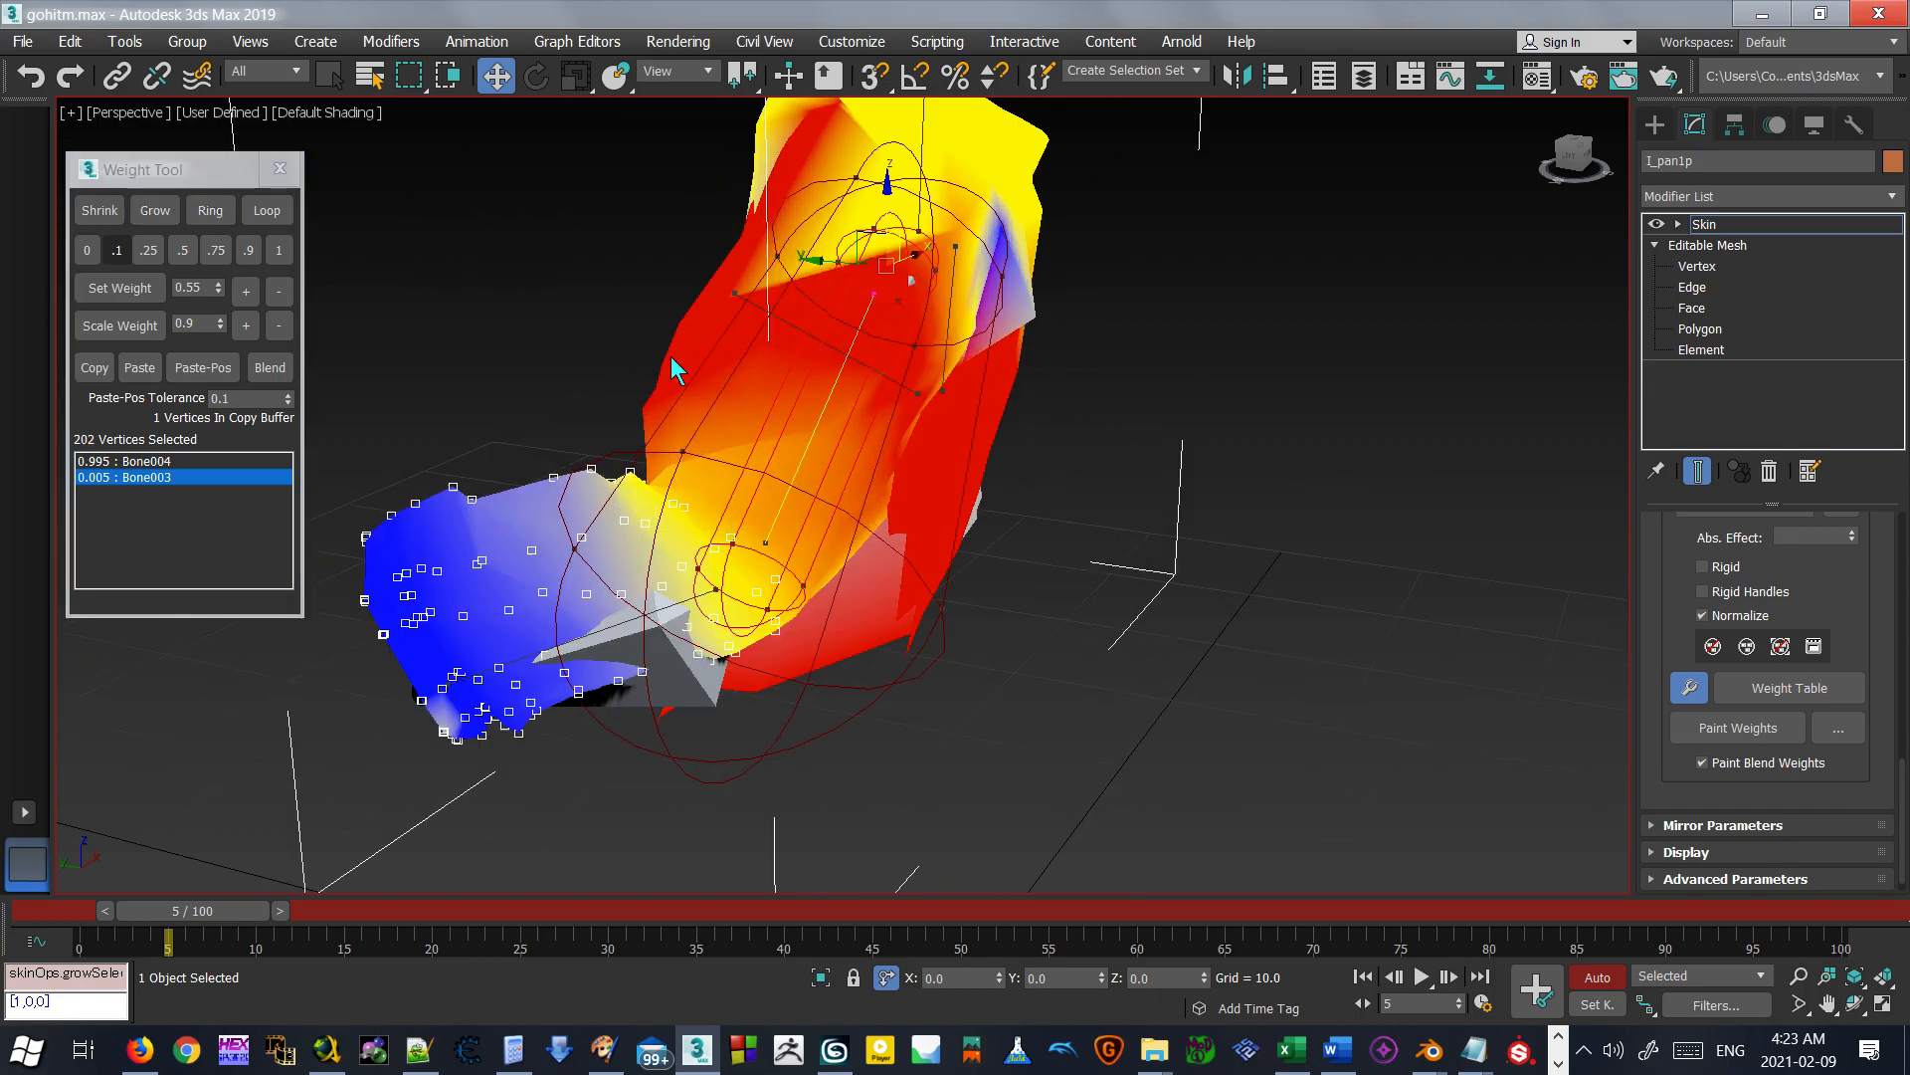
scroll(619, 503, down, 1)
scroll(841, 560, up, 1)
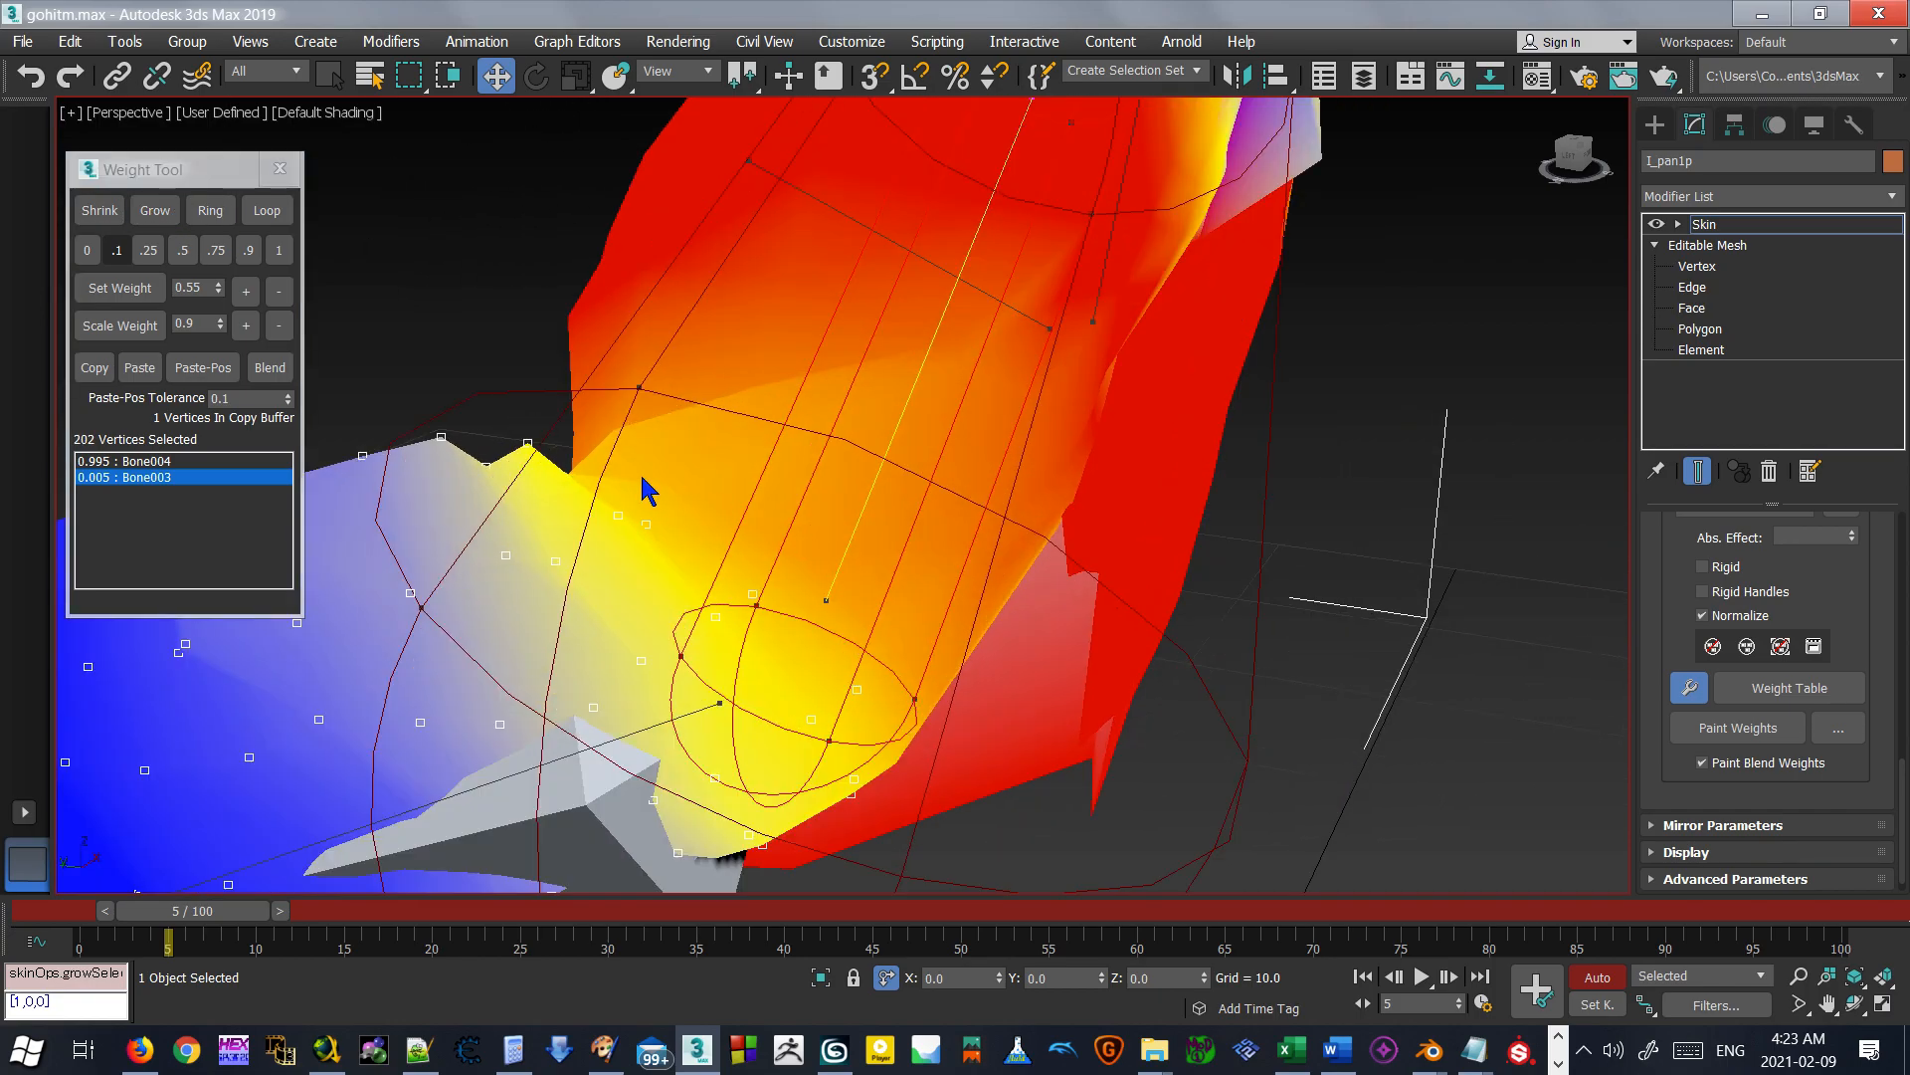
key(F4)
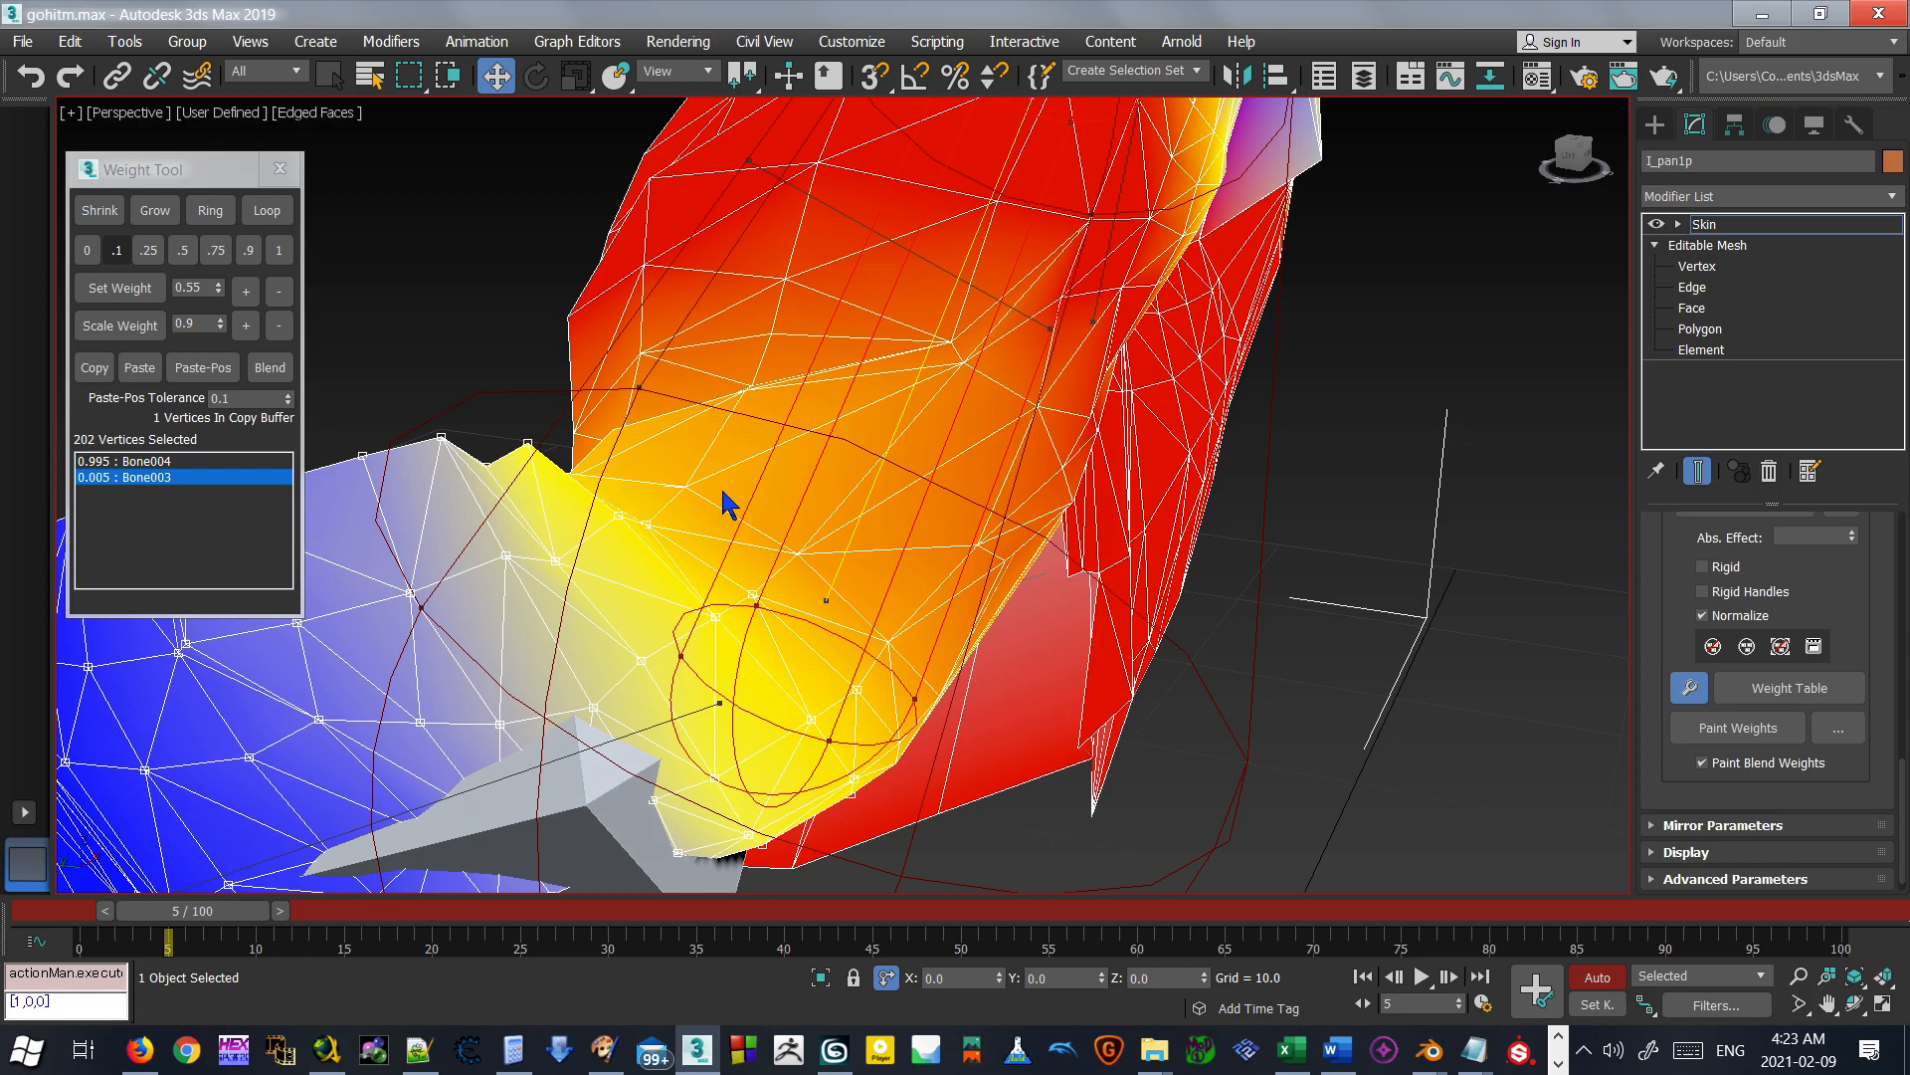
key(F4)
click(267, 212)
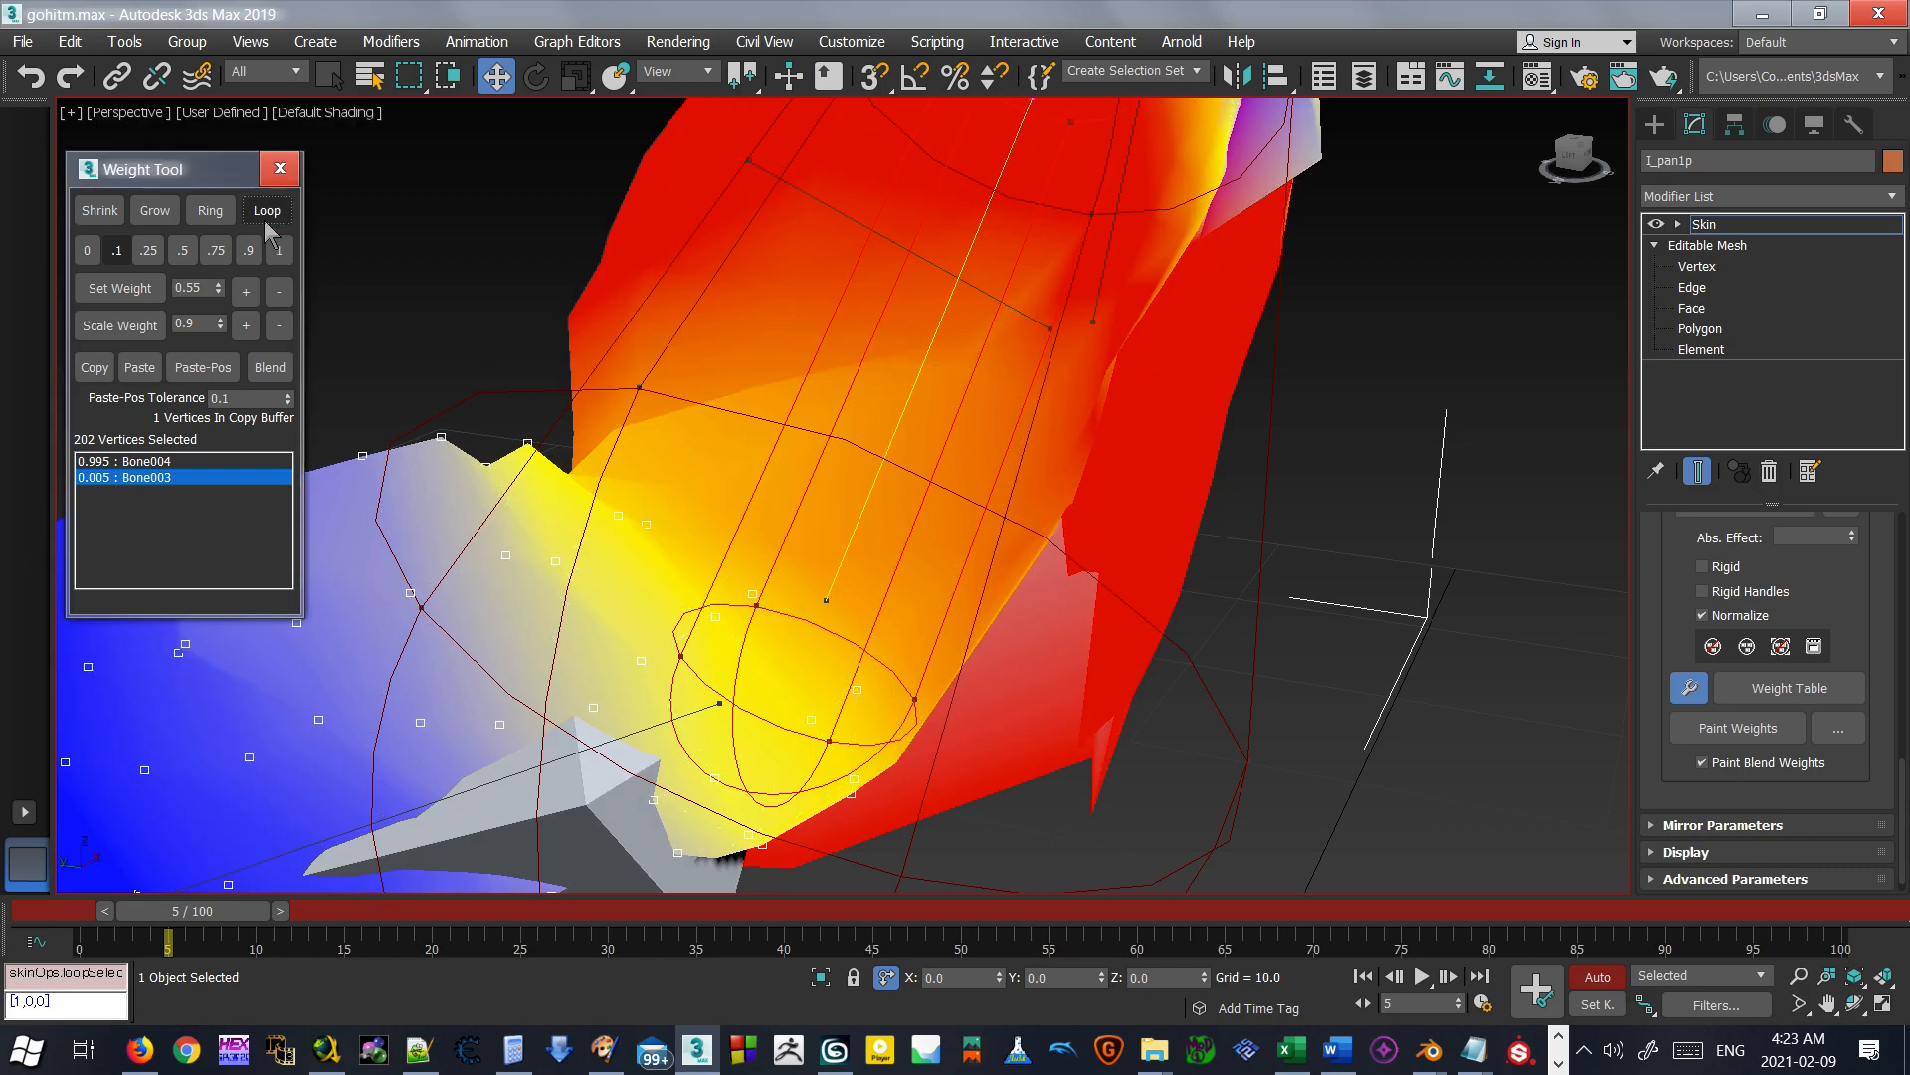
click(211, 212)
scroll(645, 463, down, 1)
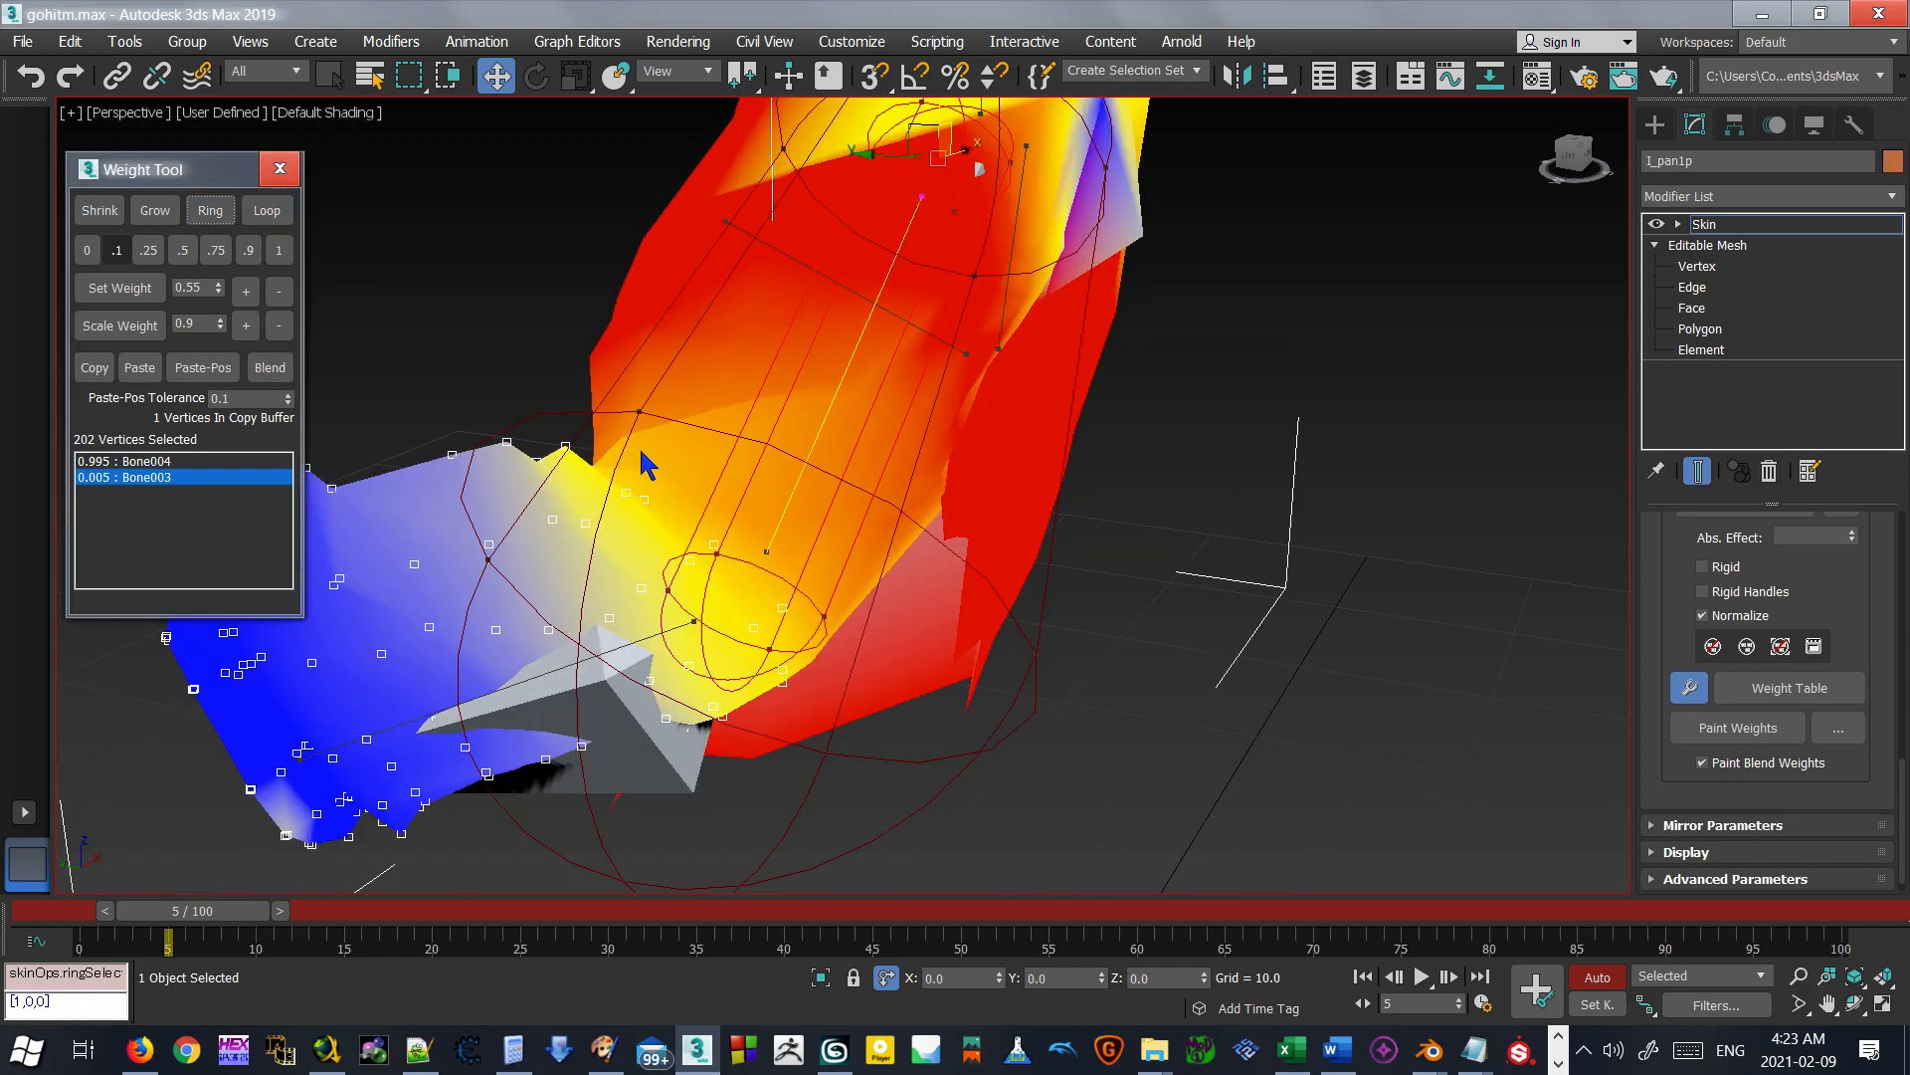
Save the selected calf vertices as the named selection set Leg_right_calf and recall the set.
alt+middle_drag(557, 443, 631, 355)
scroll(634, 433, down, 1)
scroll(632, 355, down, 2)
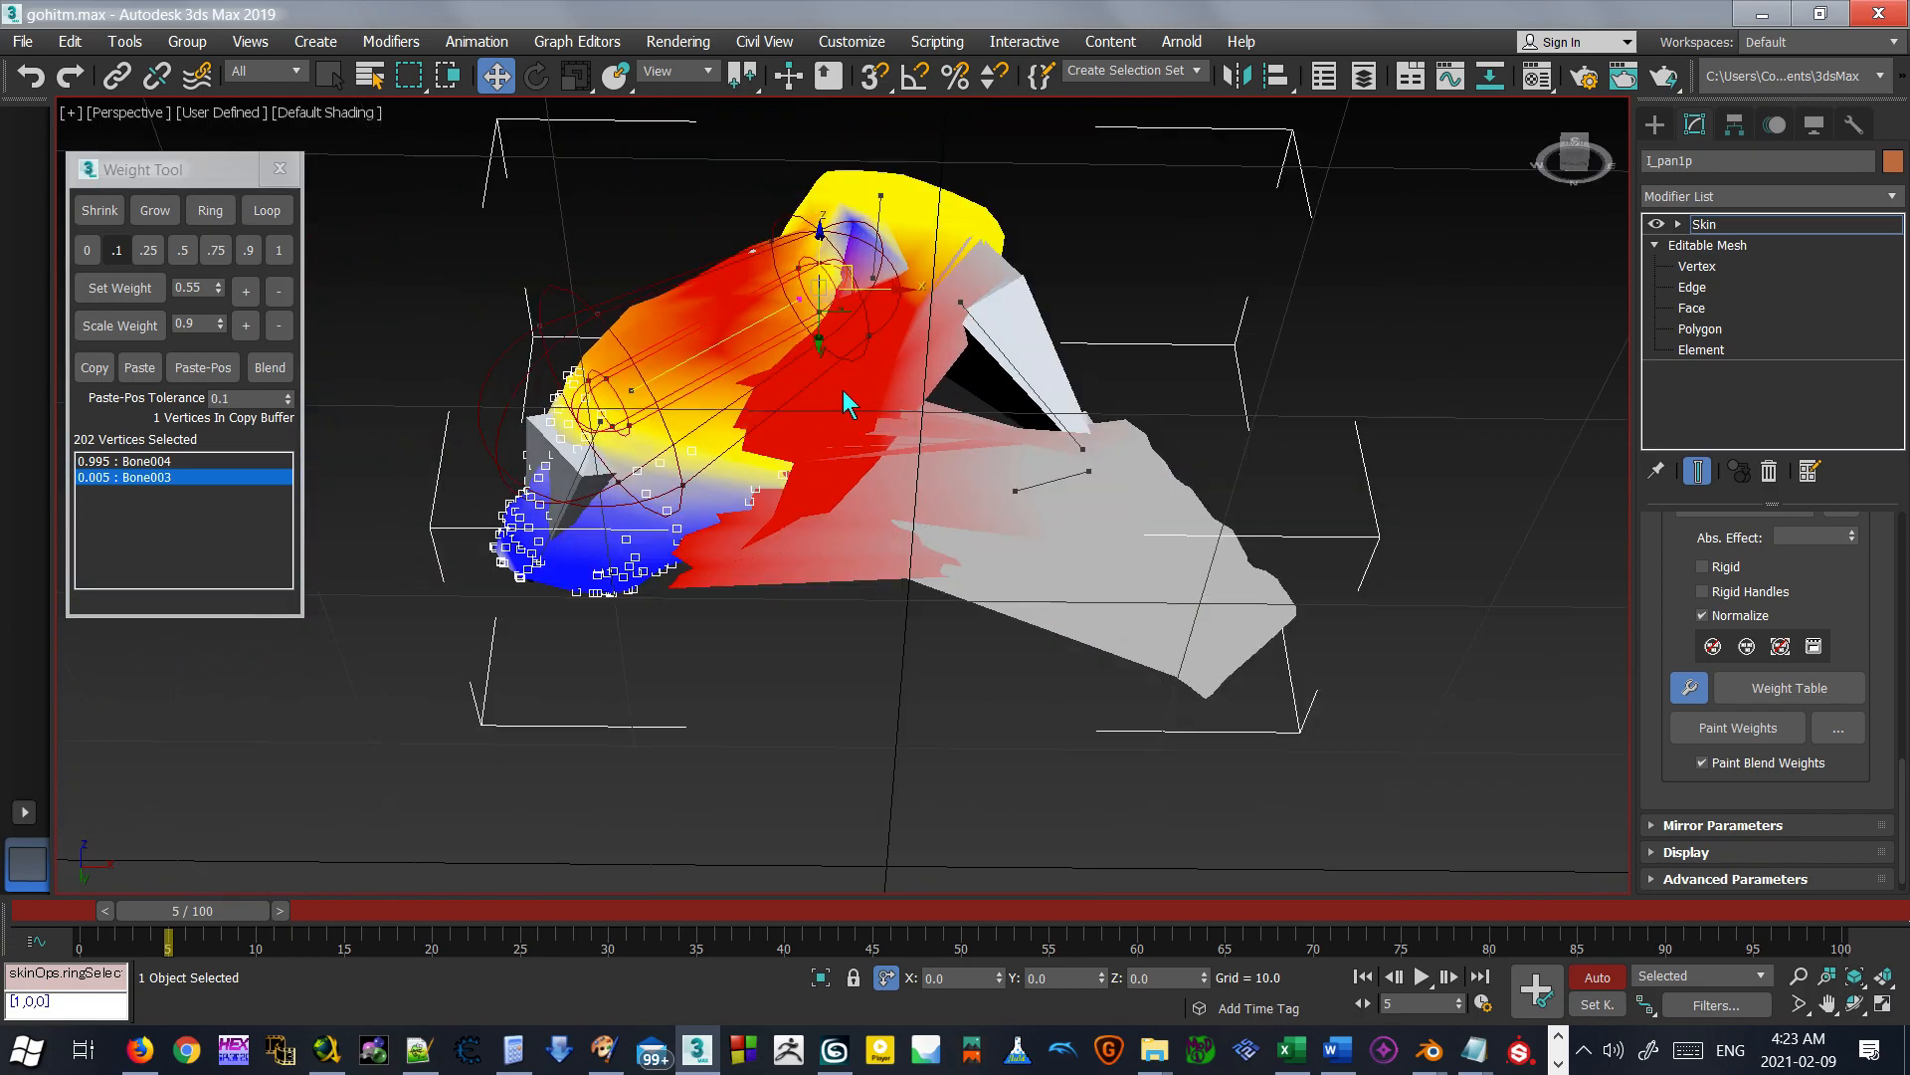
alt+middle_drag(669, 289, 621, 466)
scroll(625, 389, up, 2)
alt+middle_drag(787, 385, 810, 559)
click(1154, 75)
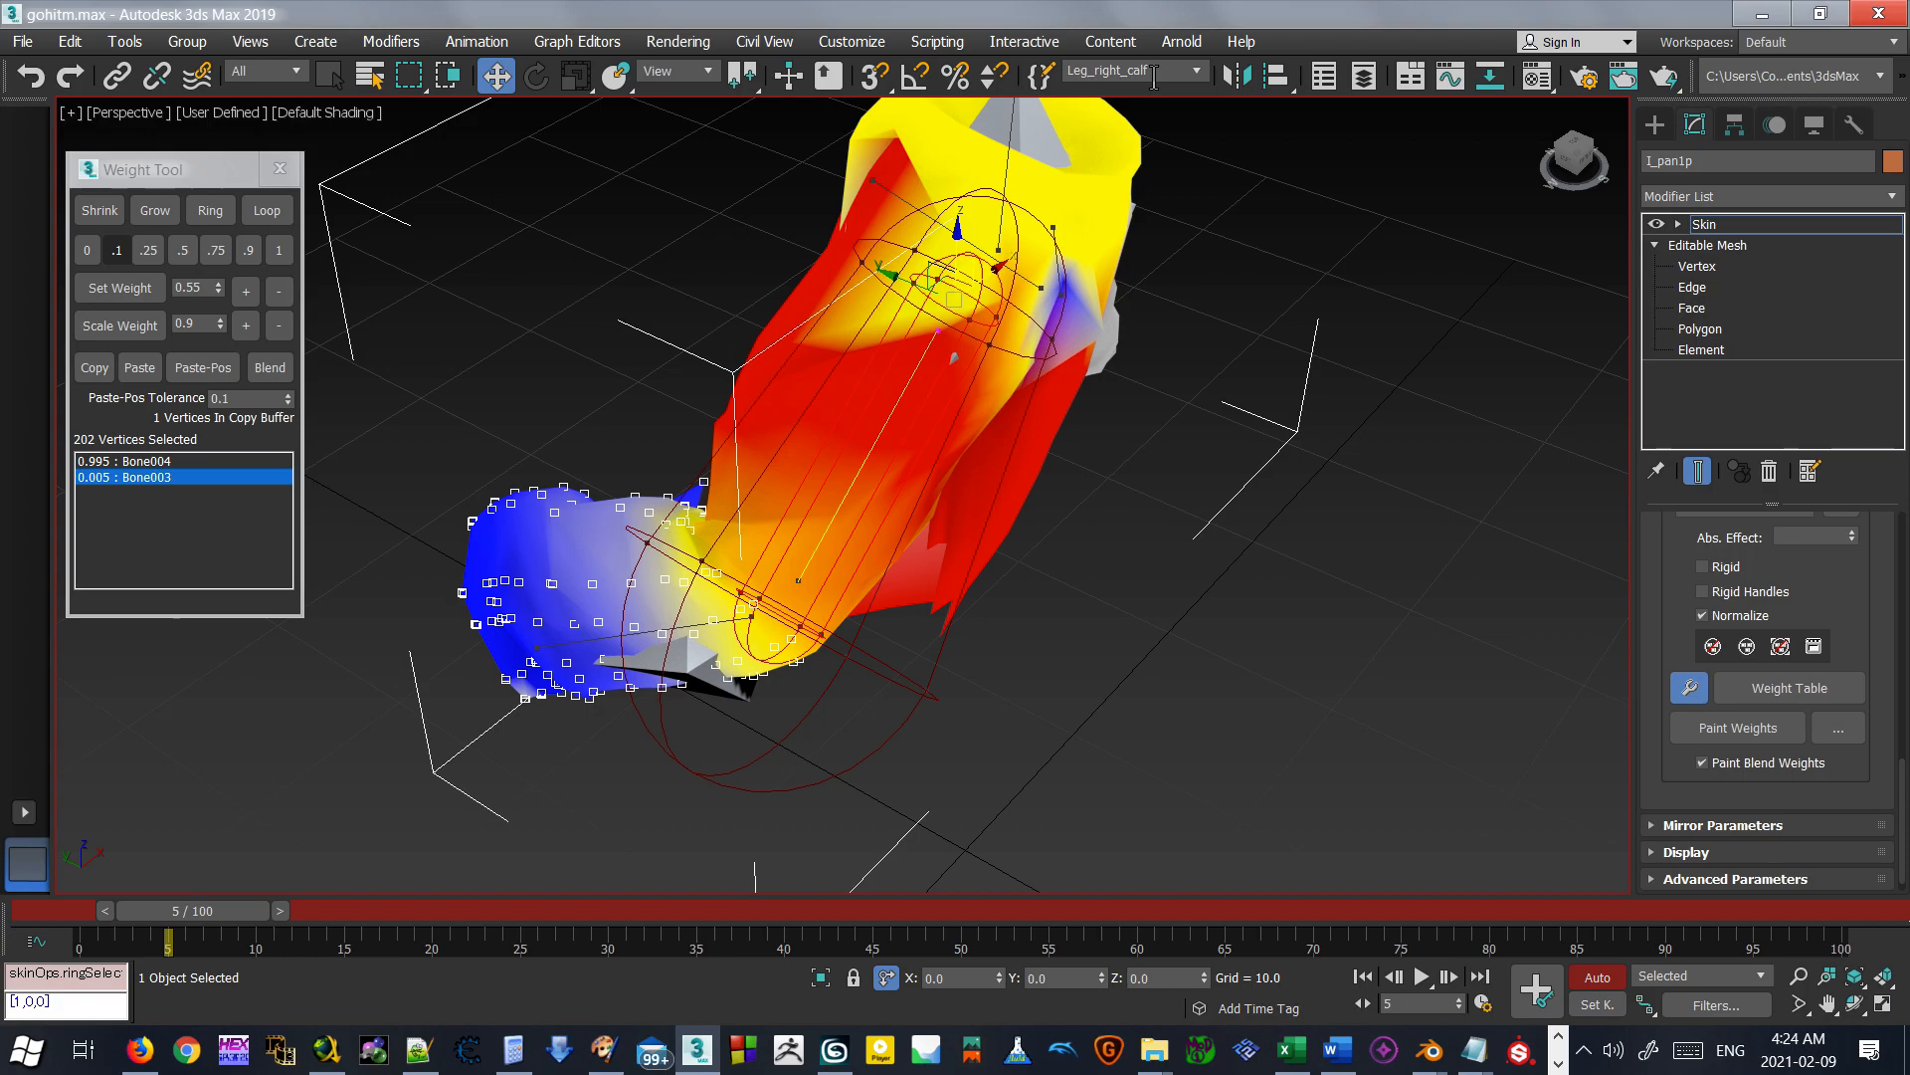
click(1194, 354)
click(1197, 71)
click(1125, 87)
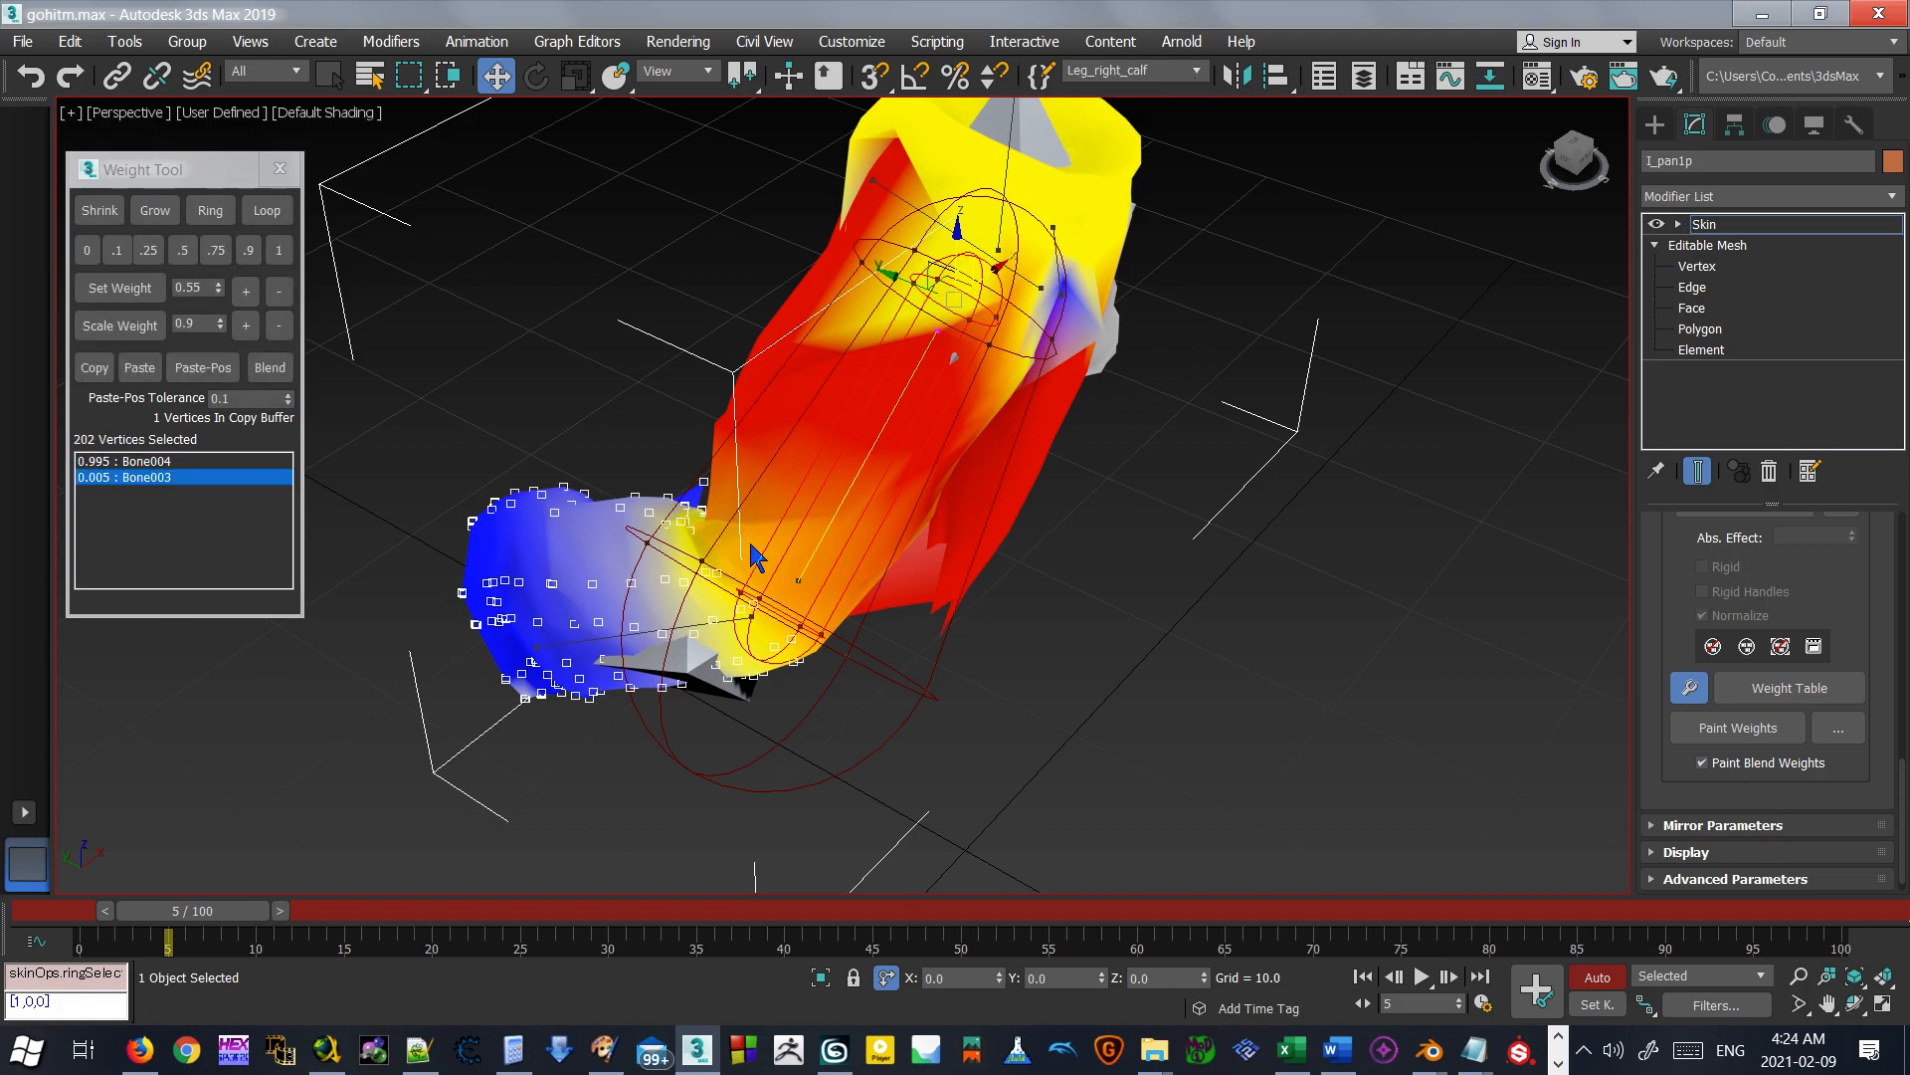
Assign every vertex of the trousers a weight of 1 to the hip bone, Bone005.
alt+middle_drag(927, 549, 961, 407)
scroll(1036, 494, down, 3)
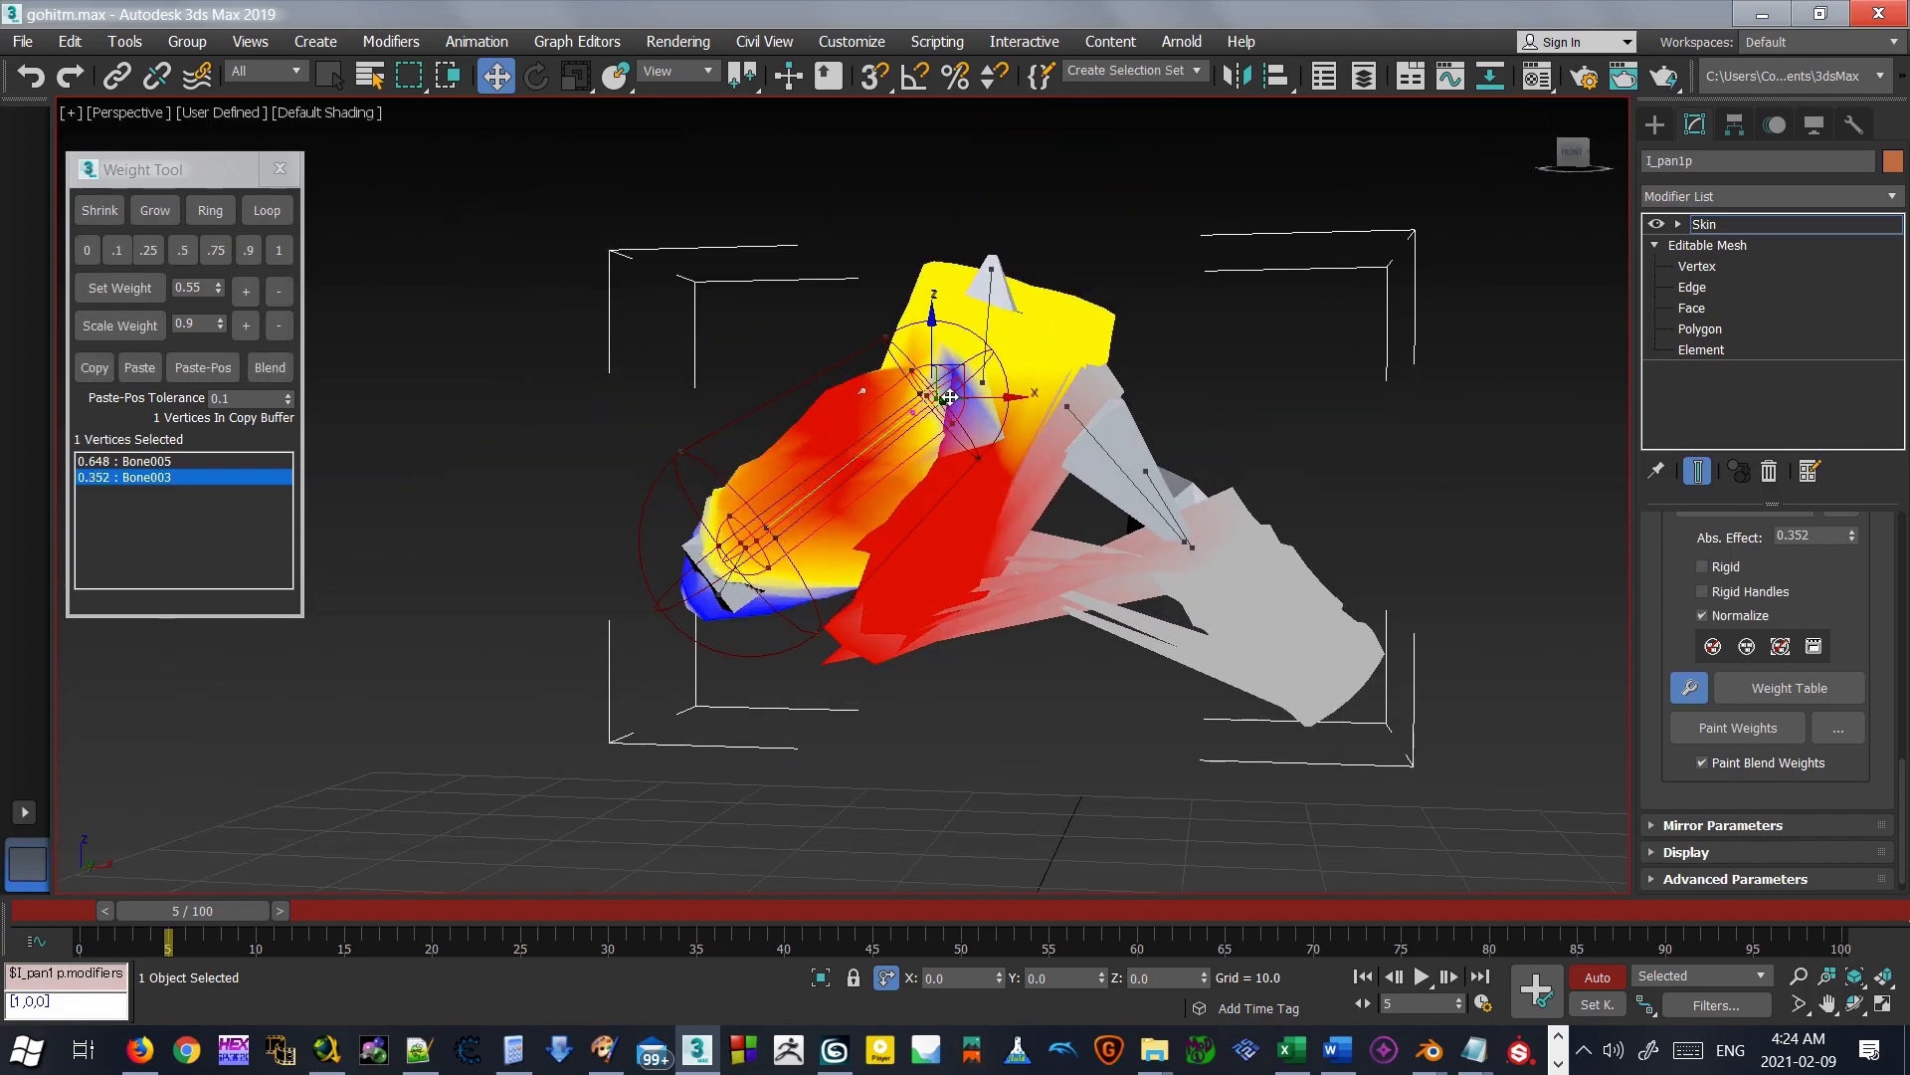
click(984, 320)
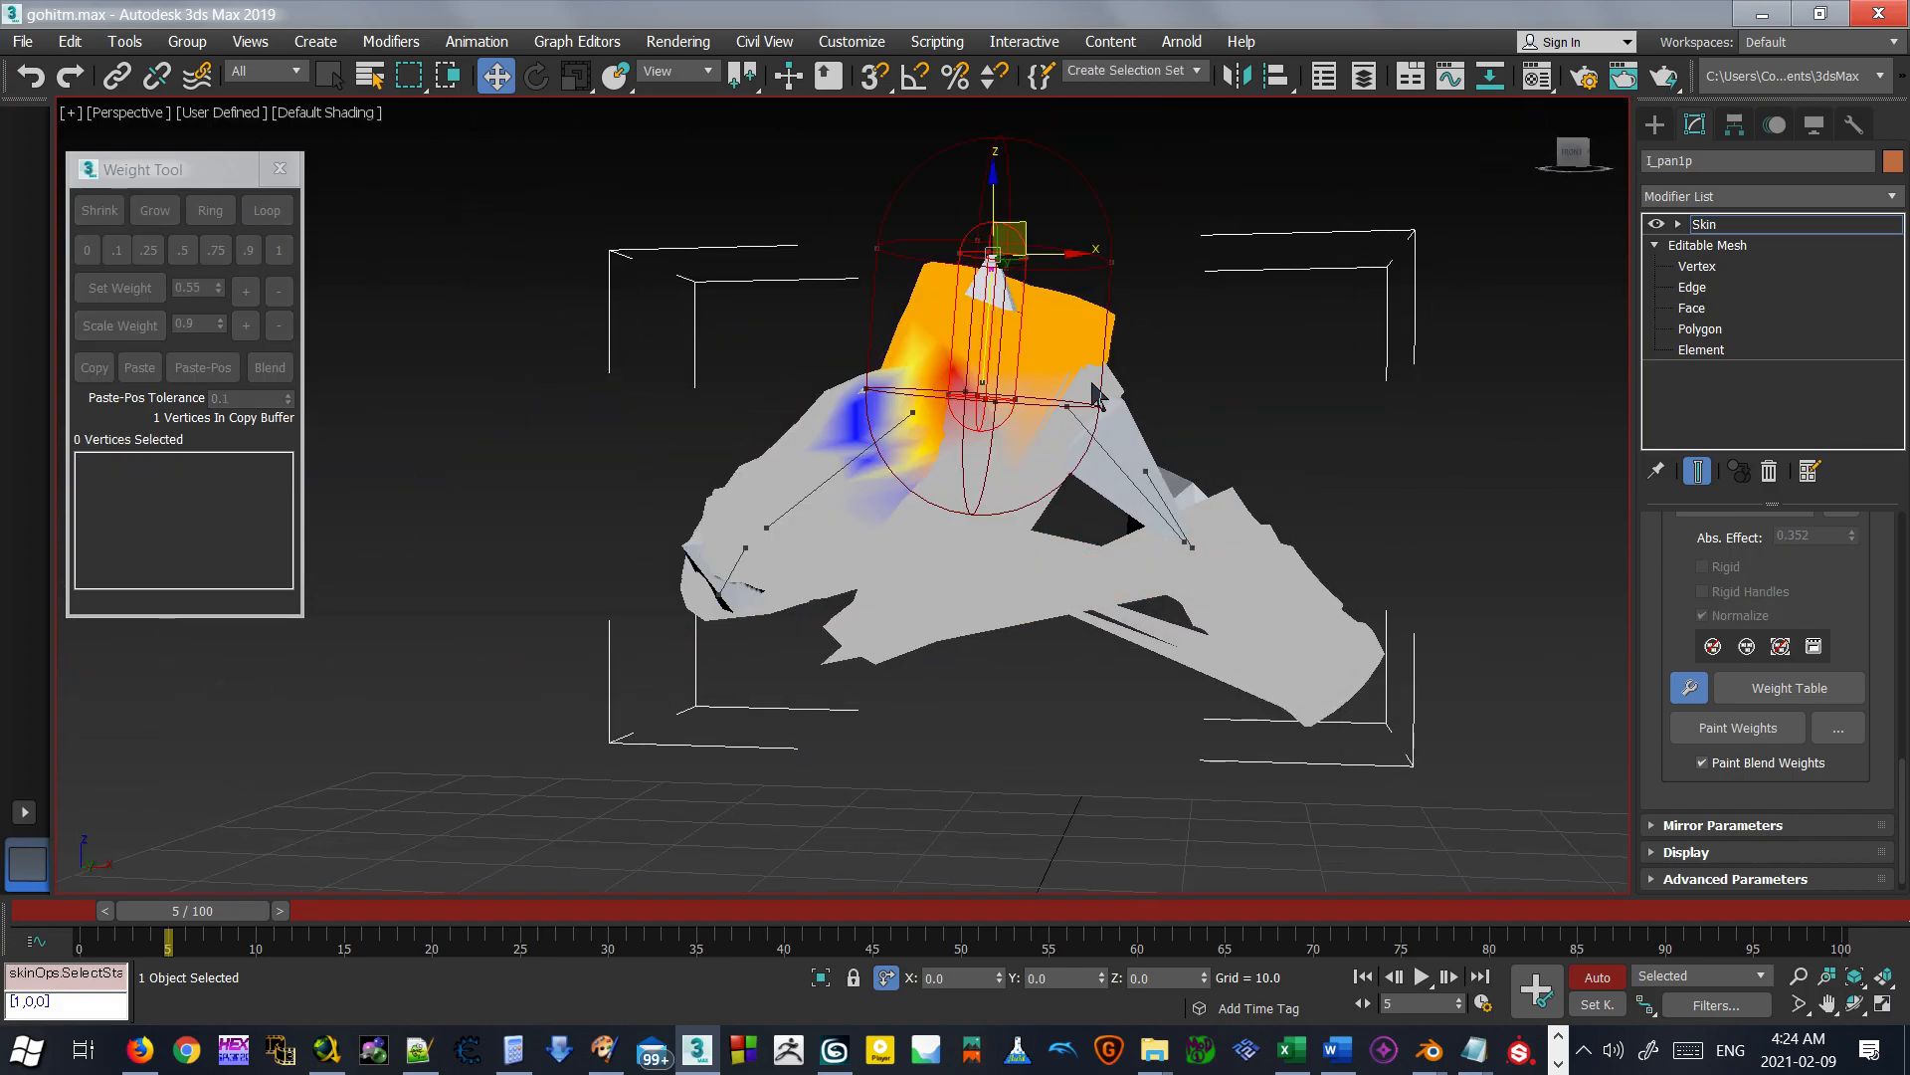
key(ctrl+a)
click(283, 251)
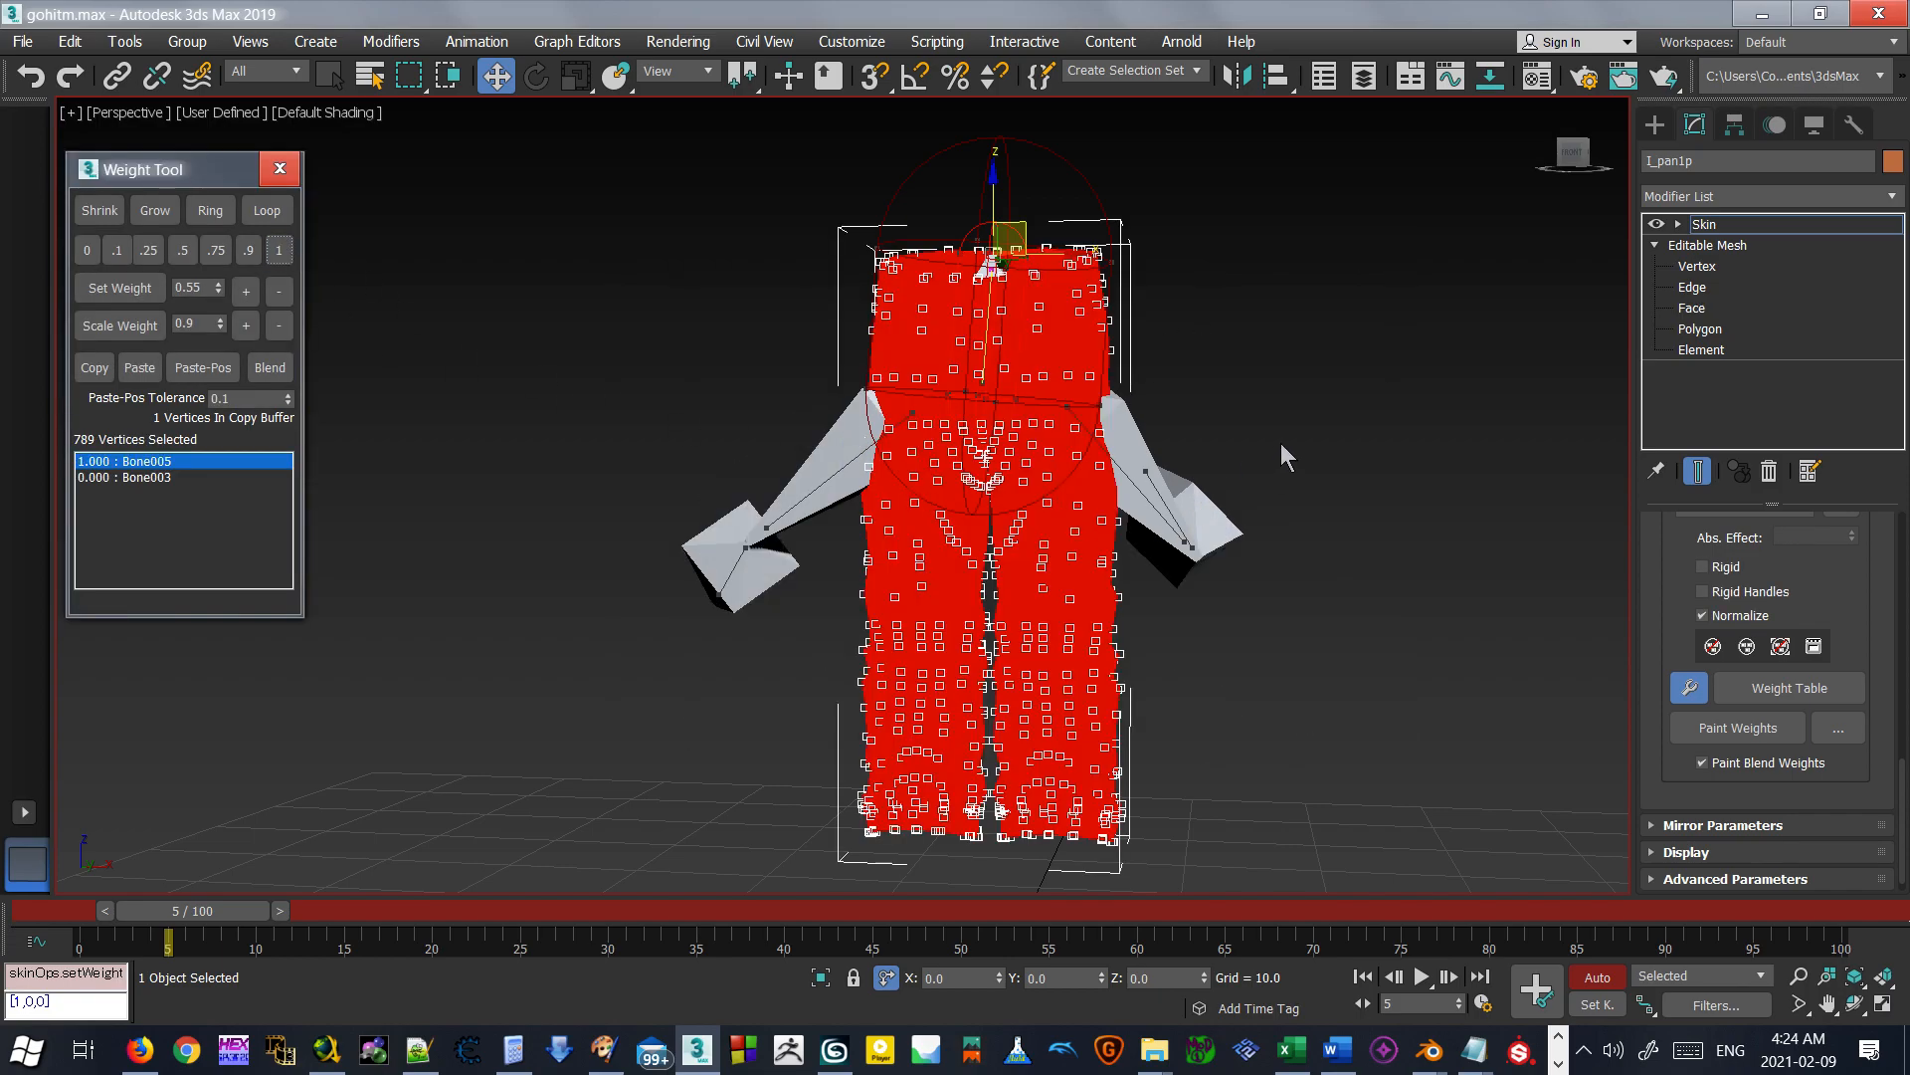
Grow a selection from the cuff over Bone003's entire trouser leg and give it a Bone003 weight of 1.
click(848, 460)
drag(884, 794, 989, 759)
click(152, 211)
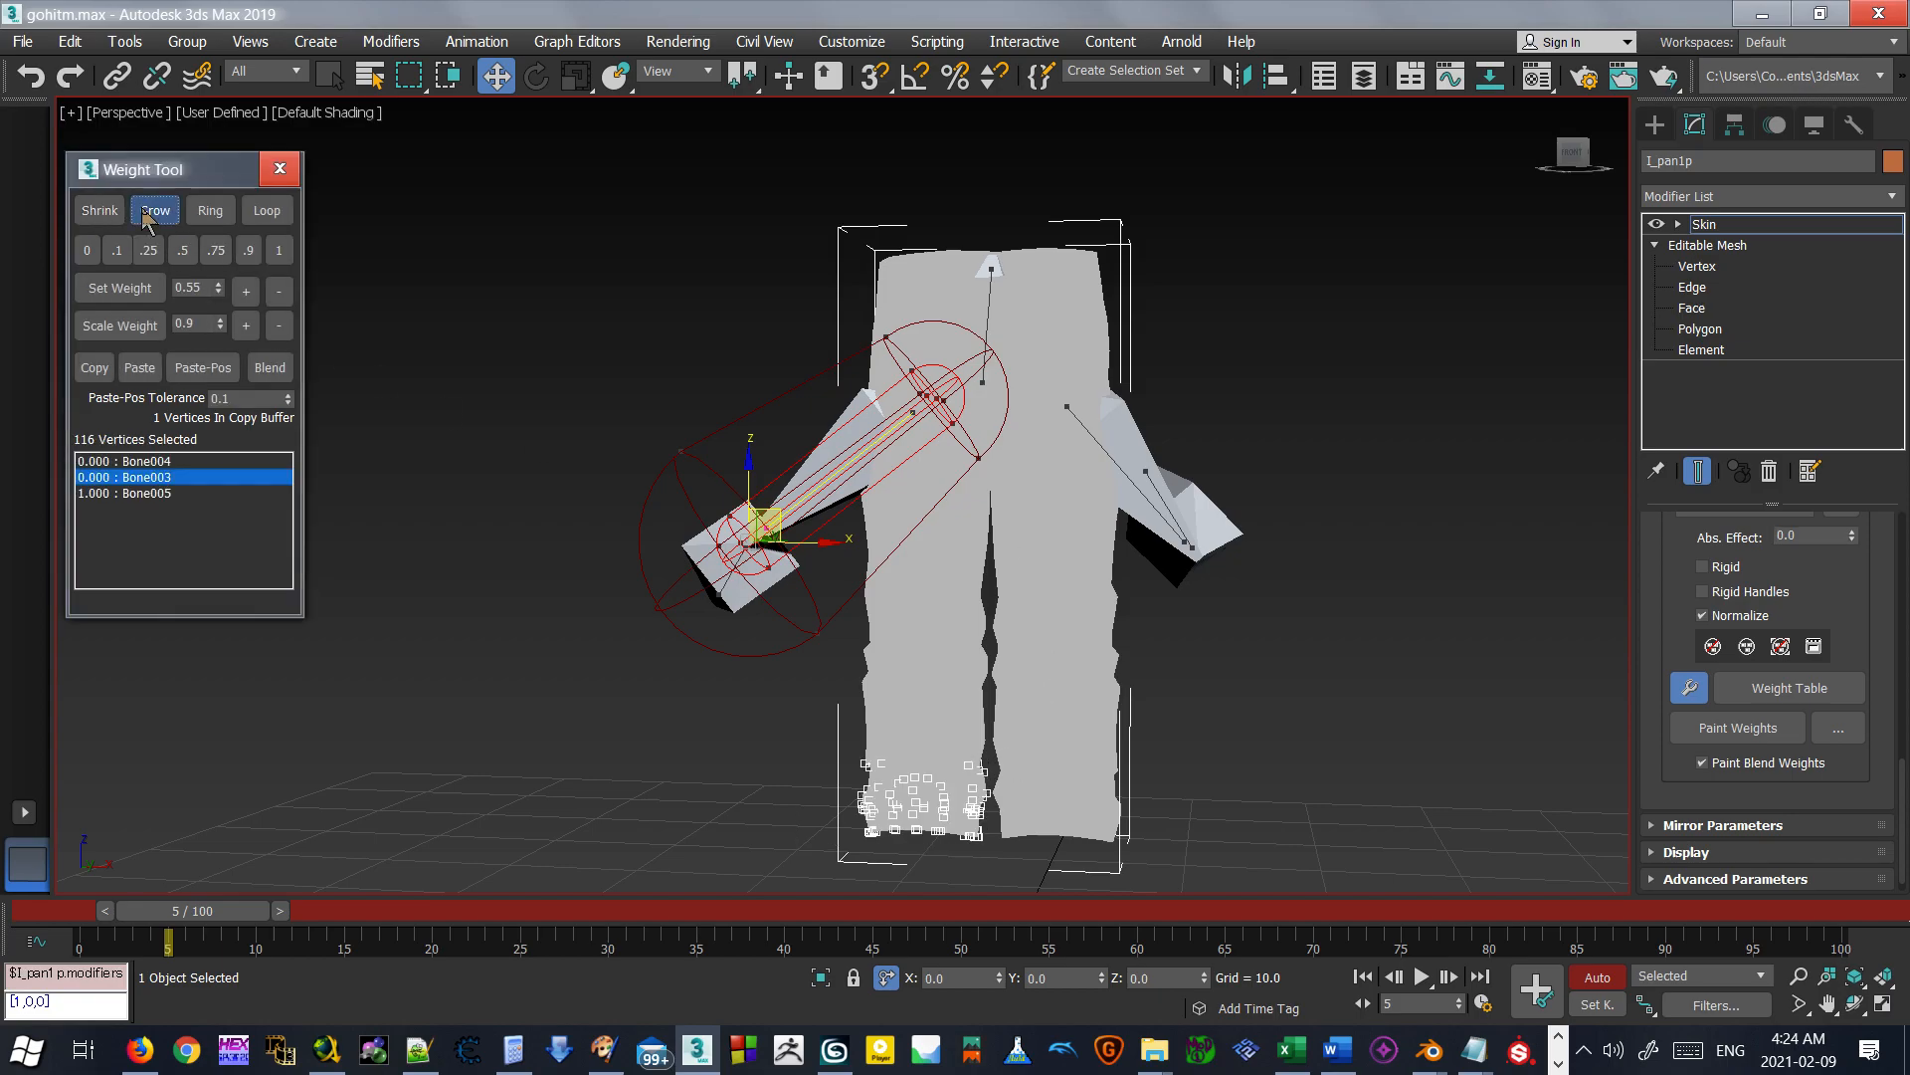
click(152, 211)
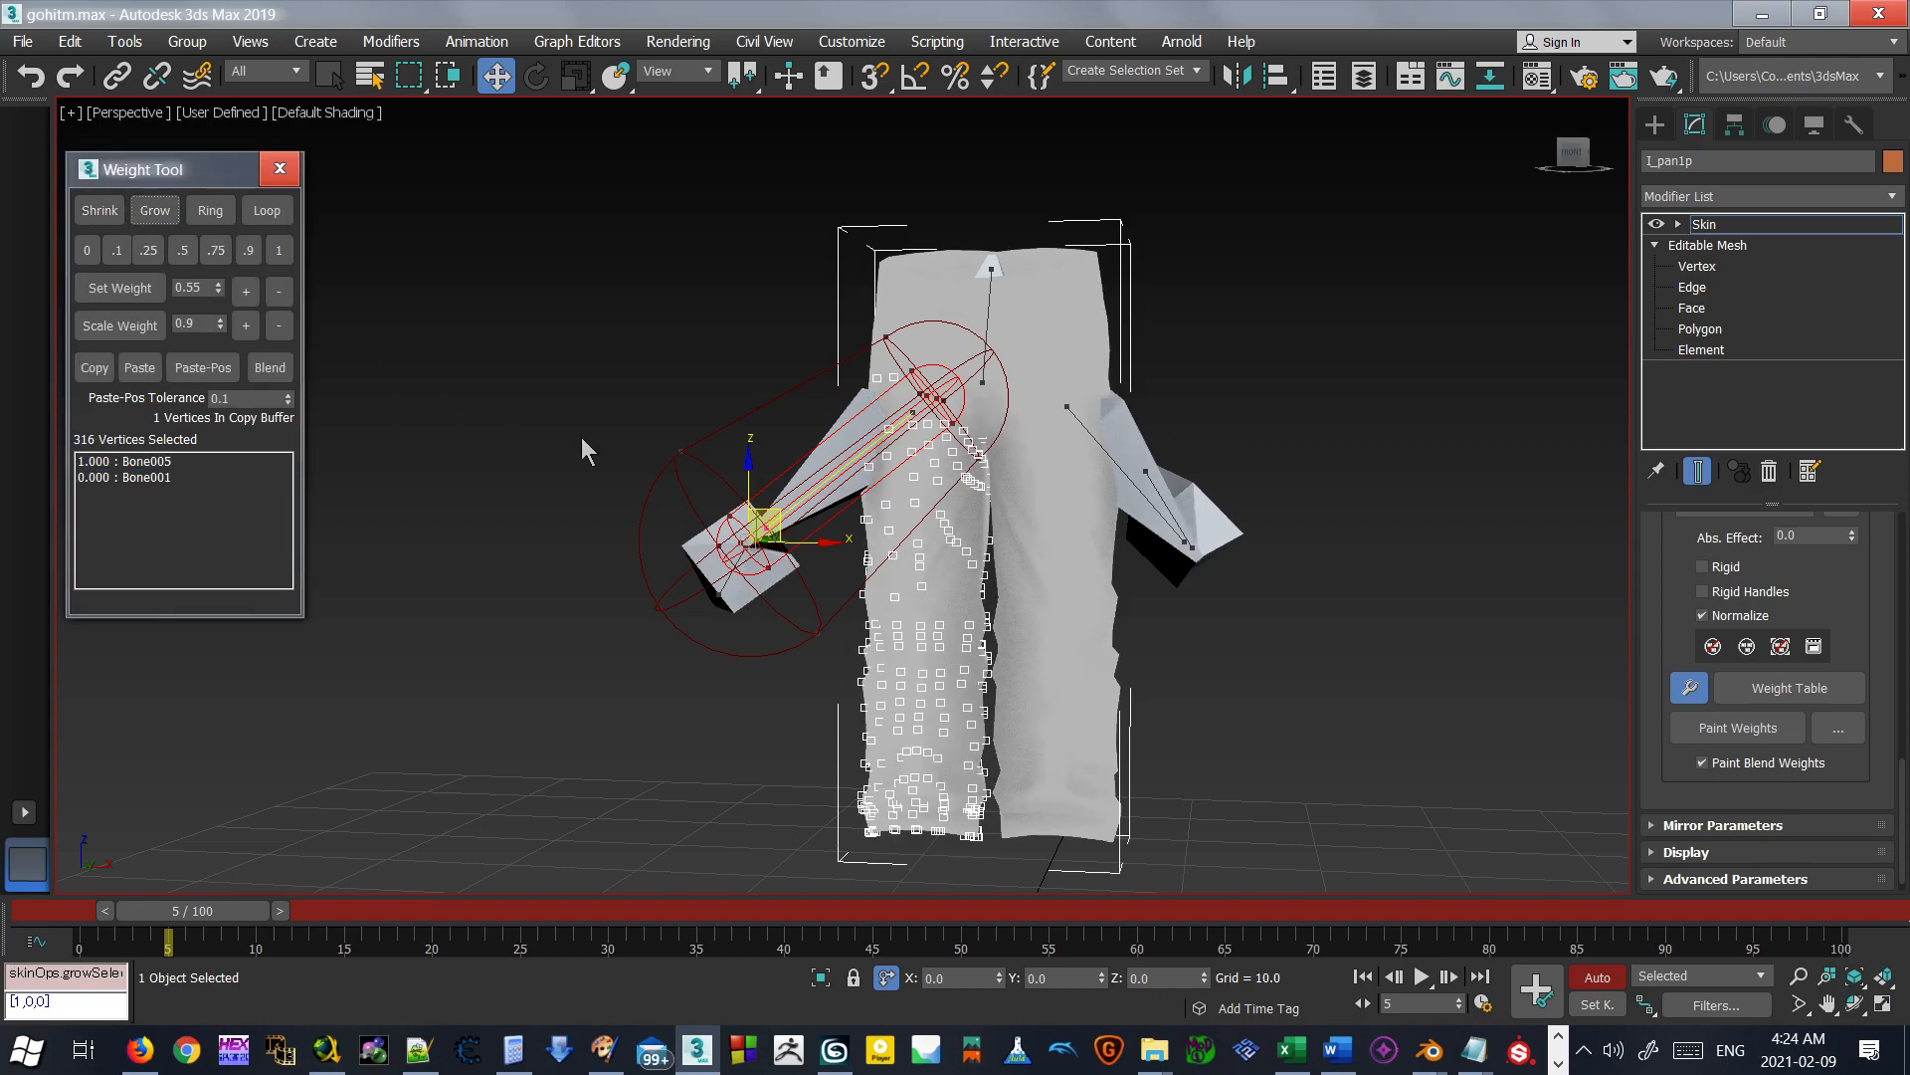
click(280, 252)
Give the calf vertices of the raised leg a weight of 1 to the lower leg bone, Bone004.
alt+middle_drag(795, 430, 1172, 271)
scroll(726, 556, up, 3)
click(726, 552)
click(996, 372)
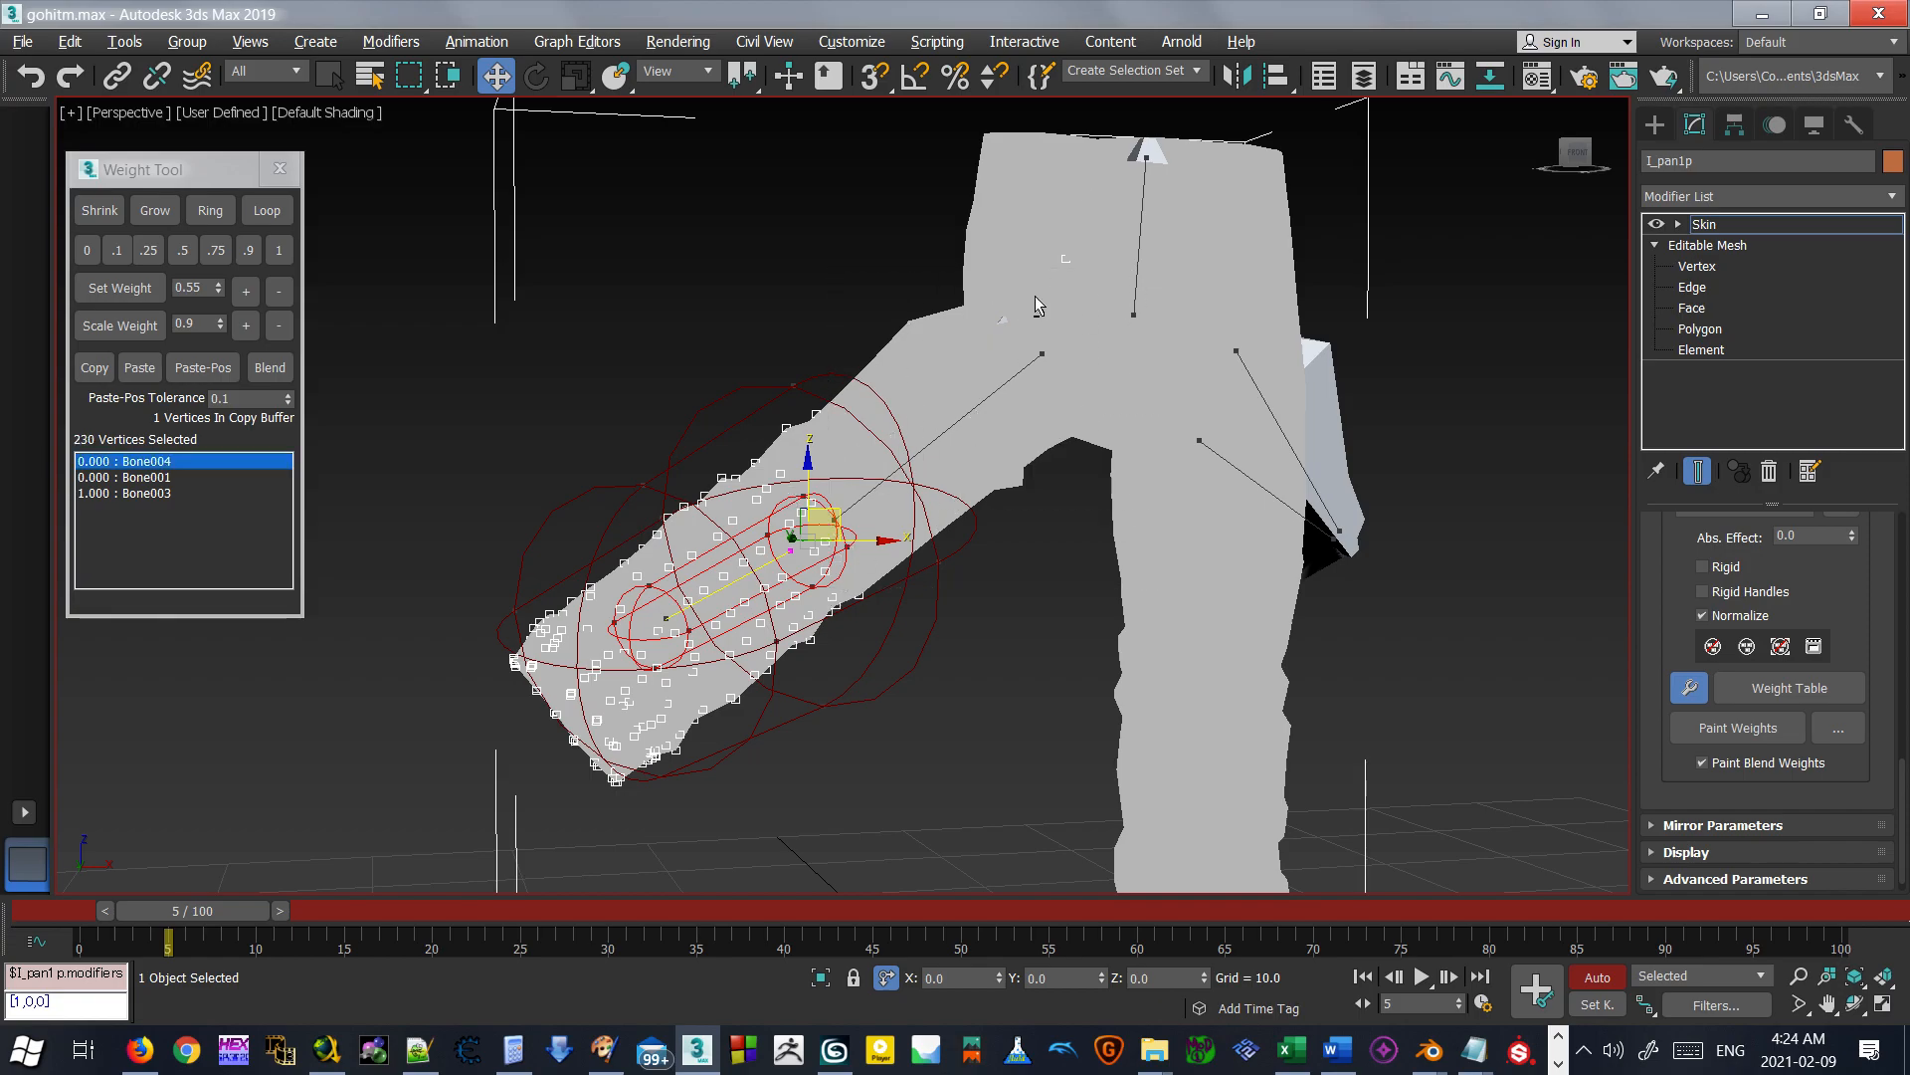
drag(746, 473, 744, 477)
alt+middle_drag(744, 477, 613, 444)
click(279, 250)
Display edged faces and blend the weights of the vertices around the knee twice, checking the Bone003 and Bone004 influence.
alt+middle_drag(849, 452, 1025, 555)
scroll(826, 529, up, 3)
alt+middle_drag(808, 525, 1000, 511)
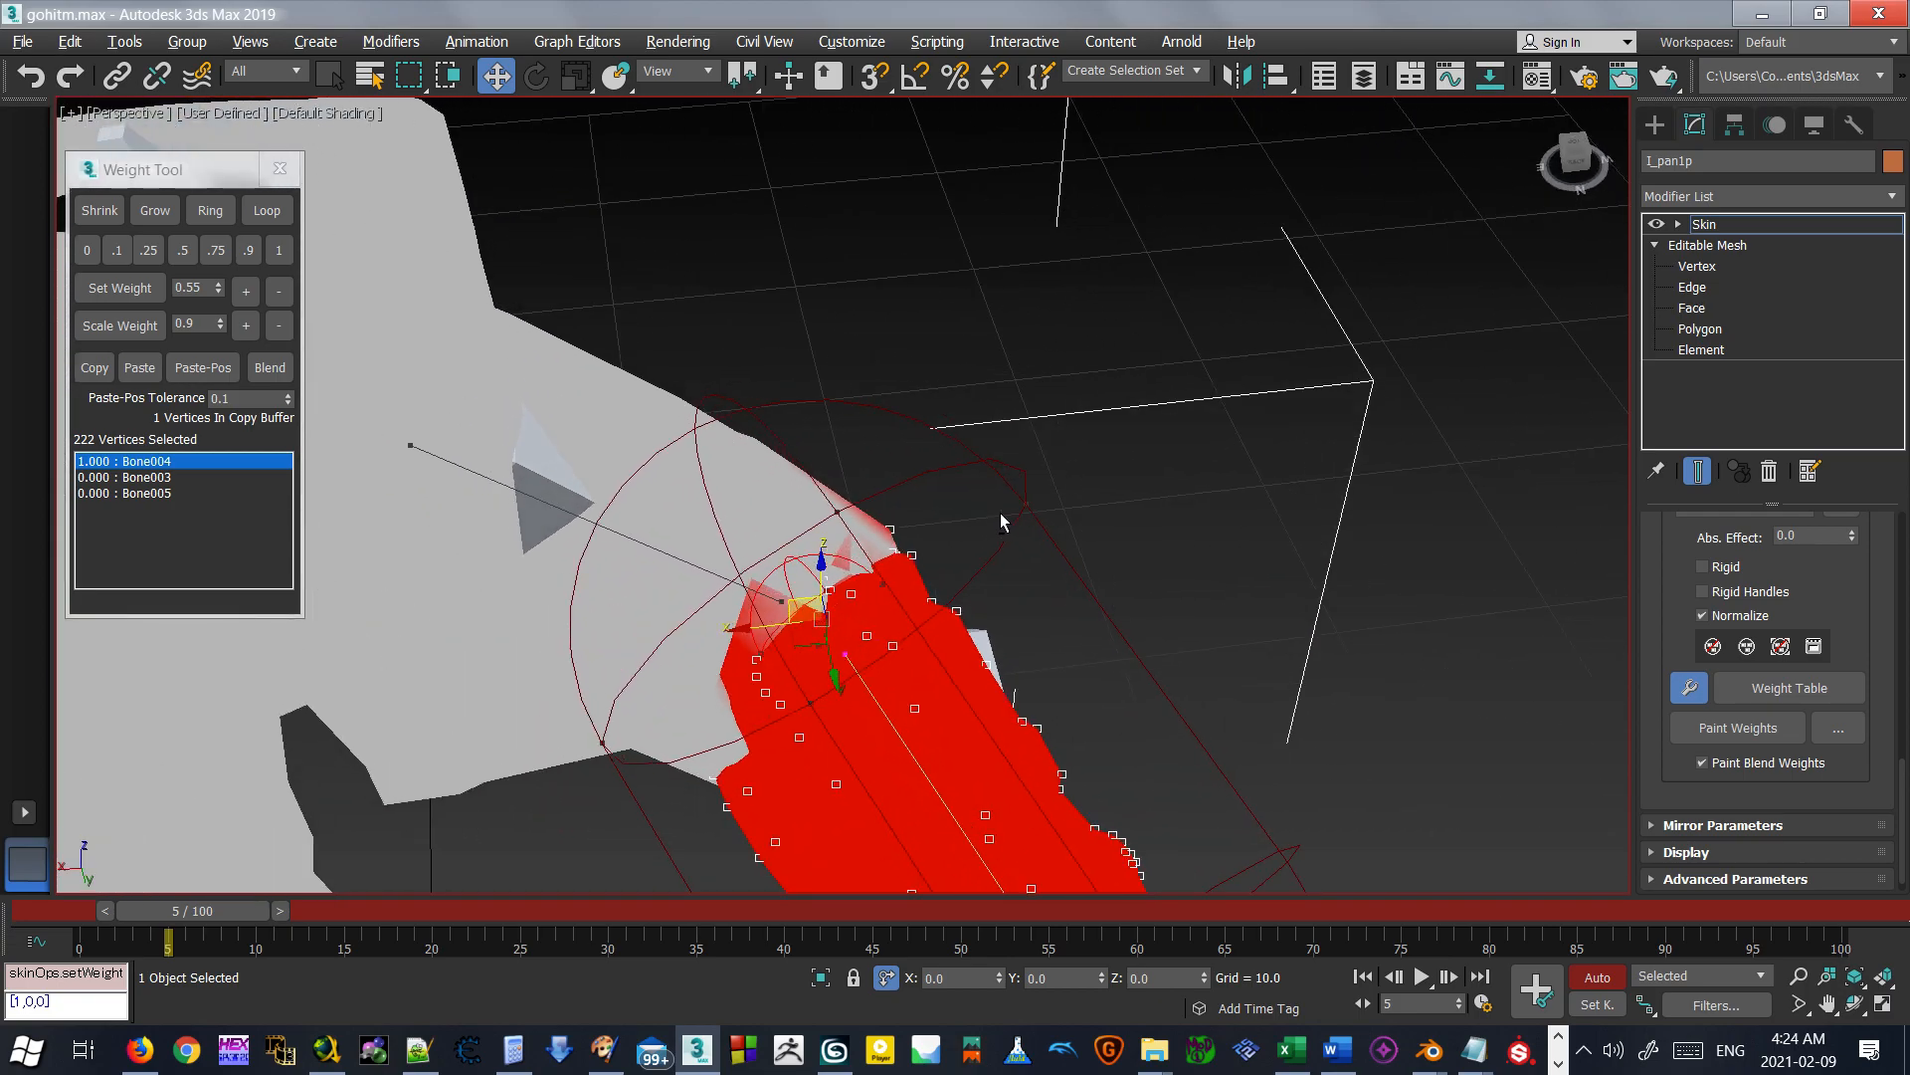
key(F3)
key(F4)
alt+middle_drag(748, 529, 1022, 330)
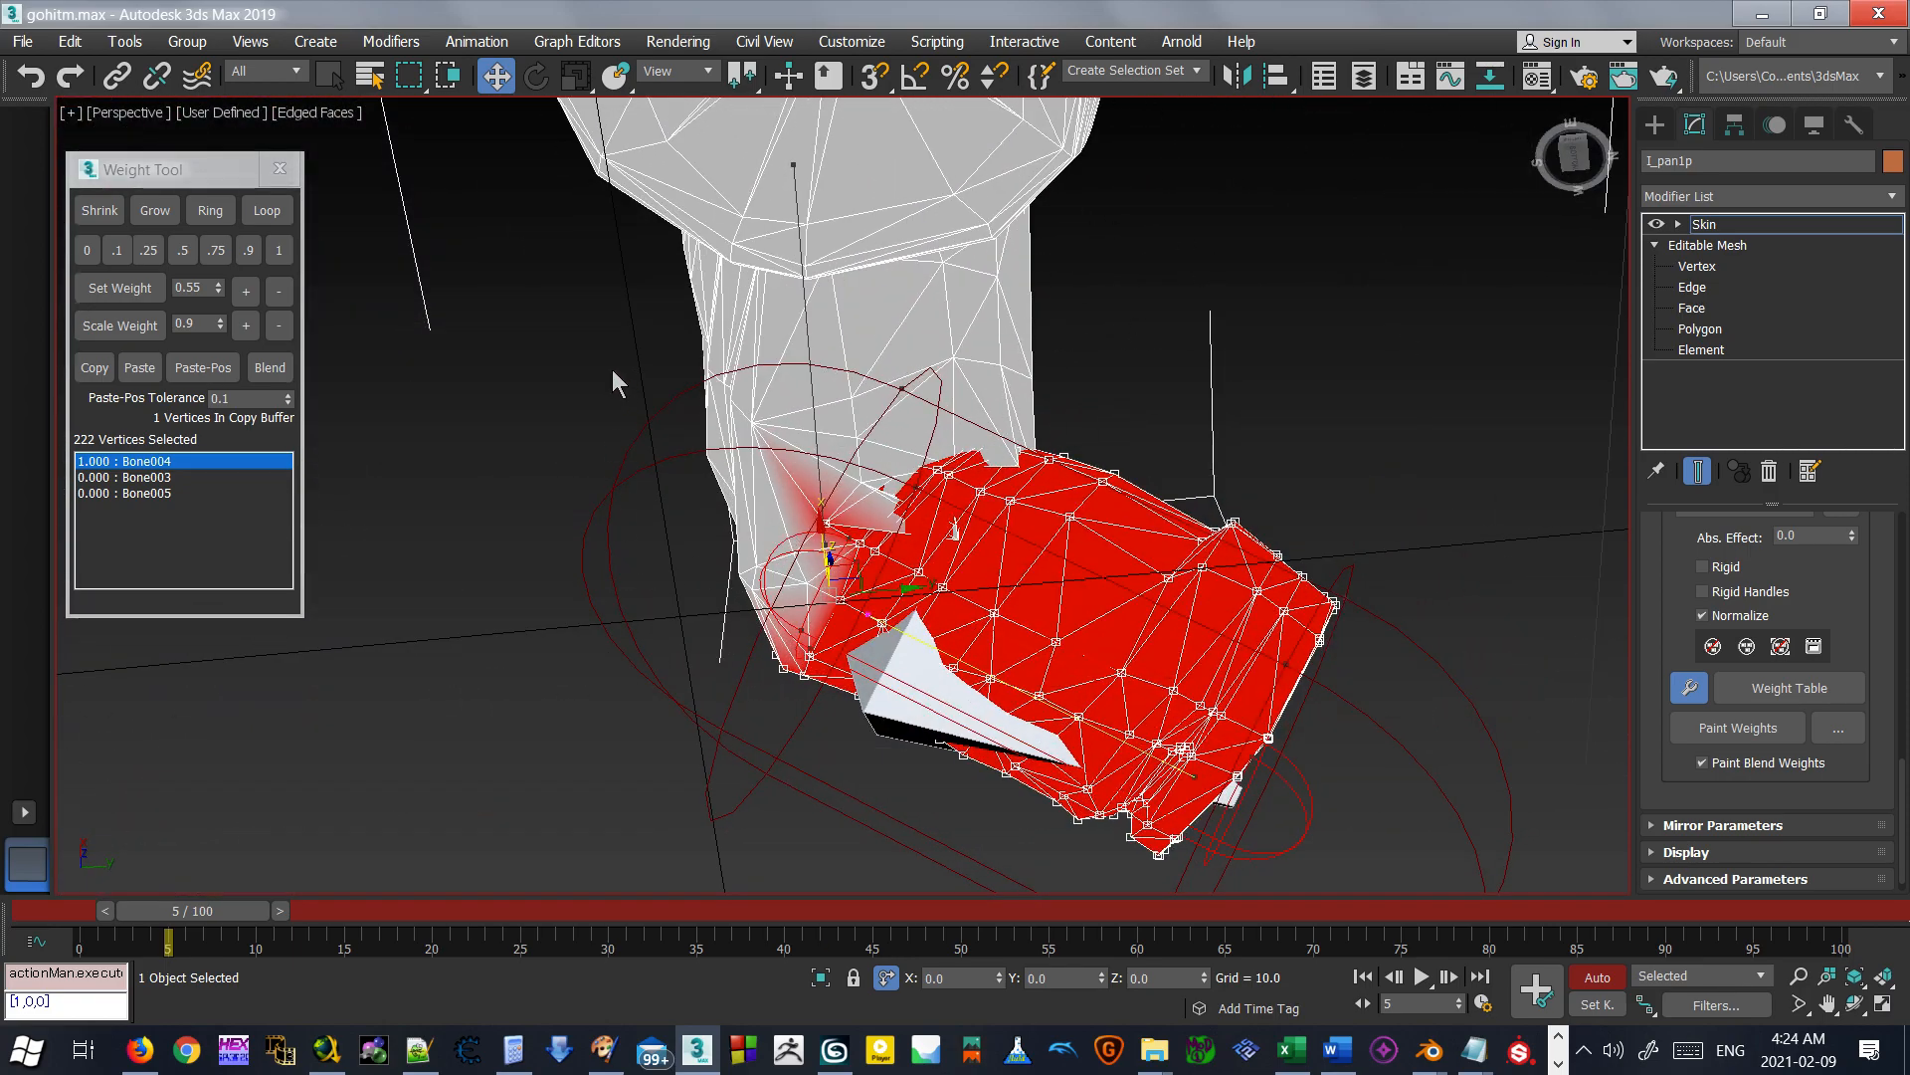
drag(1028, 637, 1077, 712)
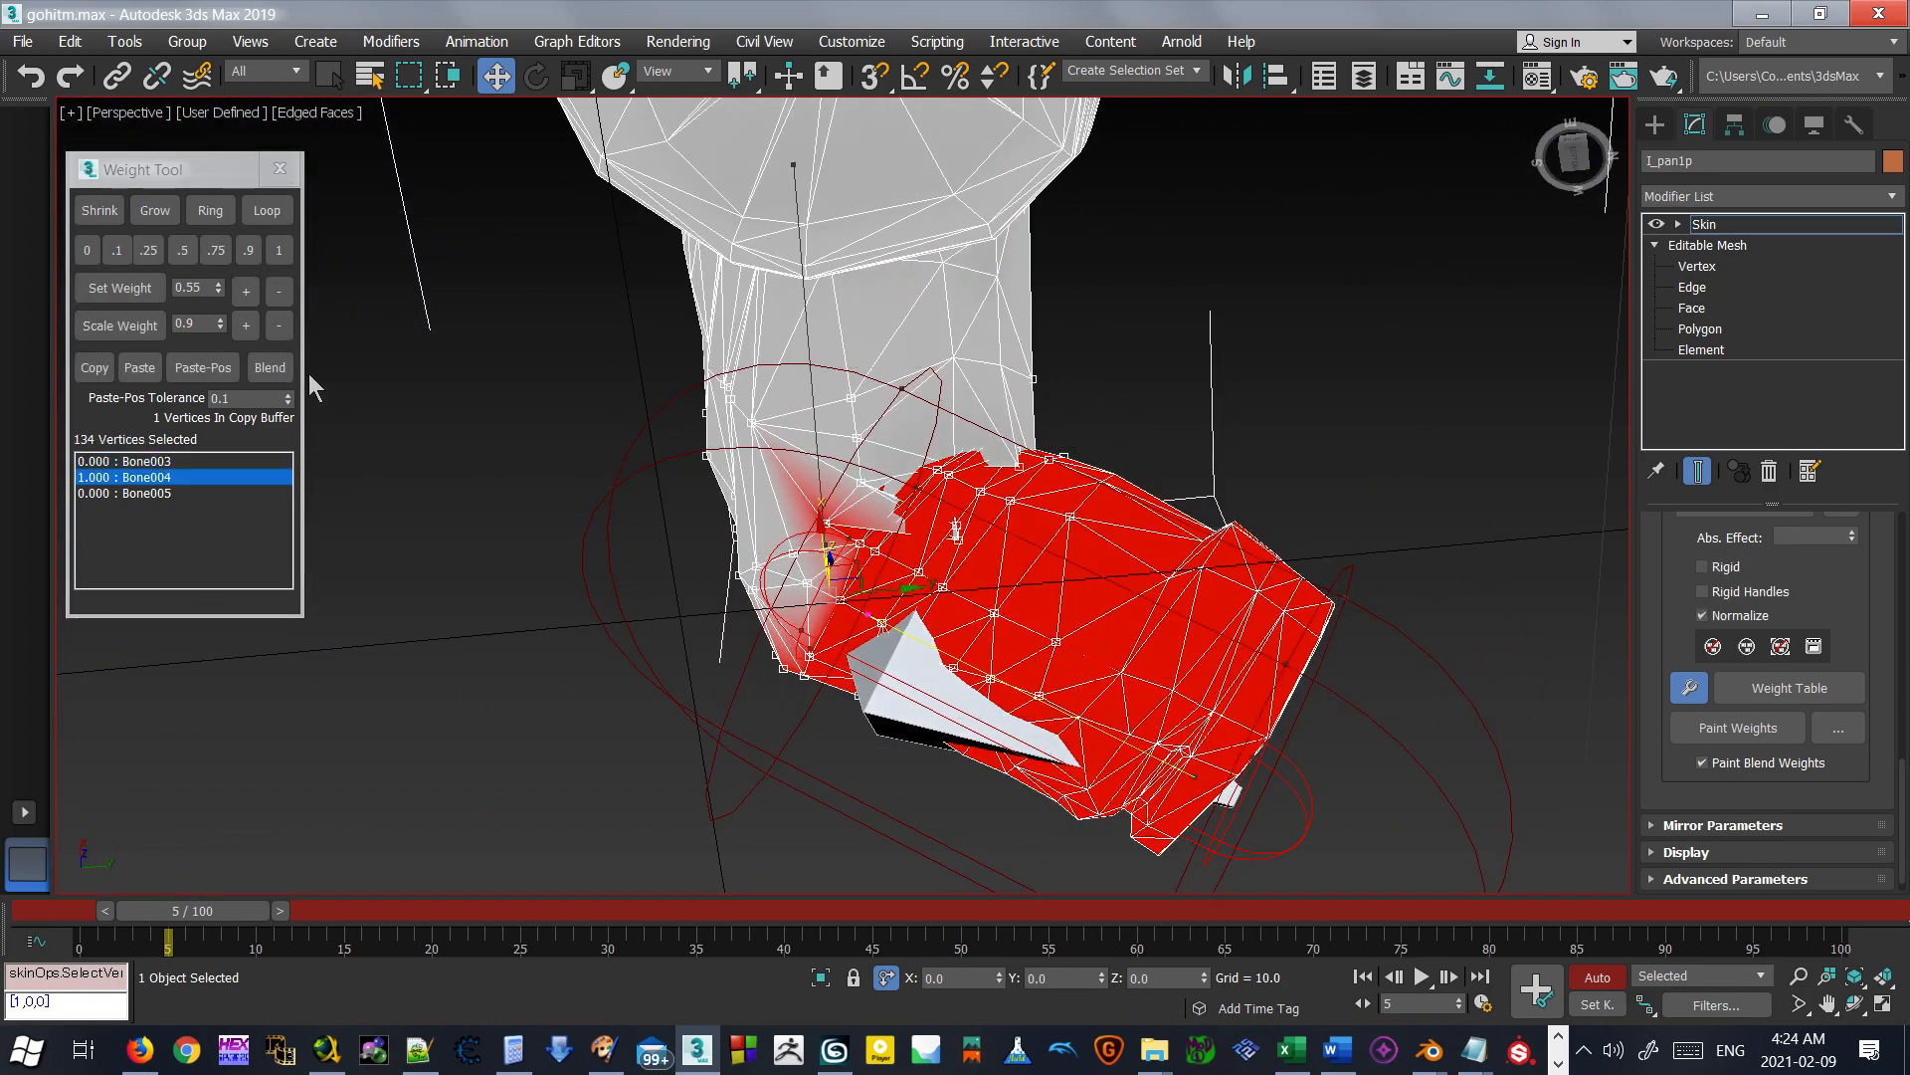
click(270, 367)
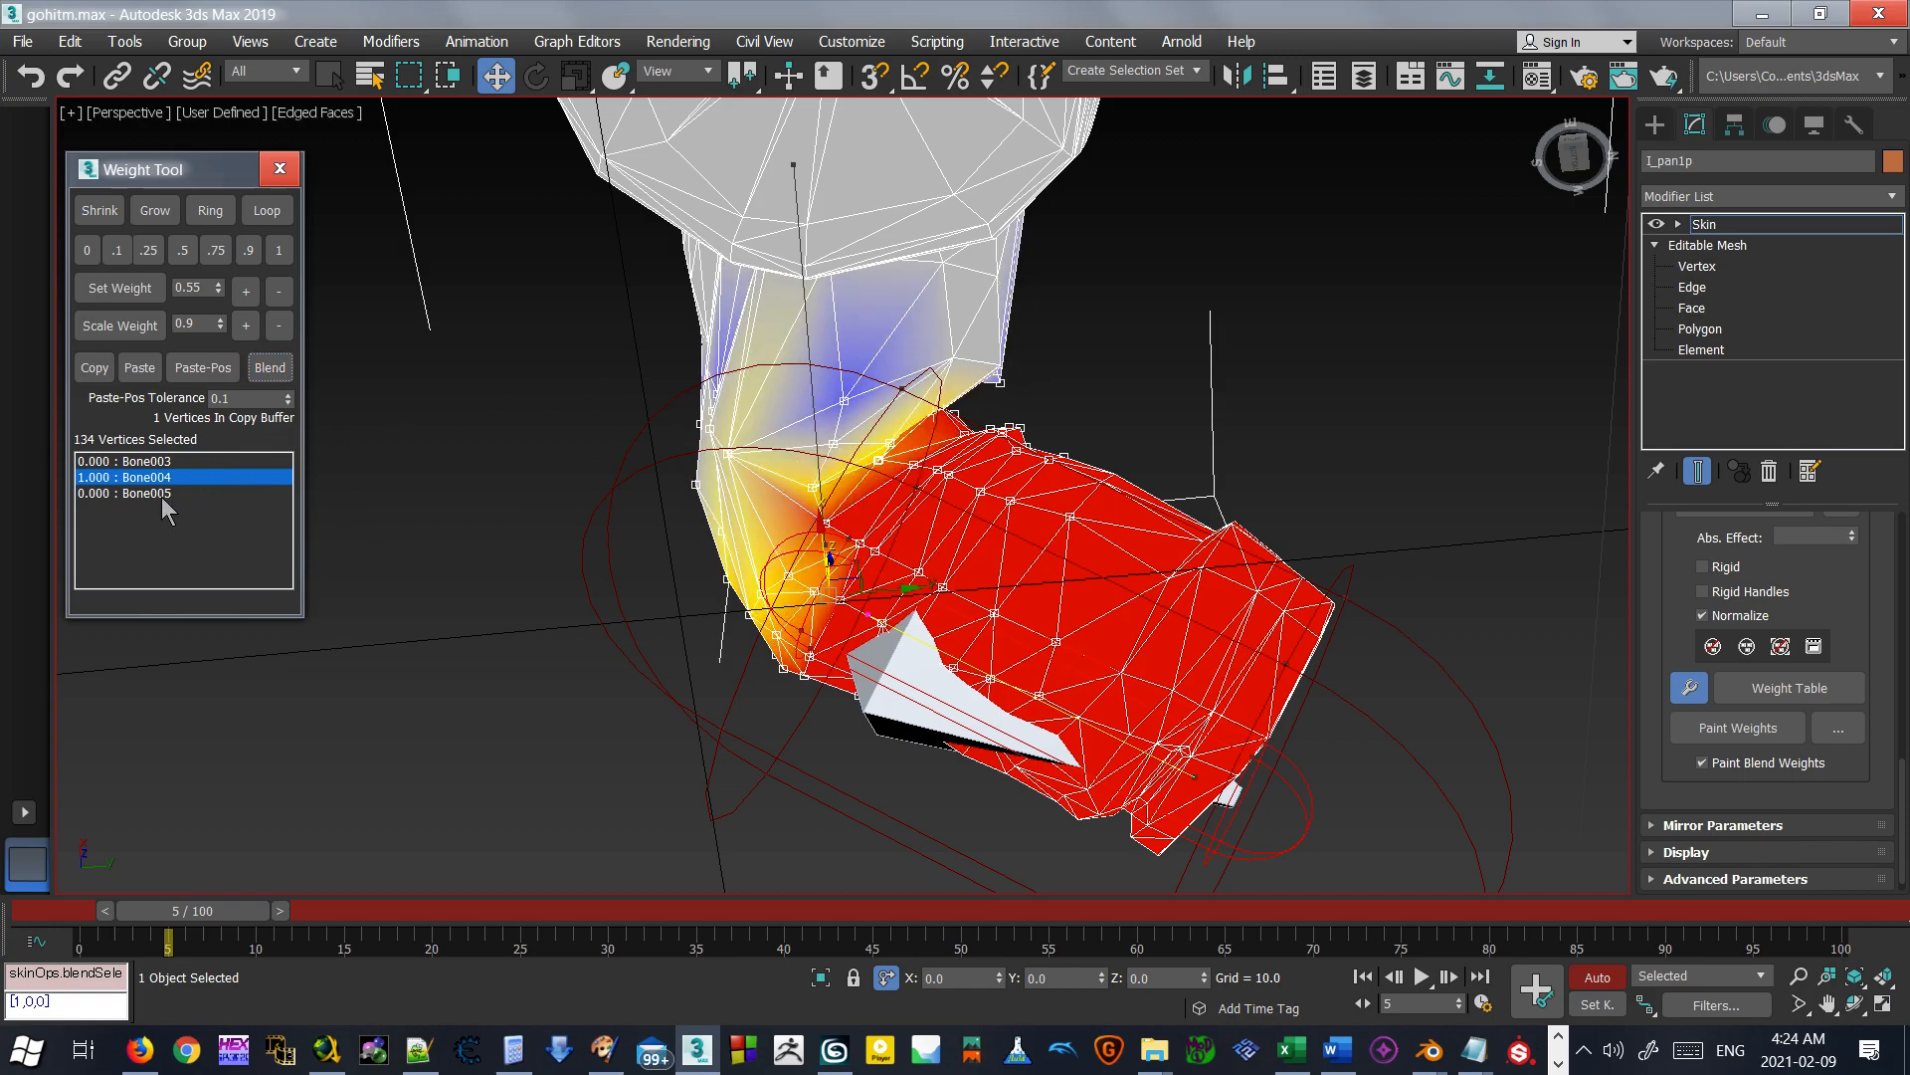
click(174, 492)
click(149, 460)
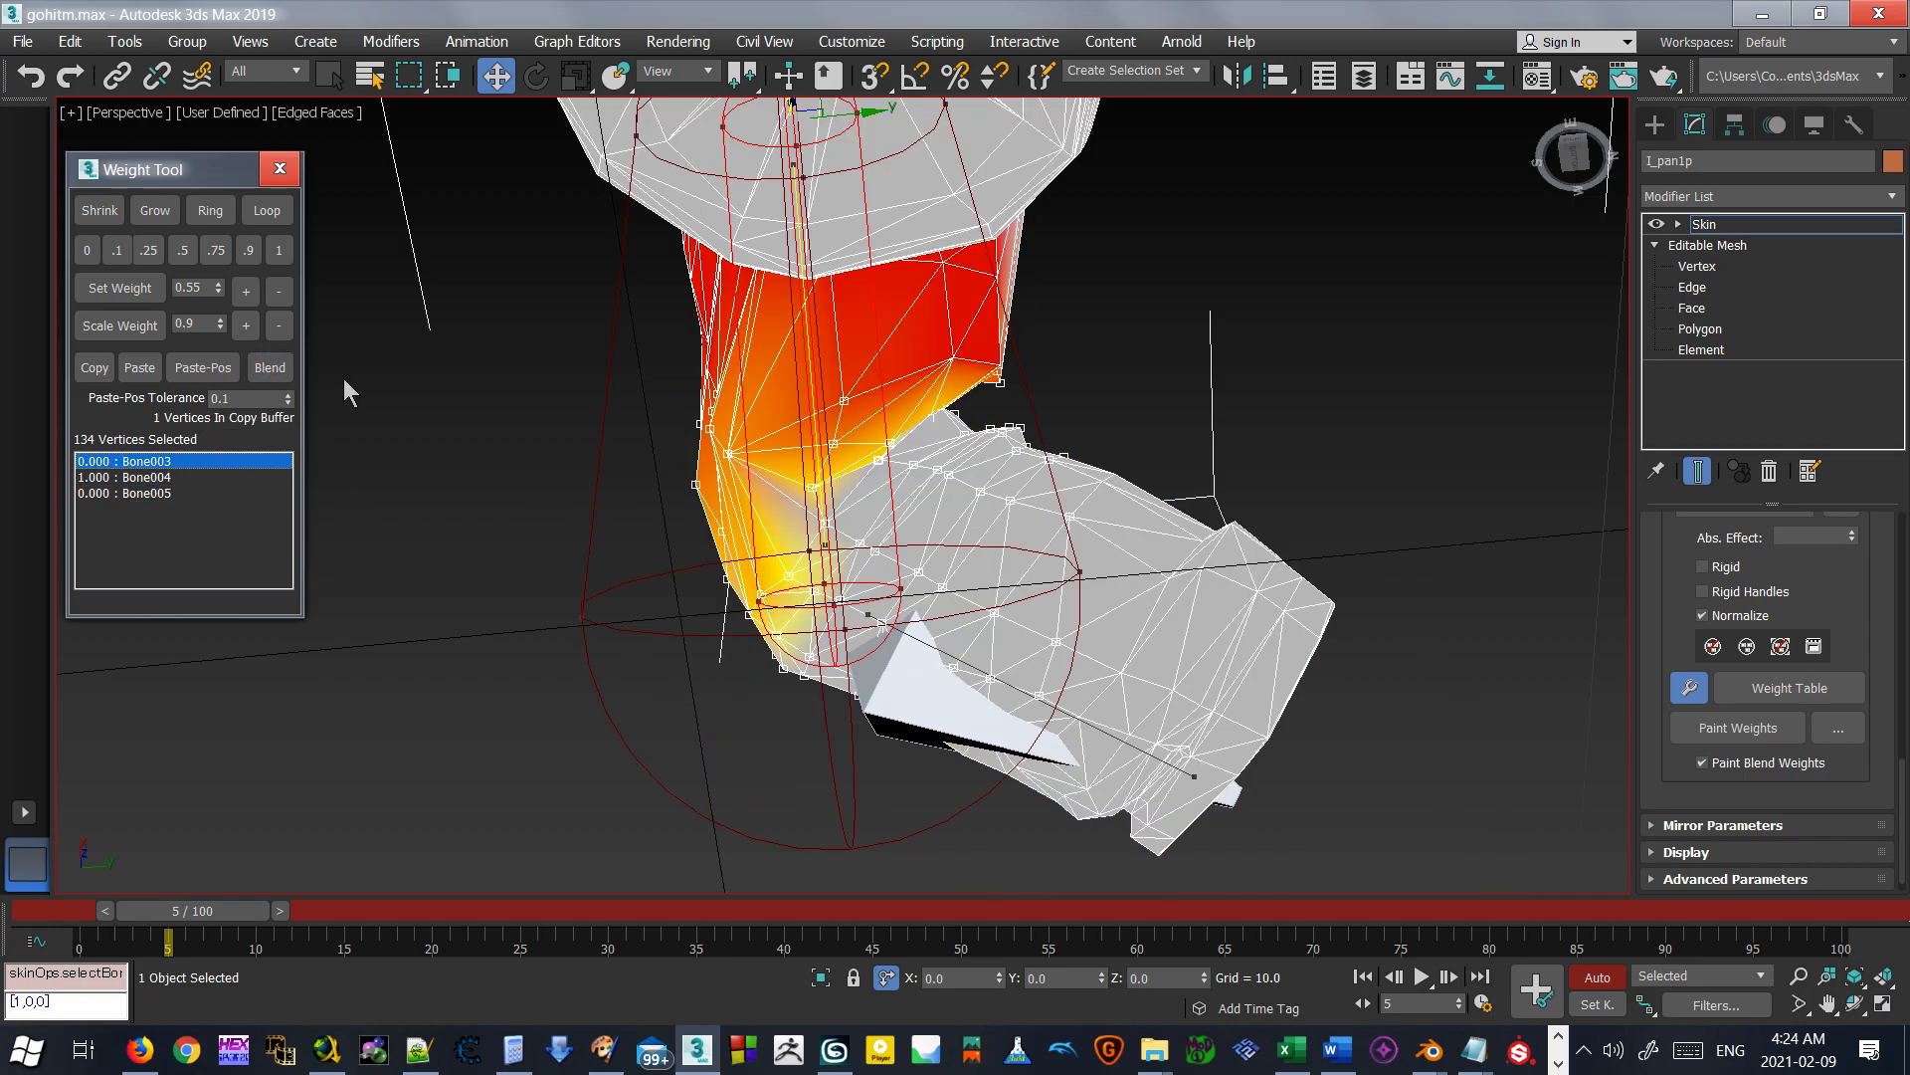
click(270, 367)
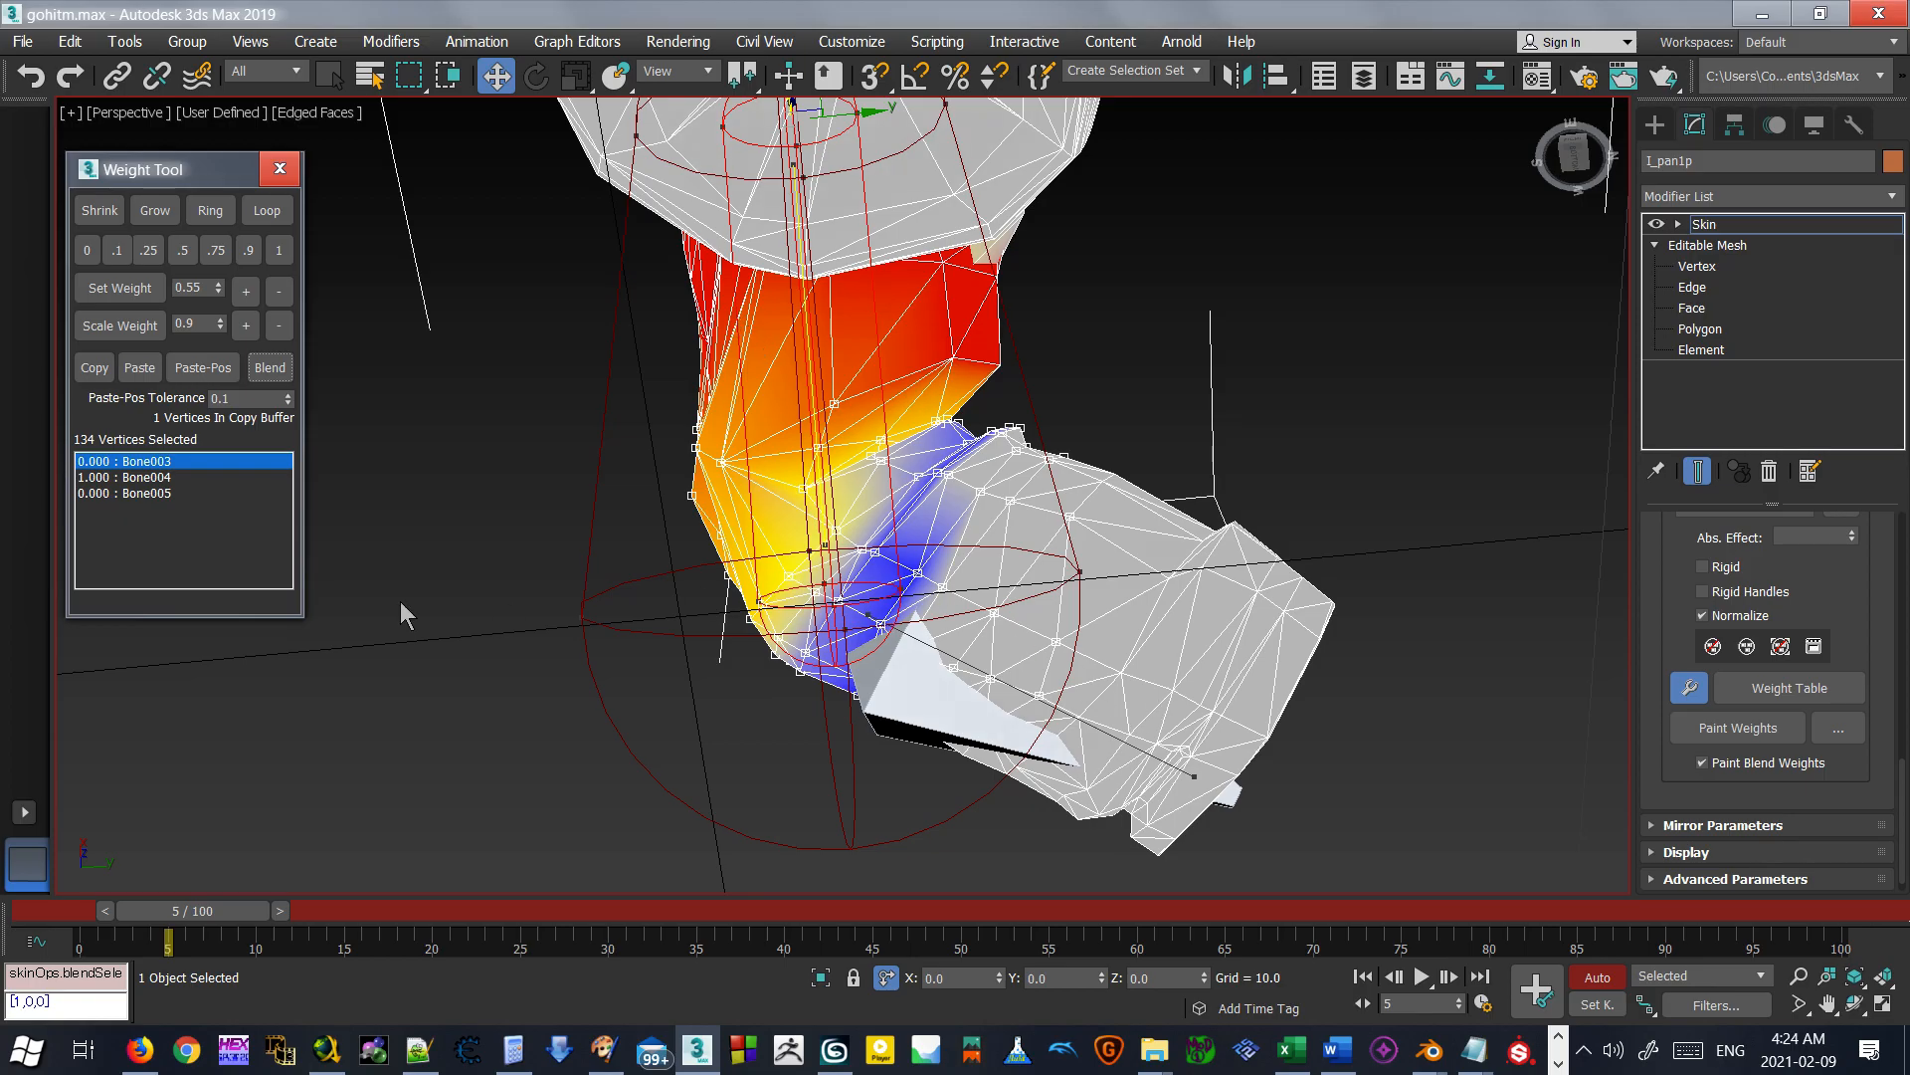
Give the stray inner-thigh vertices left behind by the raised leg a Bone003 weight of 1.
click(169, 494)
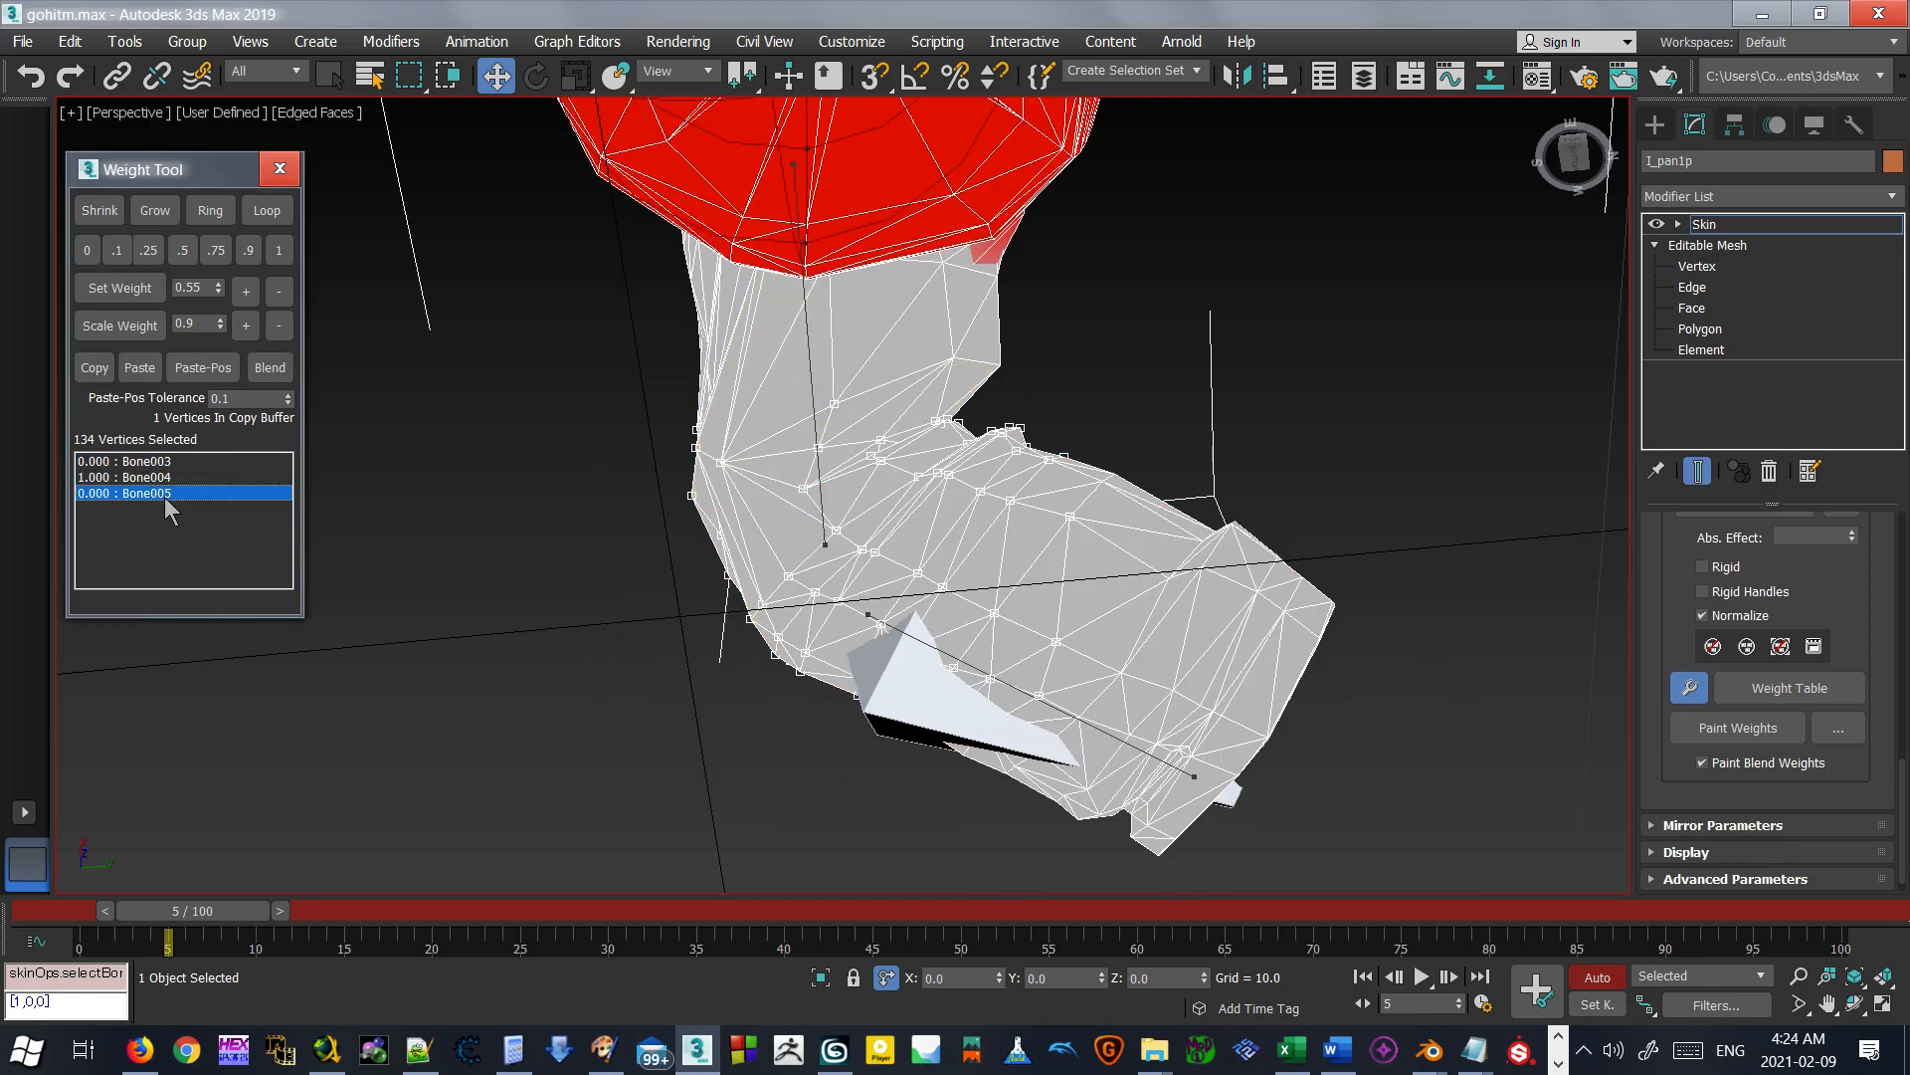
alt+middle_drag(647, 547, 557, 587)
scroll(733, 491, down, 4)
alt+middle_drag(733, 490, 908, 601)
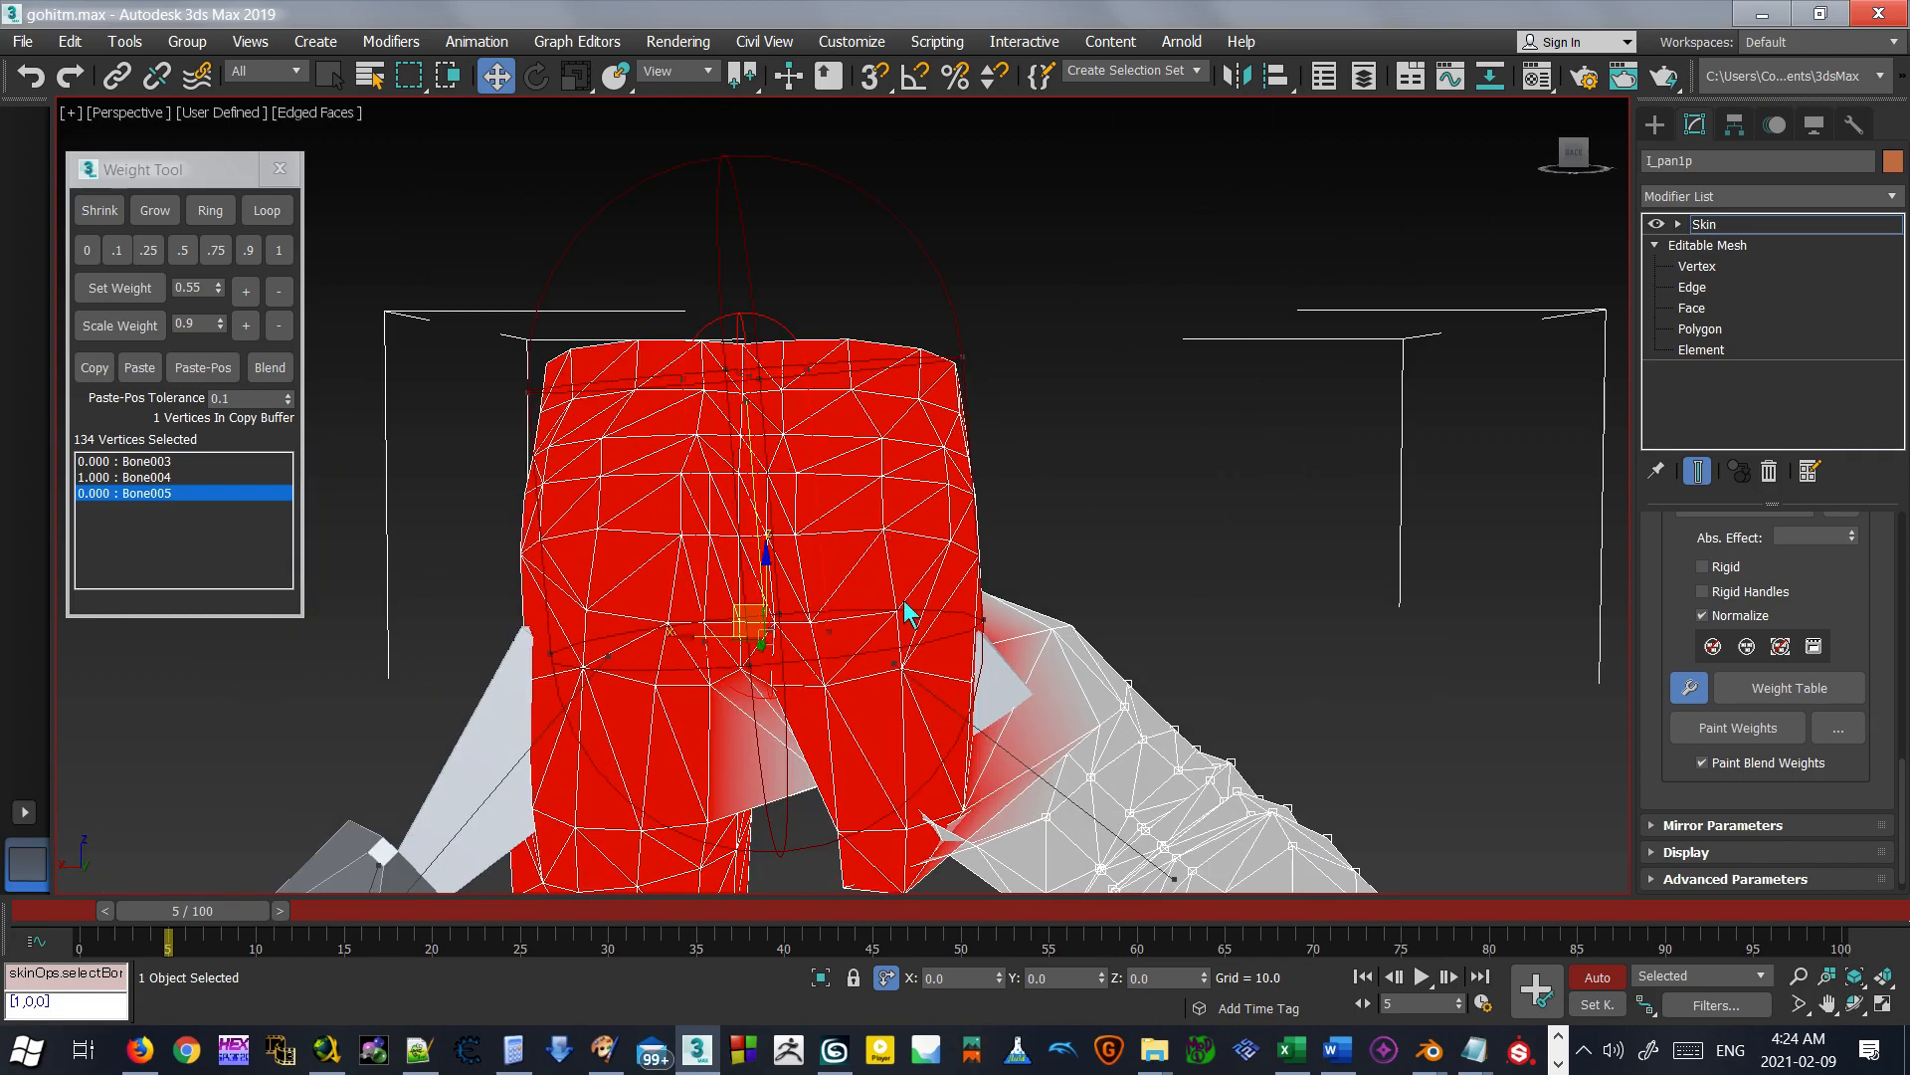
click(947, 705)
alt+middle_drag(948, 705, 1004, 597)
drag(1026, 561, 846, 802)
click(278, 252)
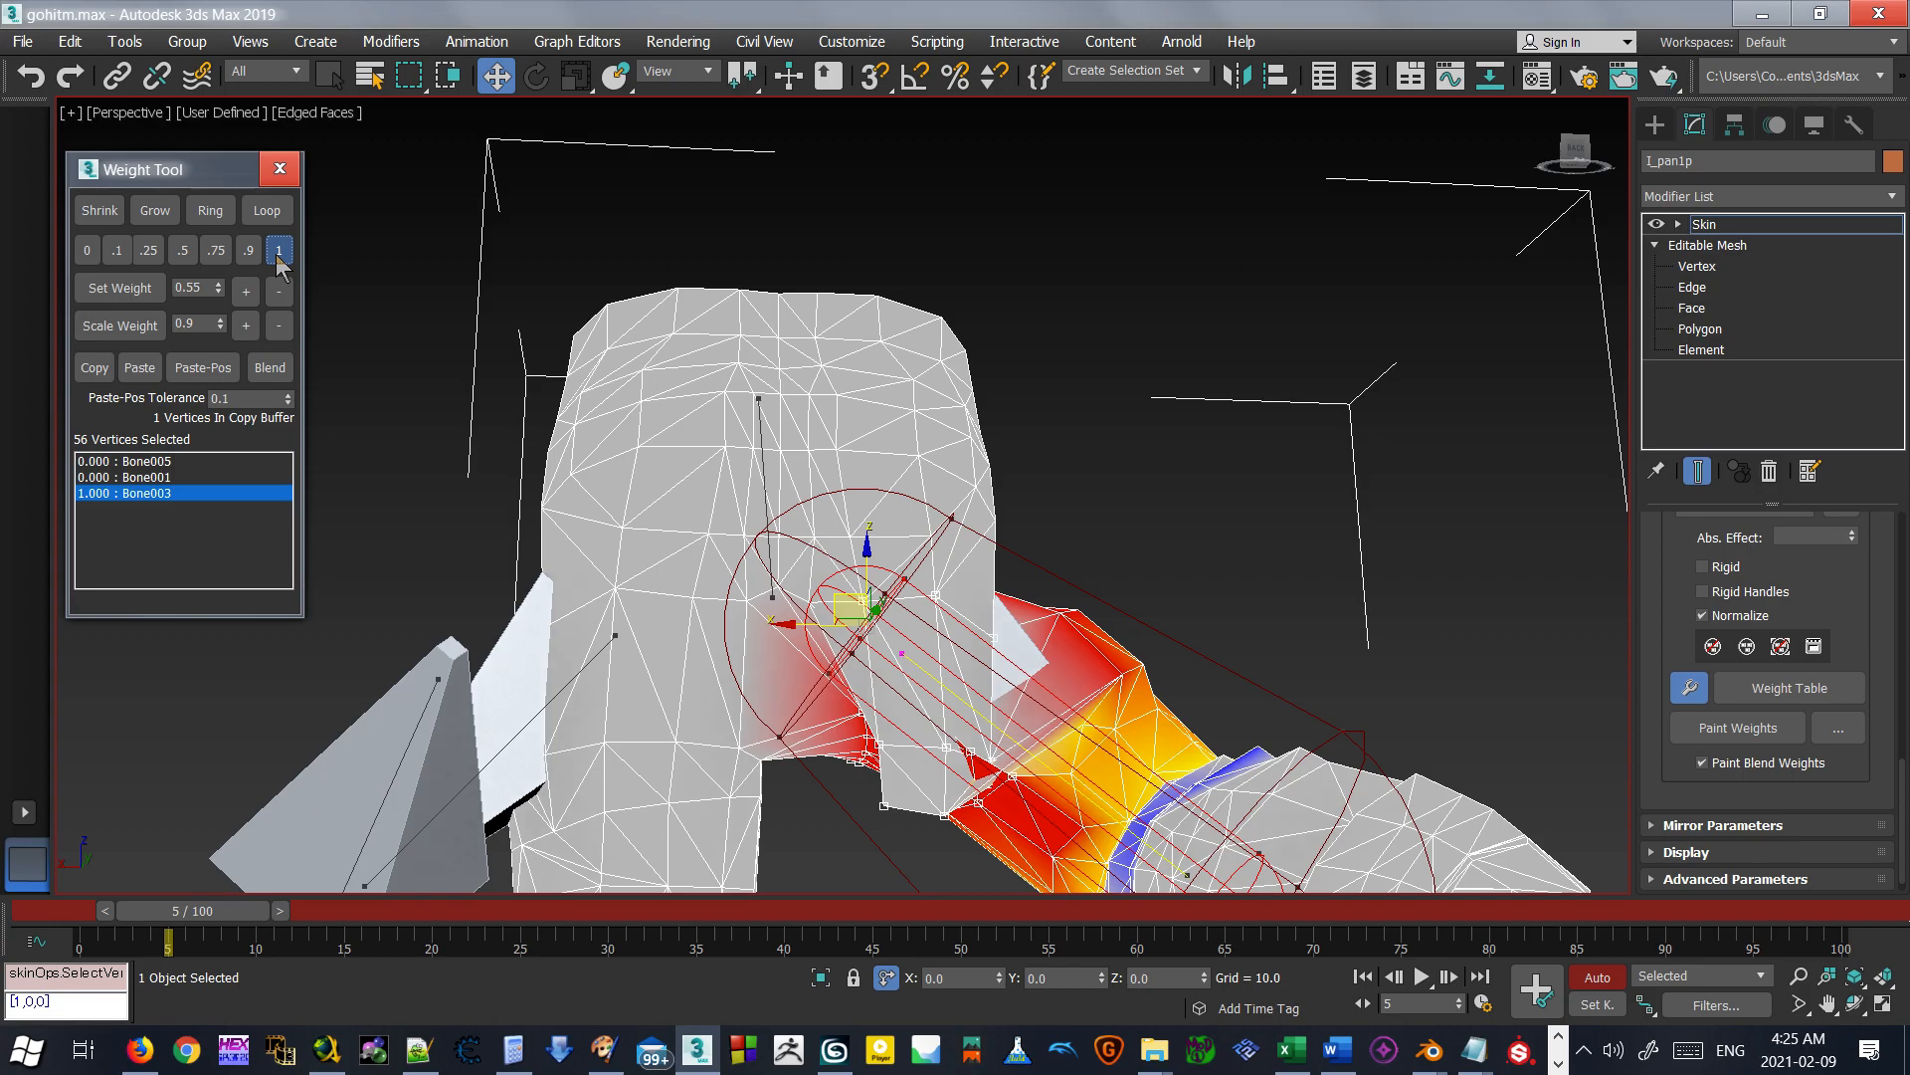
Blend the vertex weights across the hip and upper thigh of the raised leg.
drag(1047, 391, 774, 832)
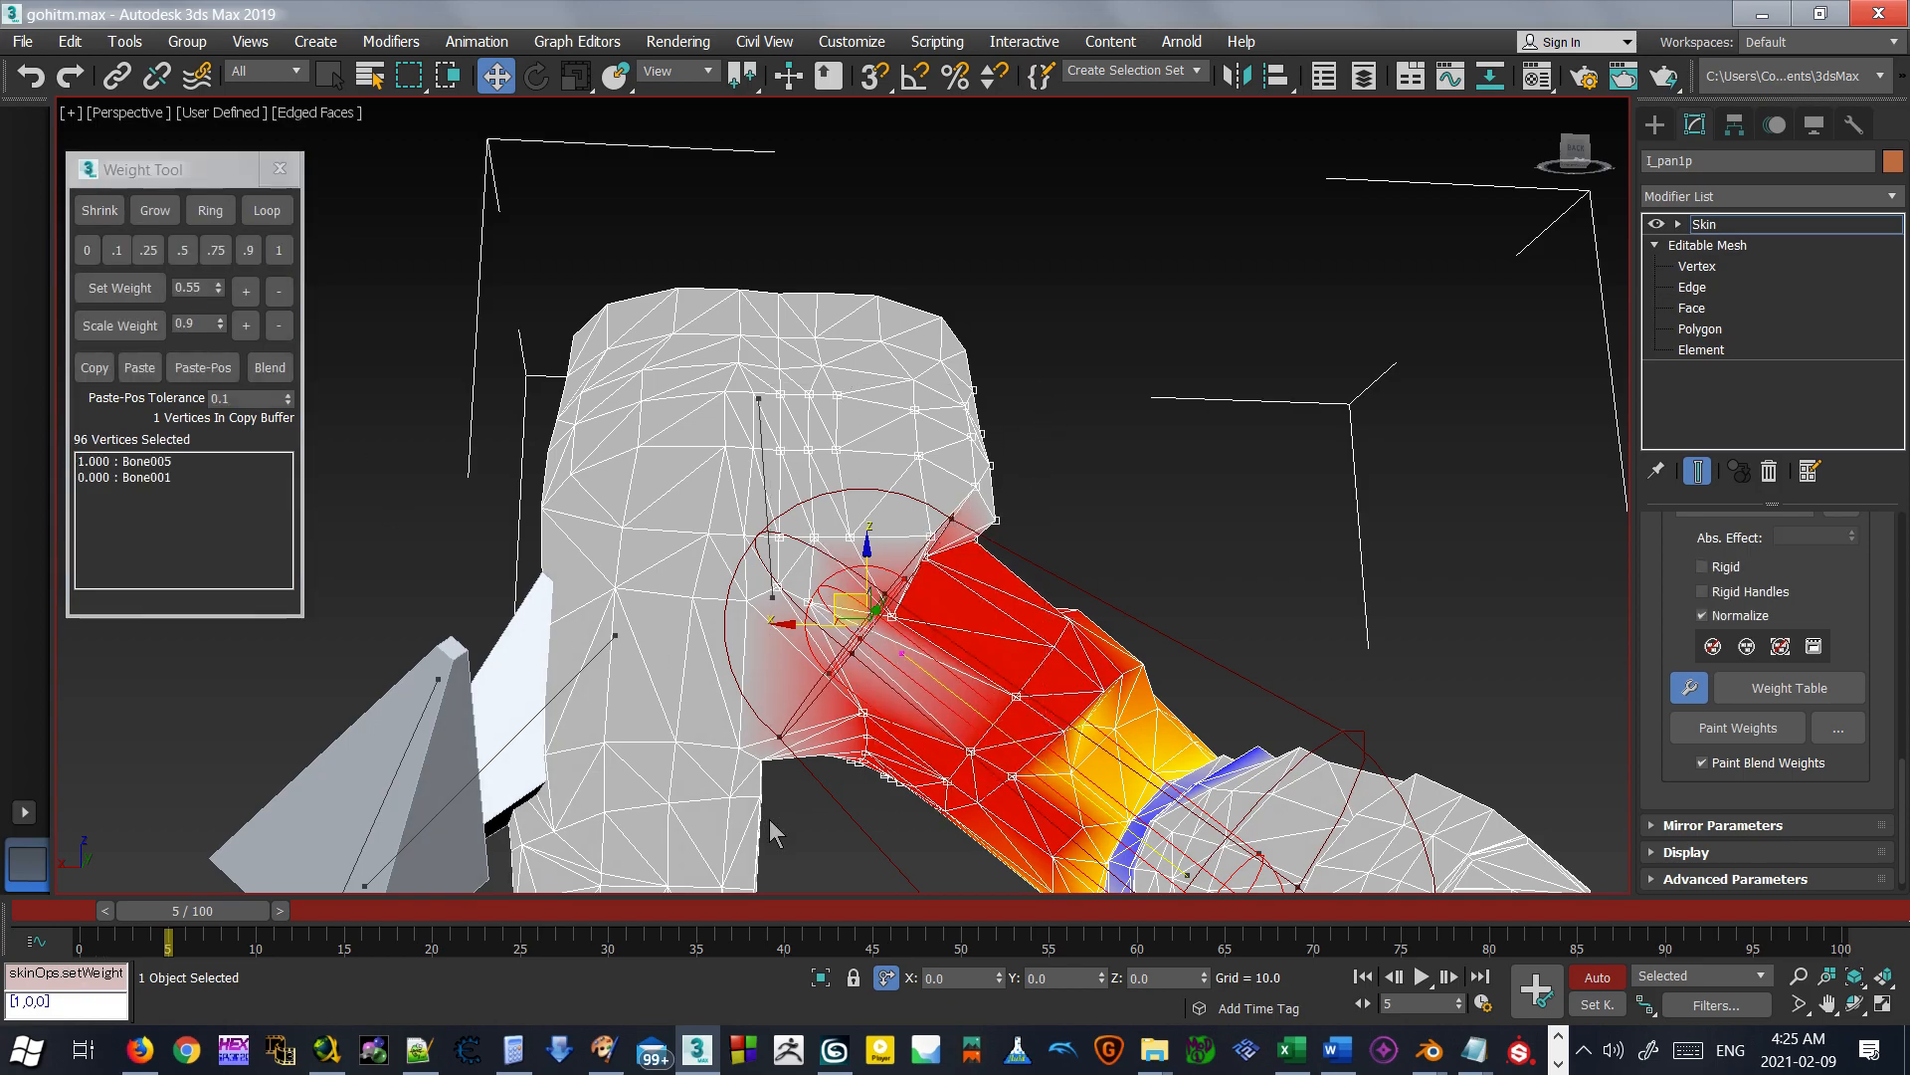
click(270, 367)
alt+middle_drag(338, 558, 455, 563)
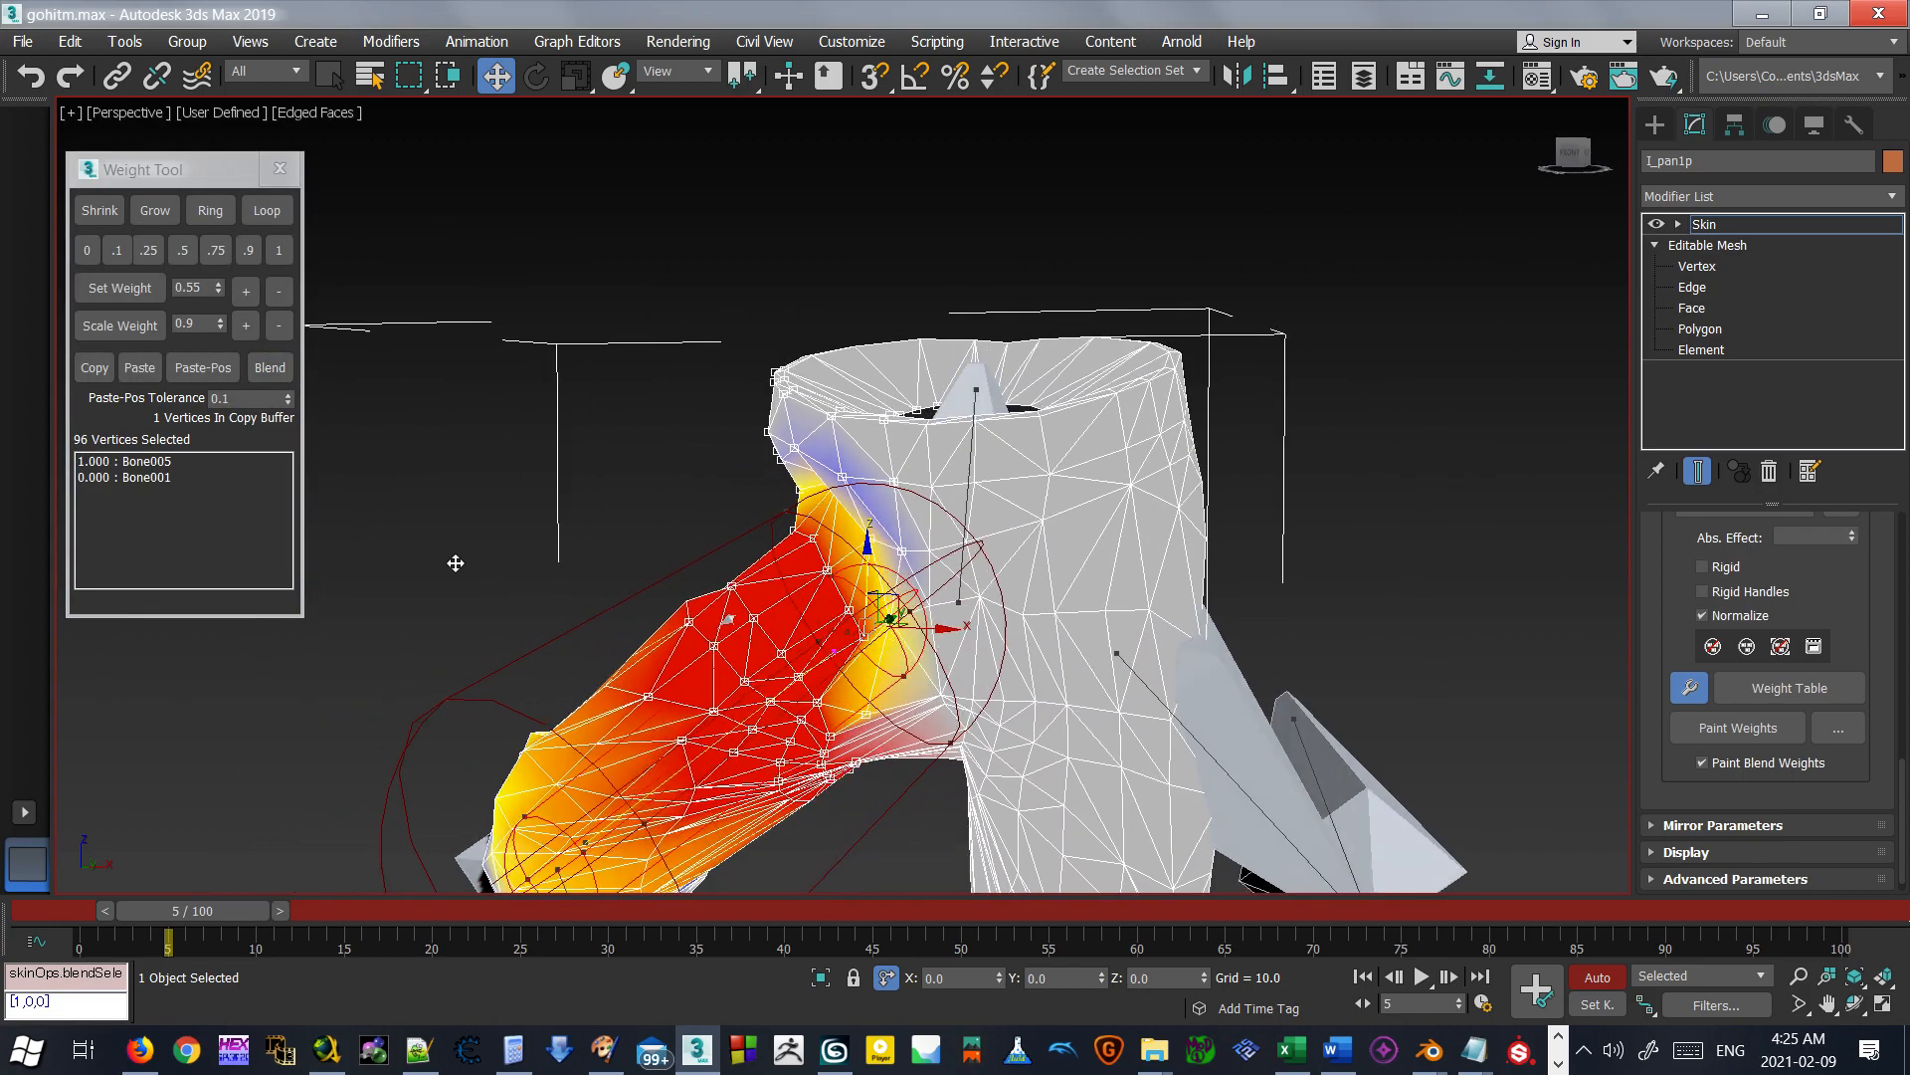
Blend the hip-side vertices' weights, scale up their Bone005 weight four times, and blend them again.
click(169, 476)
click(966, 459)
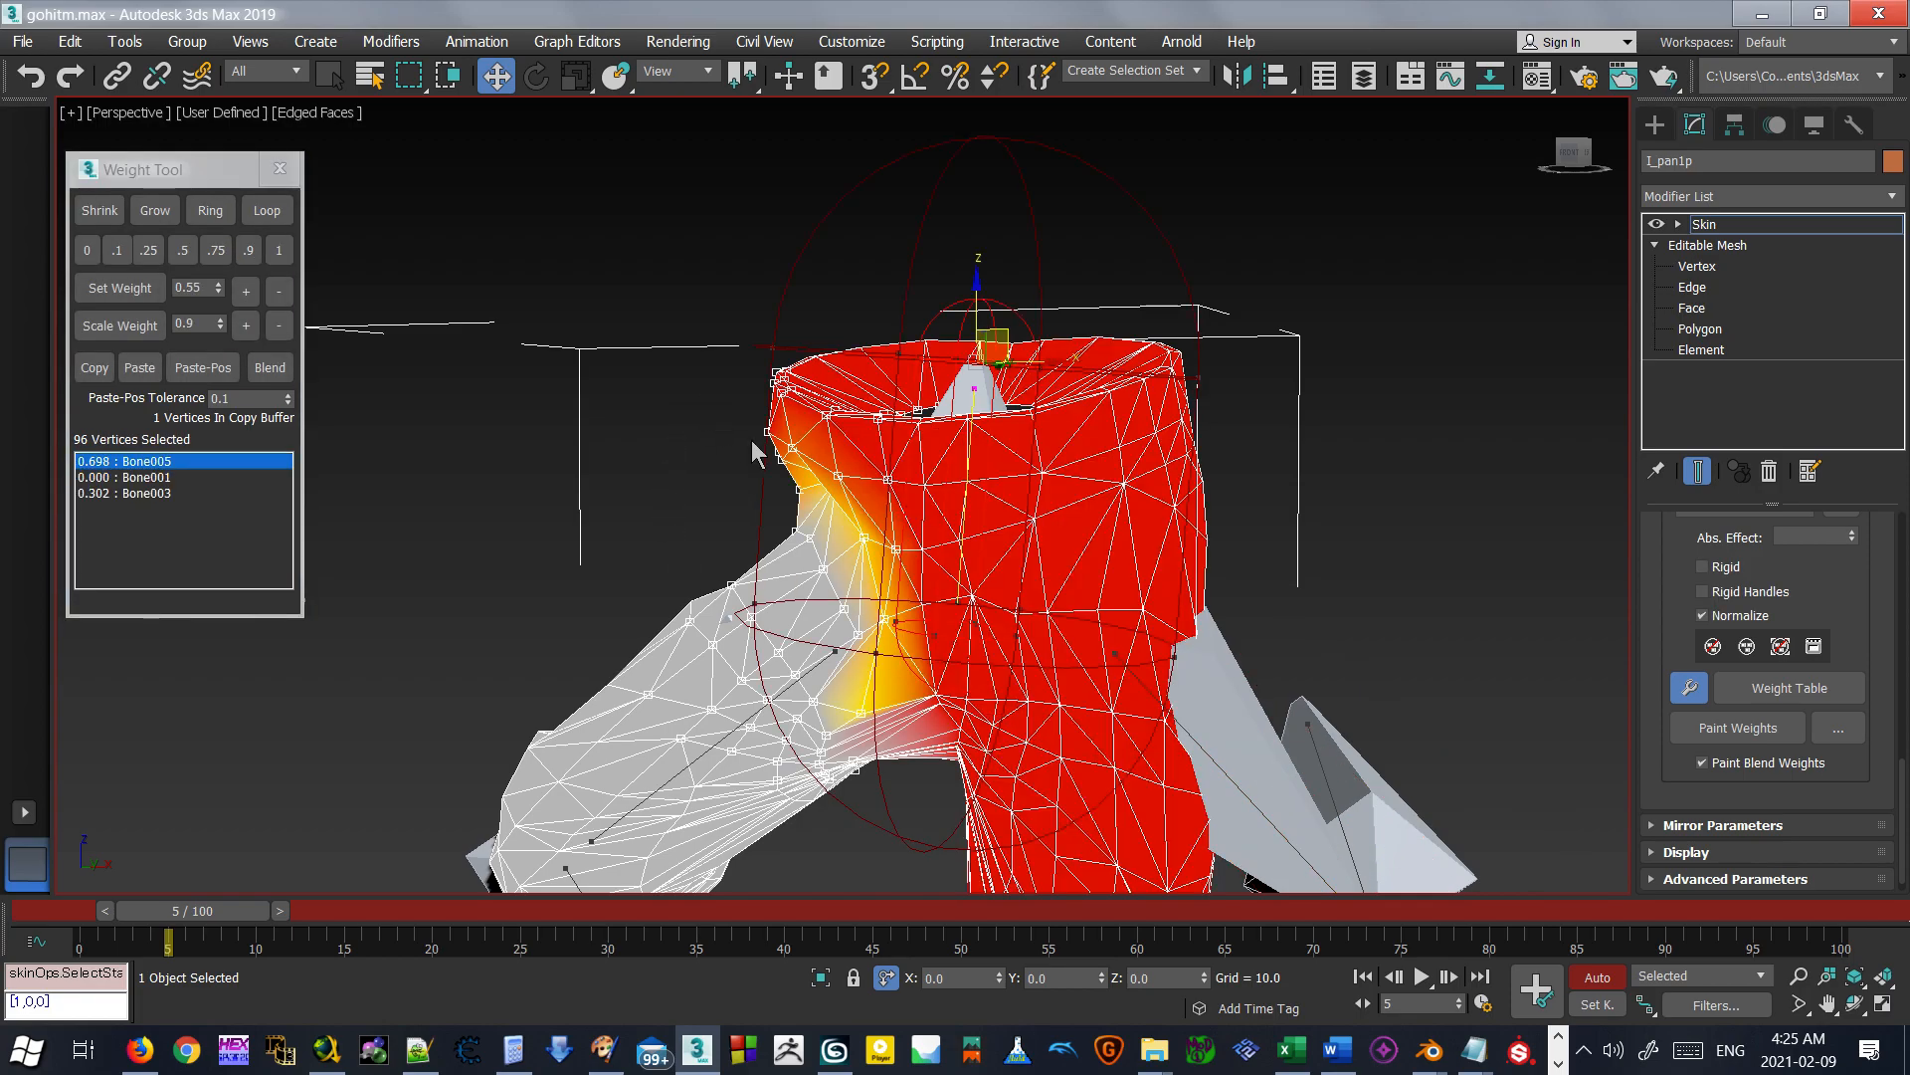
drag(766, 308, 947, 756)
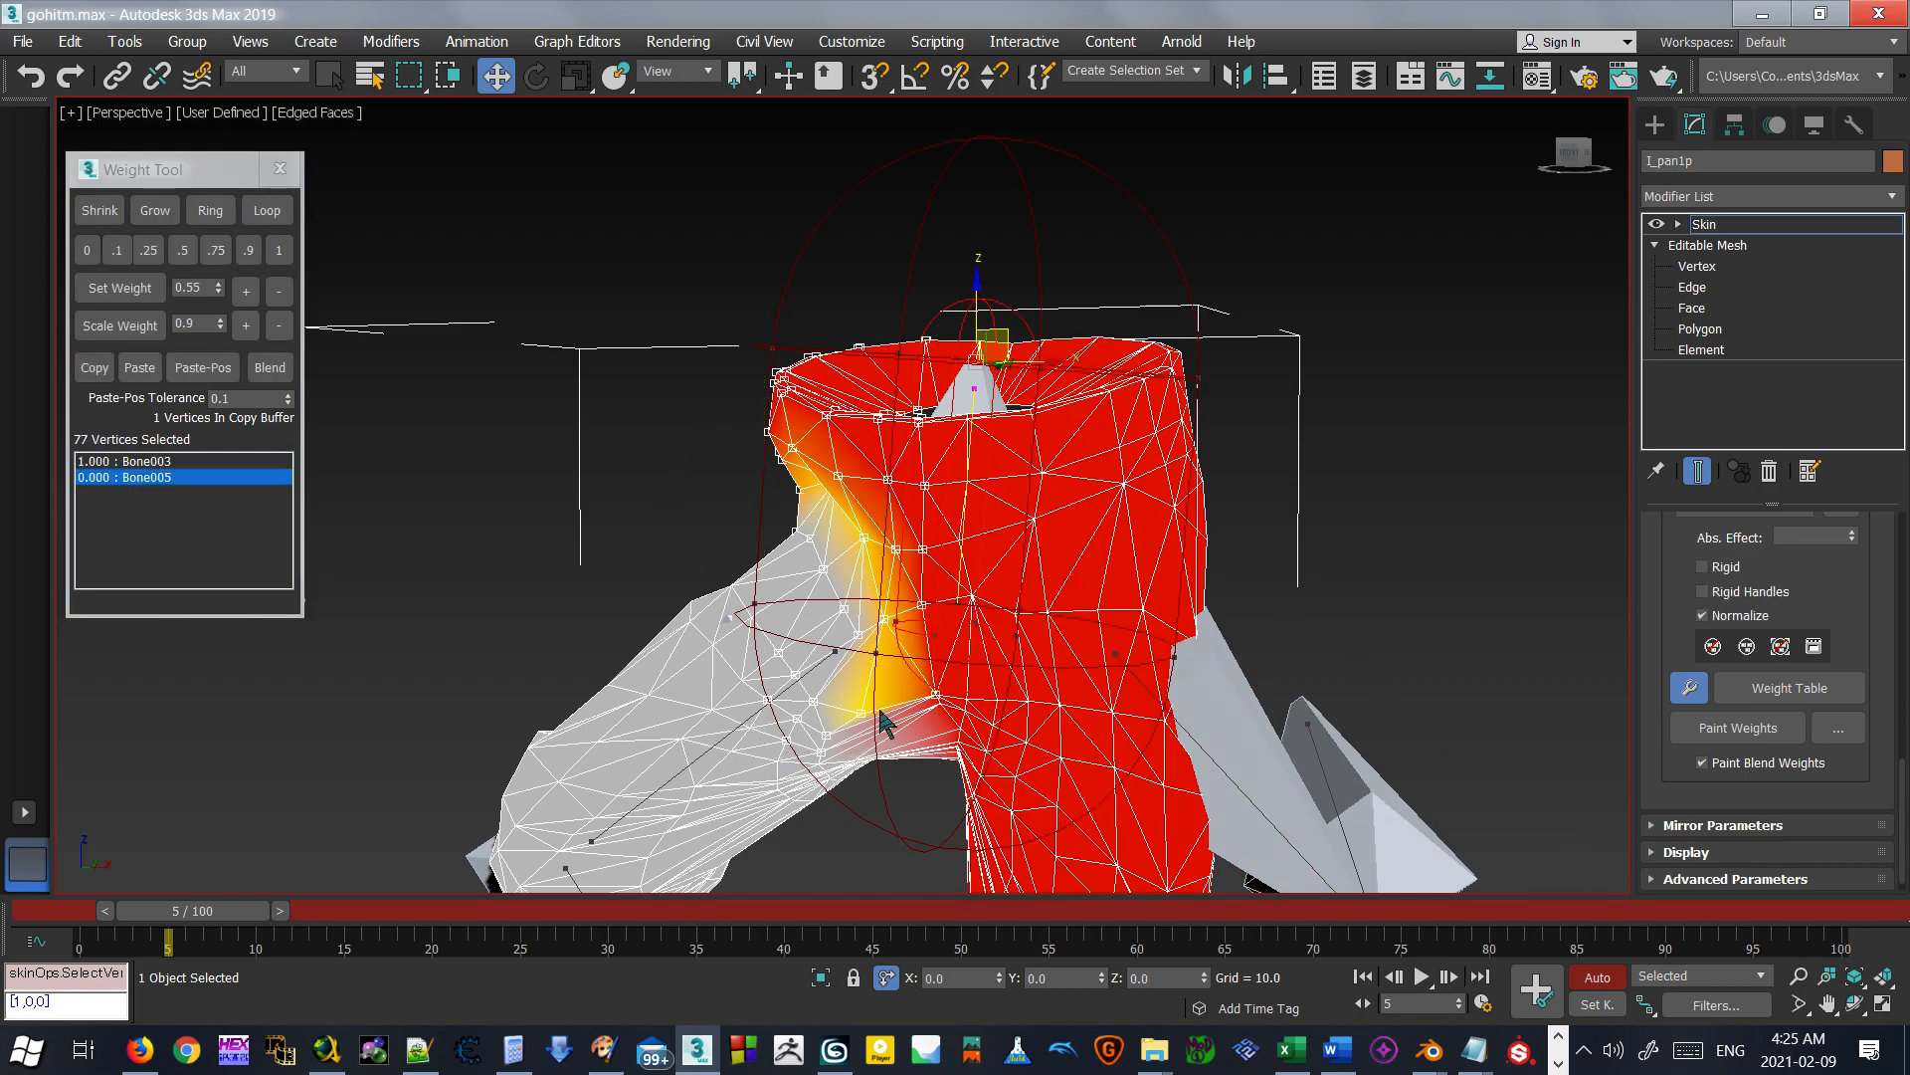
click(265, 367)
click(246, 326)
click(246, 327)
click(245, 326)
click(246, 326)
click(271, 367)
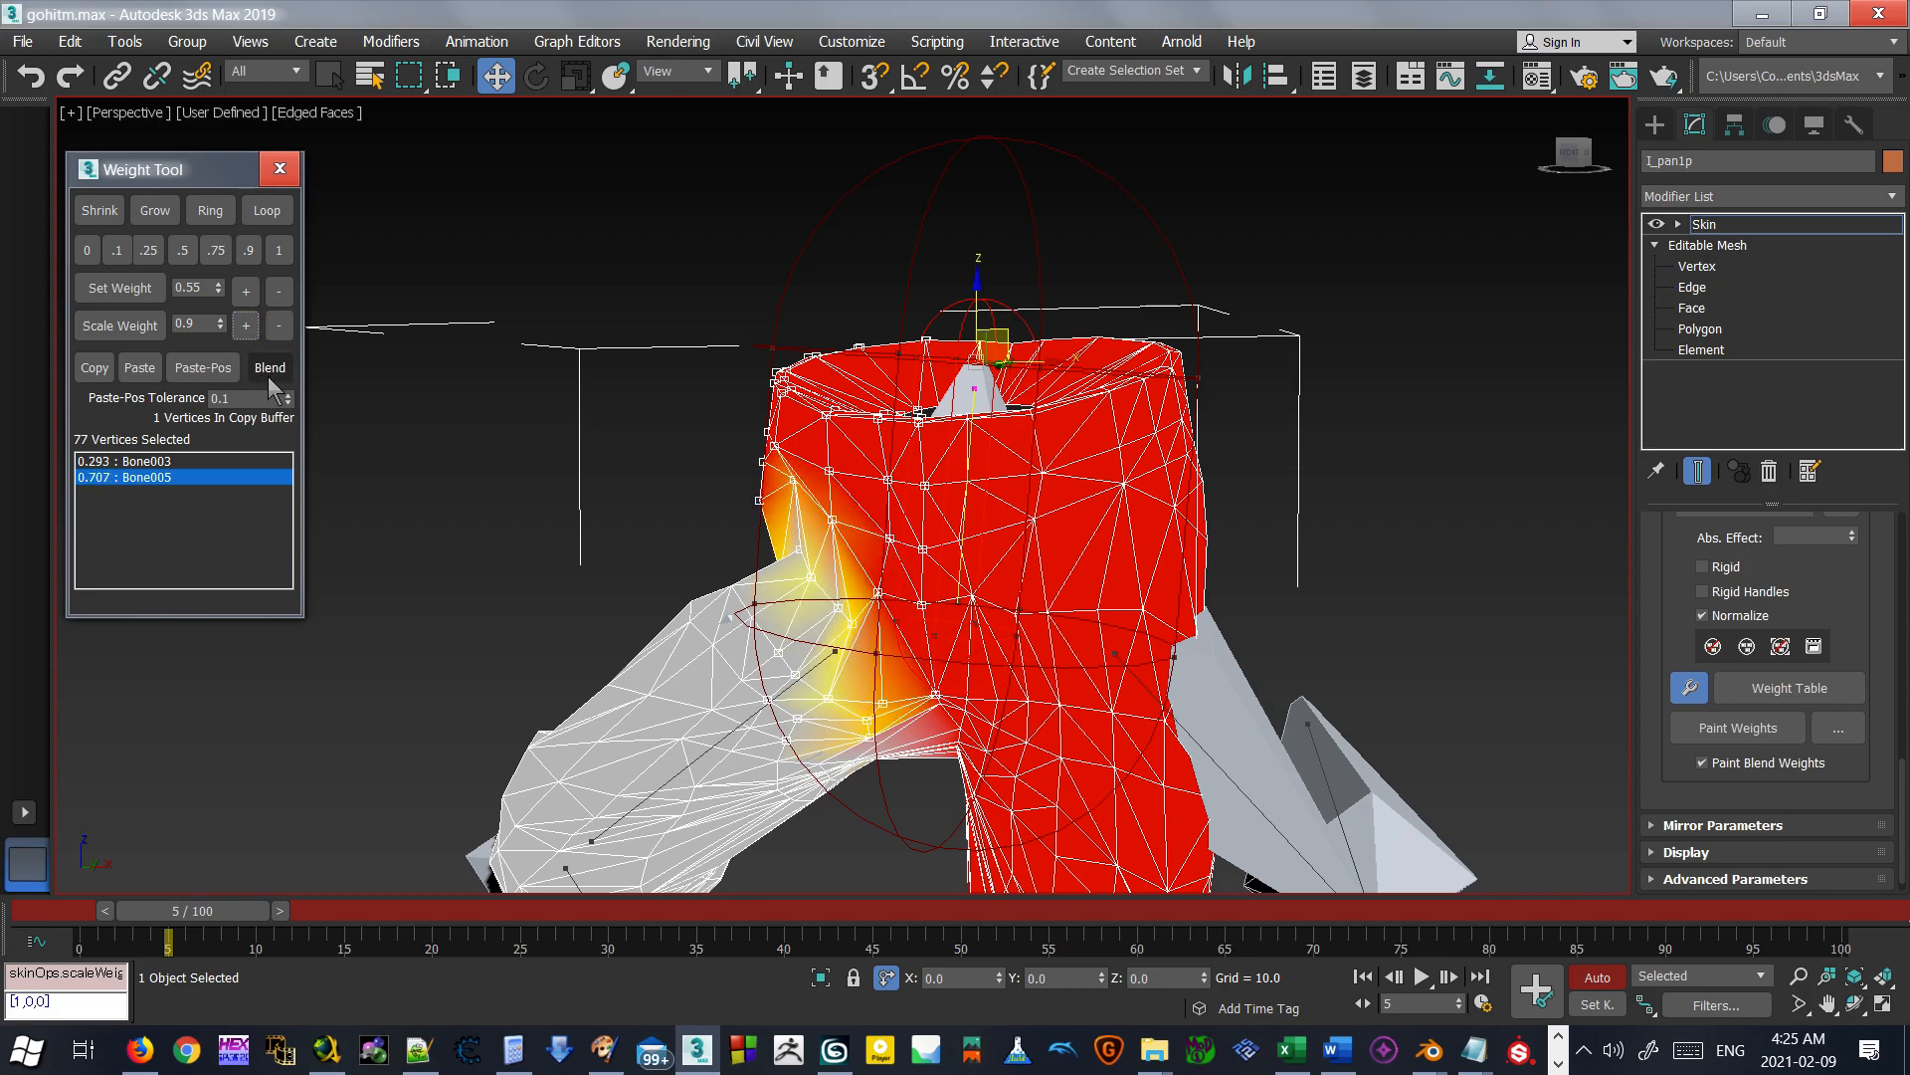
Select the vertices of the raised leg from the thigh down to the cuff.
alt+middle_drag(617, 575, 1020, 569)
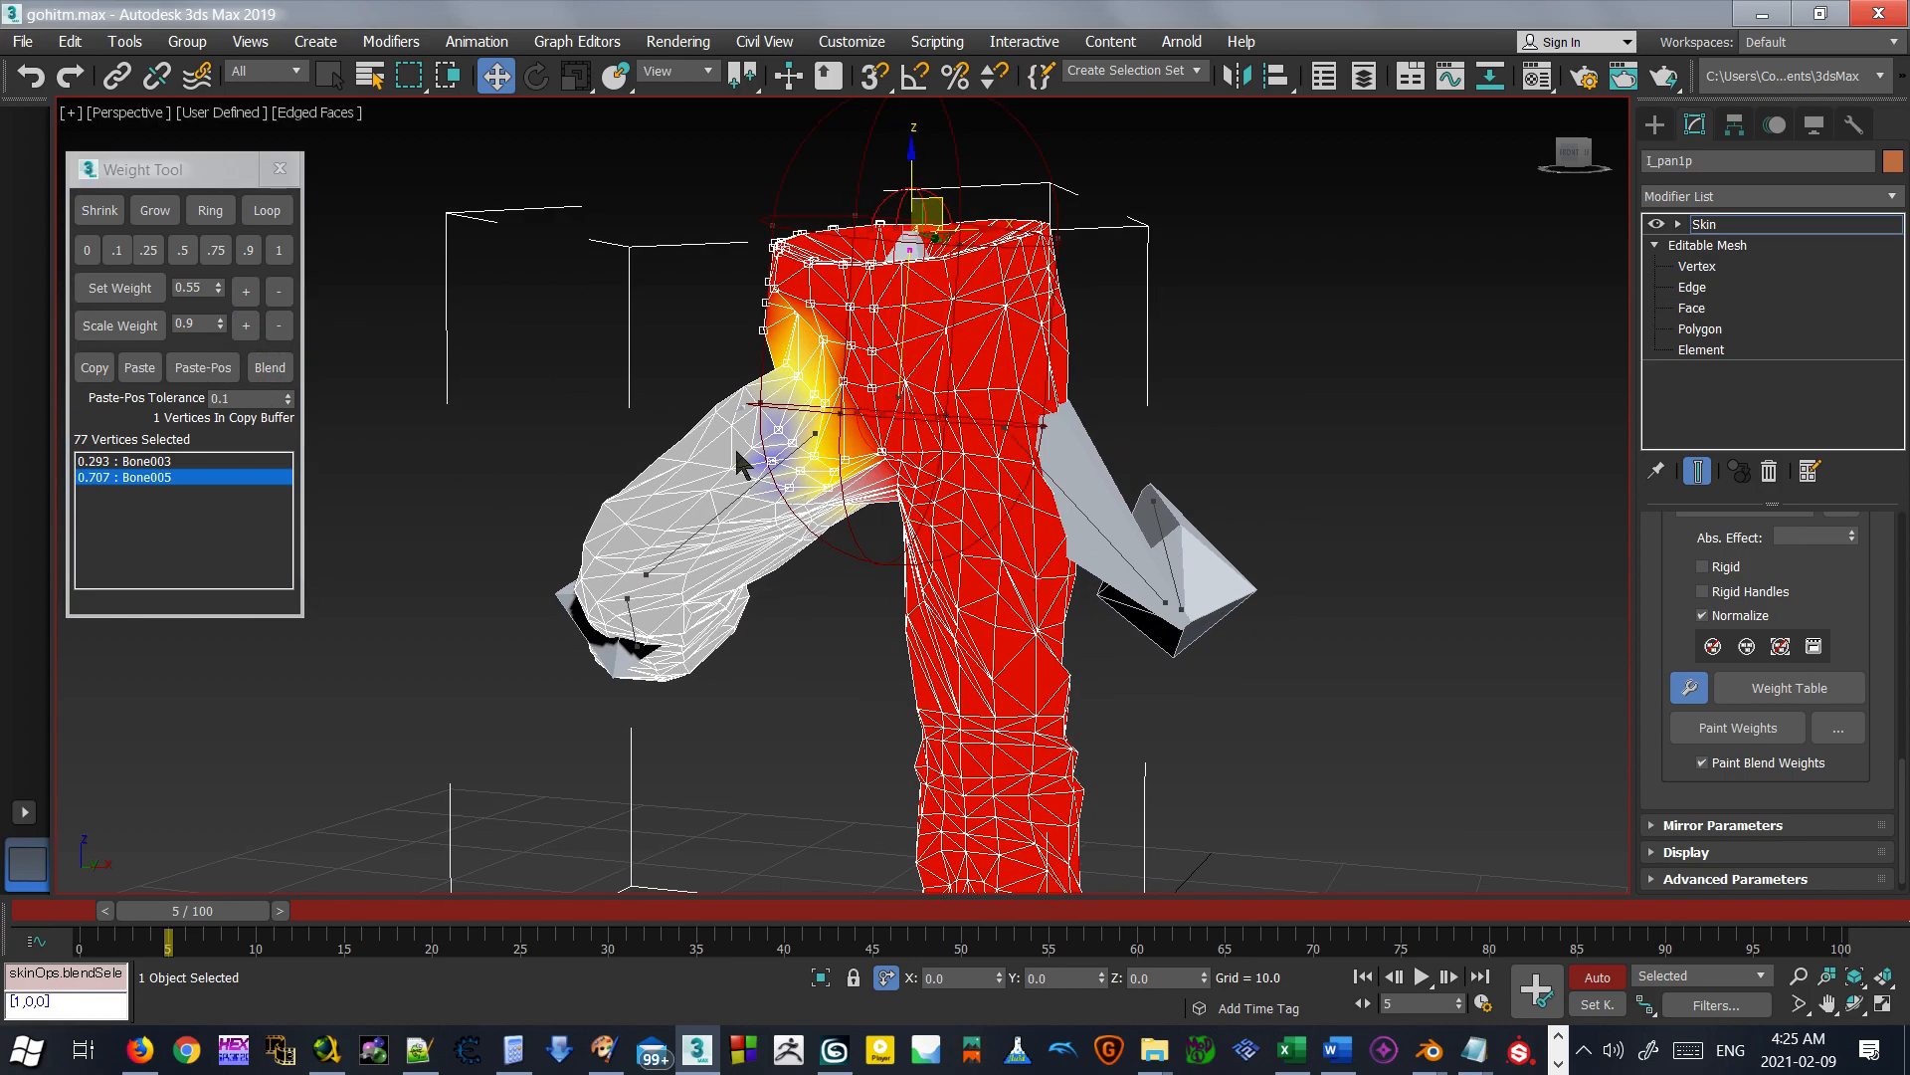
alt+middle_drag(700, 460, 776, 637)
click(791, 677)
drag(440, 403, 796, 826)
alt+middle_drag(677, 498, 709, 492)
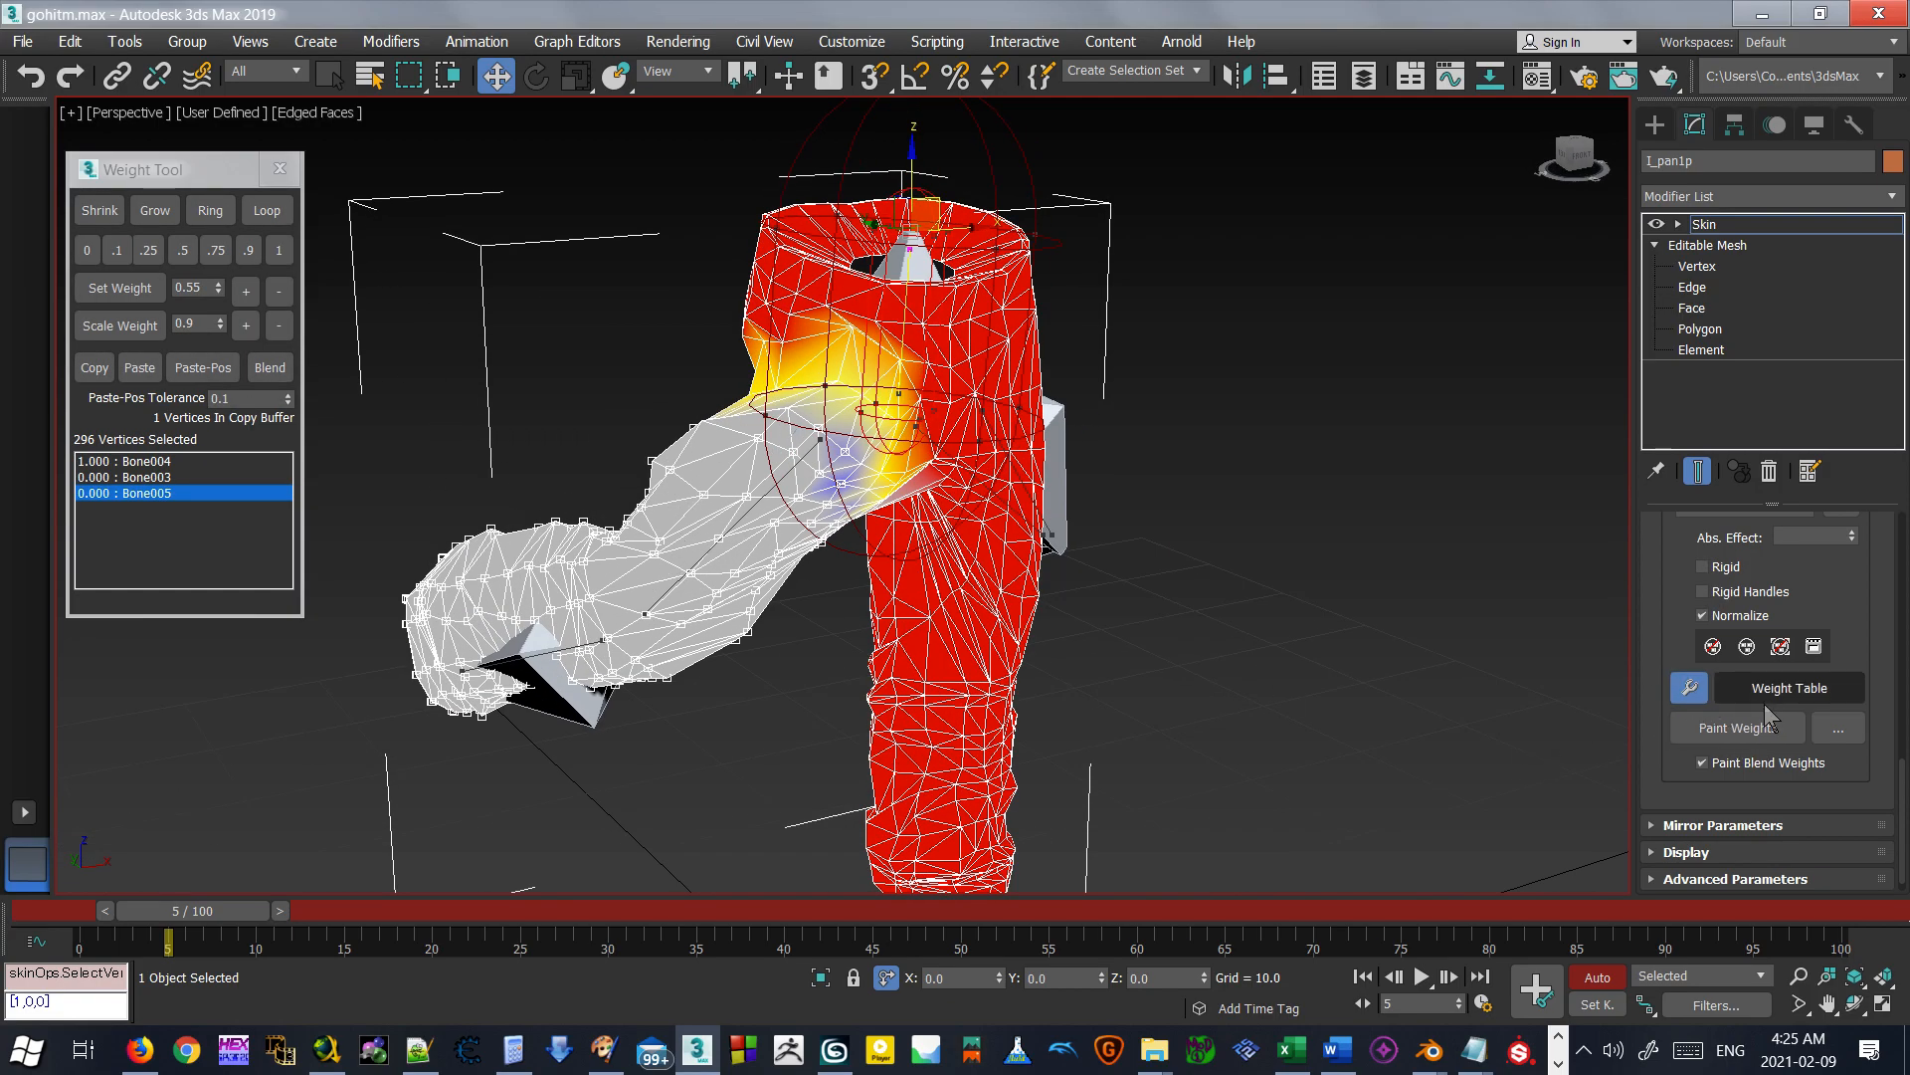
Paint skin weights over the raised leg's thigh for Bone005, opening the painter options and closing them when finished.
click(1743, 728)
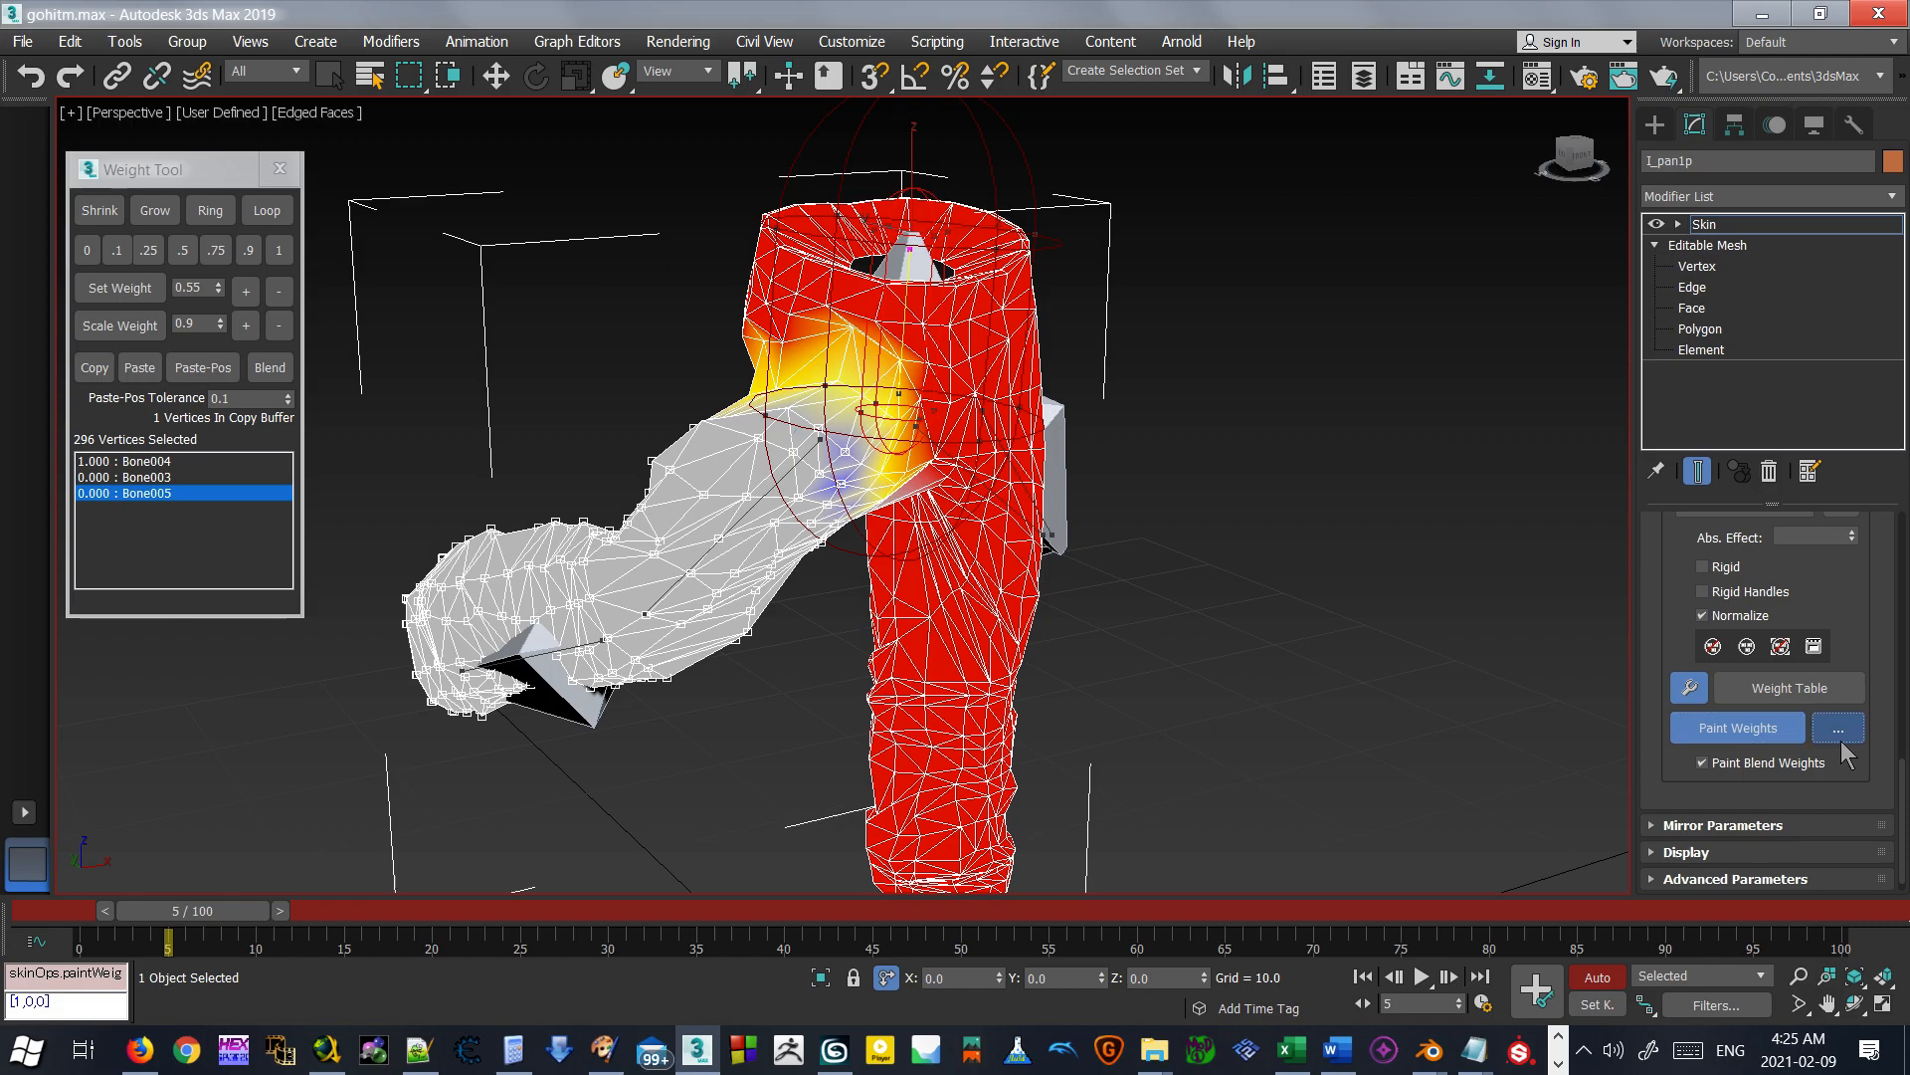
click(1839, 737)
drag(1216, 445, 1272, 373)
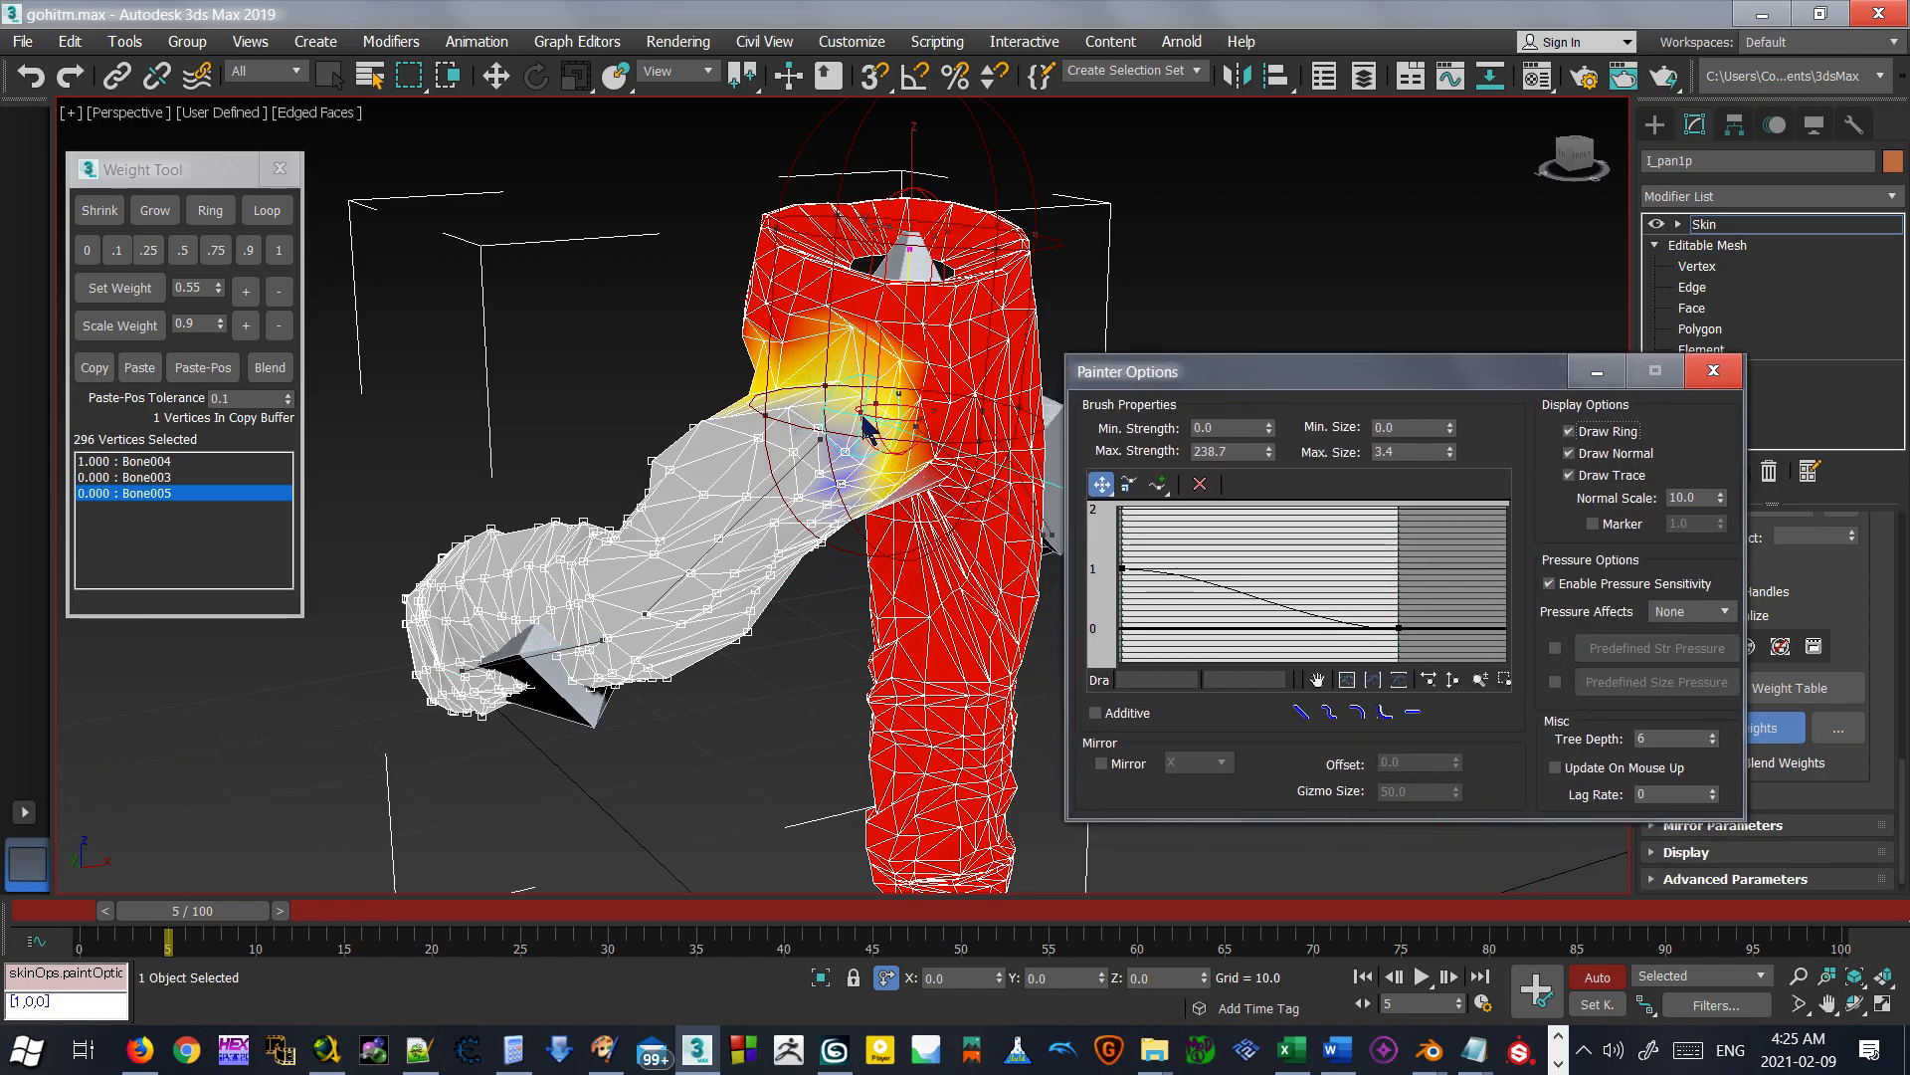
mouse_move(848, 413)
mouse_down()
mouse_move(753, 488)
mouse_move(730, 454)
mouse_move(794, 426)
mouse_move(692, 537)
mouse_up()
mouse_move(830, 438)
mouse_down()
mouse_move(759, 488)
mouse_move(806, 503)
mouse_move(748, 453)
mouse_move(729, 472)
mouse_up()
alt+middle_drag(846, 581, 725, 540)
mouse_move(865, 455)
alt+middle_down()
mouse_move(816, 444)
mouse_move(816, 507)
alt+middle_up()
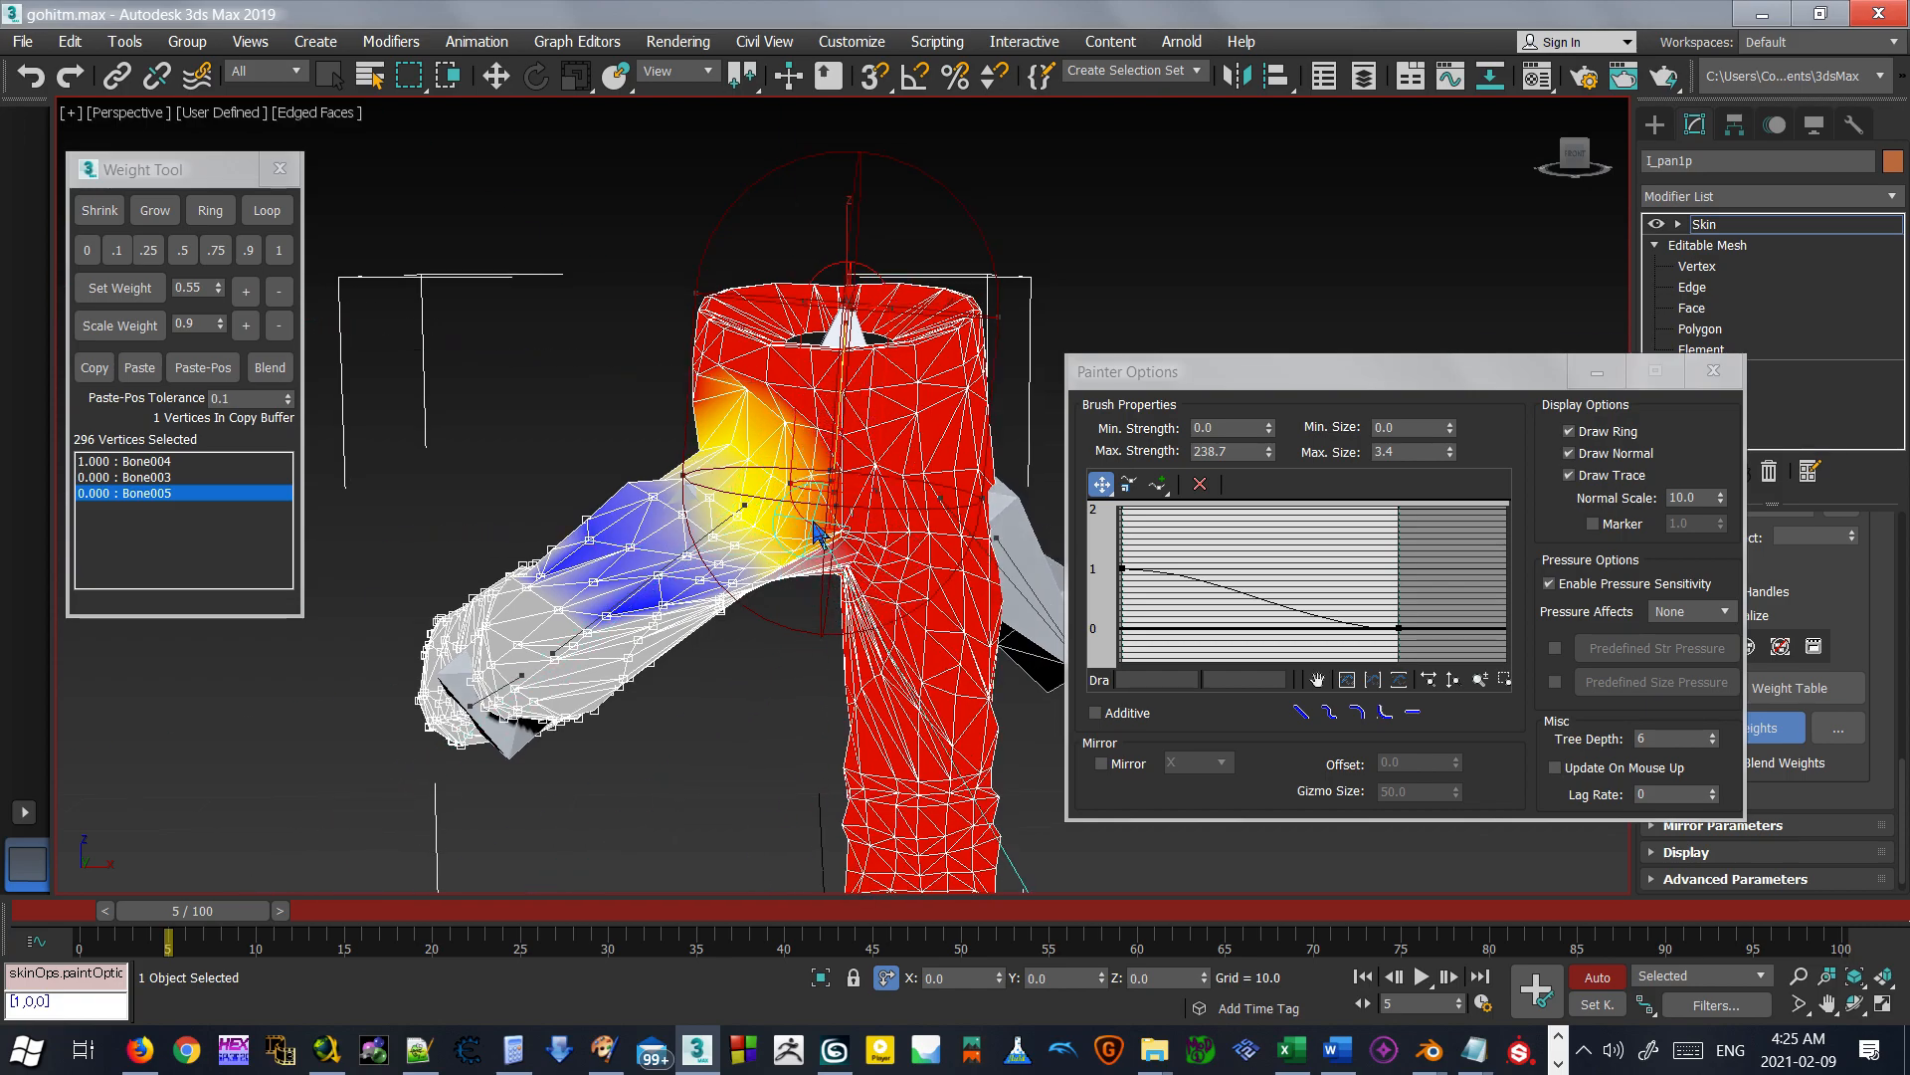
click(1713, 371)
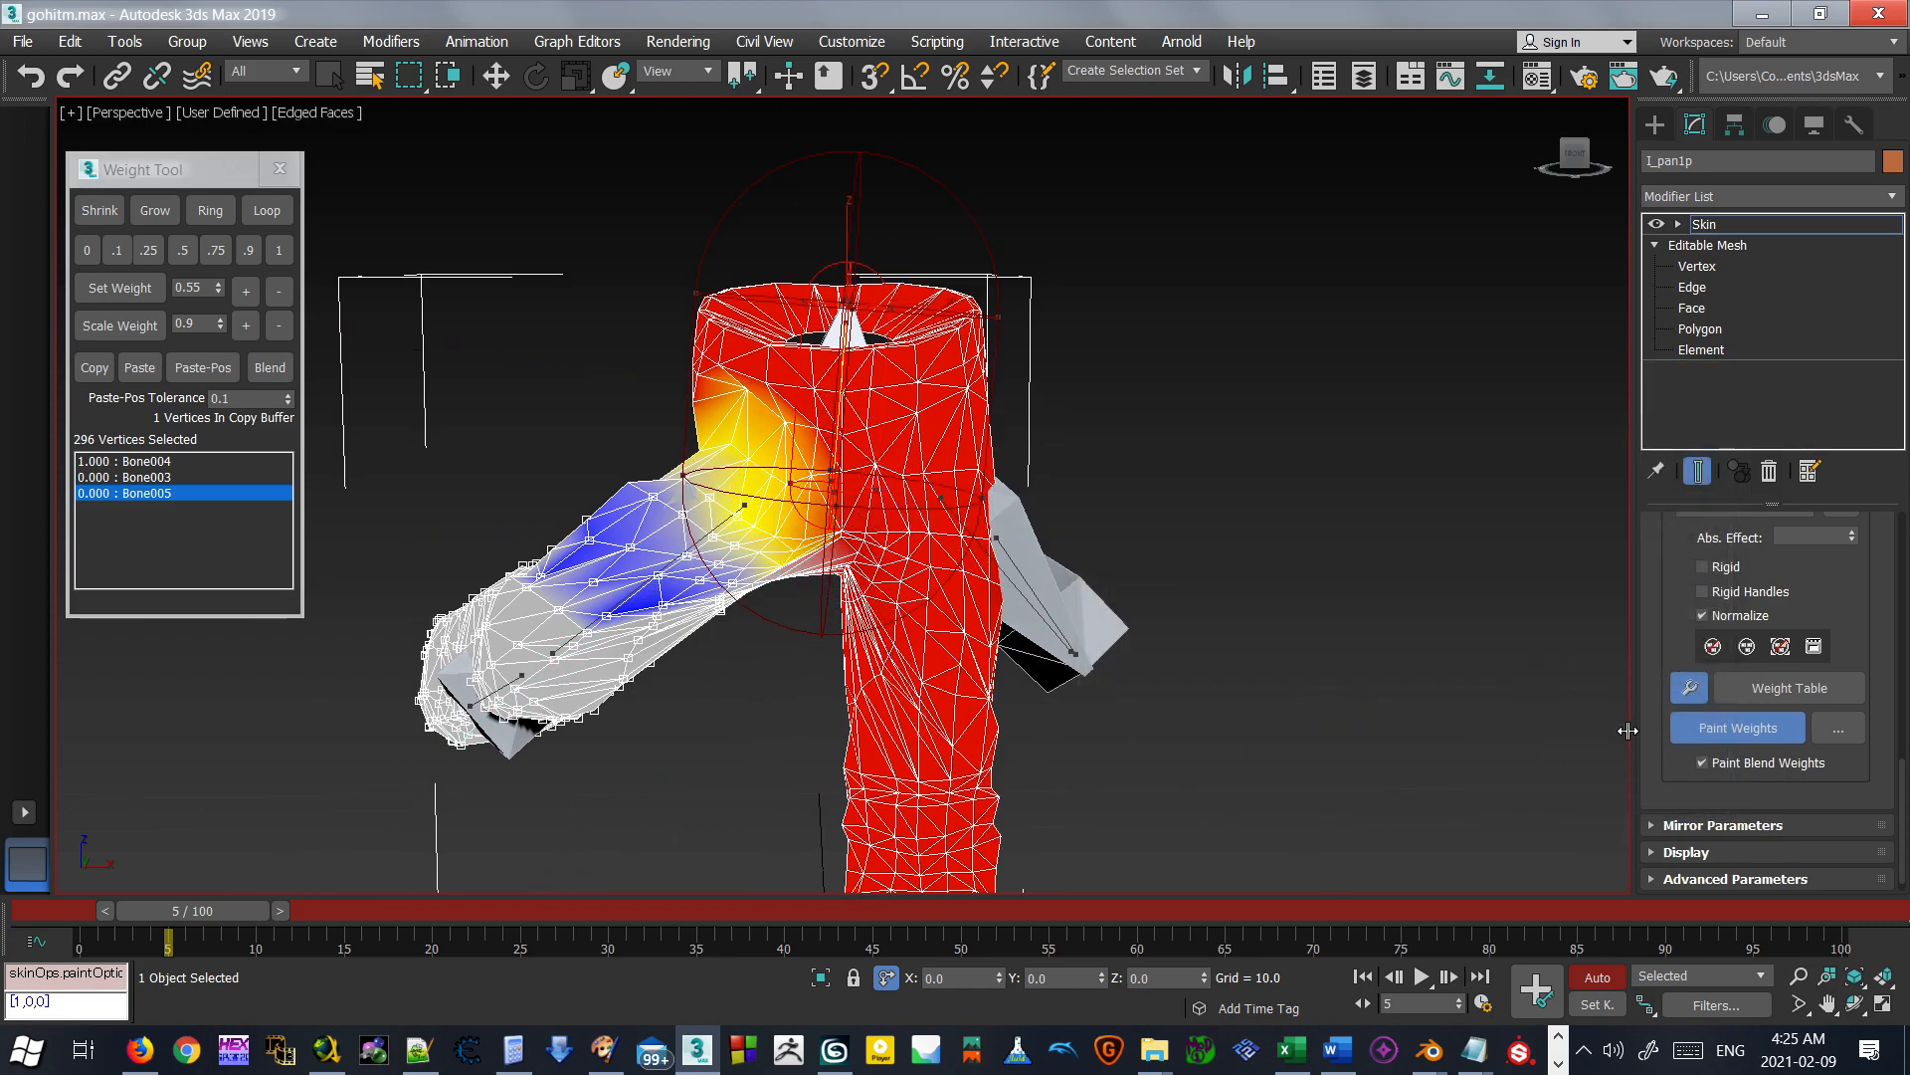
click(1736, 734)
Examine the influence of Bone004 on the raised calf and of Bone003 on the raised thigh.
mouse_move(528, 497)
middle_down()
mouse_move(461, 371)
mouse_move(552, 383)
middle_up()
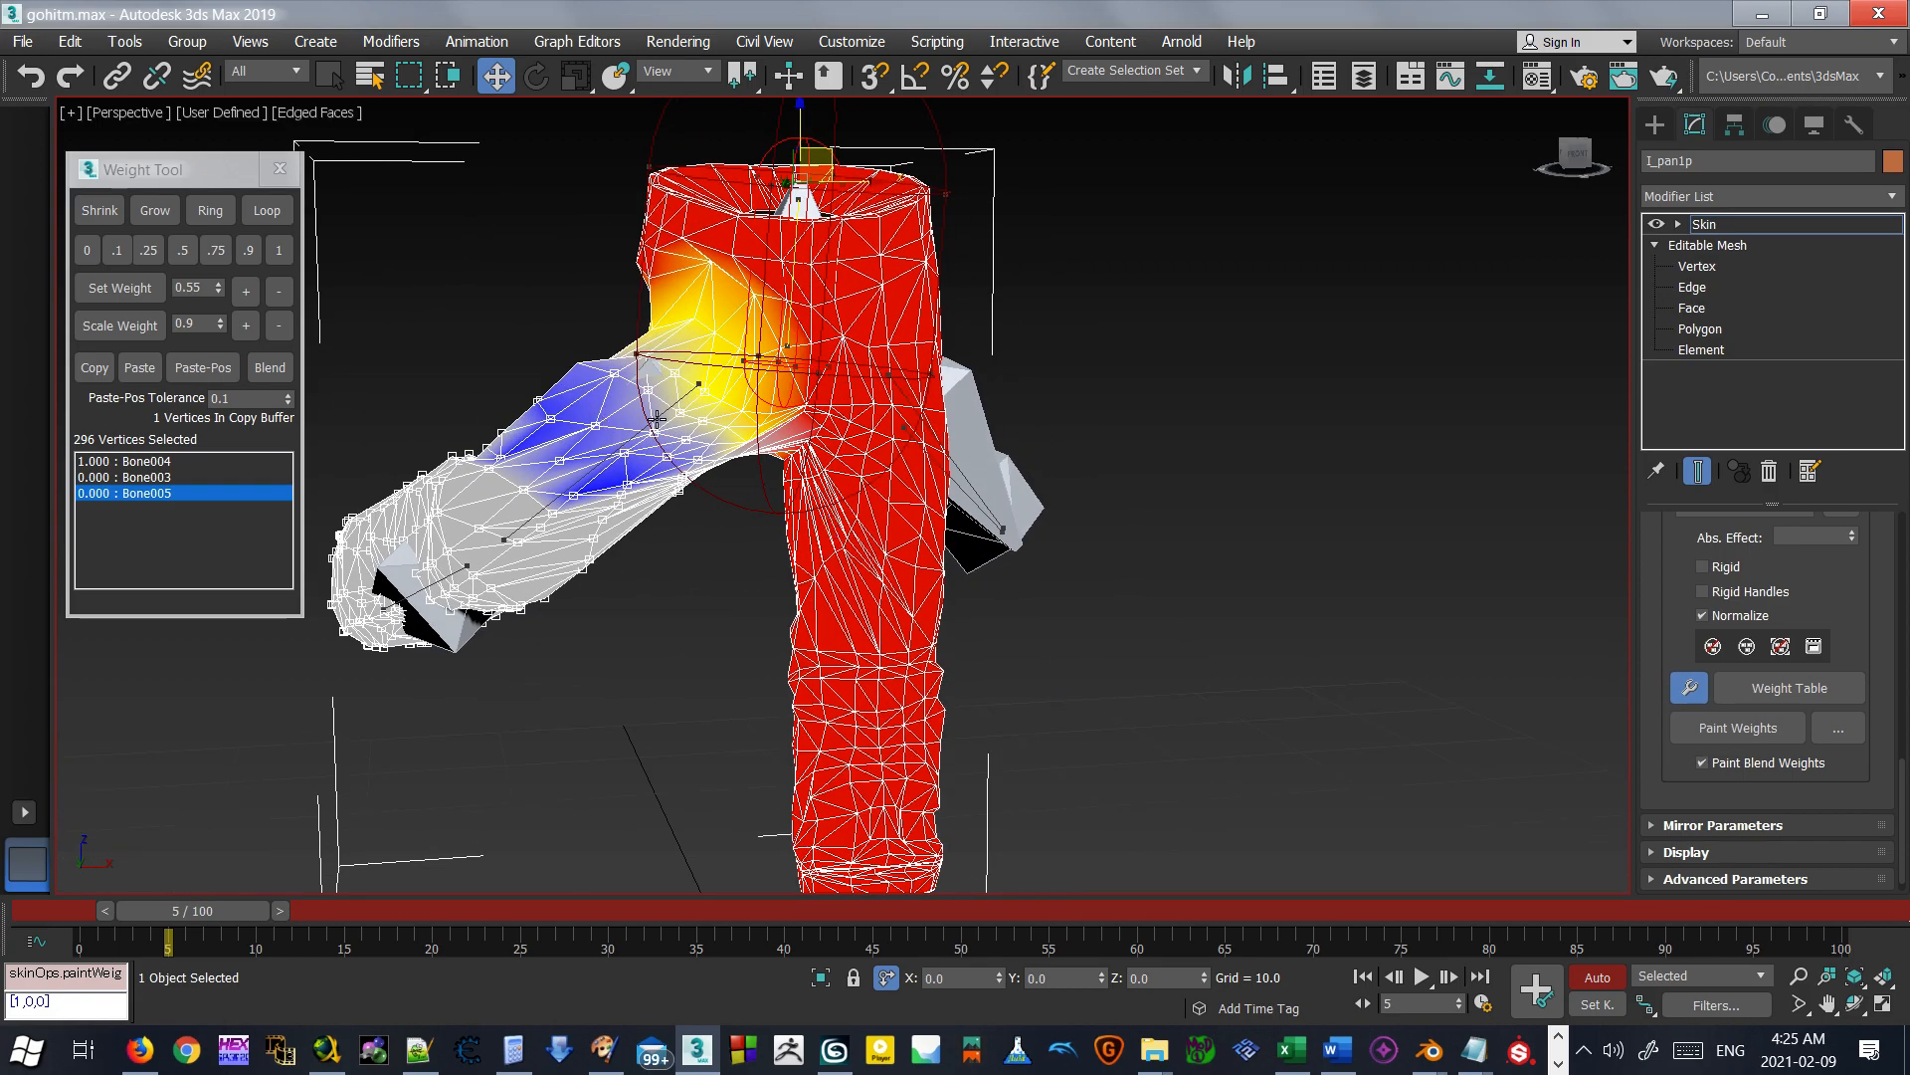
alt+middle_drag(657, 419, 657, 436)
click(548, 550)
click(367, 609)
alt+middle_drag(593, 348, 544, 319)
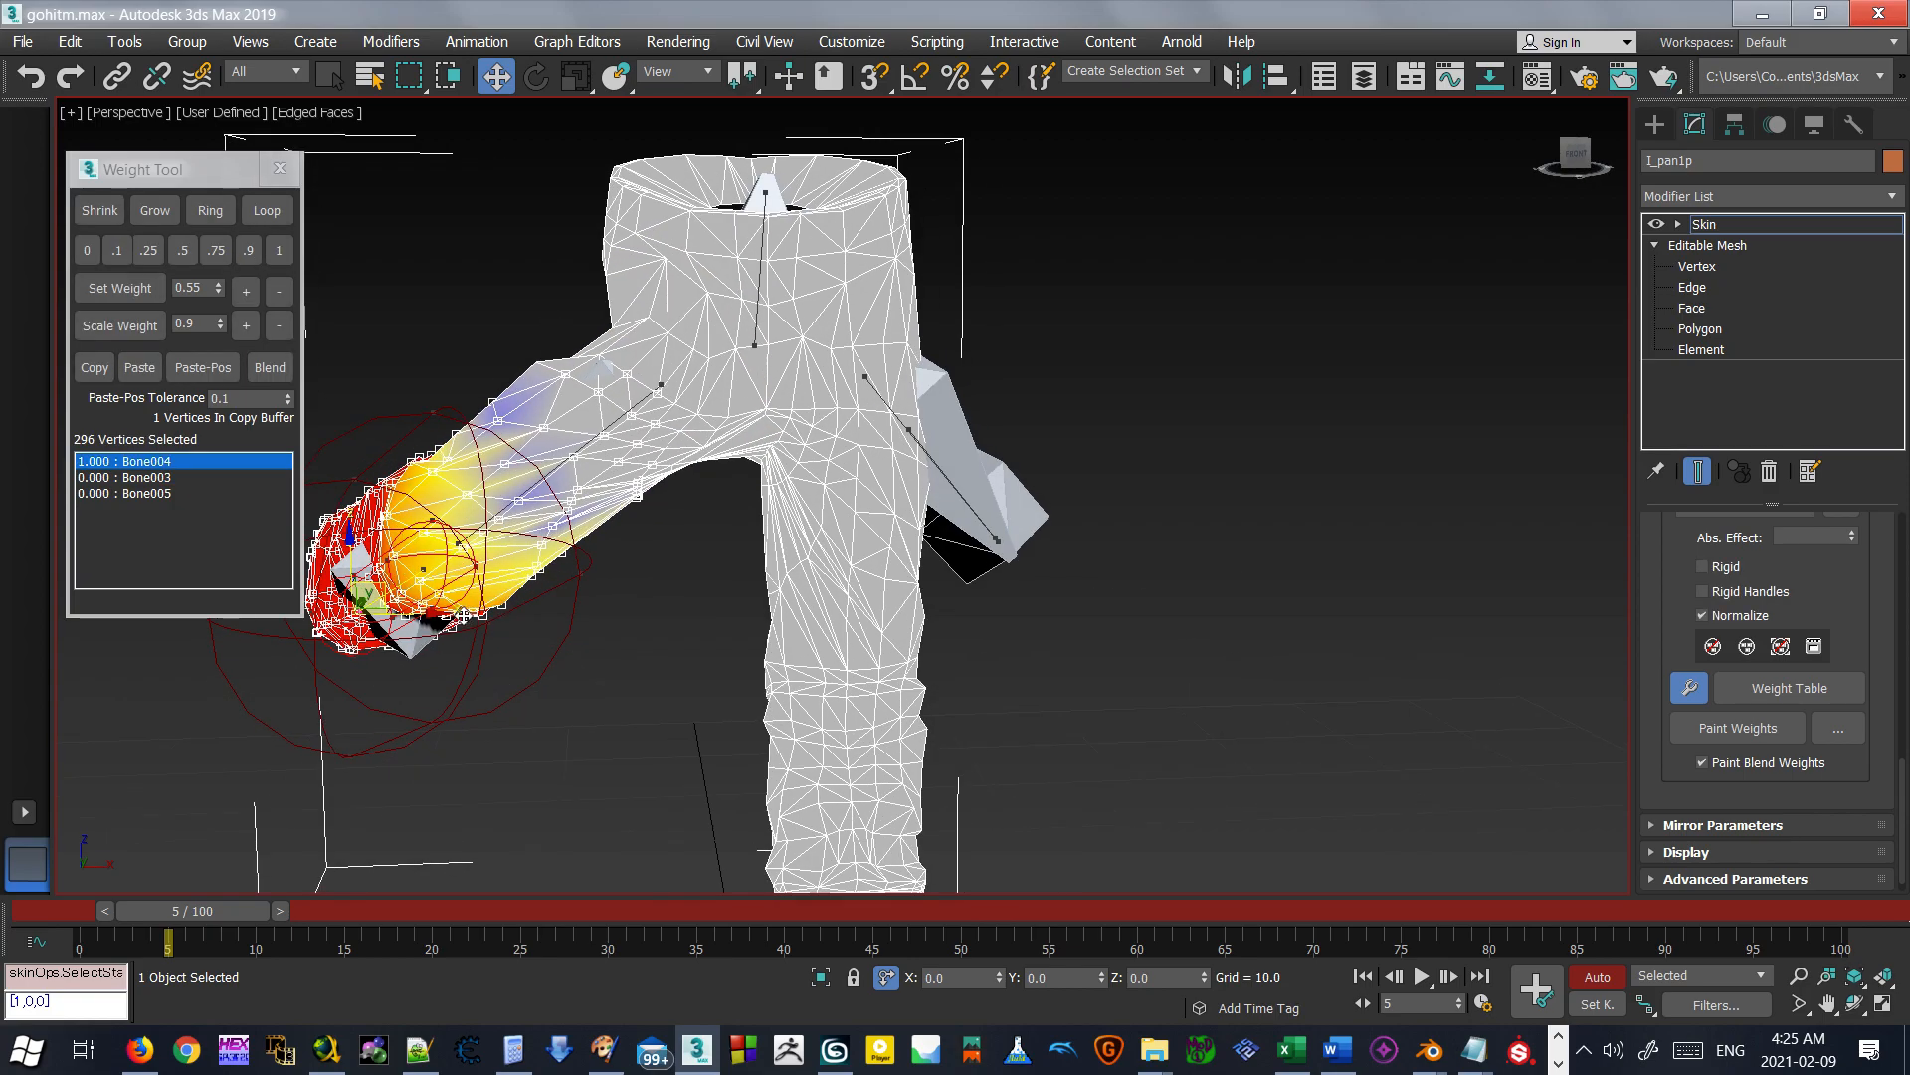
alt+middle_drag(648, 687, 846, 614)
scroll(739, 686, down, 3)
middle_drag(740, 686, 970, 542)
drag(984, 538, 832, 659)
alt+middle_drag(854, 623, 864, 619)
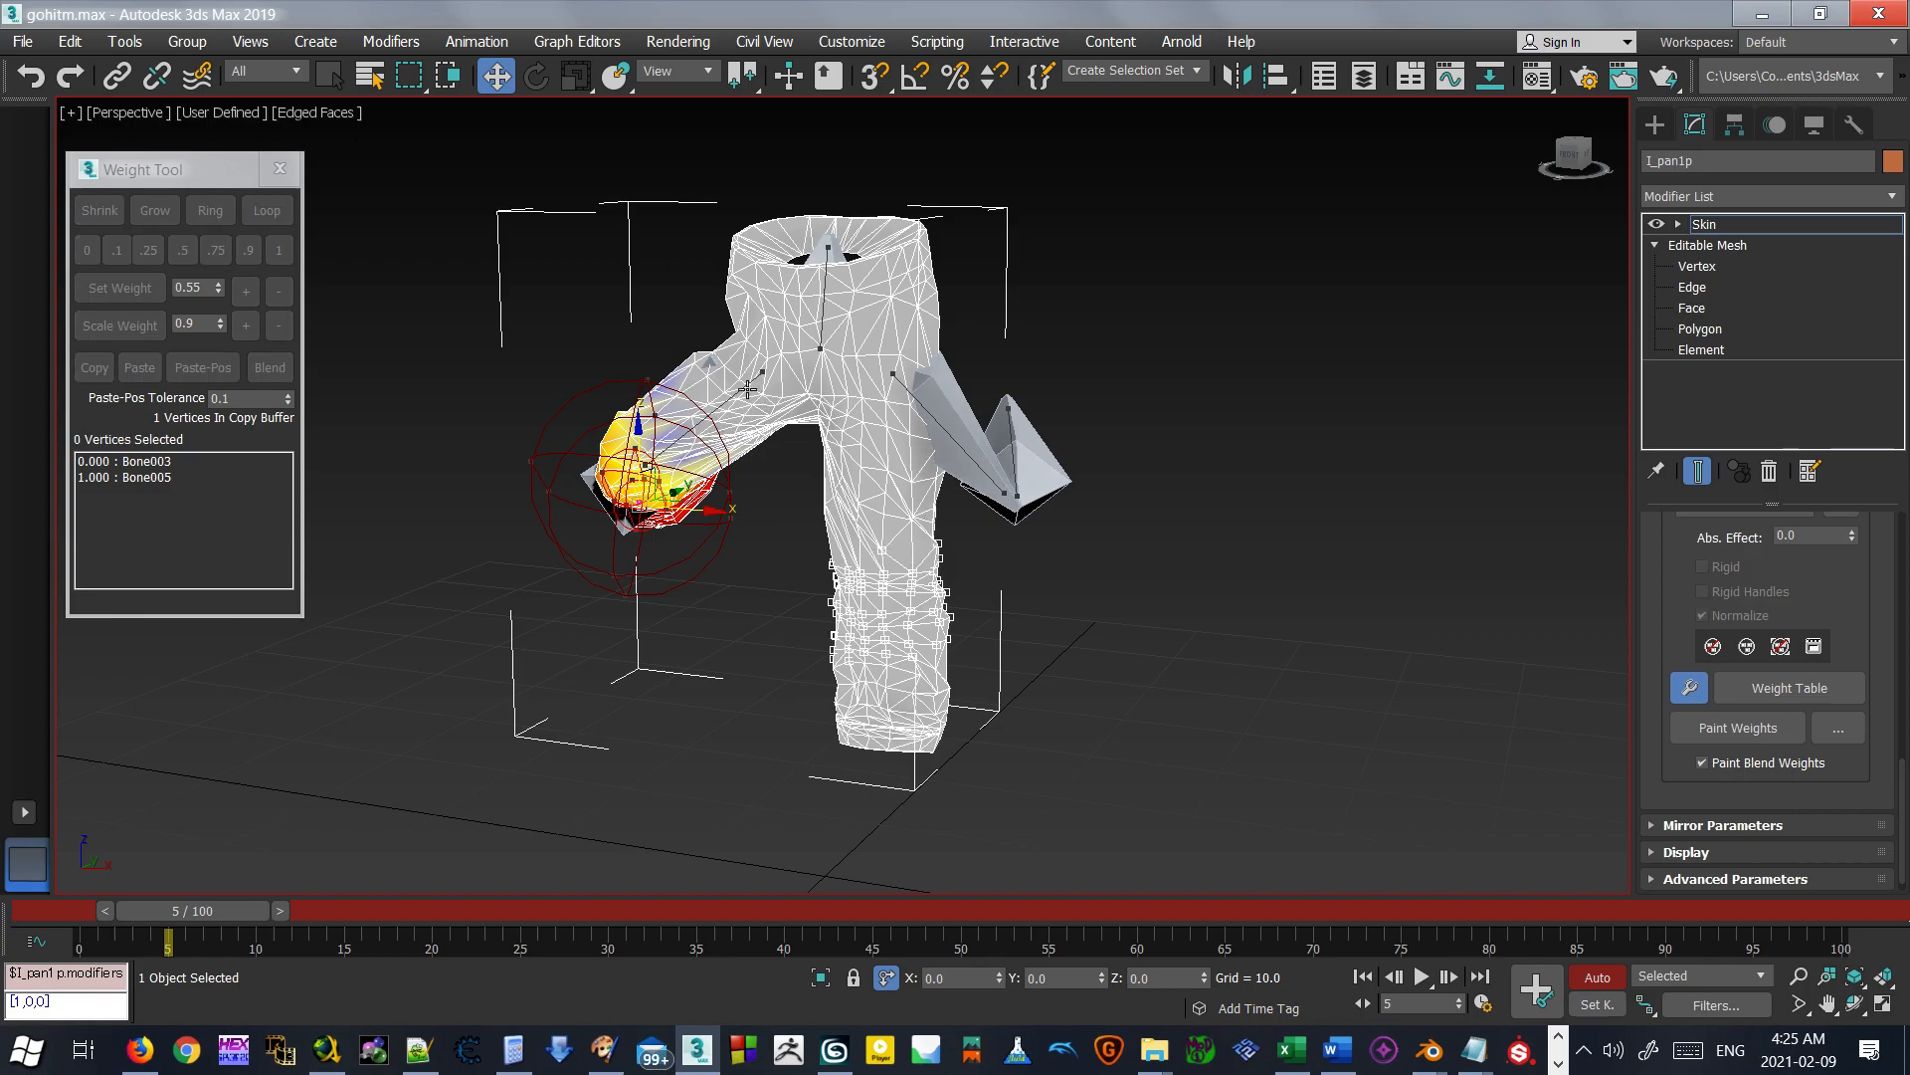
click(744, 387)
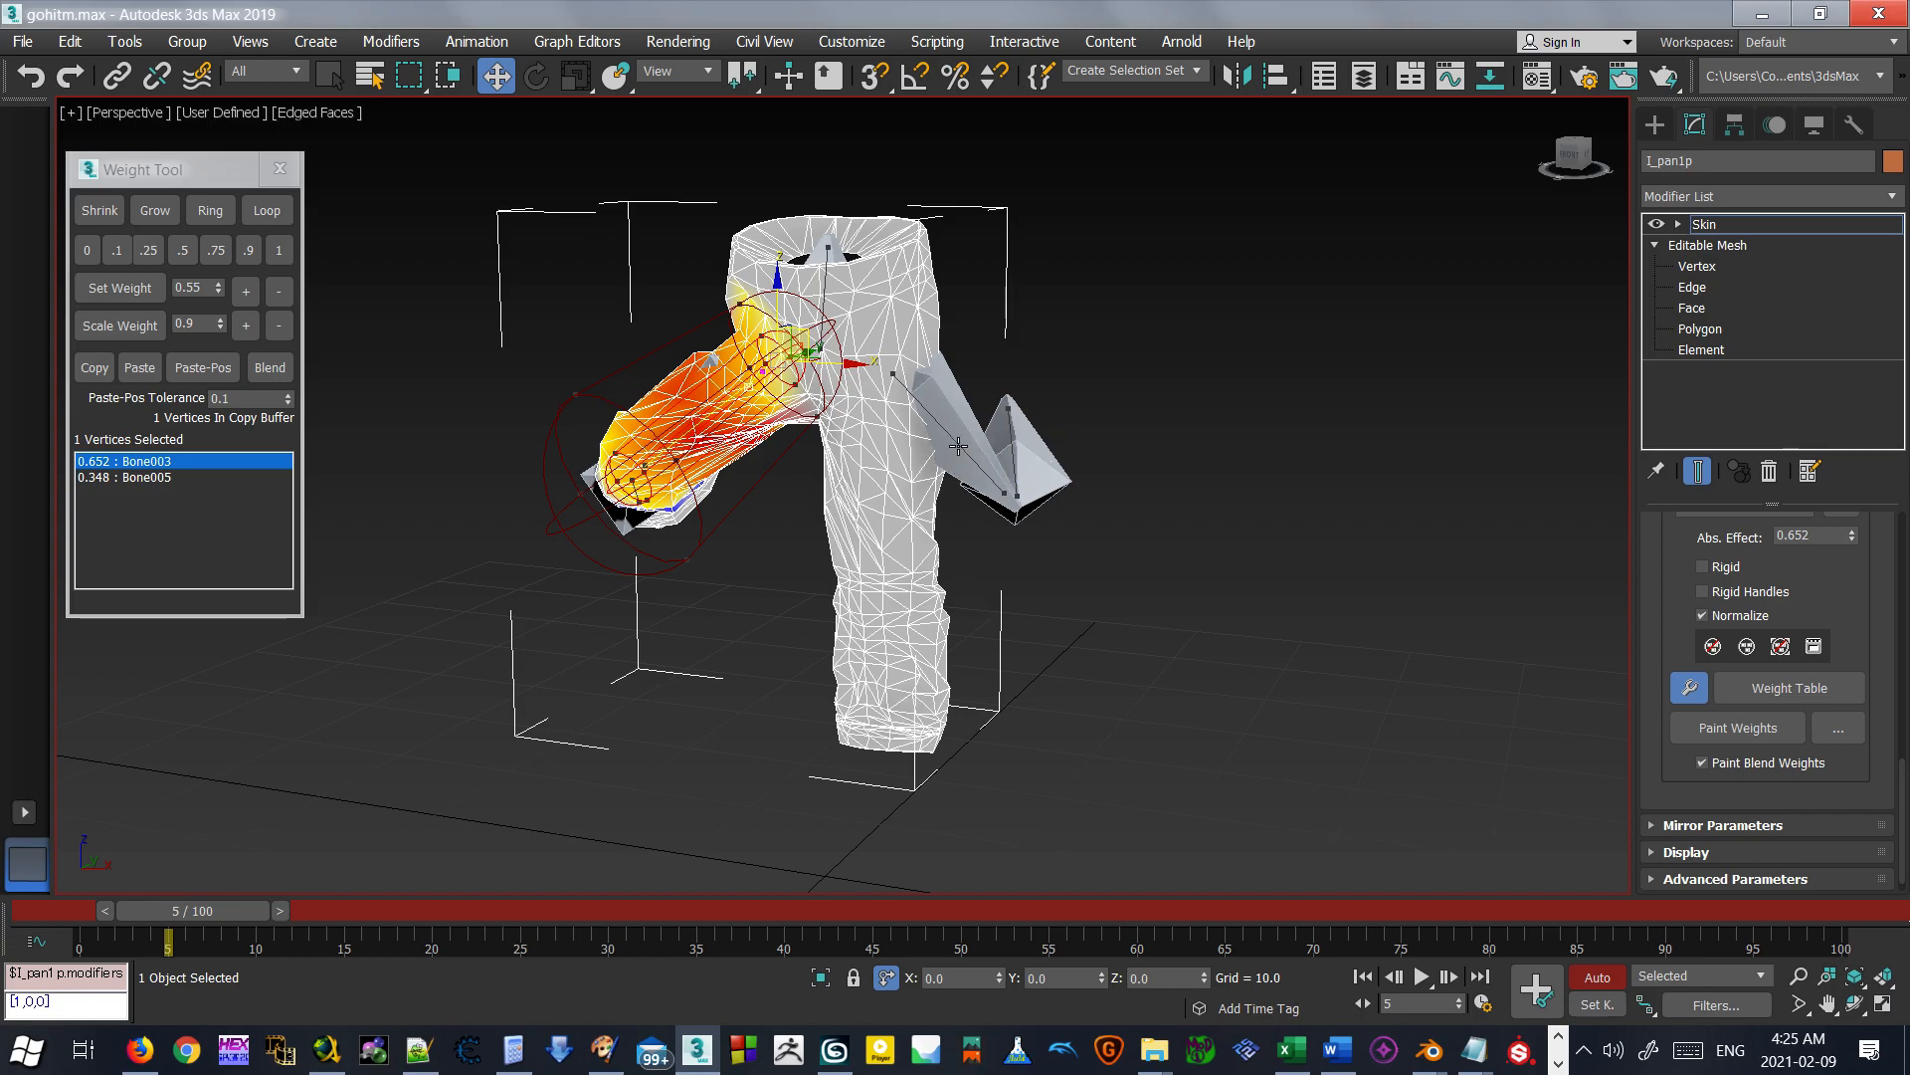
Expand the mirror settings, recall the Leg_right_calf vertex selection set and grow the selection twice.
click(1702, 825)
scroll(1664, 657, up, 1)
alt+middle_drag(886, 582, 1028, 645)
scroll(751, 538, up, 3)
alt+middle_drag(825, 478, 920, 527)
click(1199, 72)
click(1104, 89)
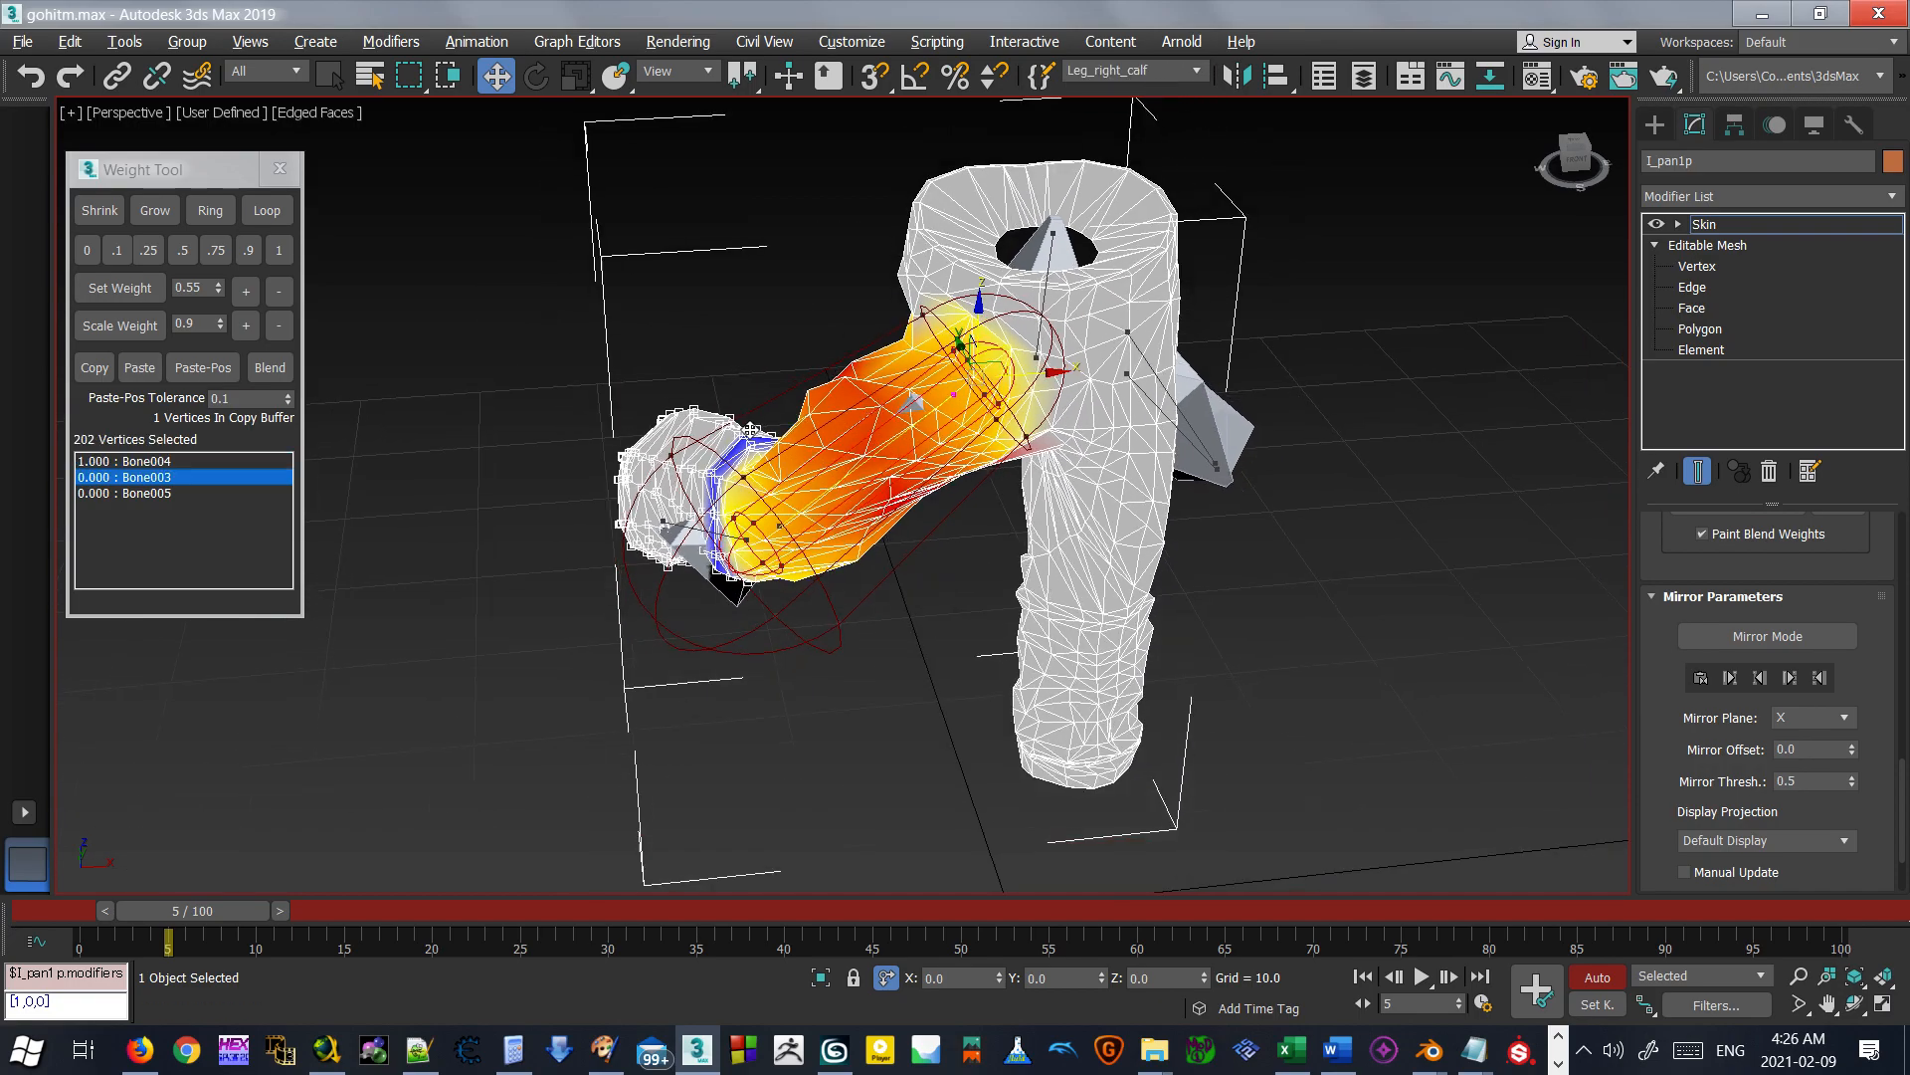
alt+middle_drag(737, 428, 821, 483)
alt+middle_drag(953, 565, 1005, 597)
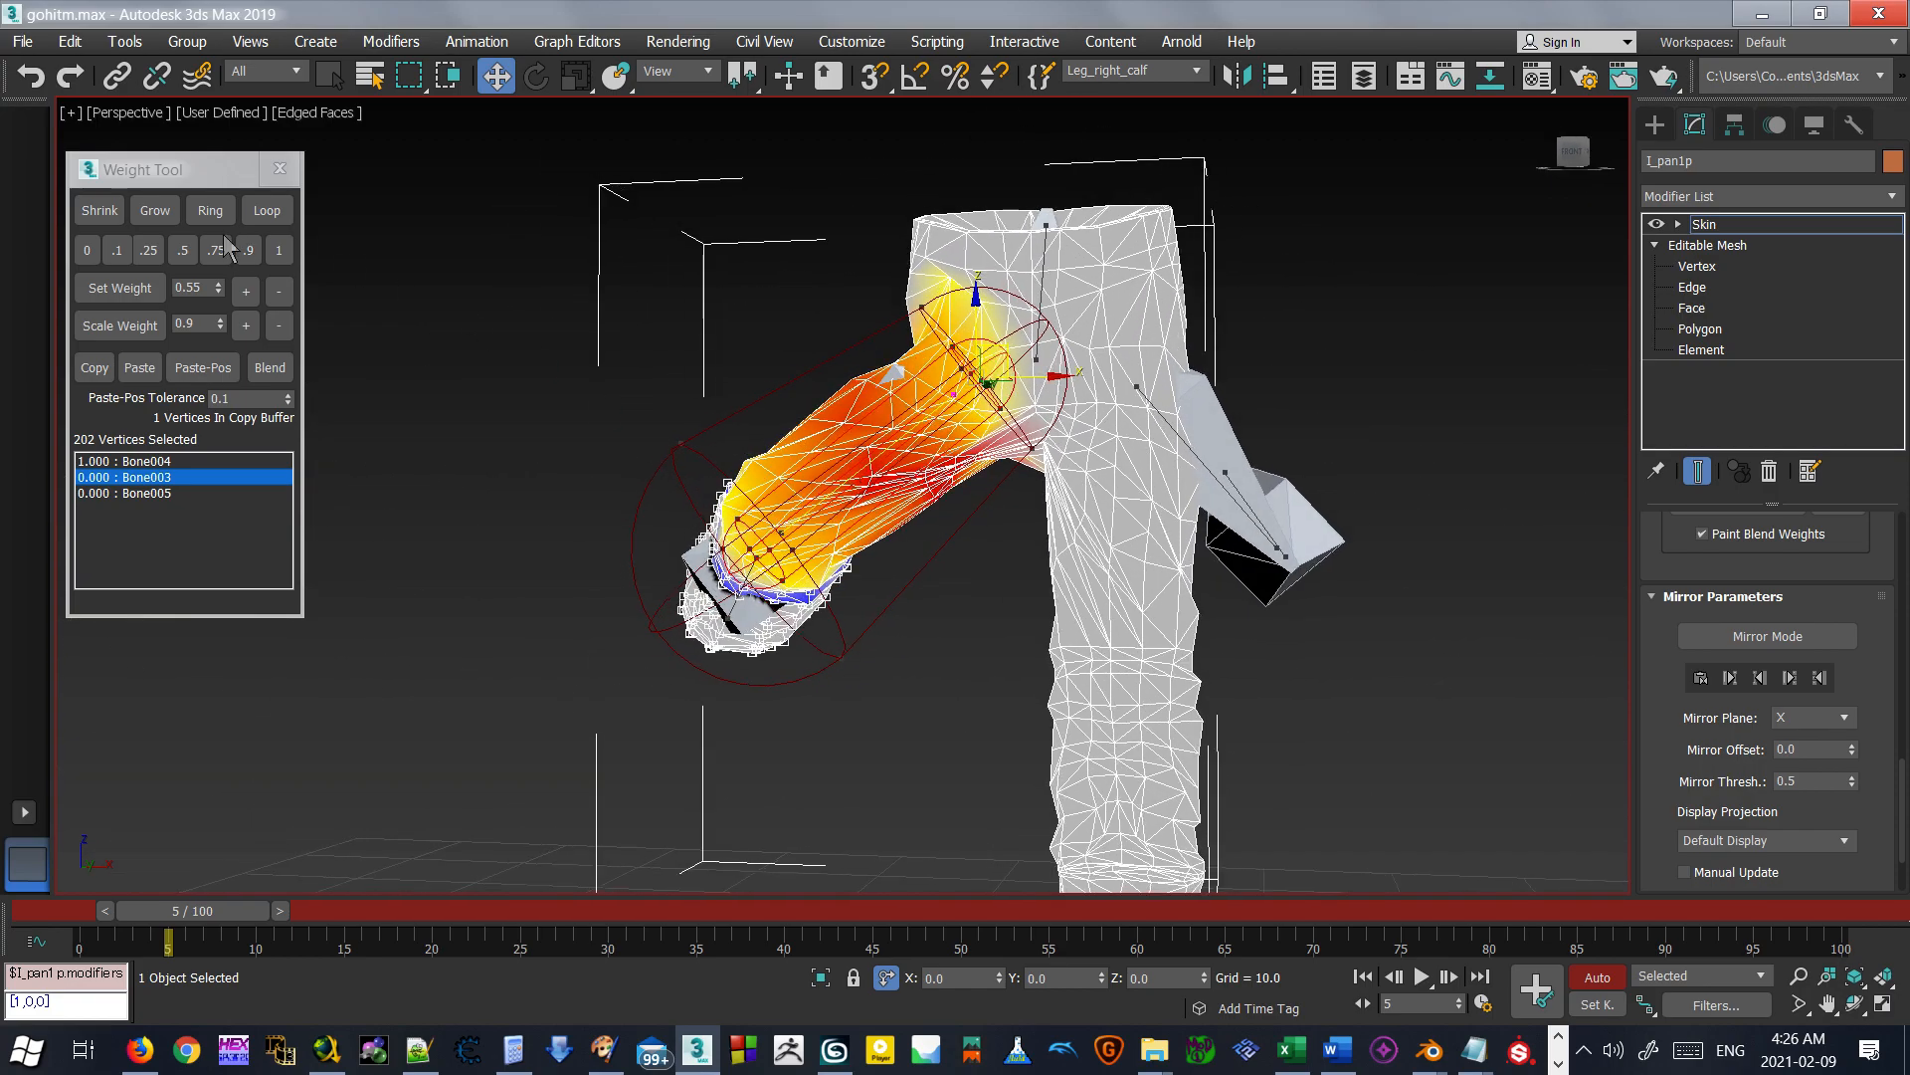
click(154, 211)
click(154, 211)
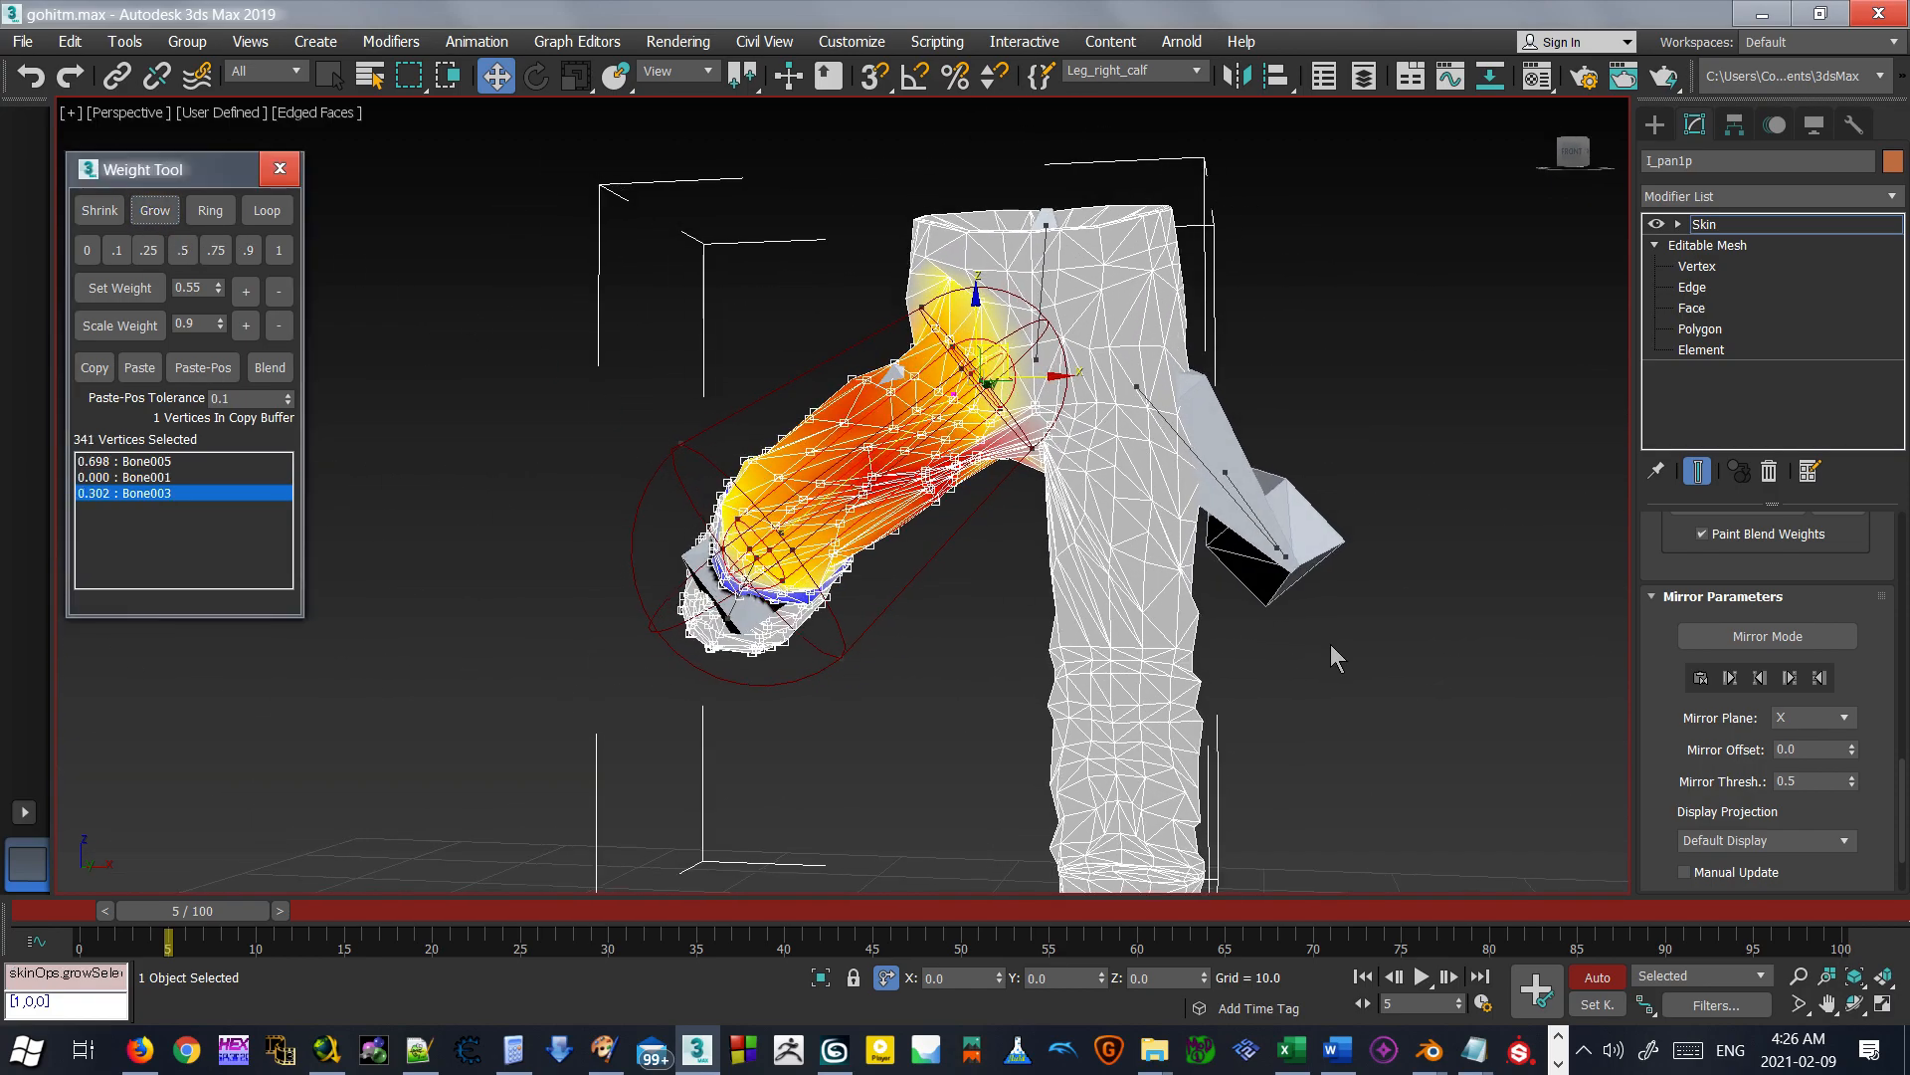
Enable Mirror Mode, raise the mirror threshold to 1.19 and mirror-paste the raised leg's weights onto the opposite leg.
click(1746, 637)
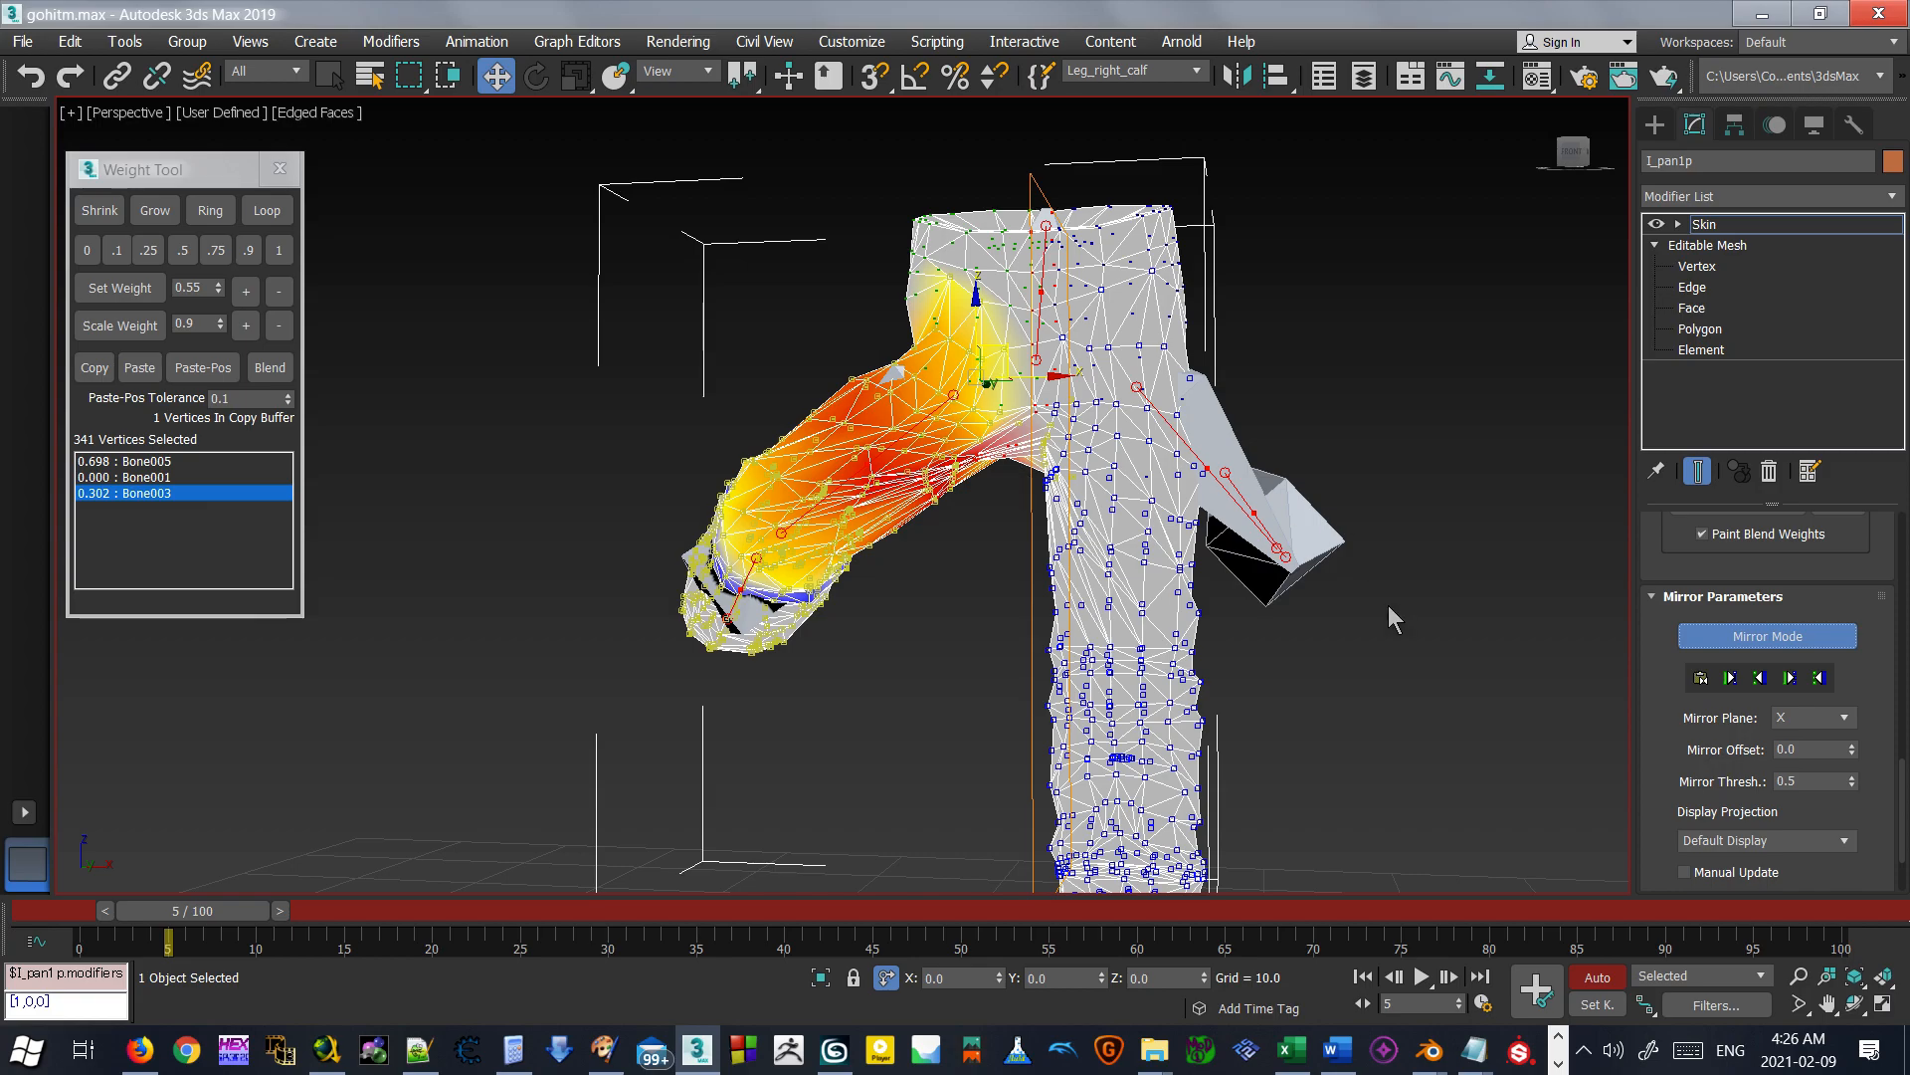
alt+middle_drag(1424, 595, 1321, 601)
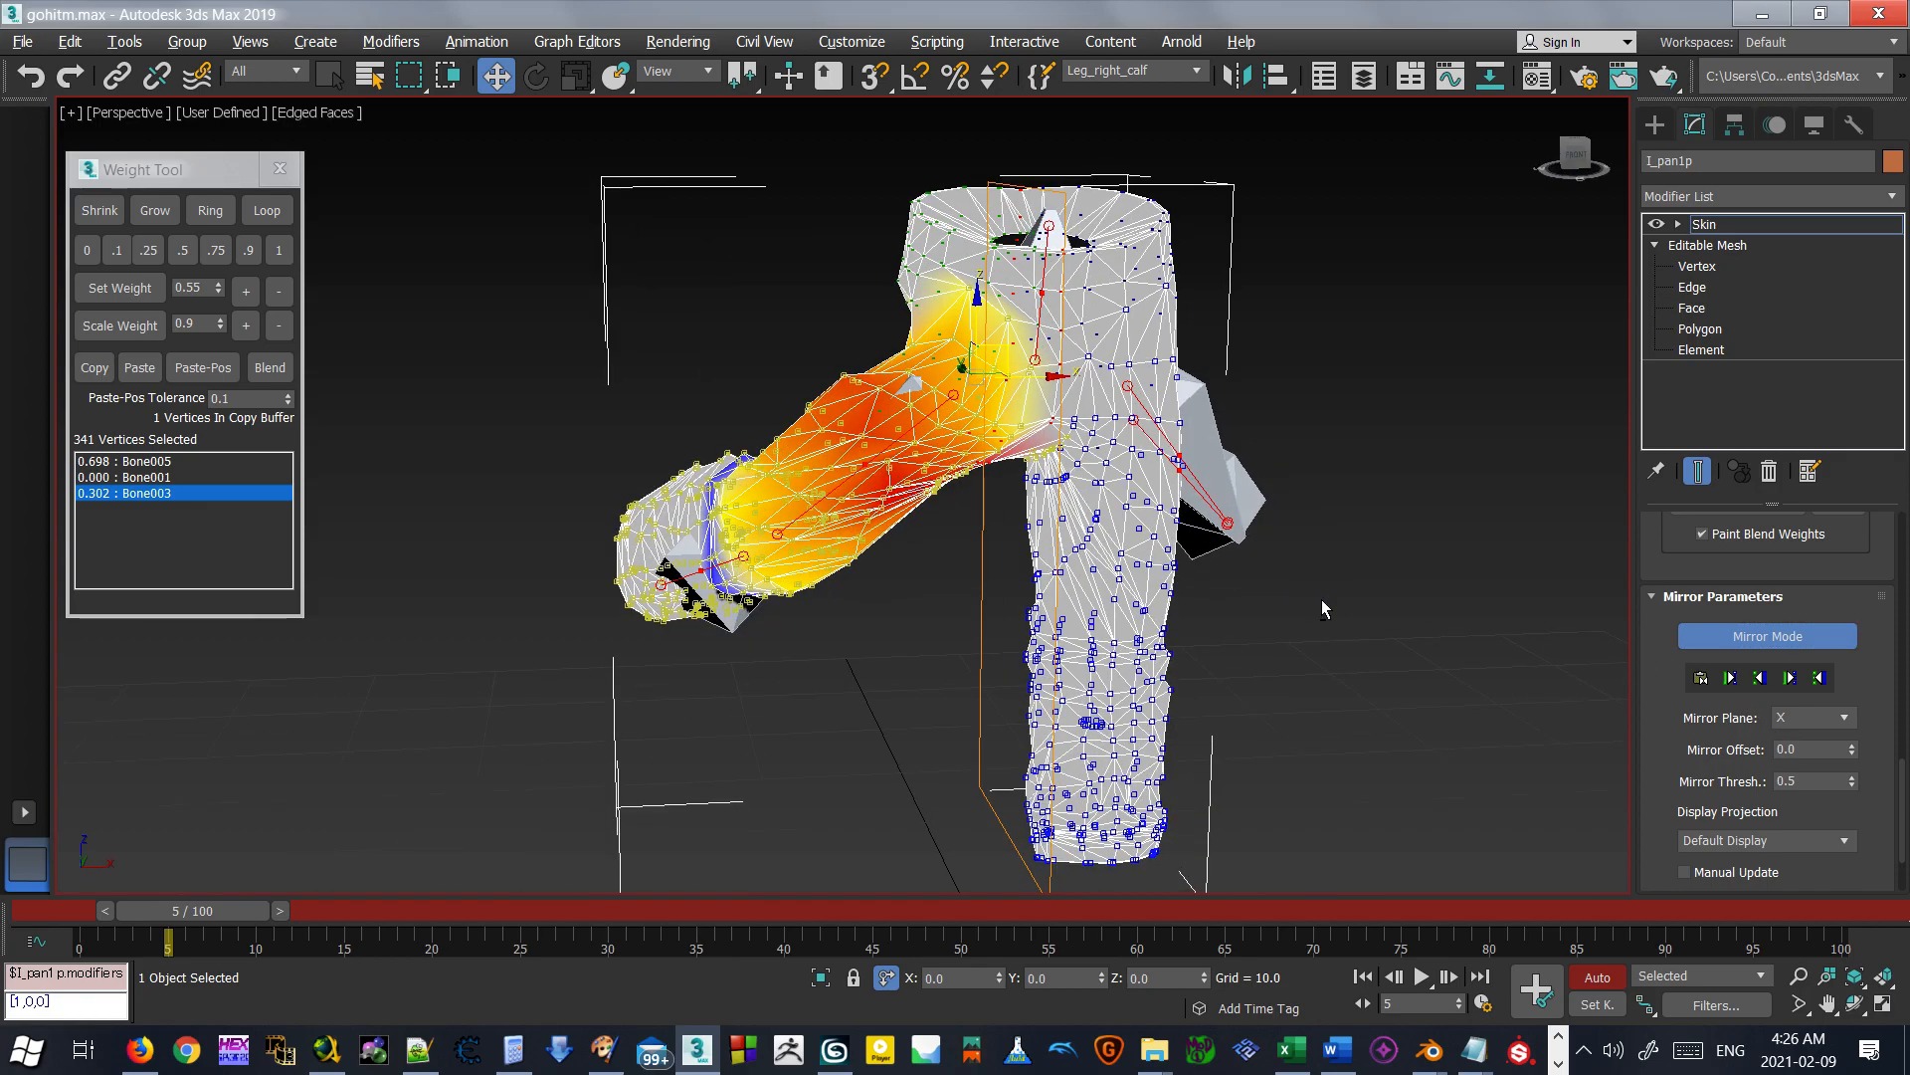
scroll(873, 475, up, 2)
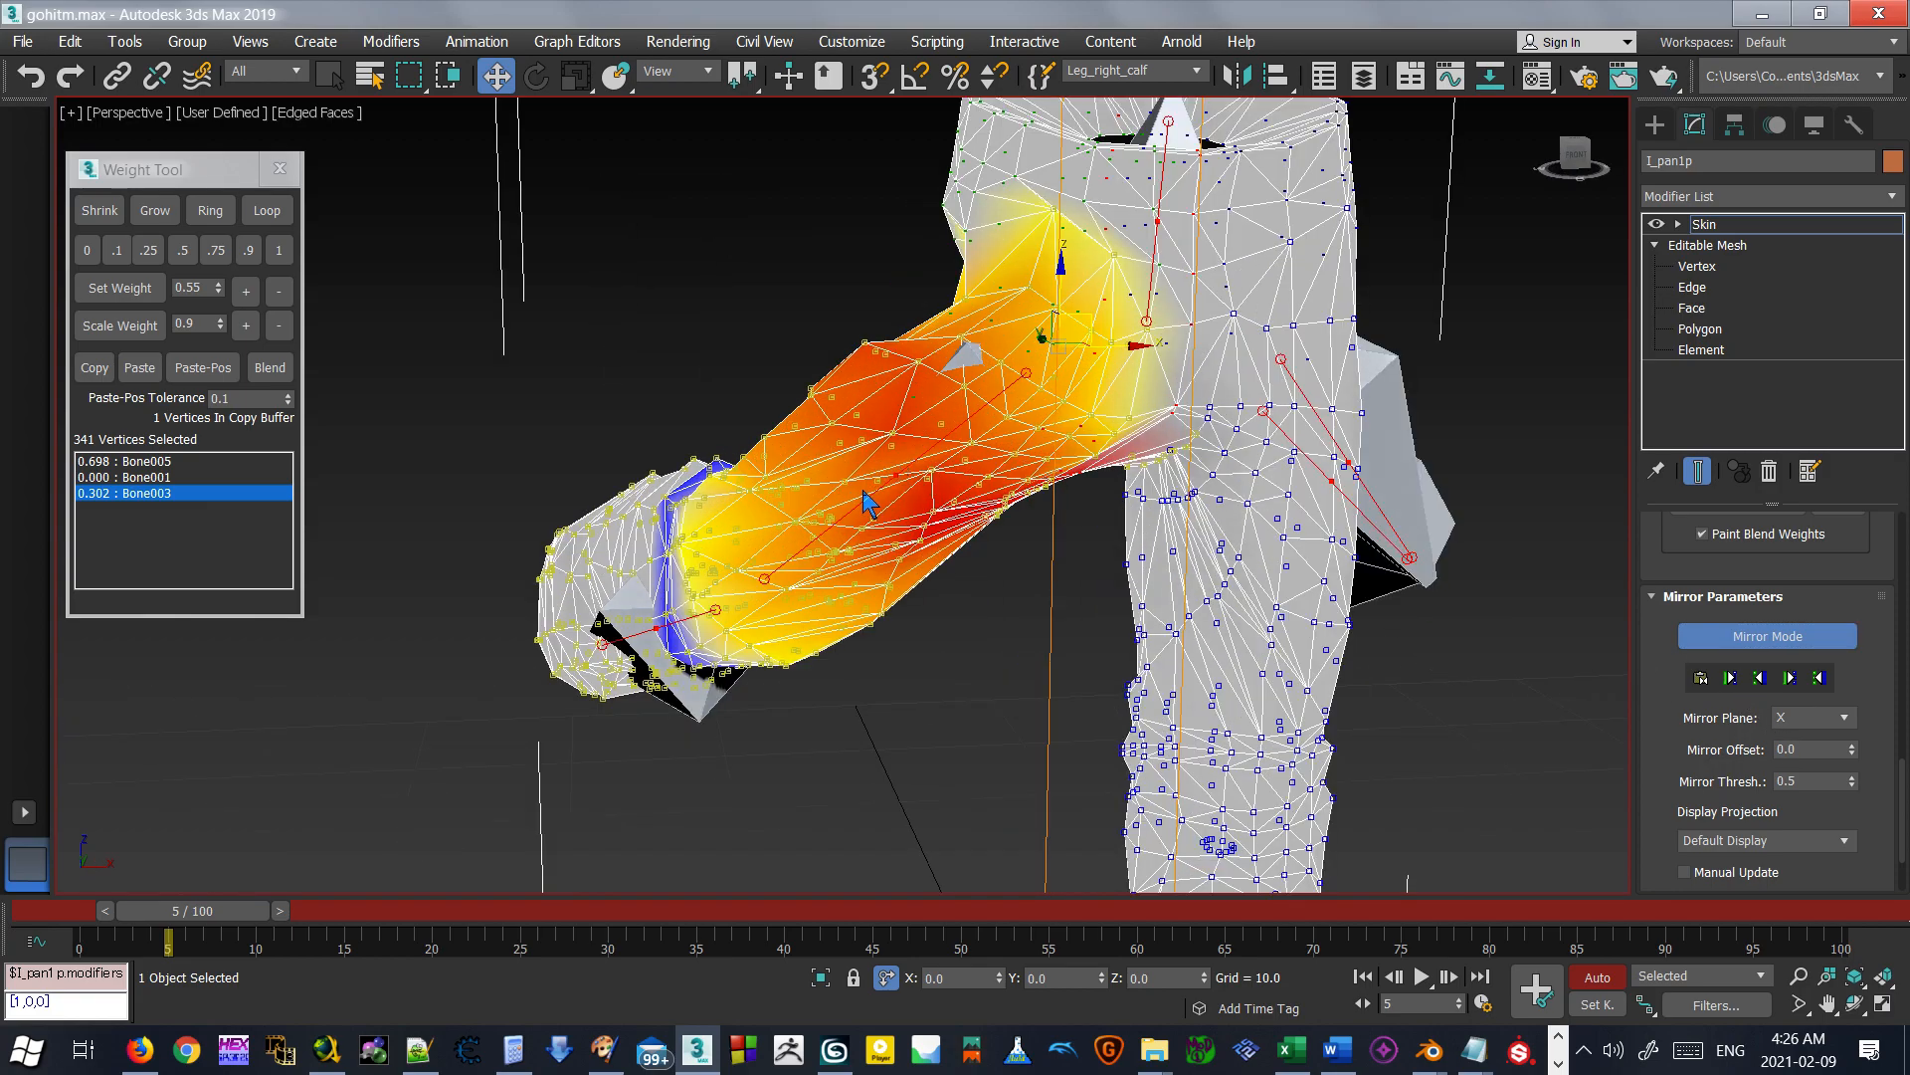
scroll(887, 480, up, 2)
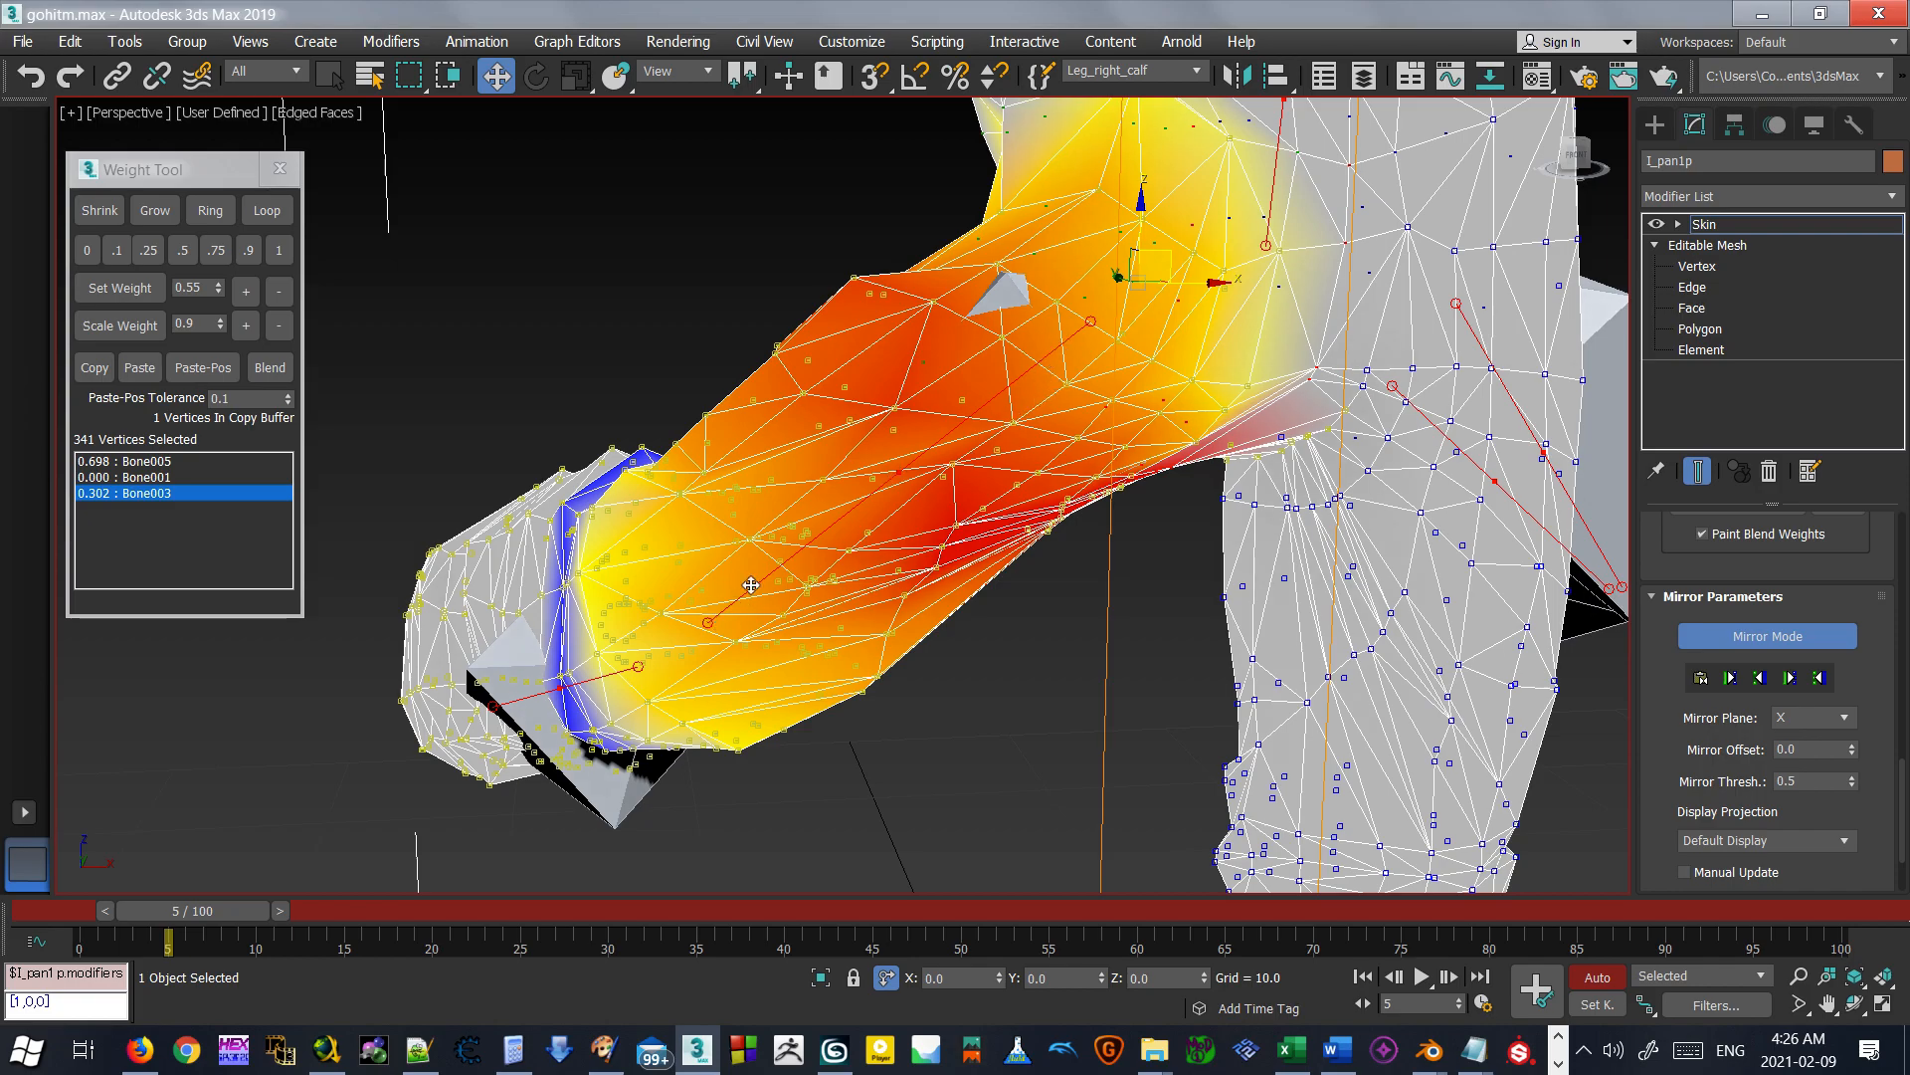
scroll(751, 585, down, 5)
alt+middle_drag(752, 586, 1064, 460)
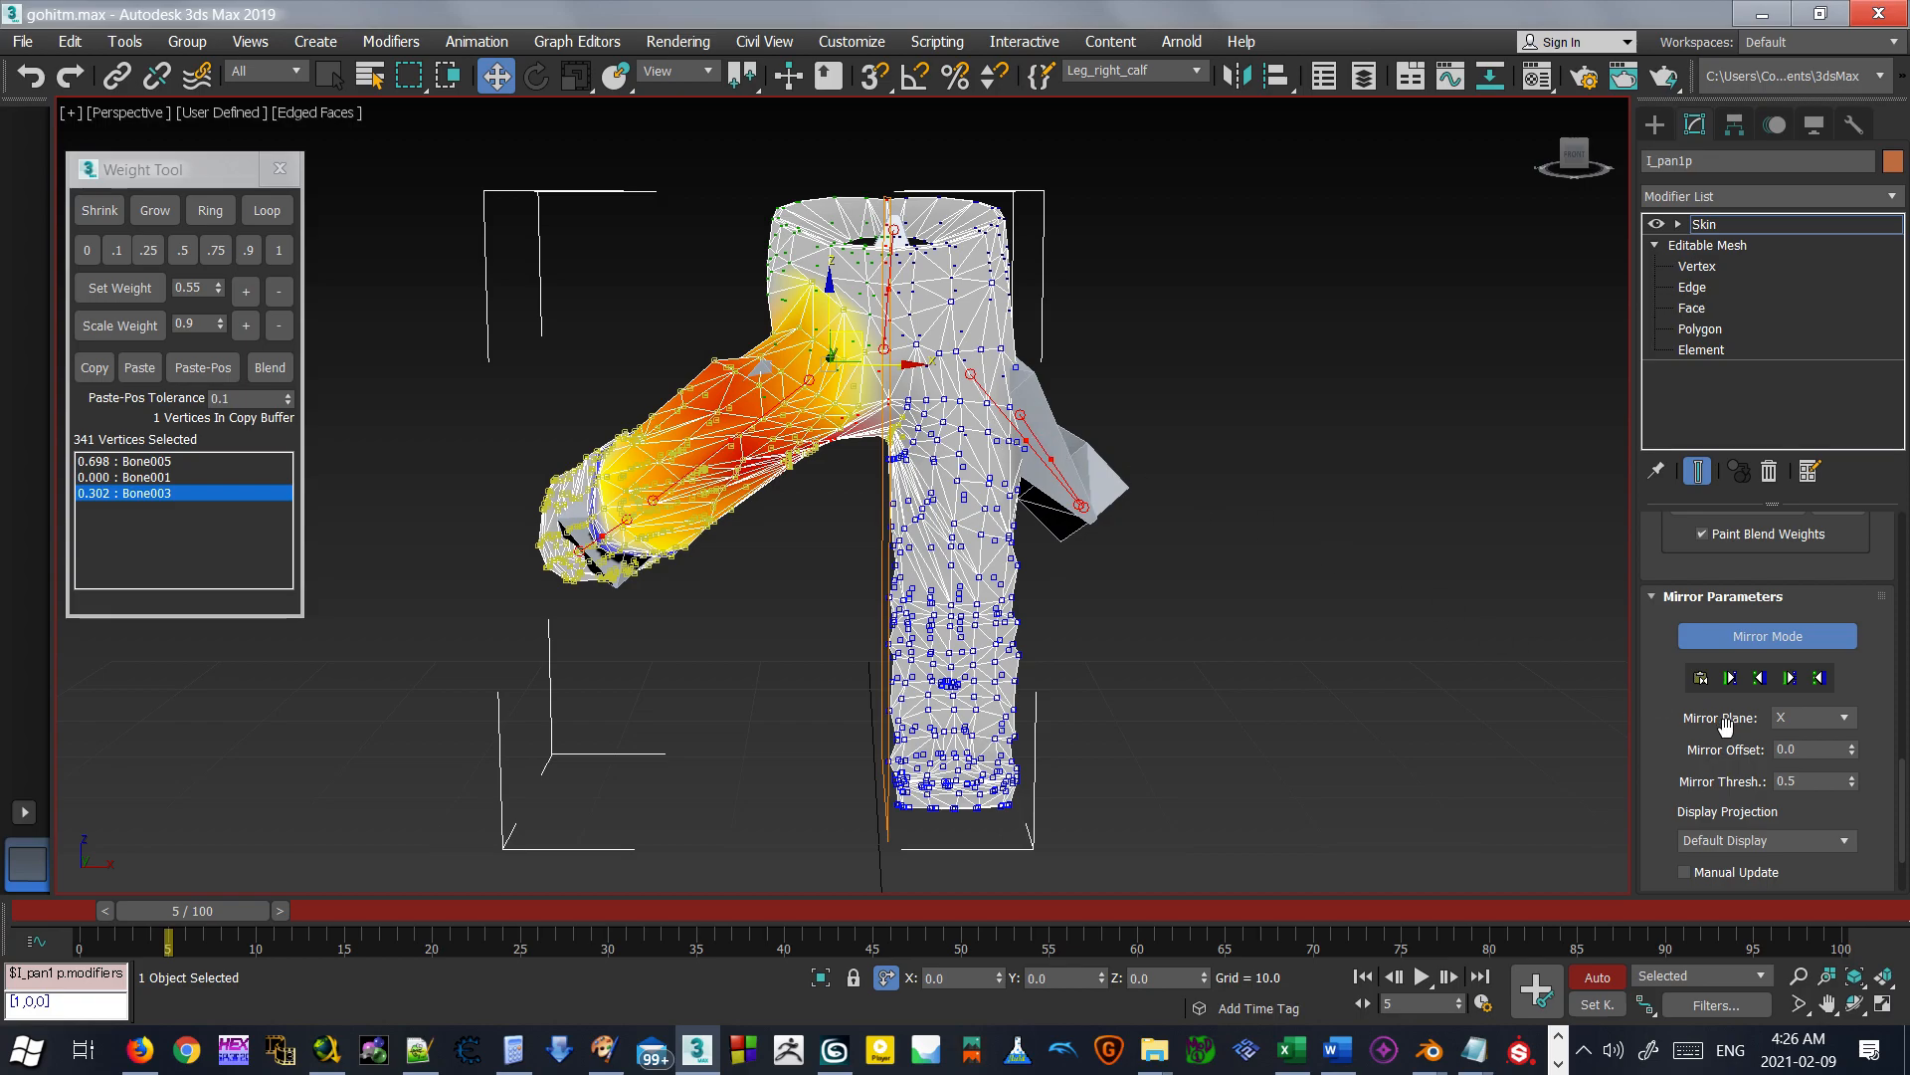
drag(1851, 783, 1847, 719)
click(1701, 678)
Examine the mirrored weights and the deformation of both raised legs from several angles.
middle_drag(1034, 523, 988, 635)
click(1085, 646)
scroll(951, 591, up, 3)
key(F3)
key(F3)
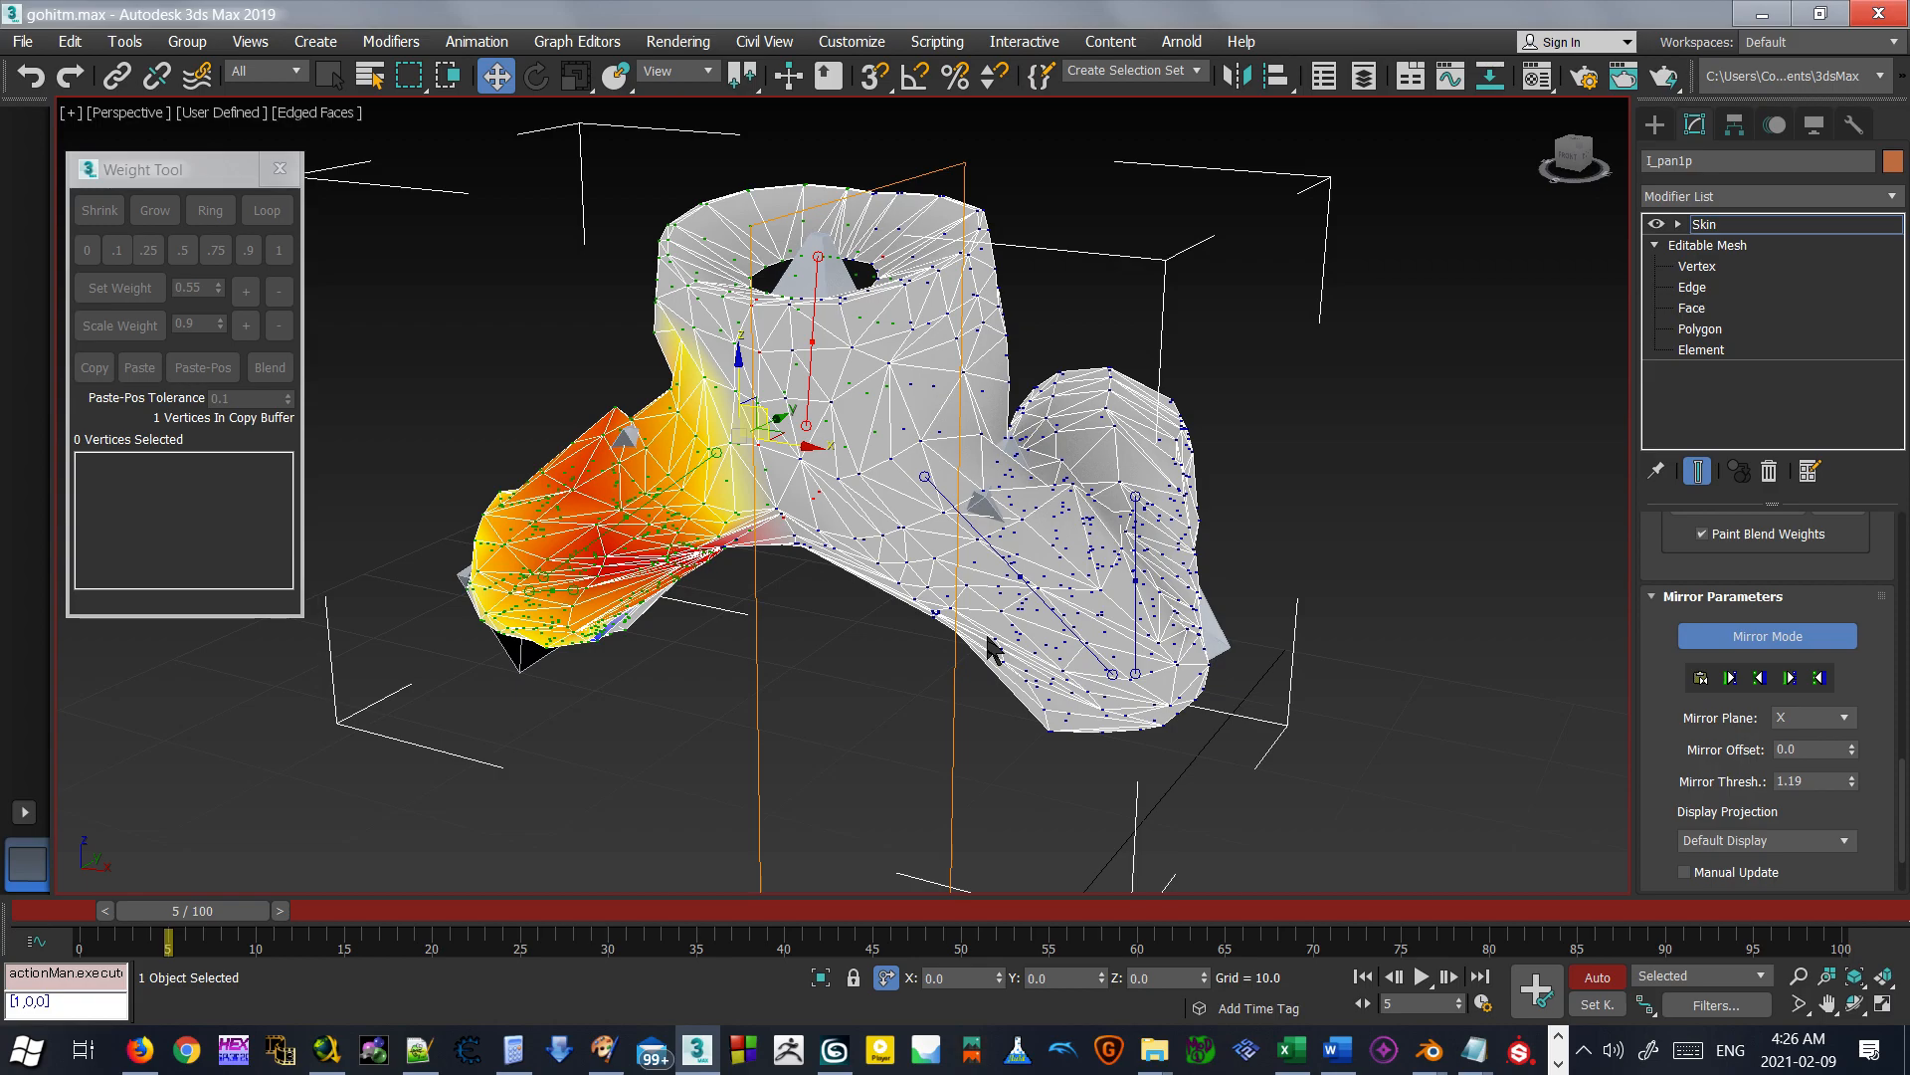
alt+middle_drag(836, 577, 940, 642)
scroll(874, 535, down, 3)
alt+middle_drag(941, 642, 791, 497)
scroll(791, 498, up, 4)
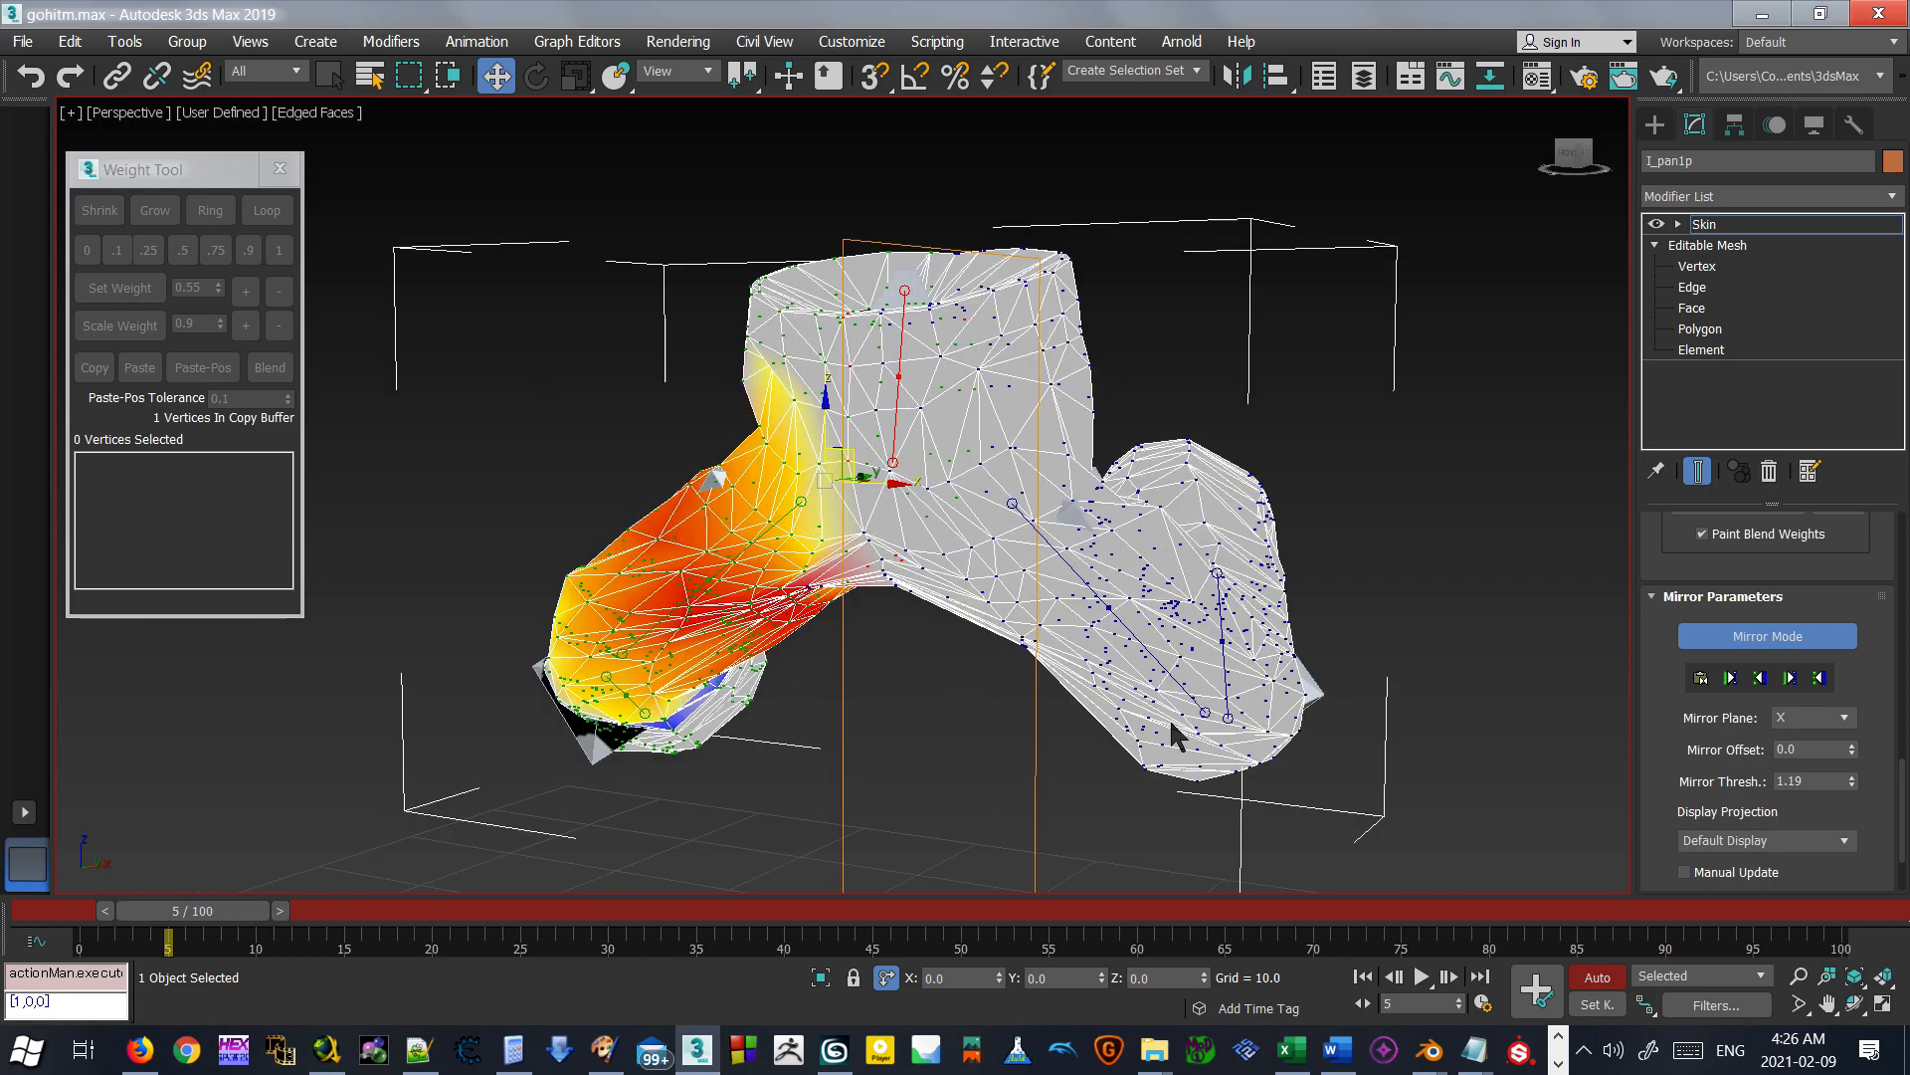
Leave Mirror Mode and return the animation to frame 0.
alt+middle_drag(1066, 714, 1057, 616)
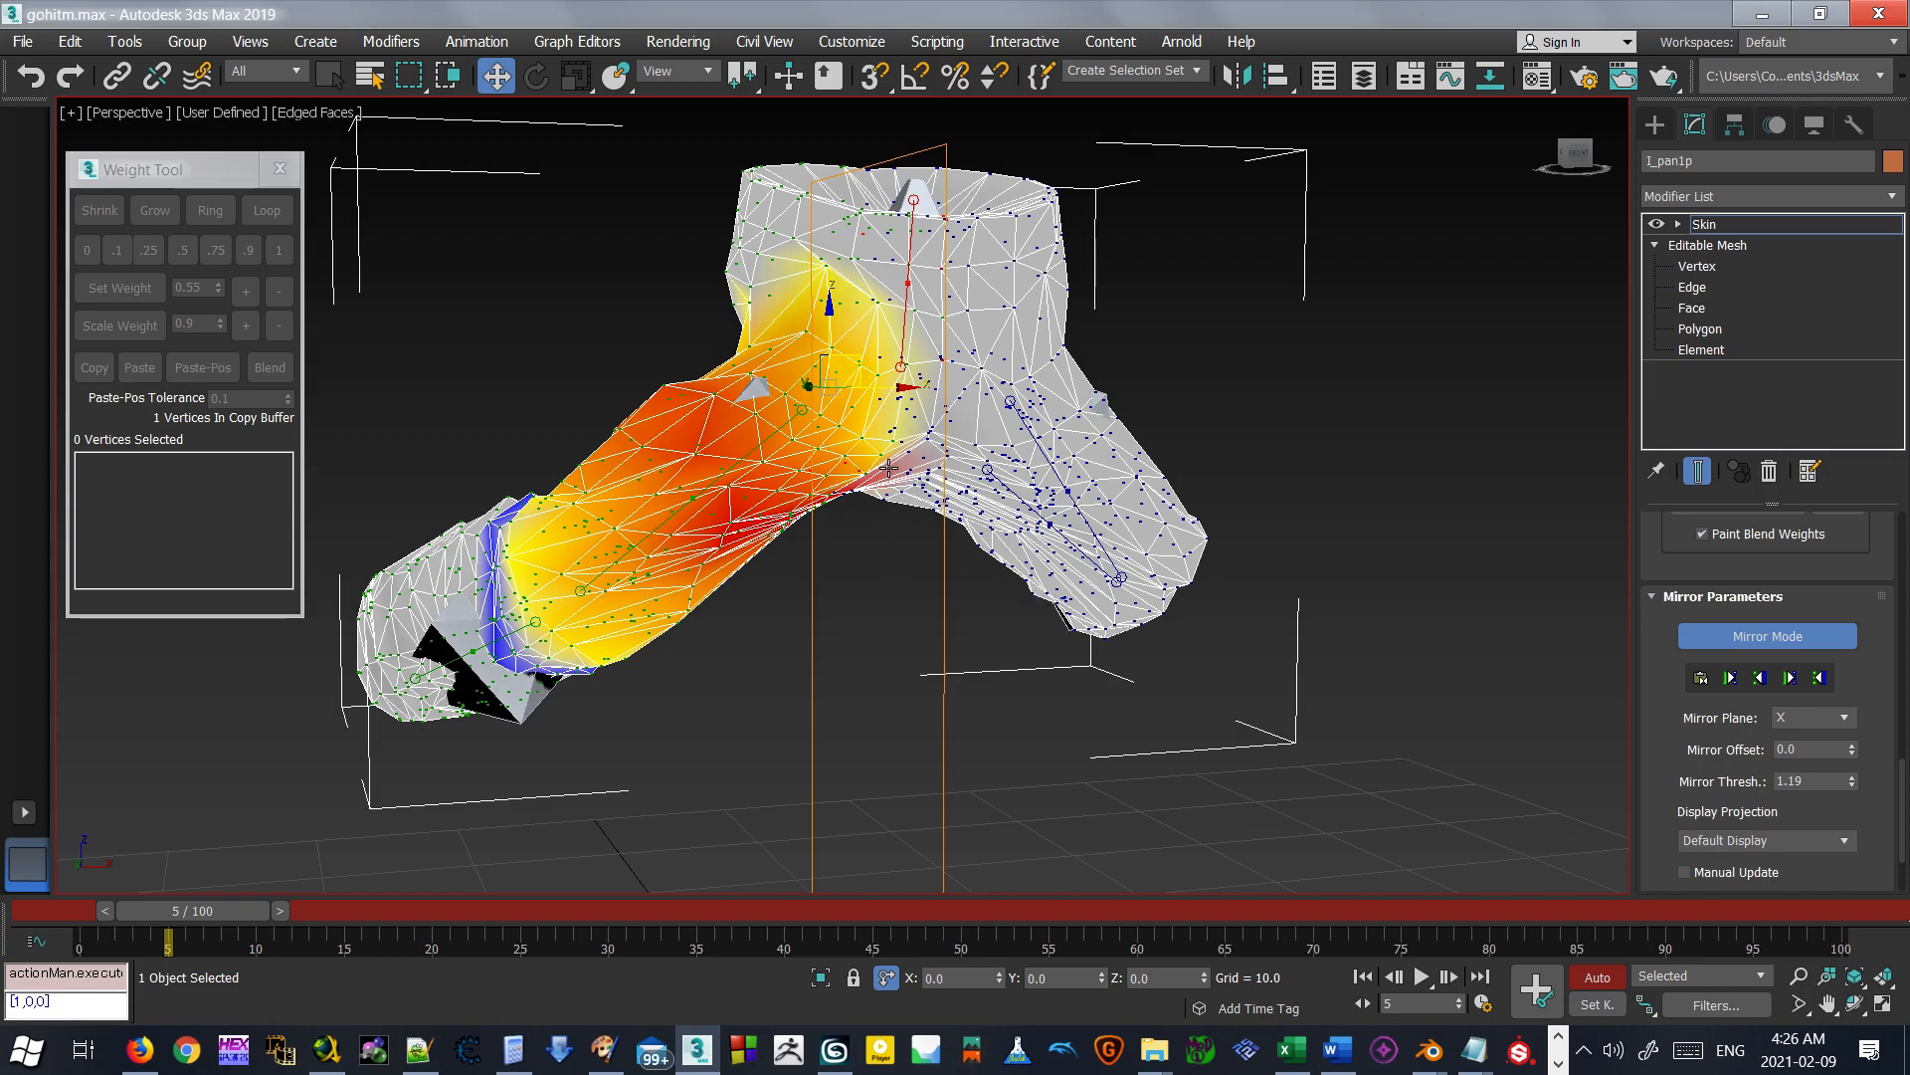
click(1740, 647)
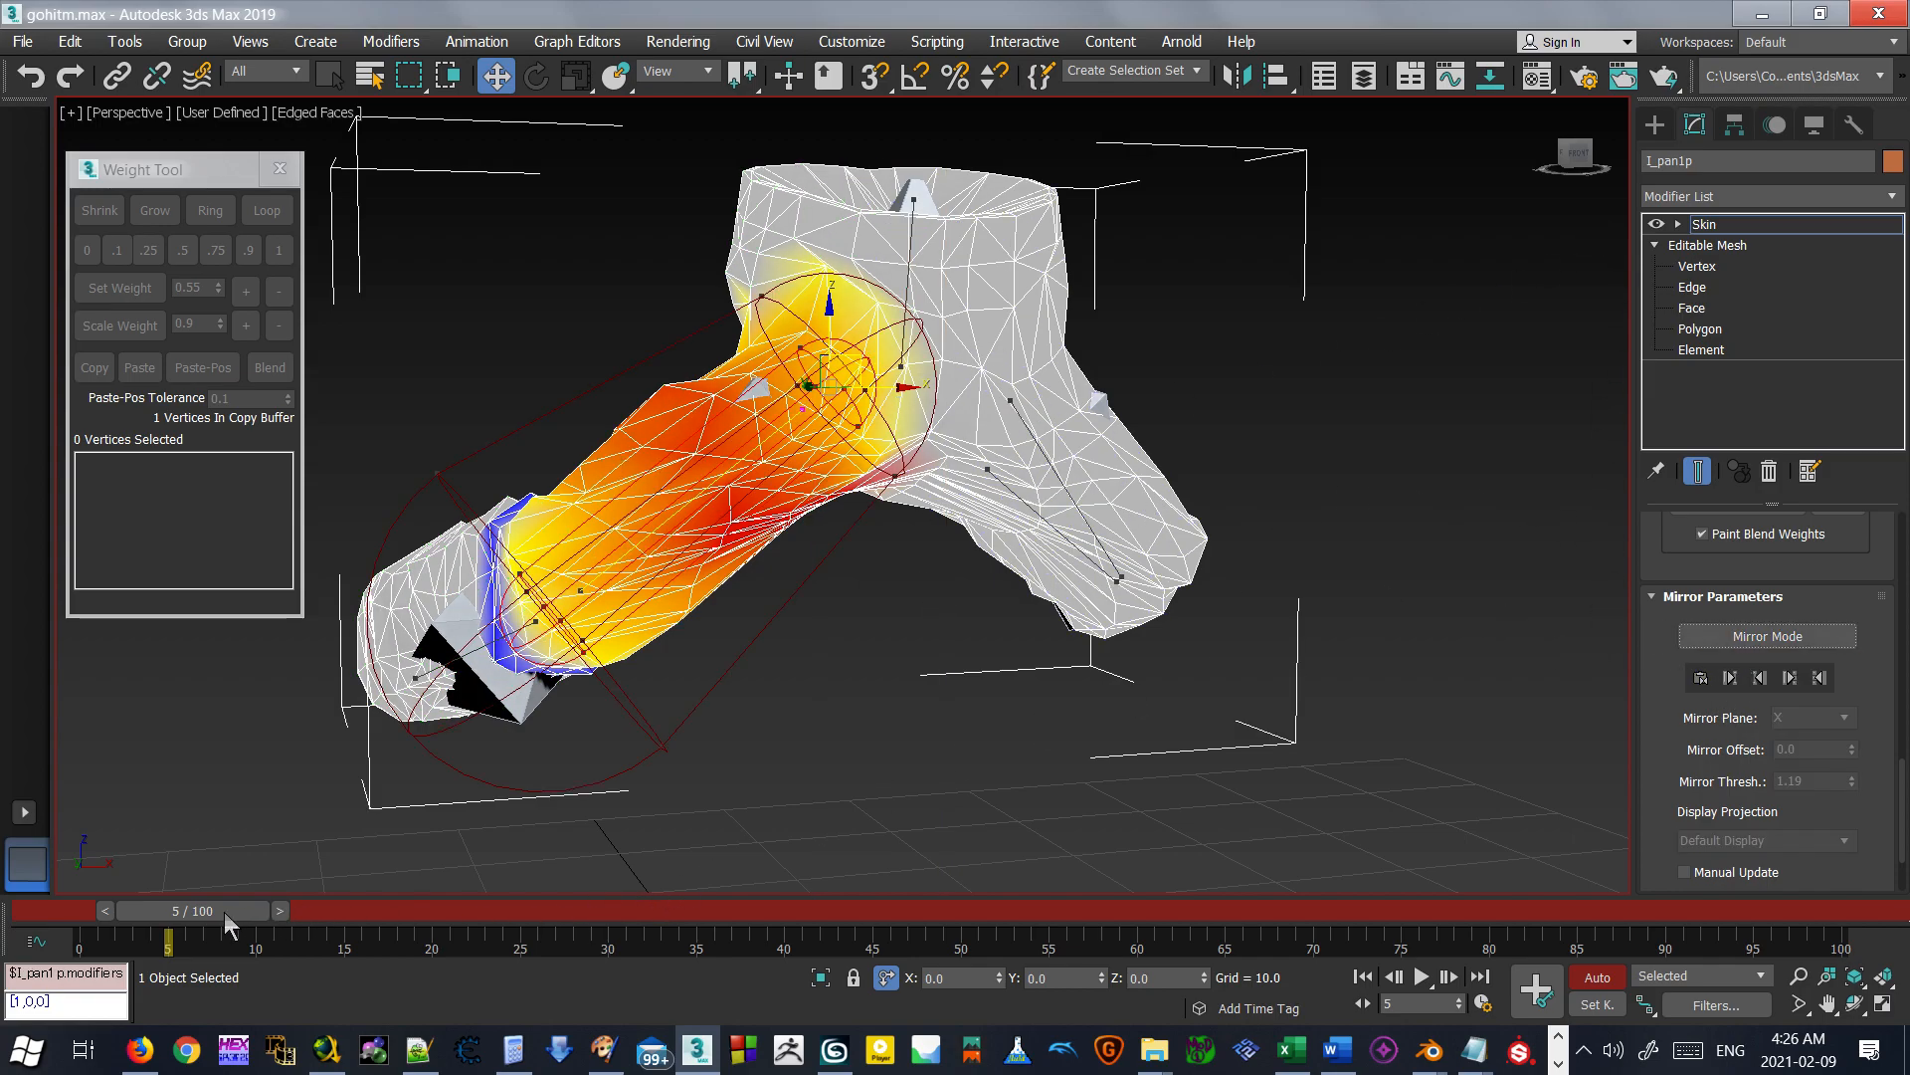
drag(224, 911, 99, 916)
Open the Skin modifier's Save Envelopes dialog and cancel it.
scroll(1652, 786, up, 5)
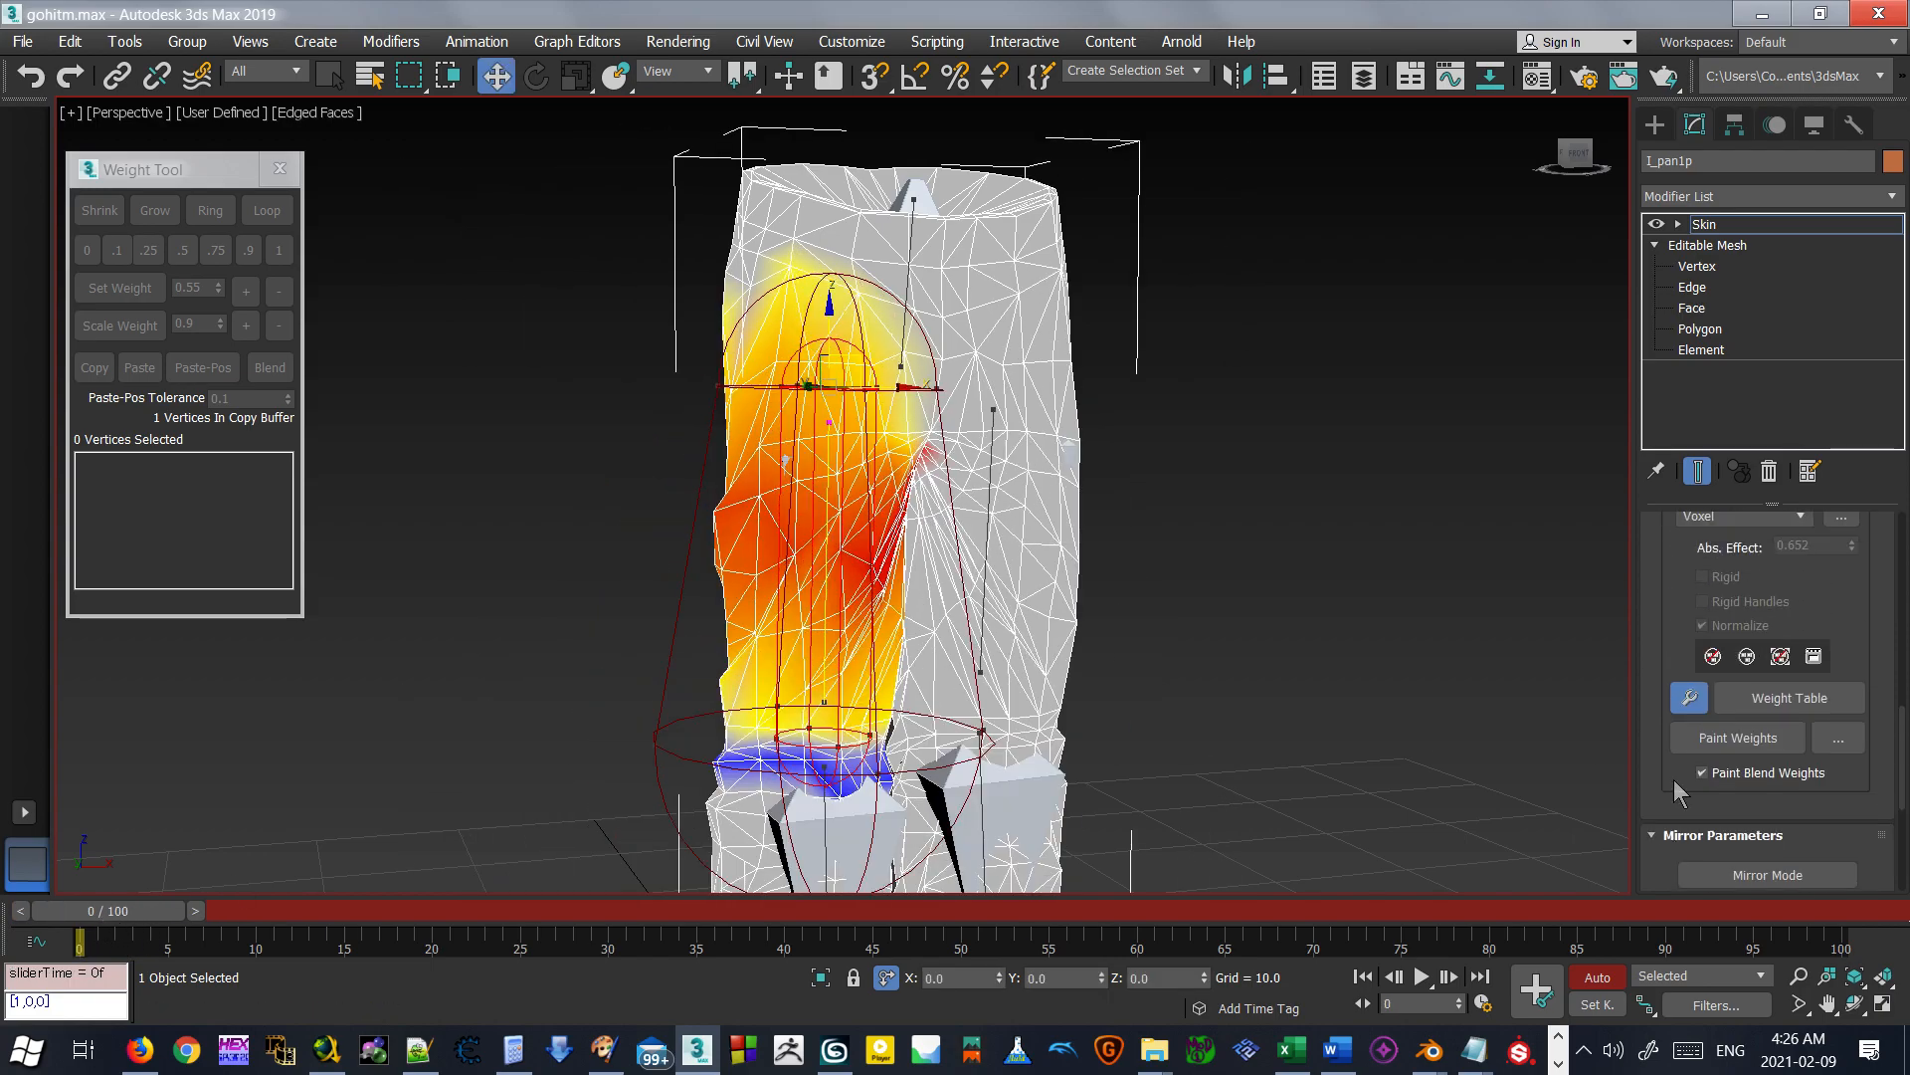
scroll(1658, 756, down, 5)
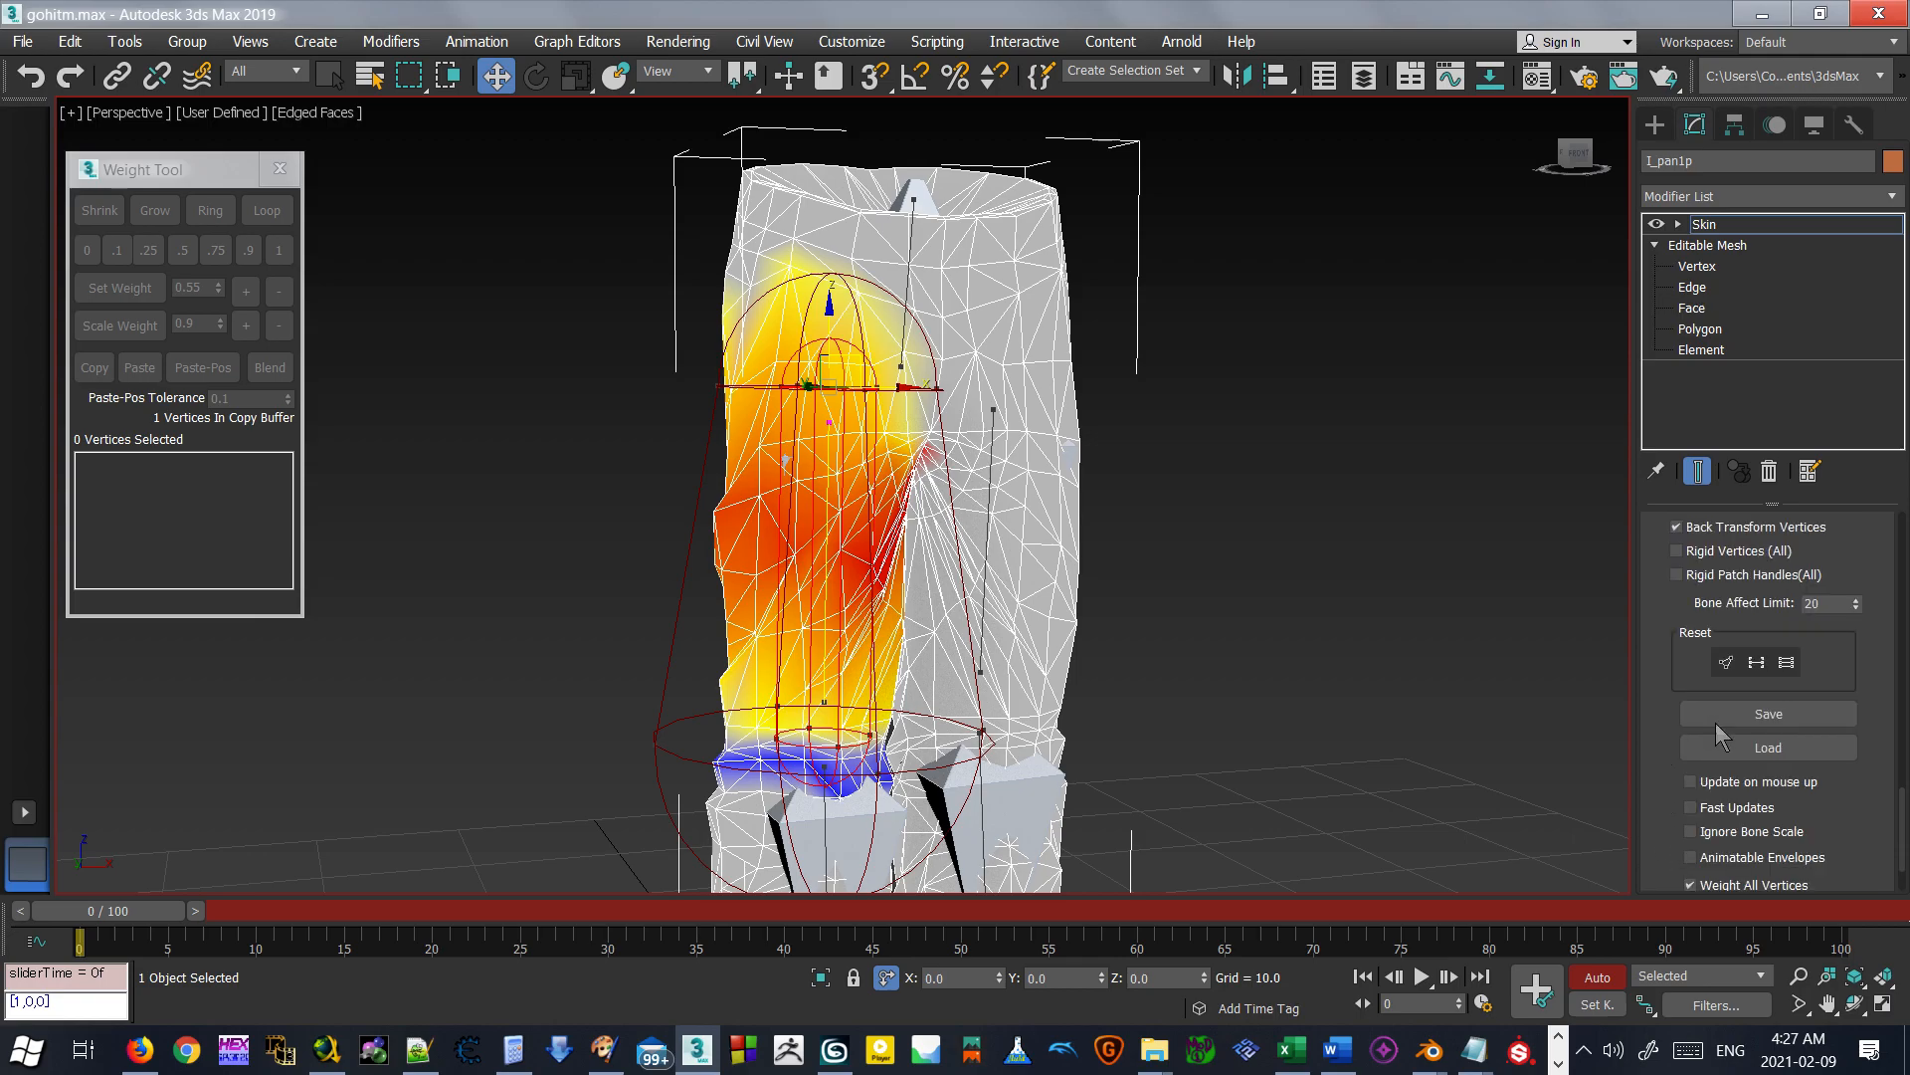
click(1721, 717)
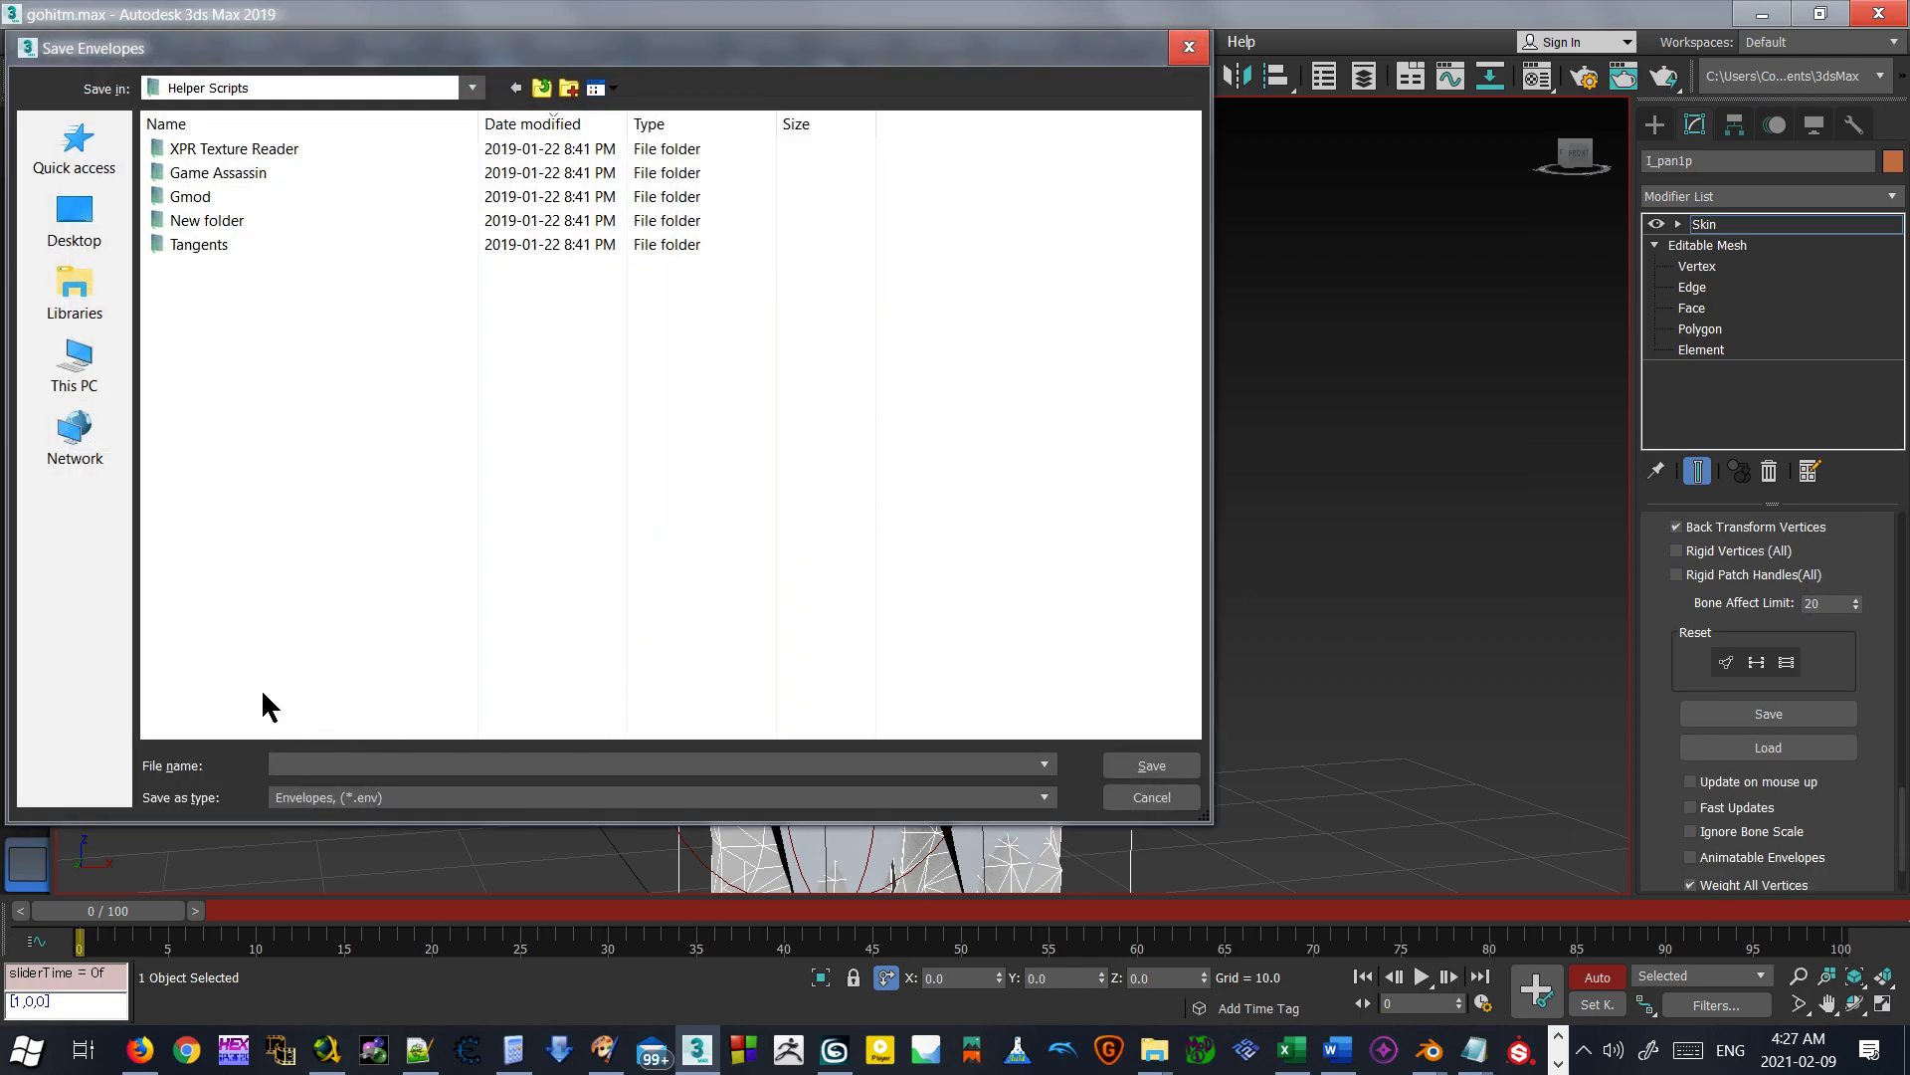
click(1144, 802)
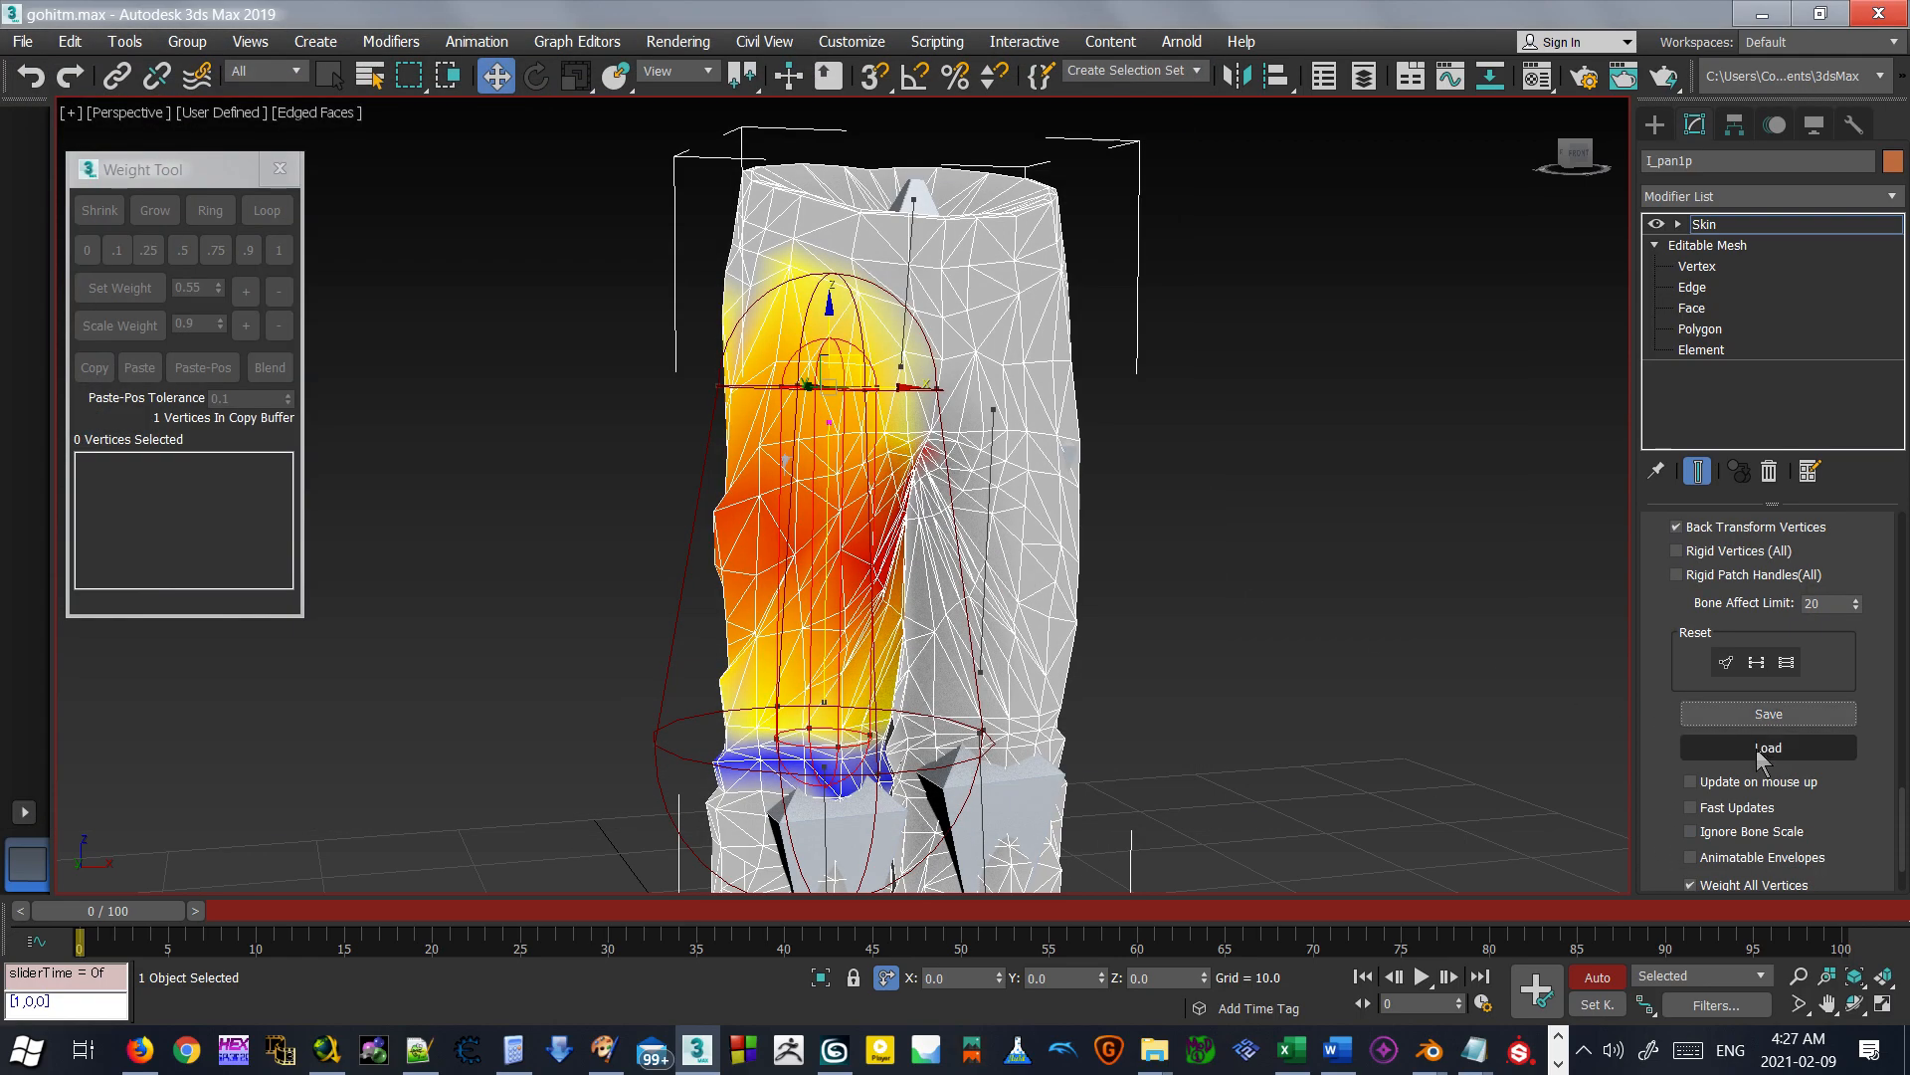
Check the bone weights of a thigh vertex and look through the Skin modifier's advanced parameters, including Bone Affect Limit.
scroll(1661, 625, up, 2)
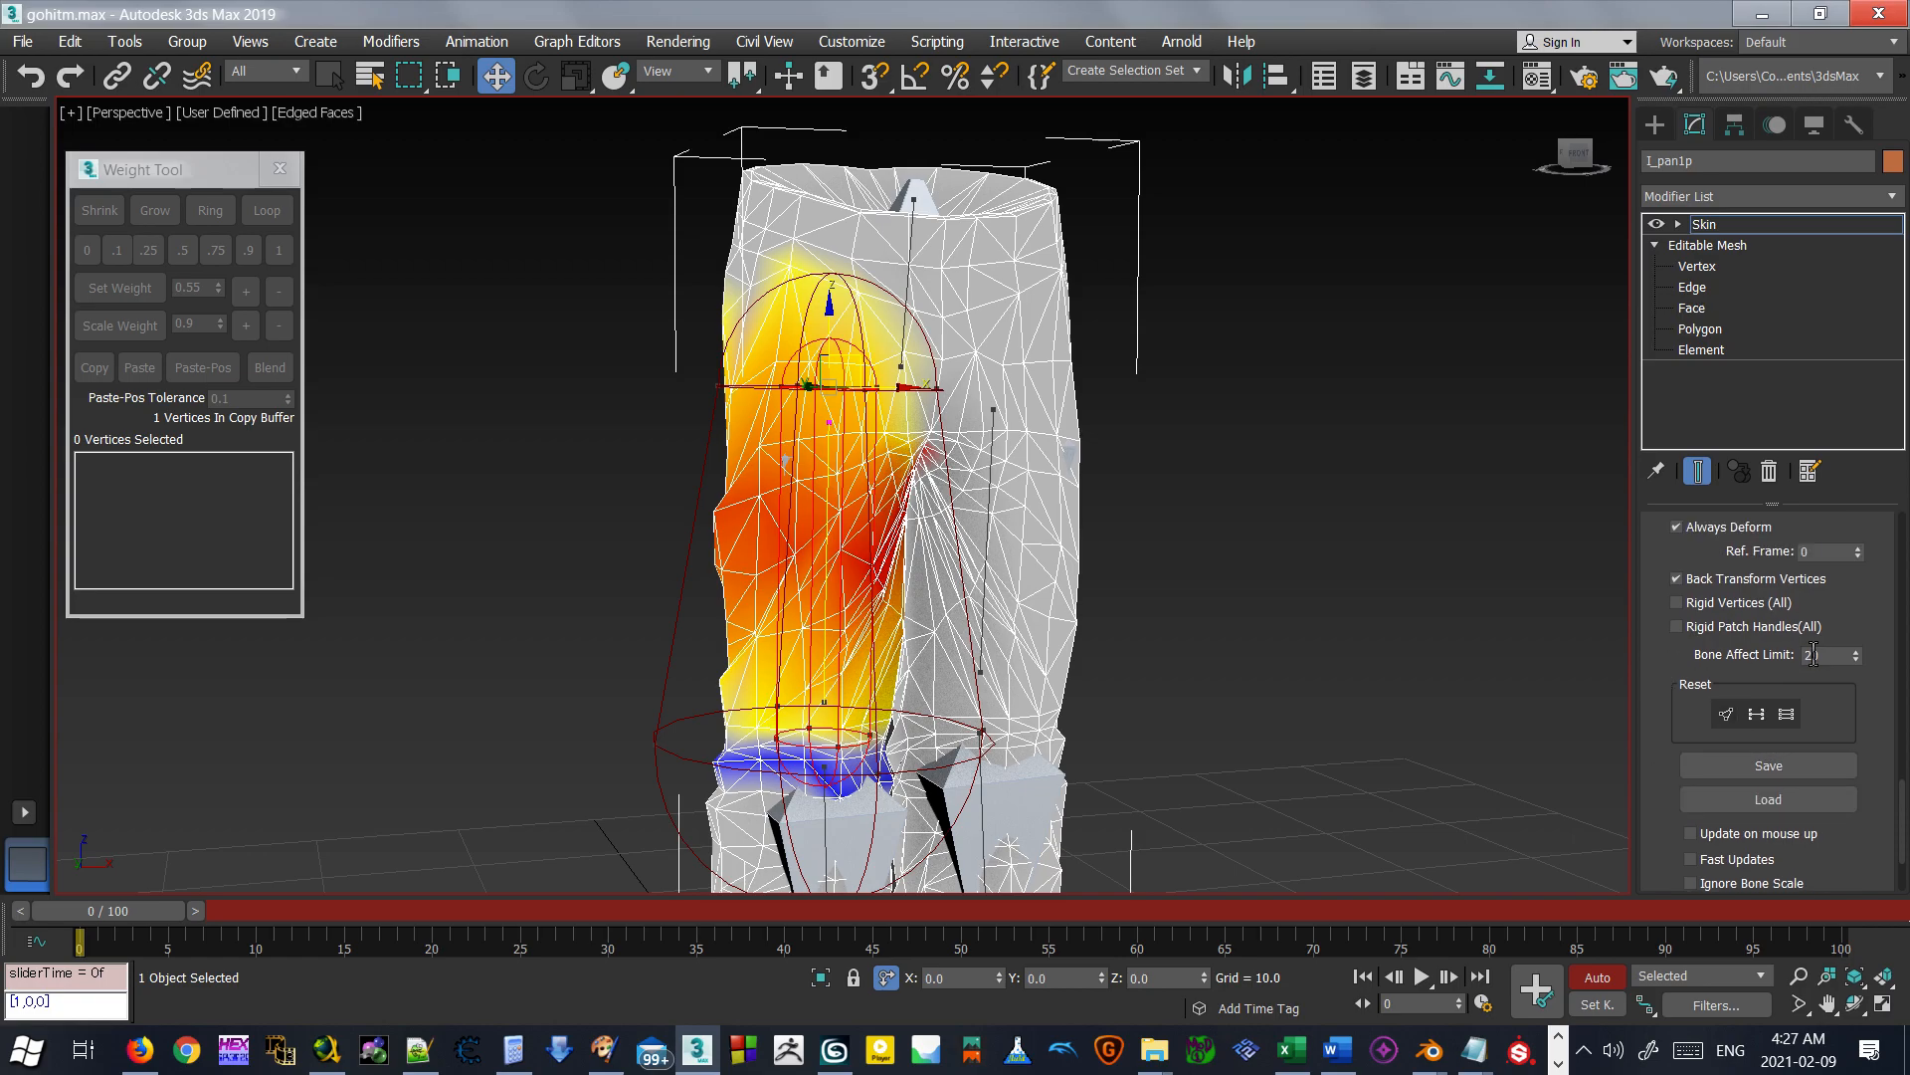
click(763, 495)
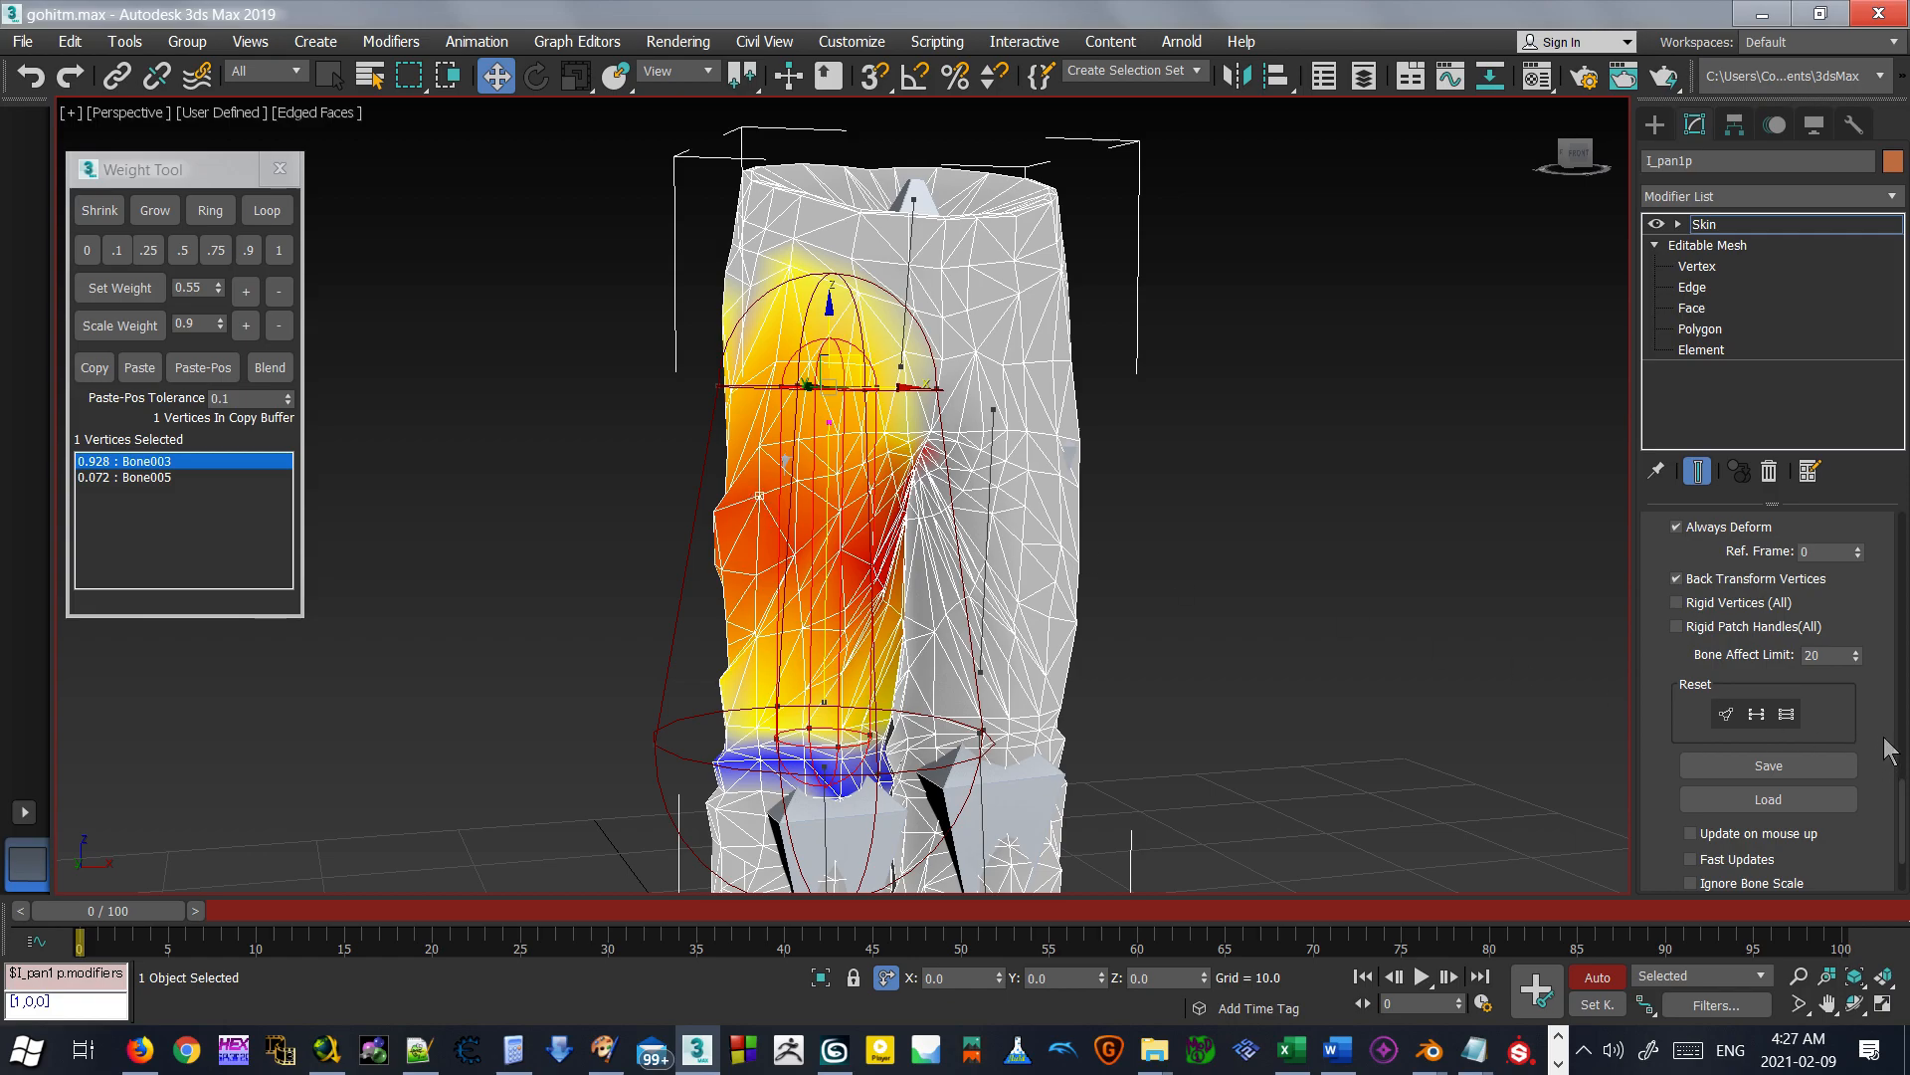
scroll(1860, 684, down, 3)
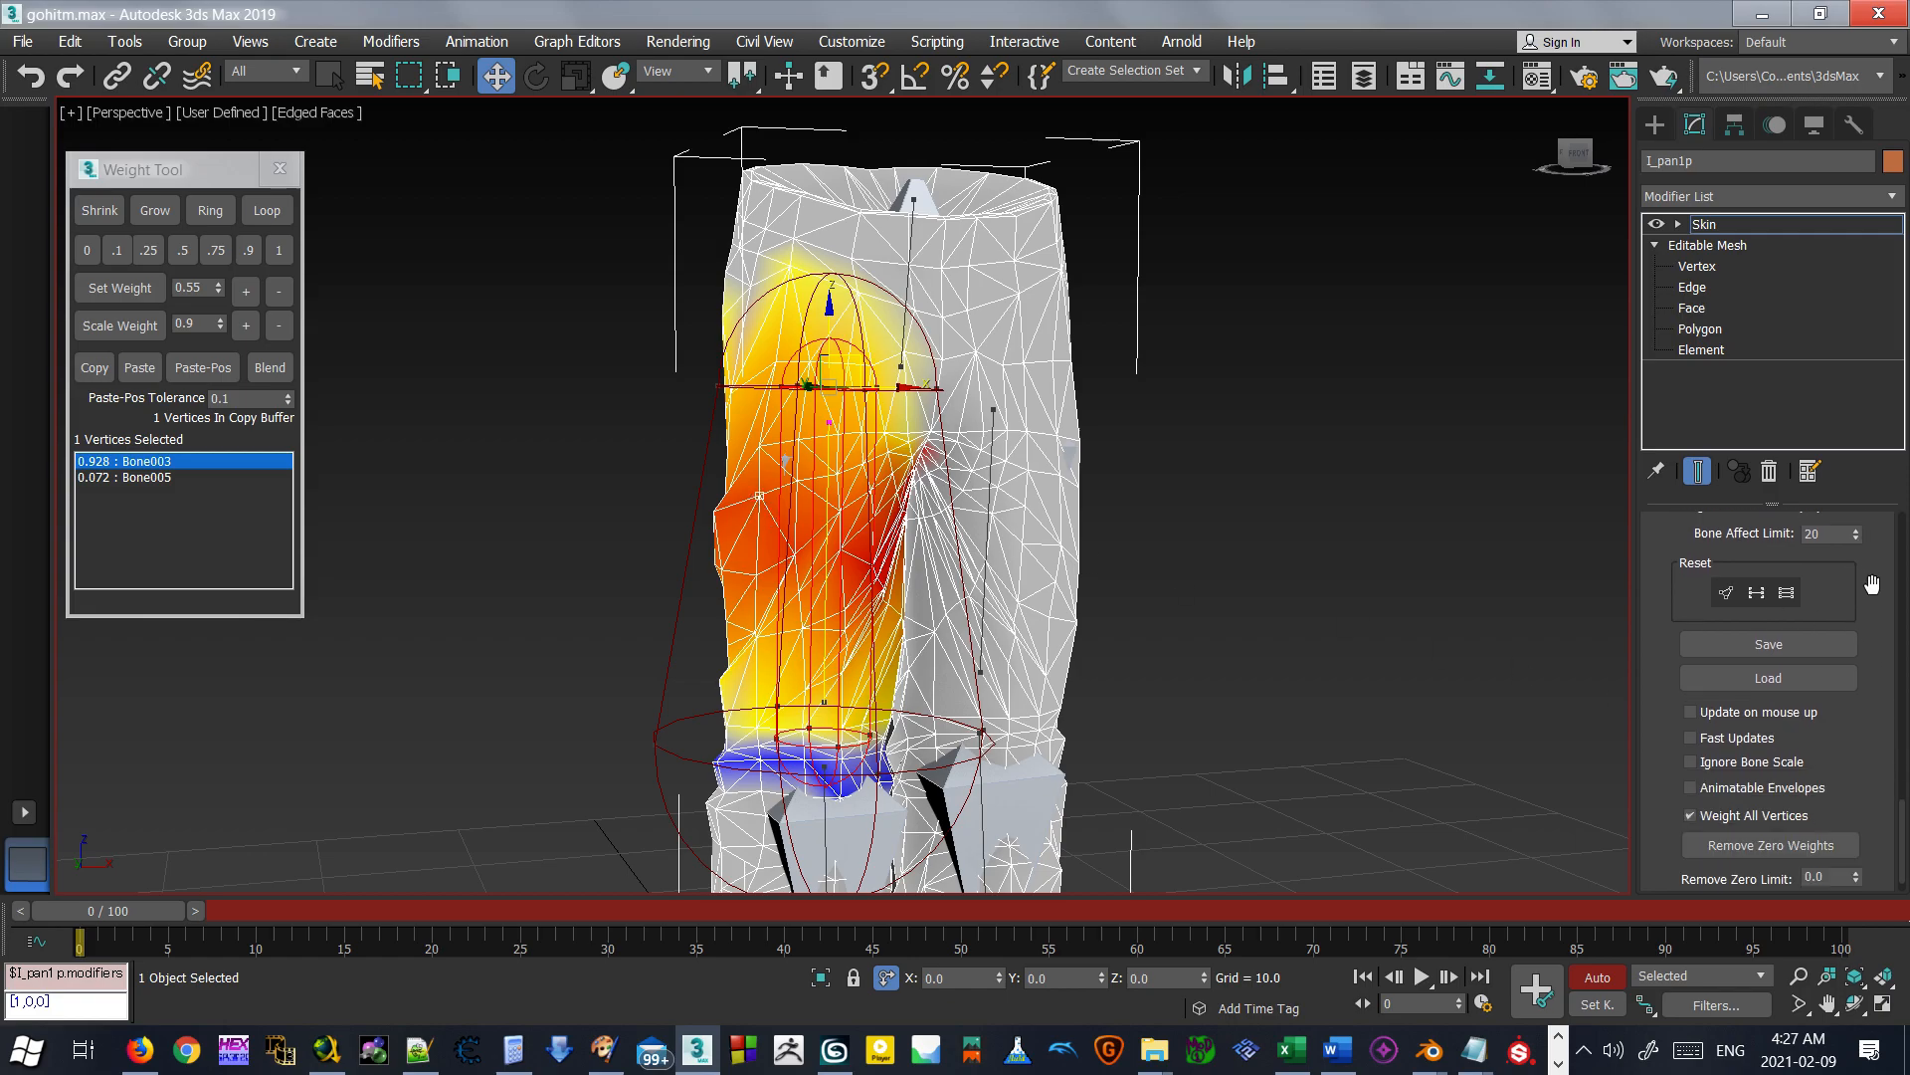
scroll(1860, 711, up, 5)
click(1654, 587)
scroll(1666, 659, up, 6)
scroll(1666, 659, up, 5)
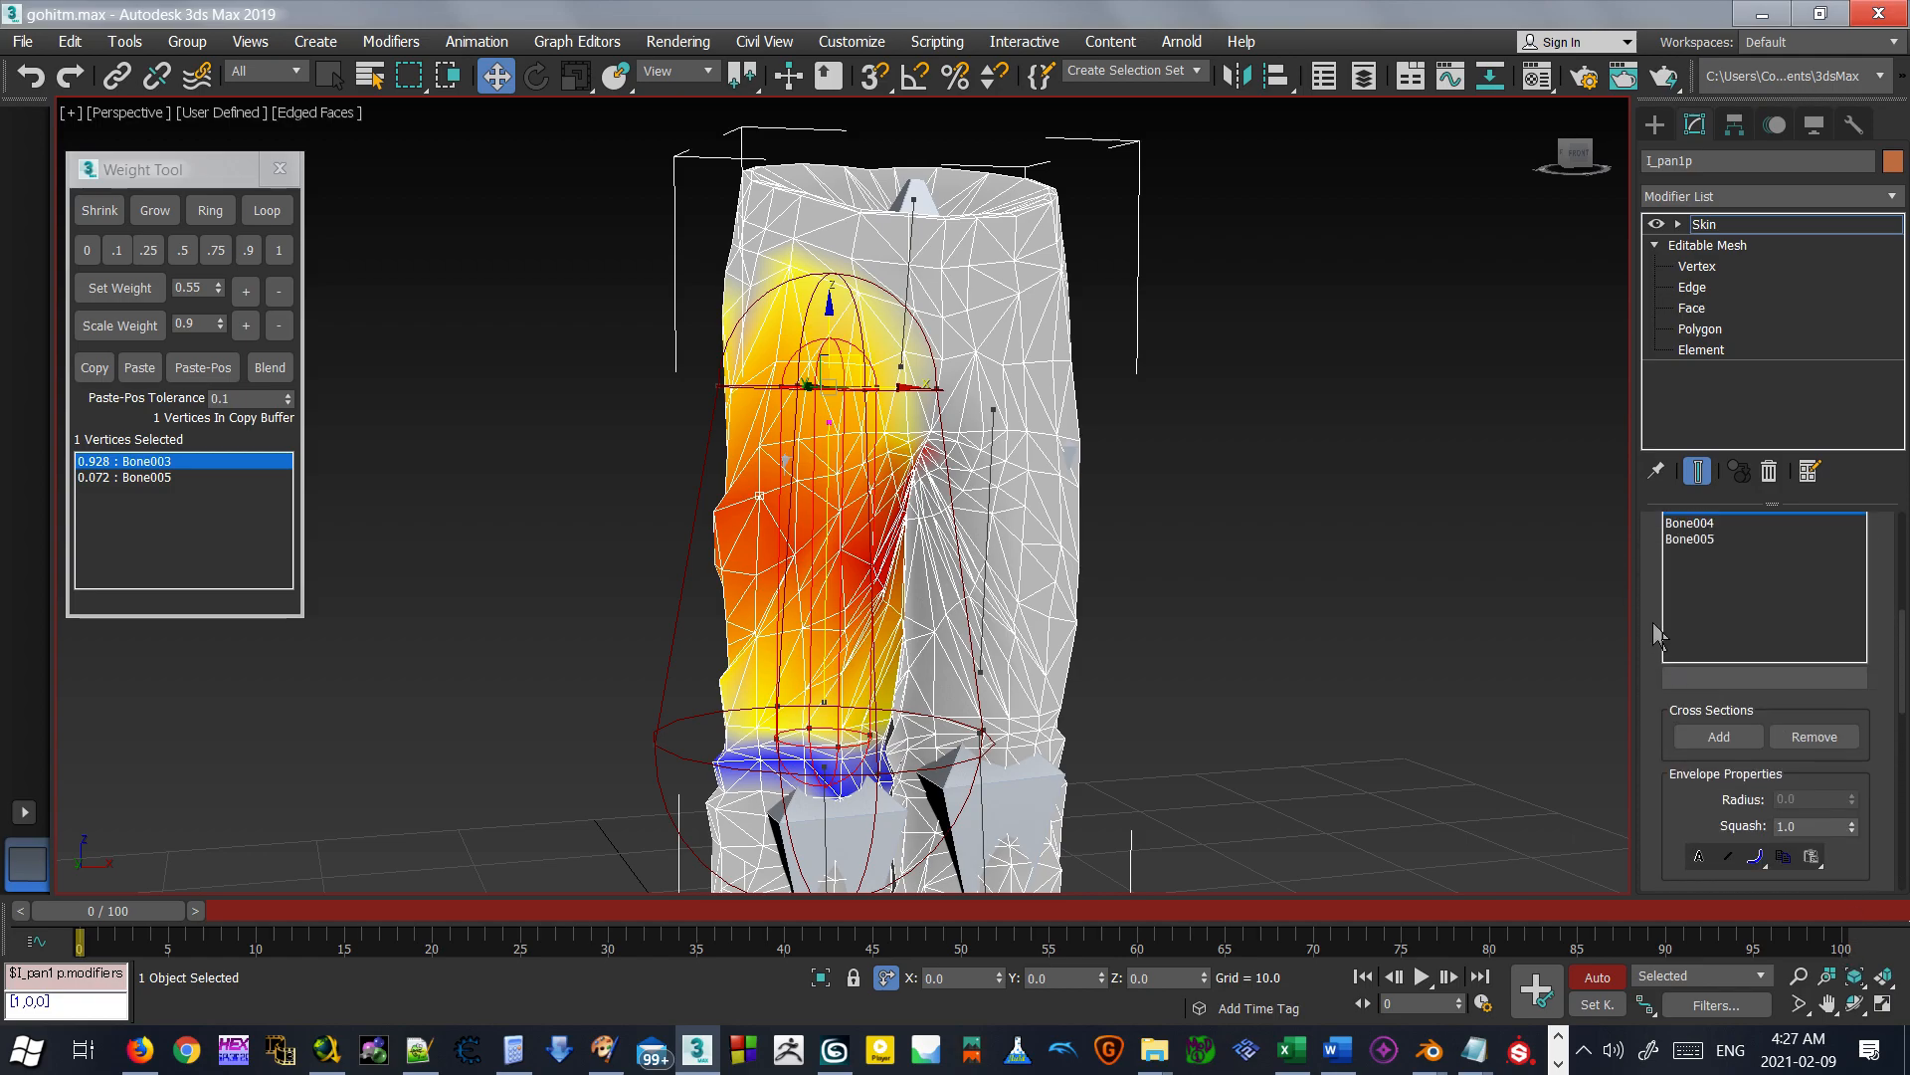
Leave envelope editing and frame the whole trousers mesh.
click(1704, 225)
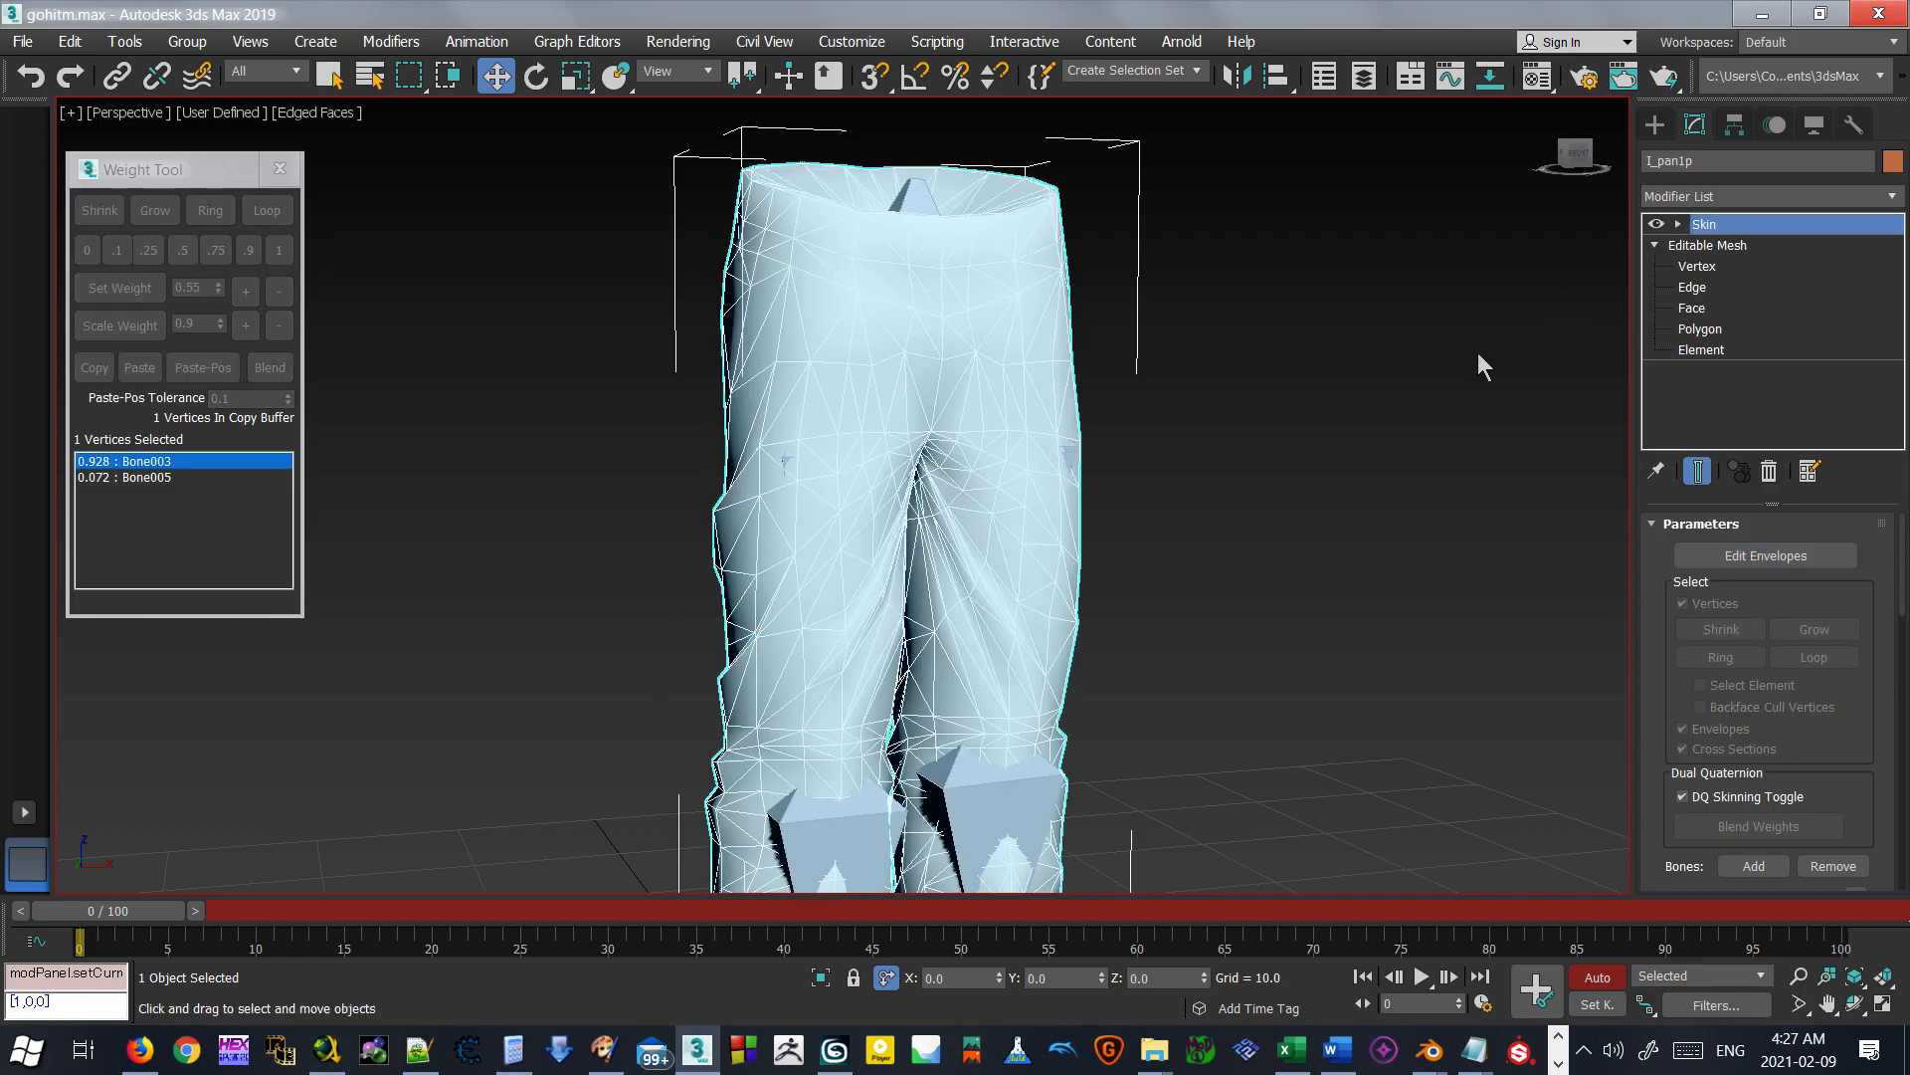
key(z)
scroll(1055, 412, up, 3)
mouse_move(1227, 409)
alt+middle_down()
mouse_move(1260, 419)
mouse_move(1226, 431)
alt+middle_up()
scroll(1260, 423, down, 3)
Create a sphere on the ground below the trousers' cuffs and reselect the trousers mesh.
click(1657, 126)
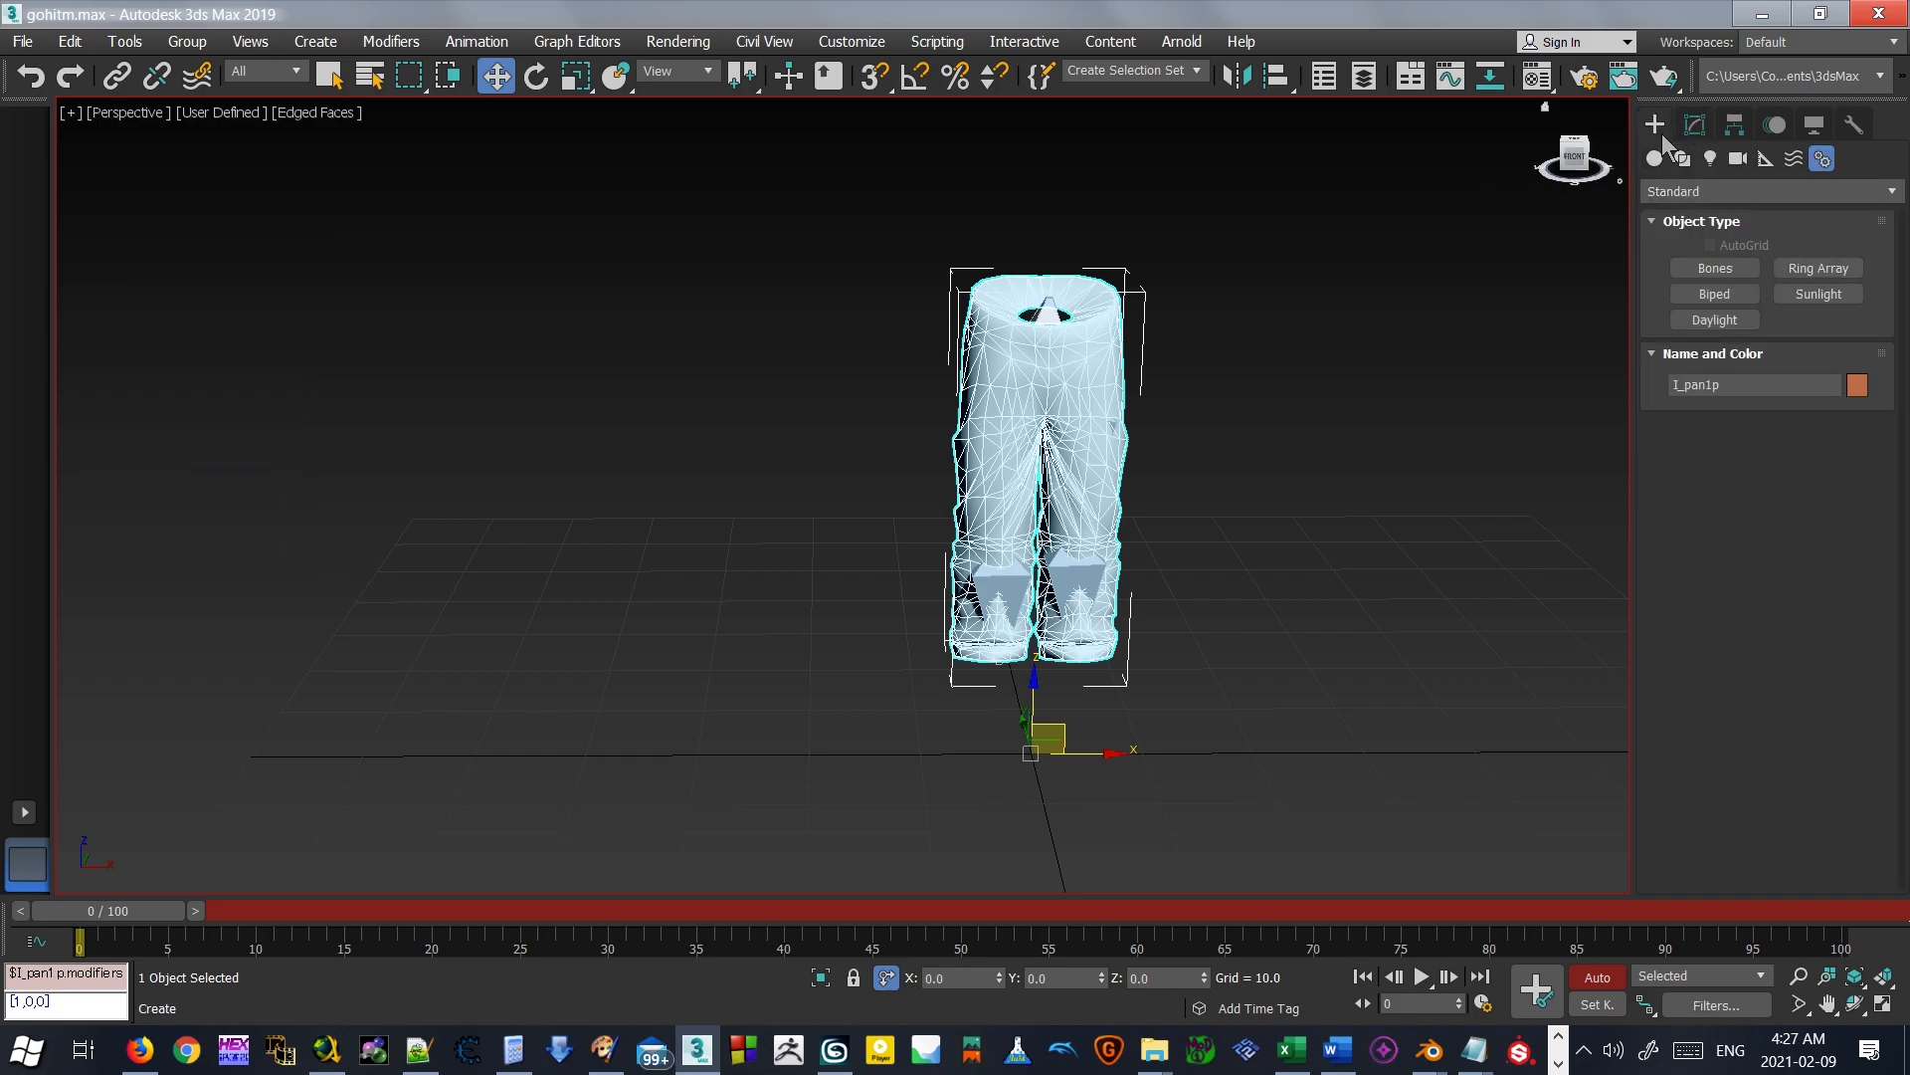
click(1655, 159)
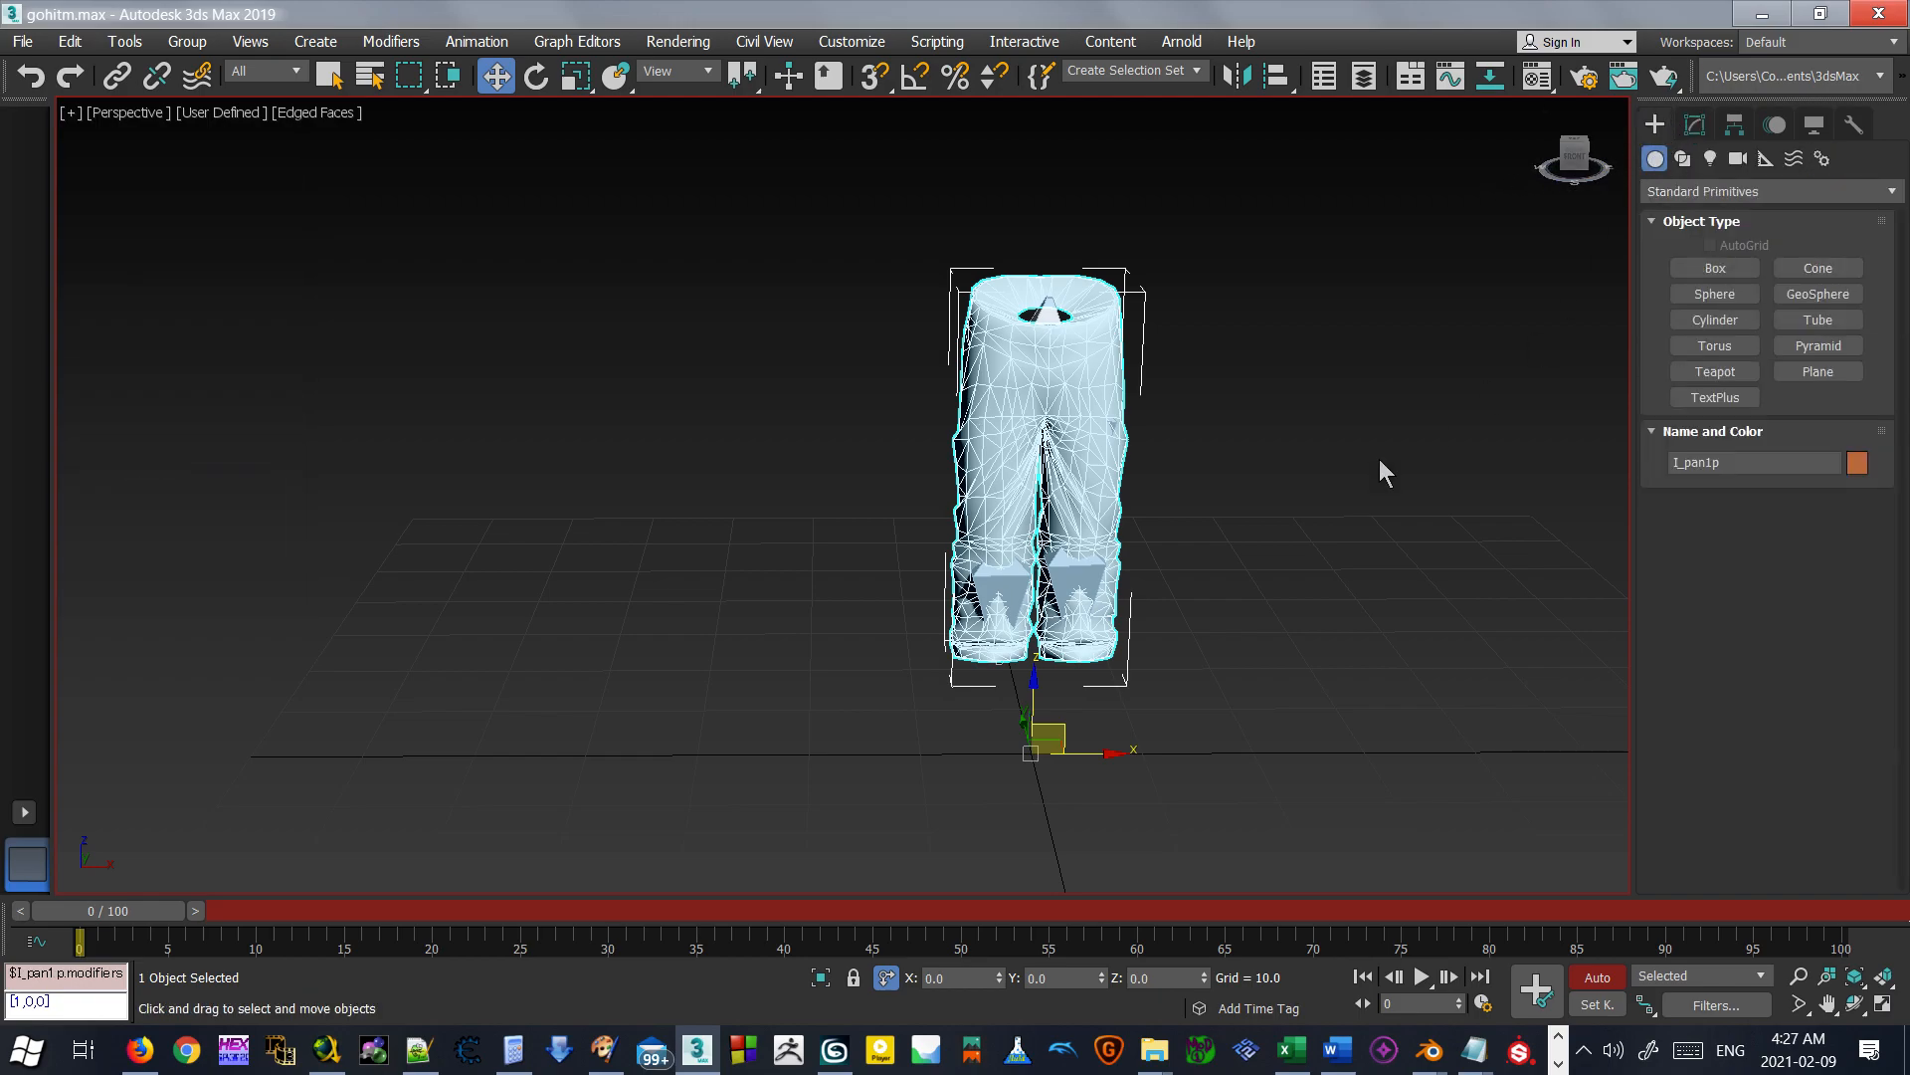
click(961, 752)
click(1715, 294)
drag(962, 750, 981, 767)
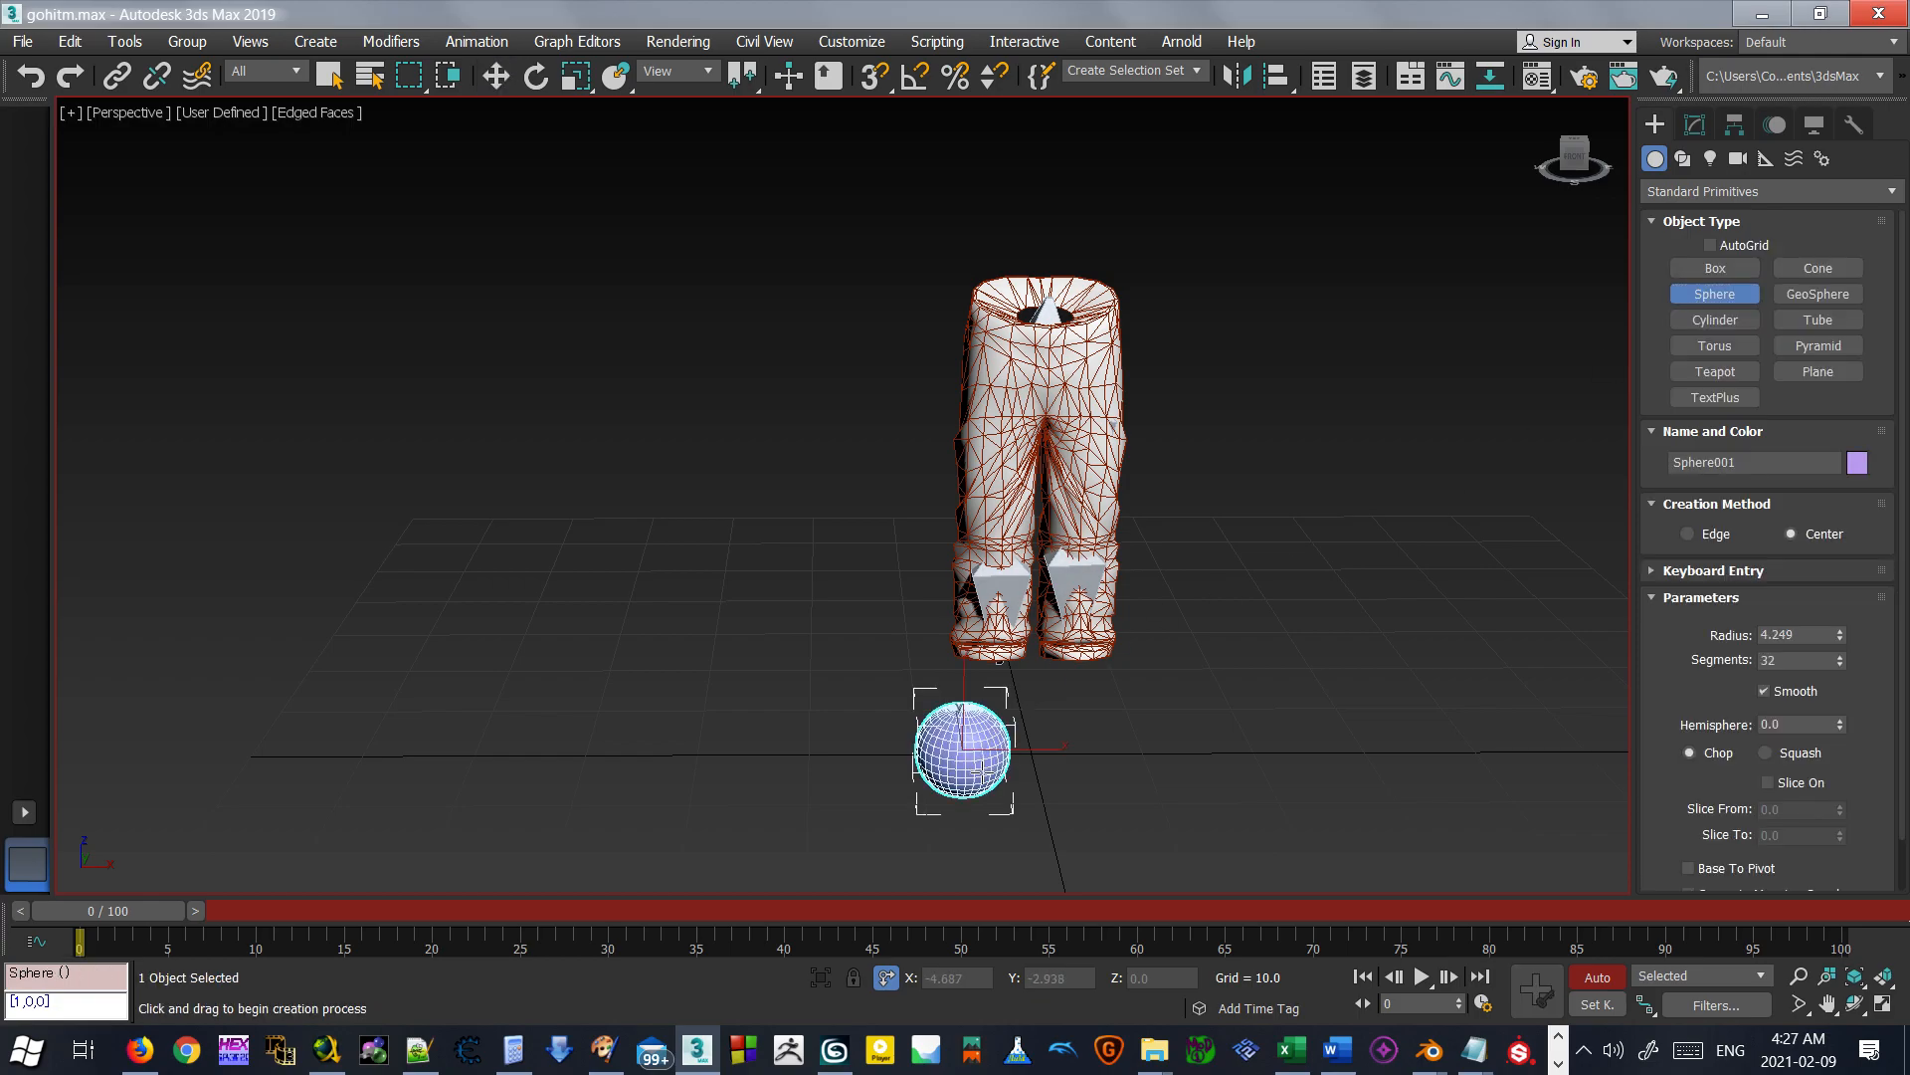
key(w)
click(1112, 542)
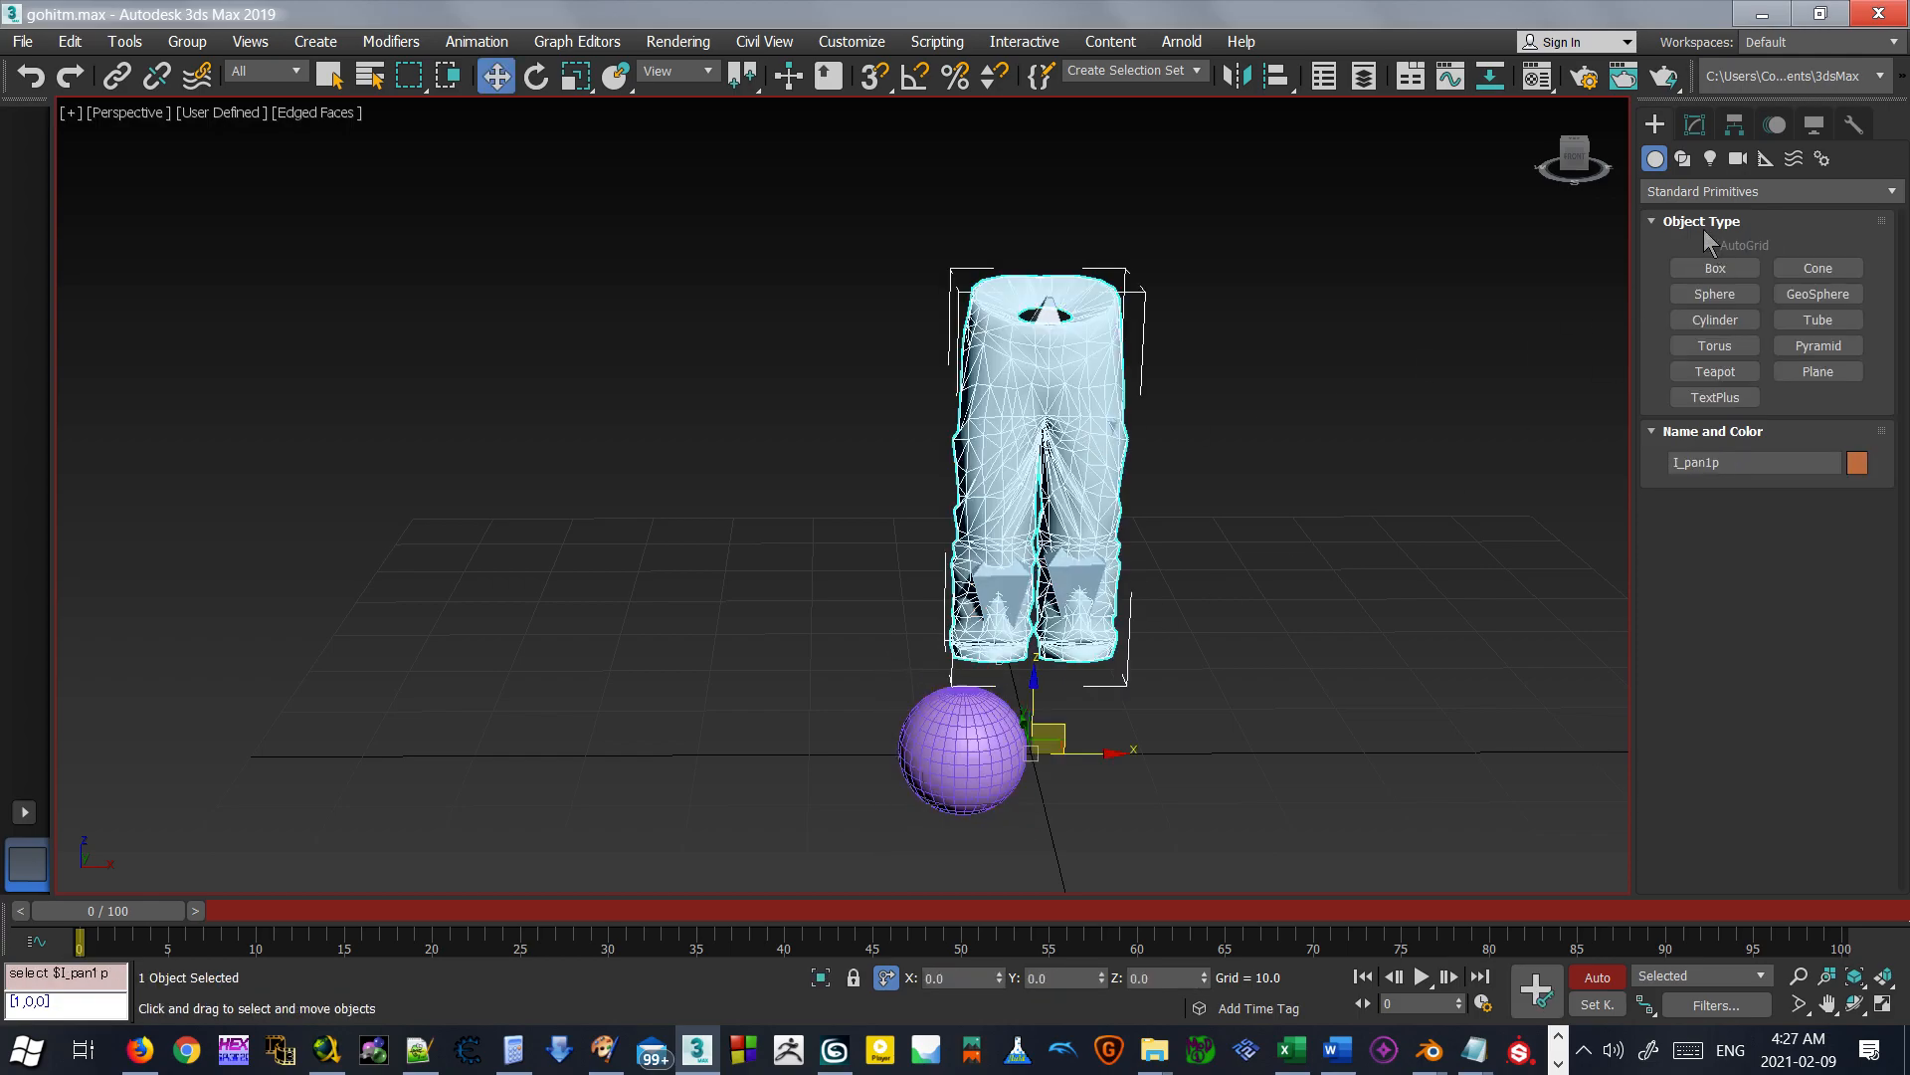
Cut the Skin modifier from the trousers' modifier stack, leaving the Editable Mesh at vertex level.
click(1694, 124)
click(1714, 267)
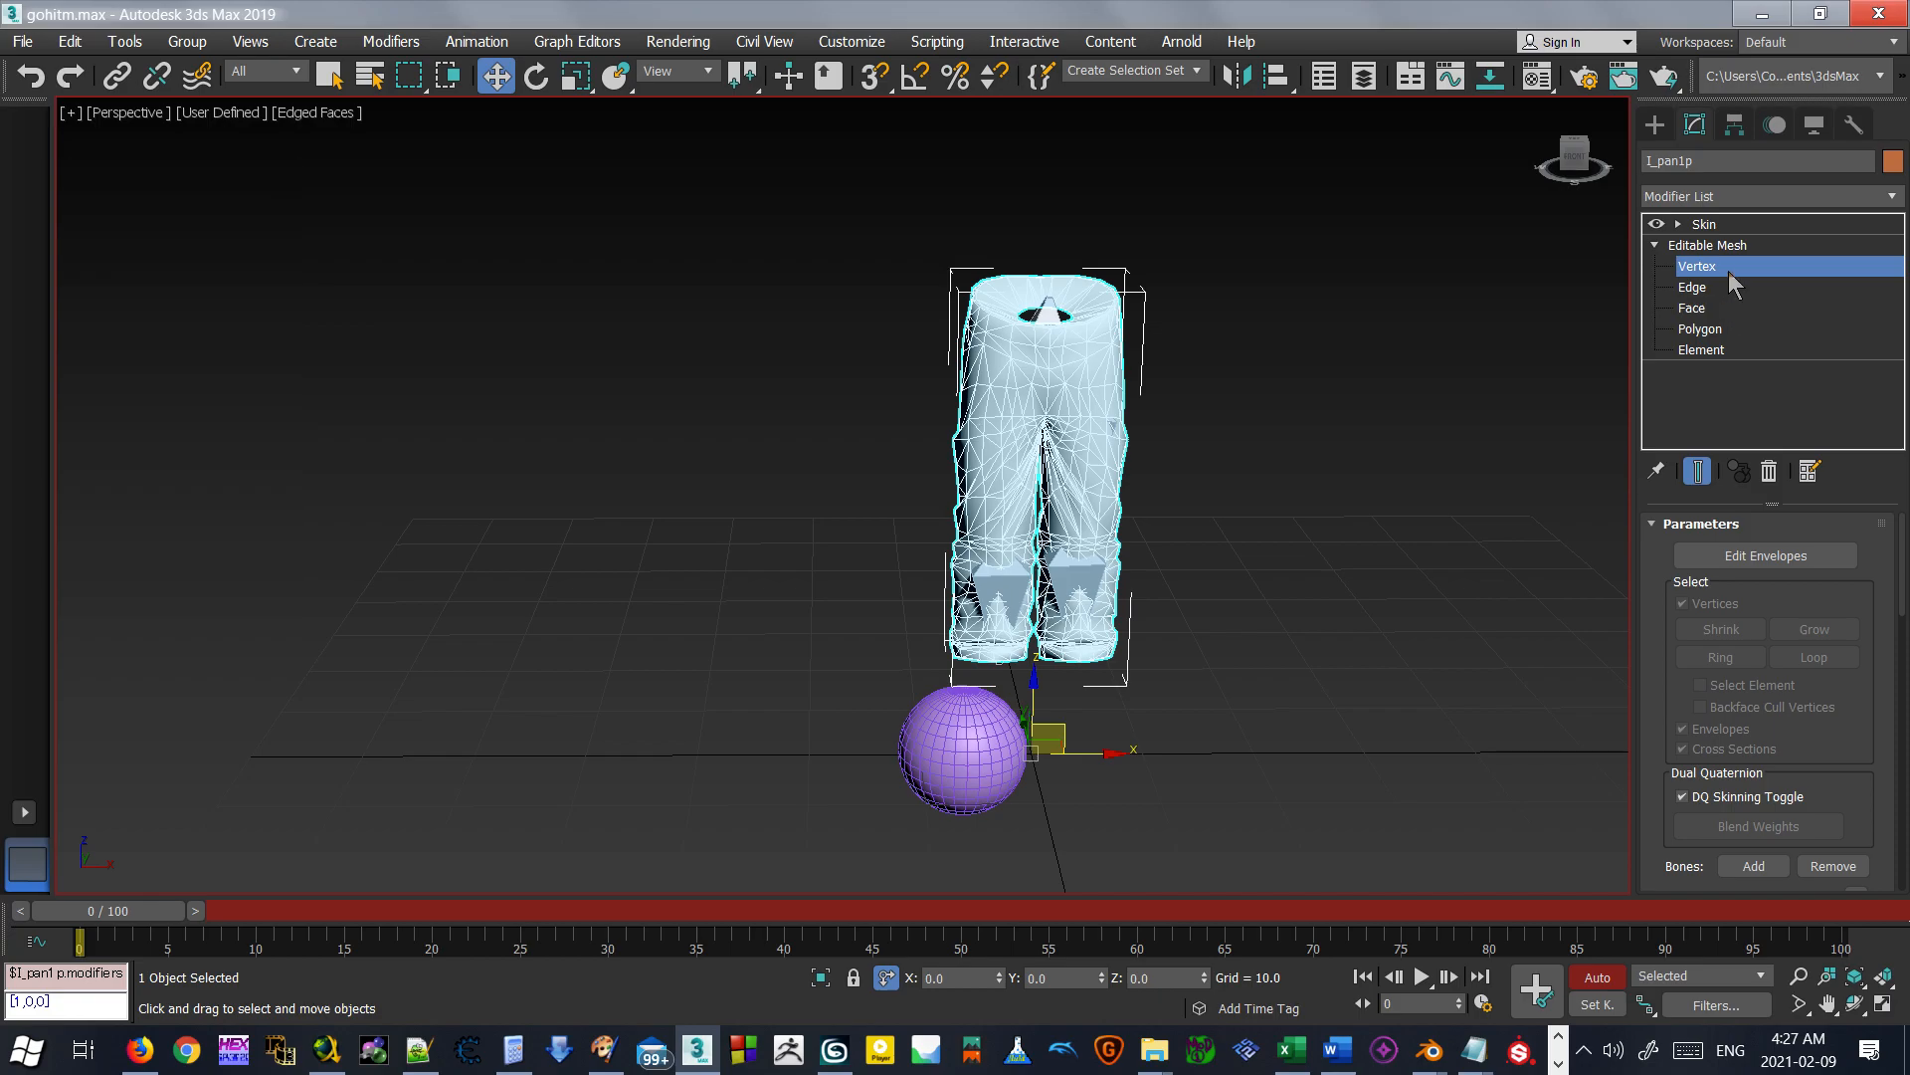
right_click(1230, 577)
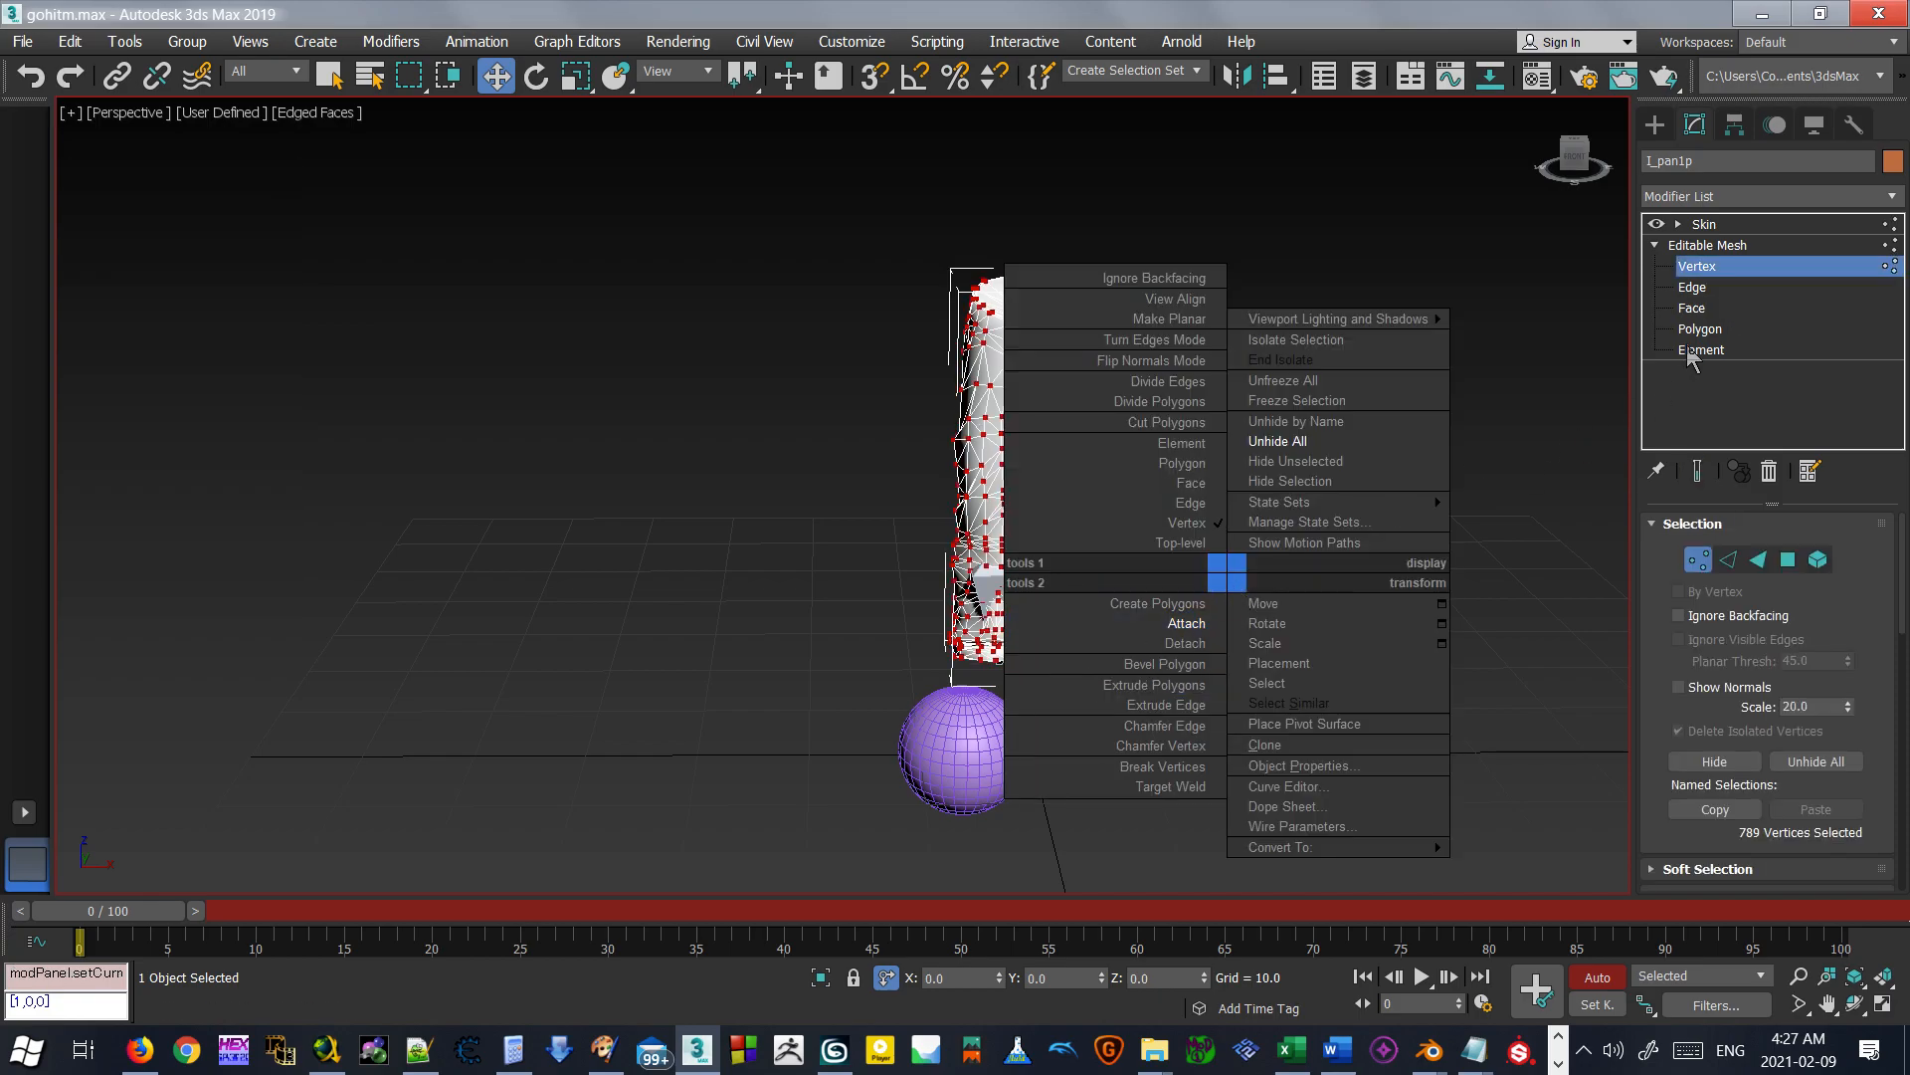
click(1704, 224)
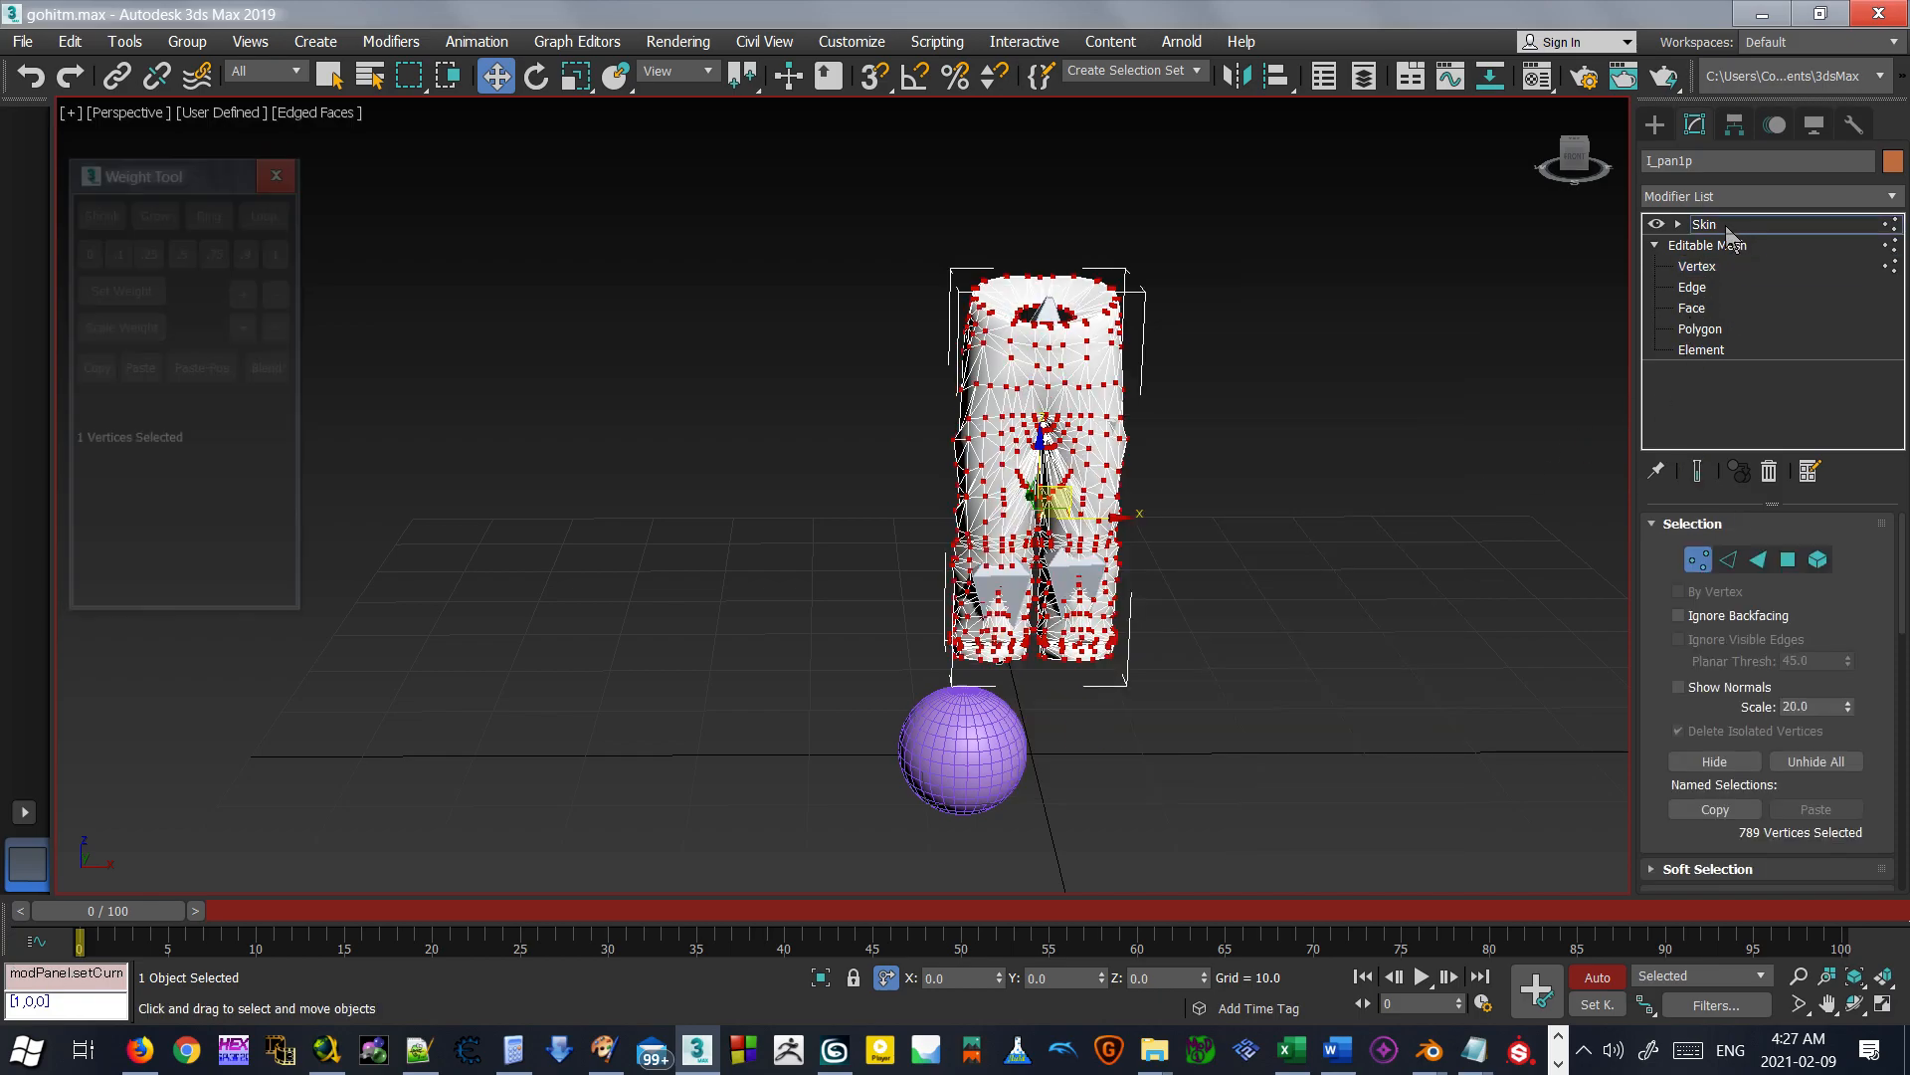
right_click(1726, 233)
click(1659, 295)
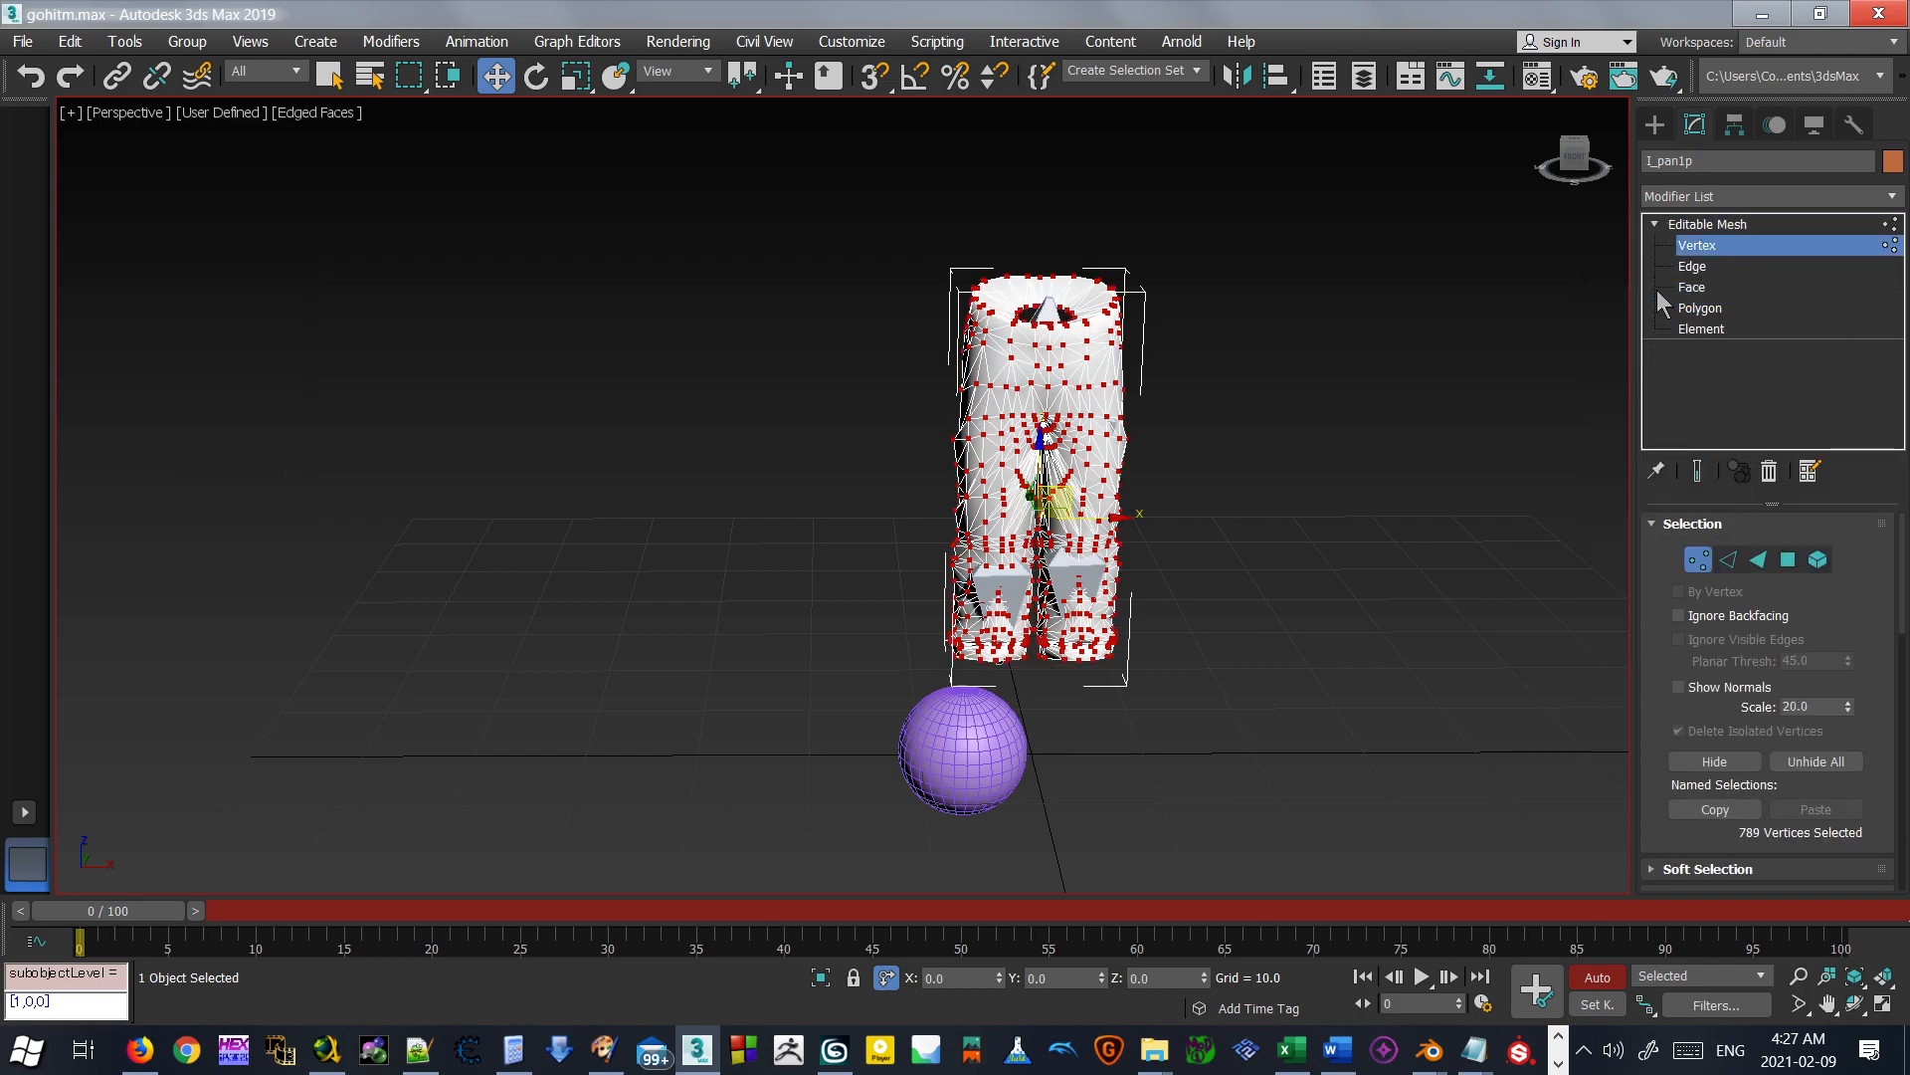
Attach the sphere to the trousers mesh and return to the Editable Mesh's top level.
right_click(1109, 603)
click(1073, 650)
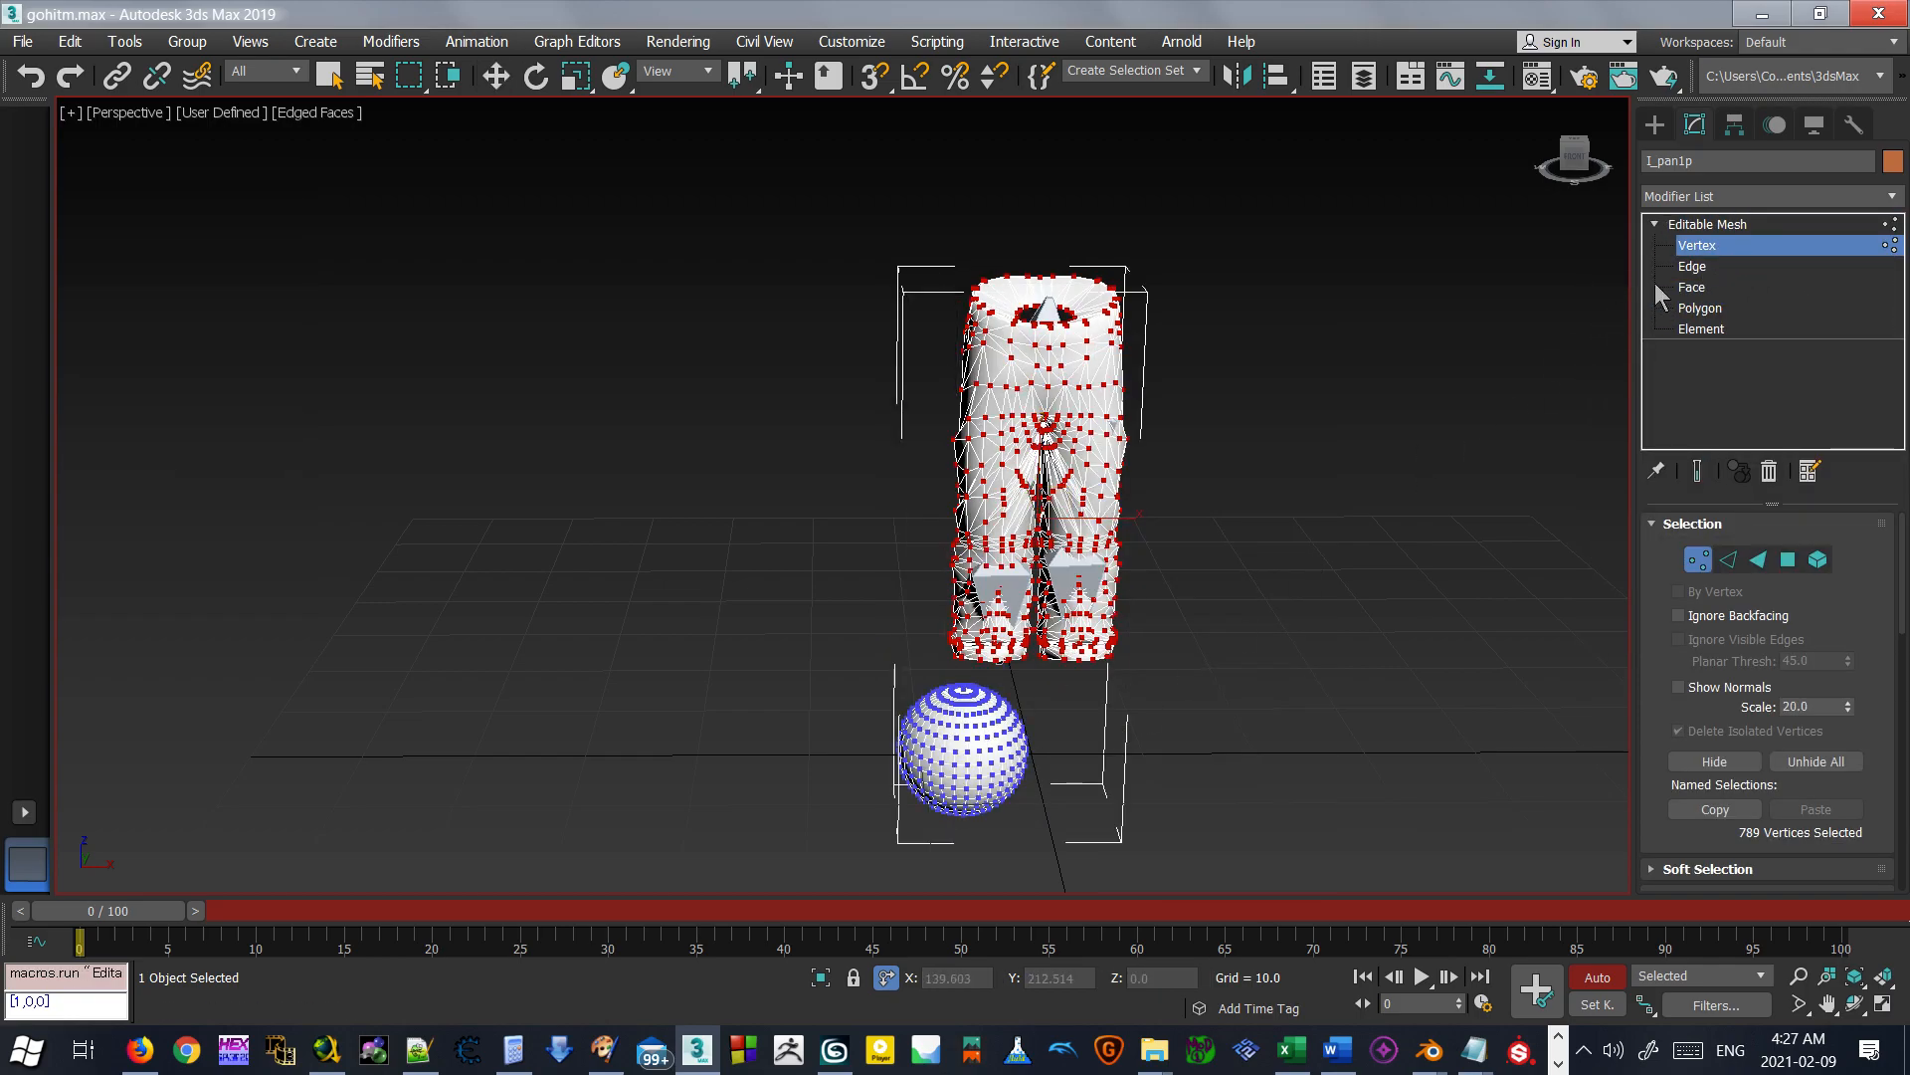
click(1708, 224)
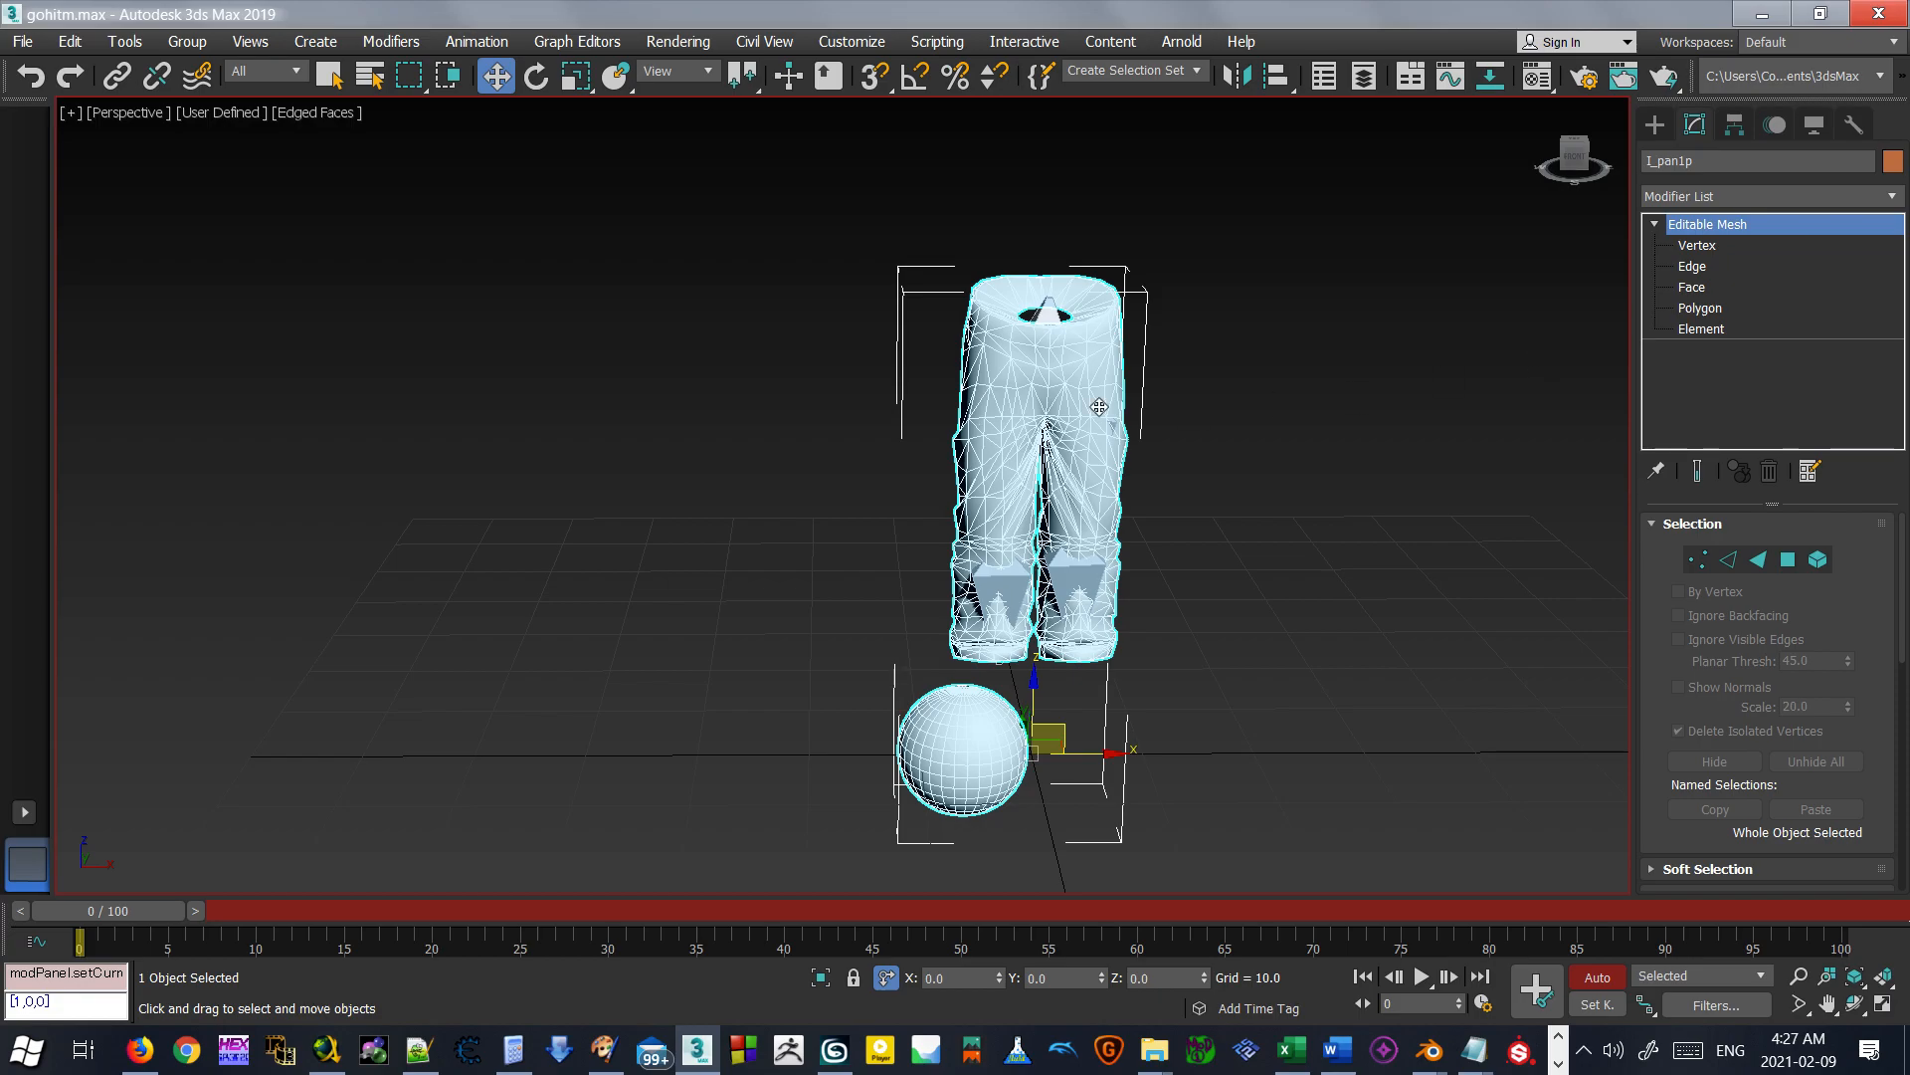
Paste the Skin modifier onto the combined mesh and test the deformation by scrubbing to frame 19 and back to 0.
scroll(1046, 579, up, 3)
right_click(1690, 220)
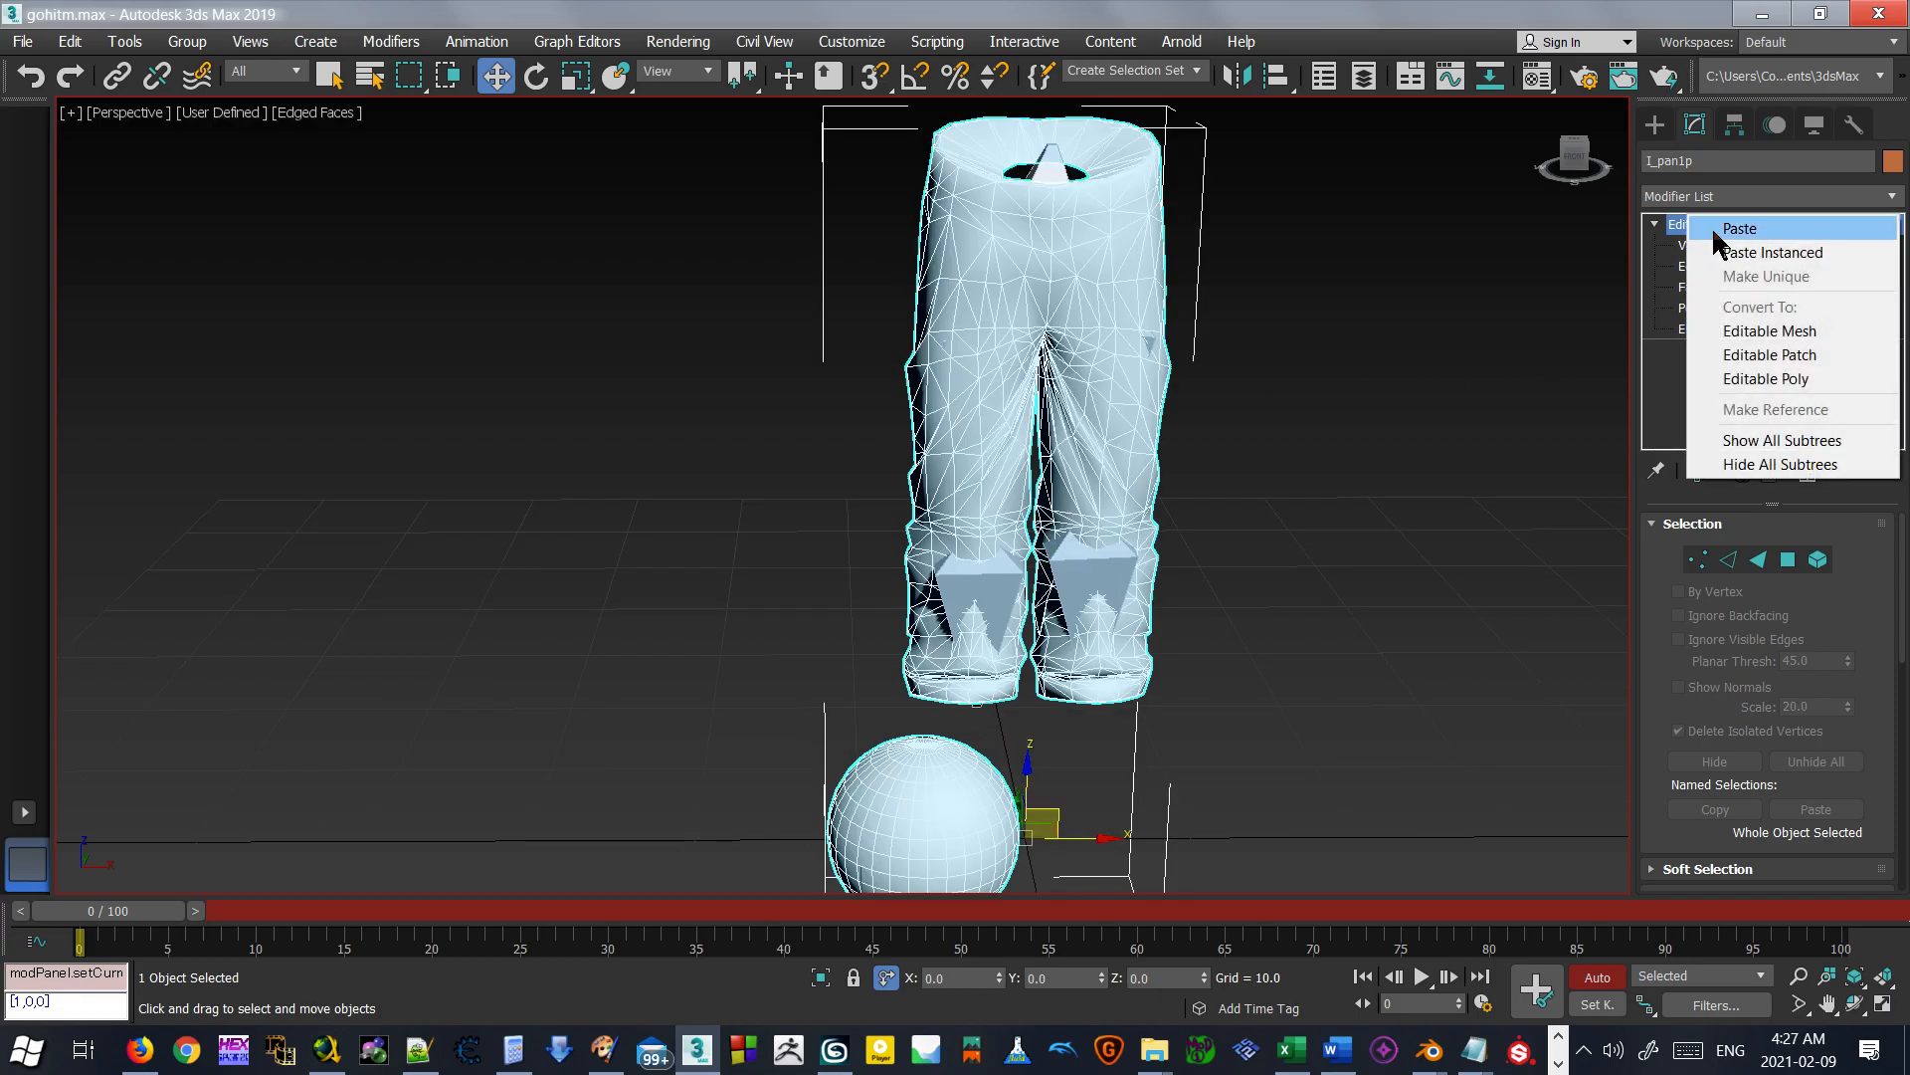
click(1711, 226)
drag(96, 921, 418, 920)
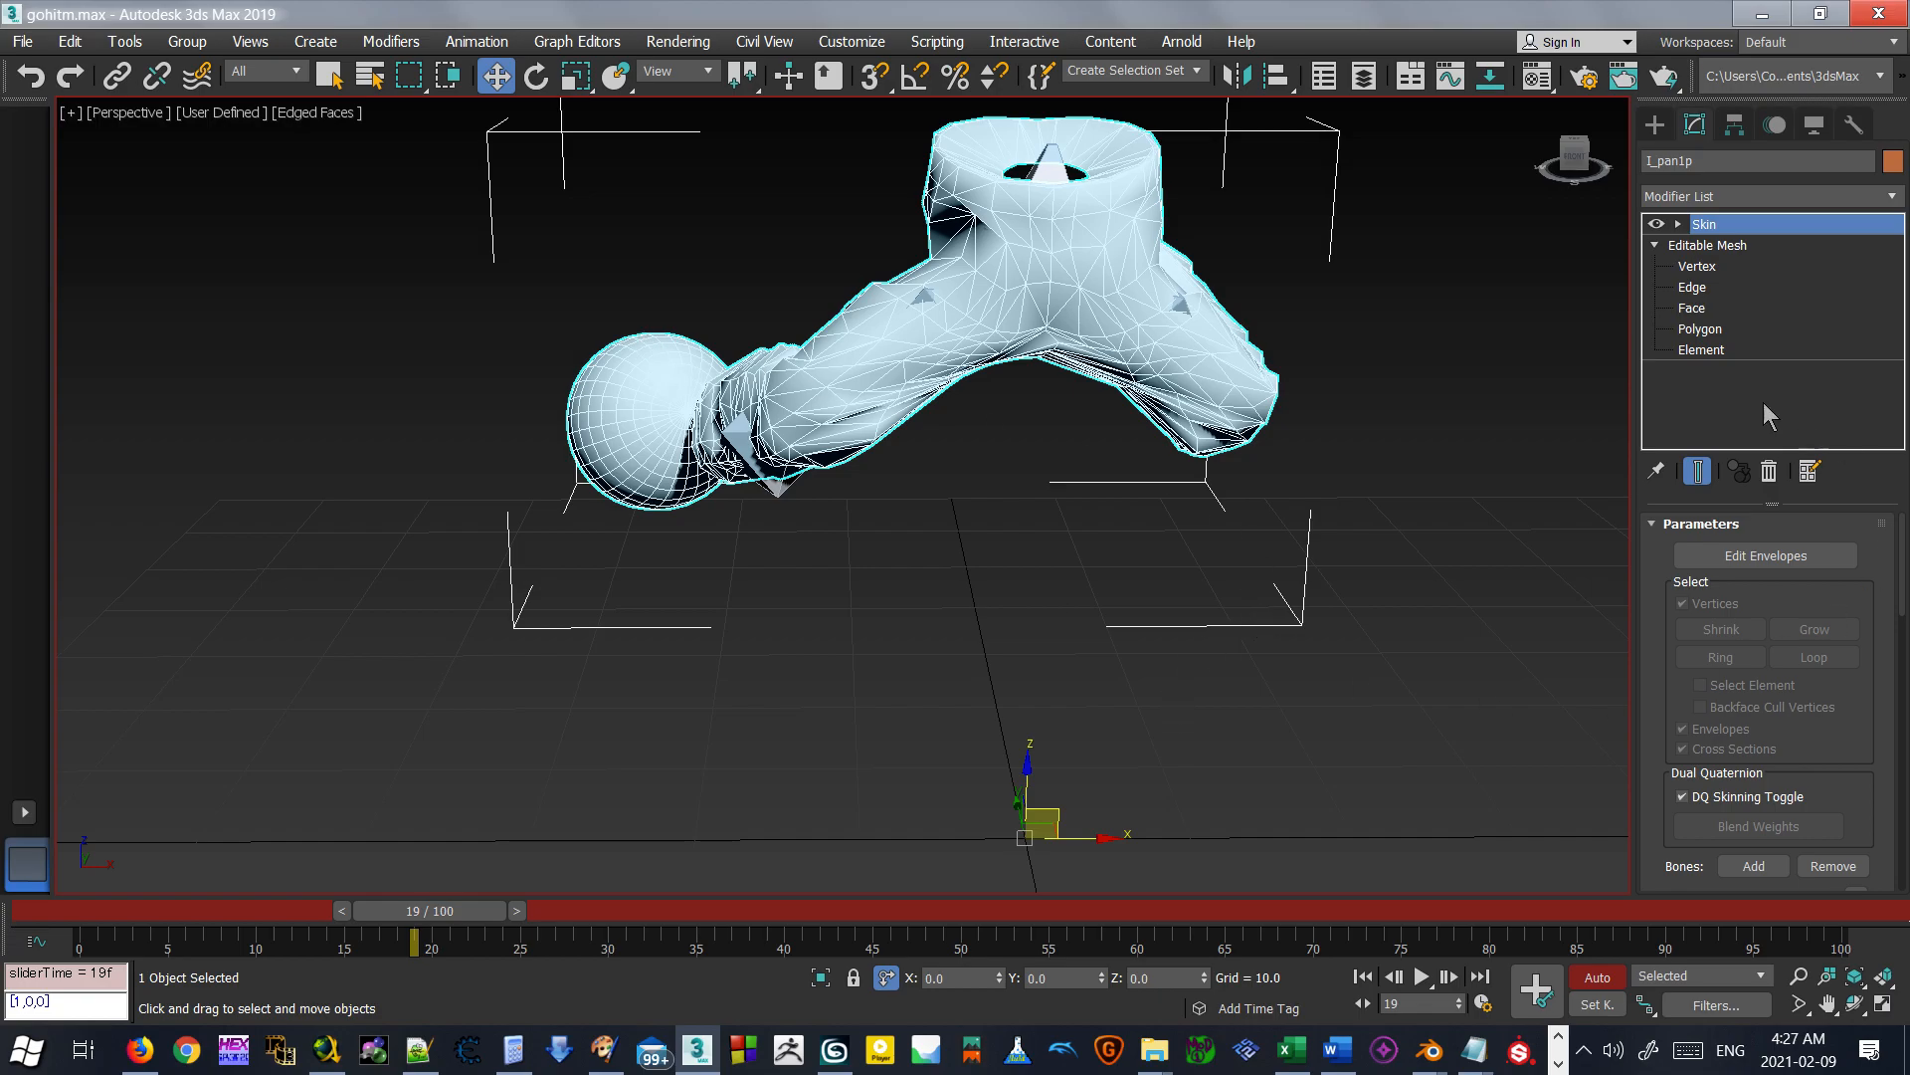
drag(450, 920, 99, 920)
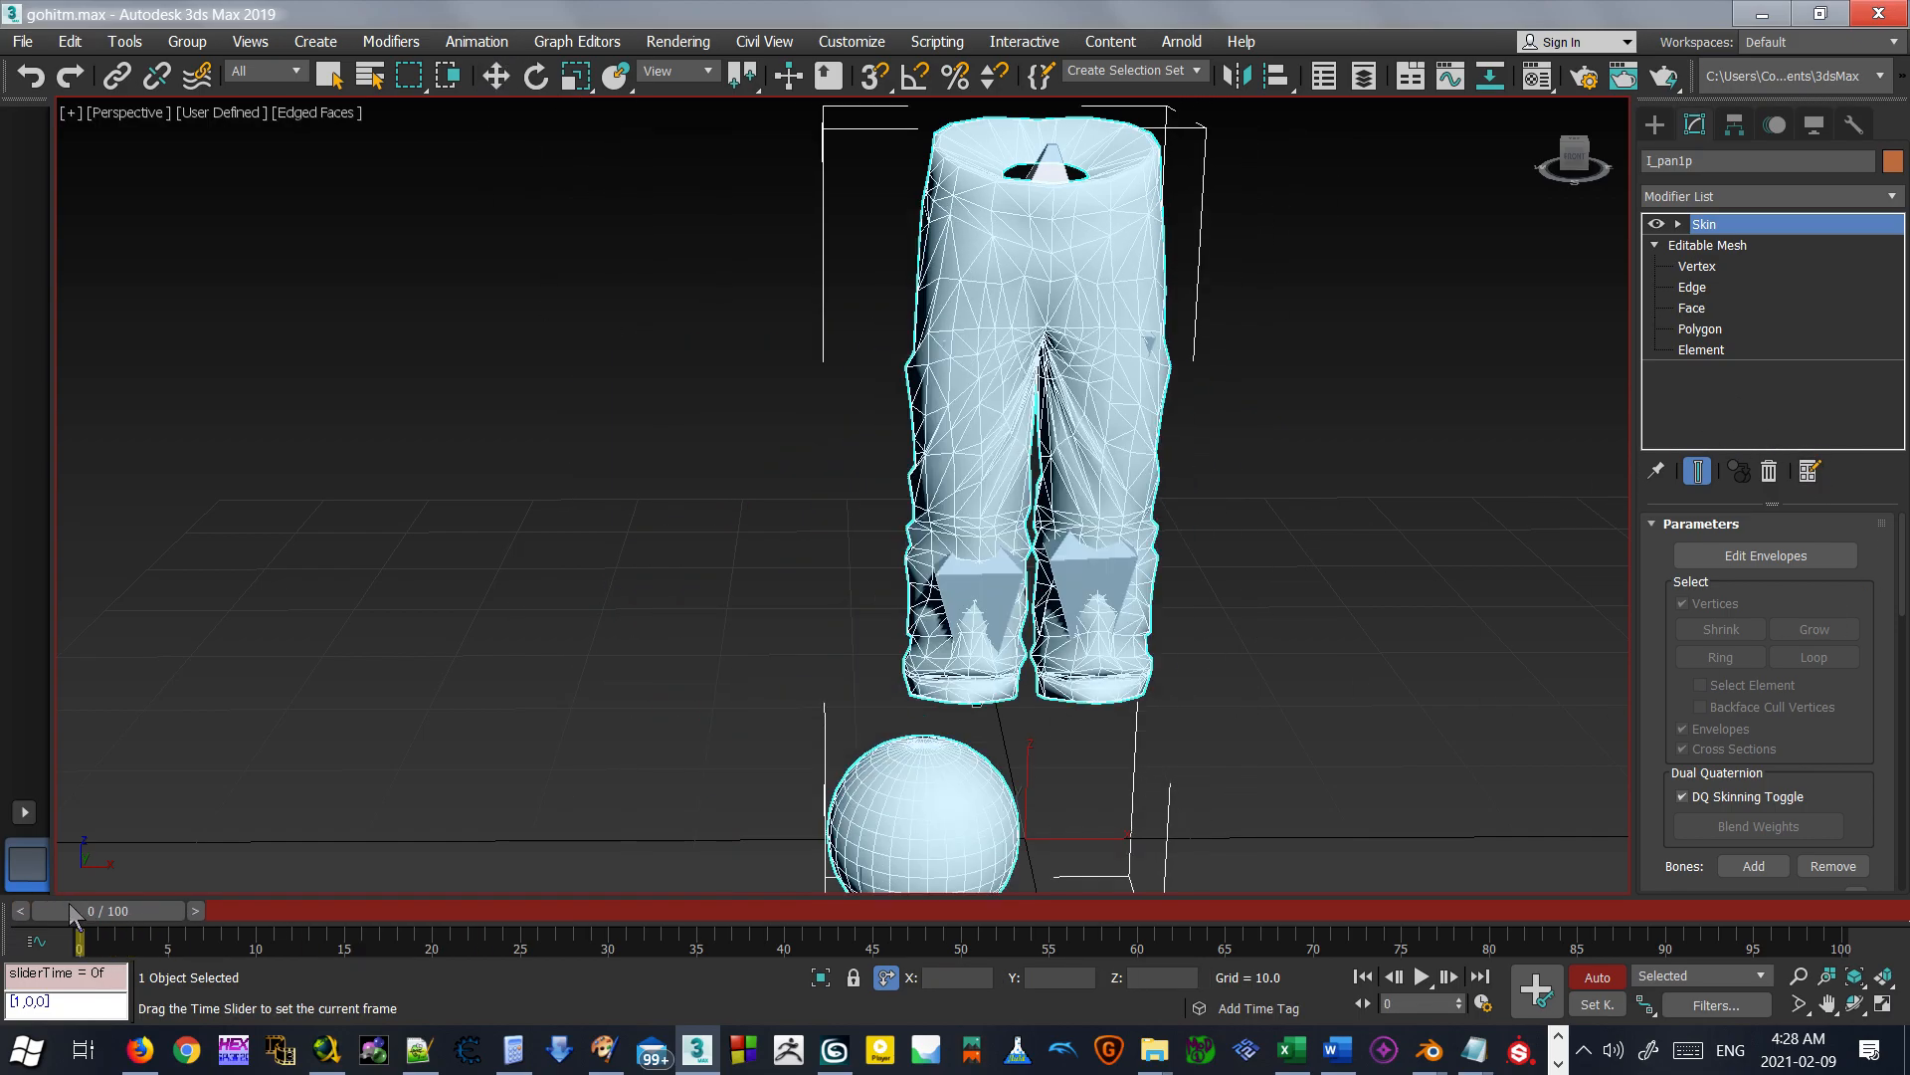
Create a teapot on the ground and move it over the trouser cuff on the leg farther from the sphere.
middle_drag(1203, 691, 1000, 574)
click(1654, 124)
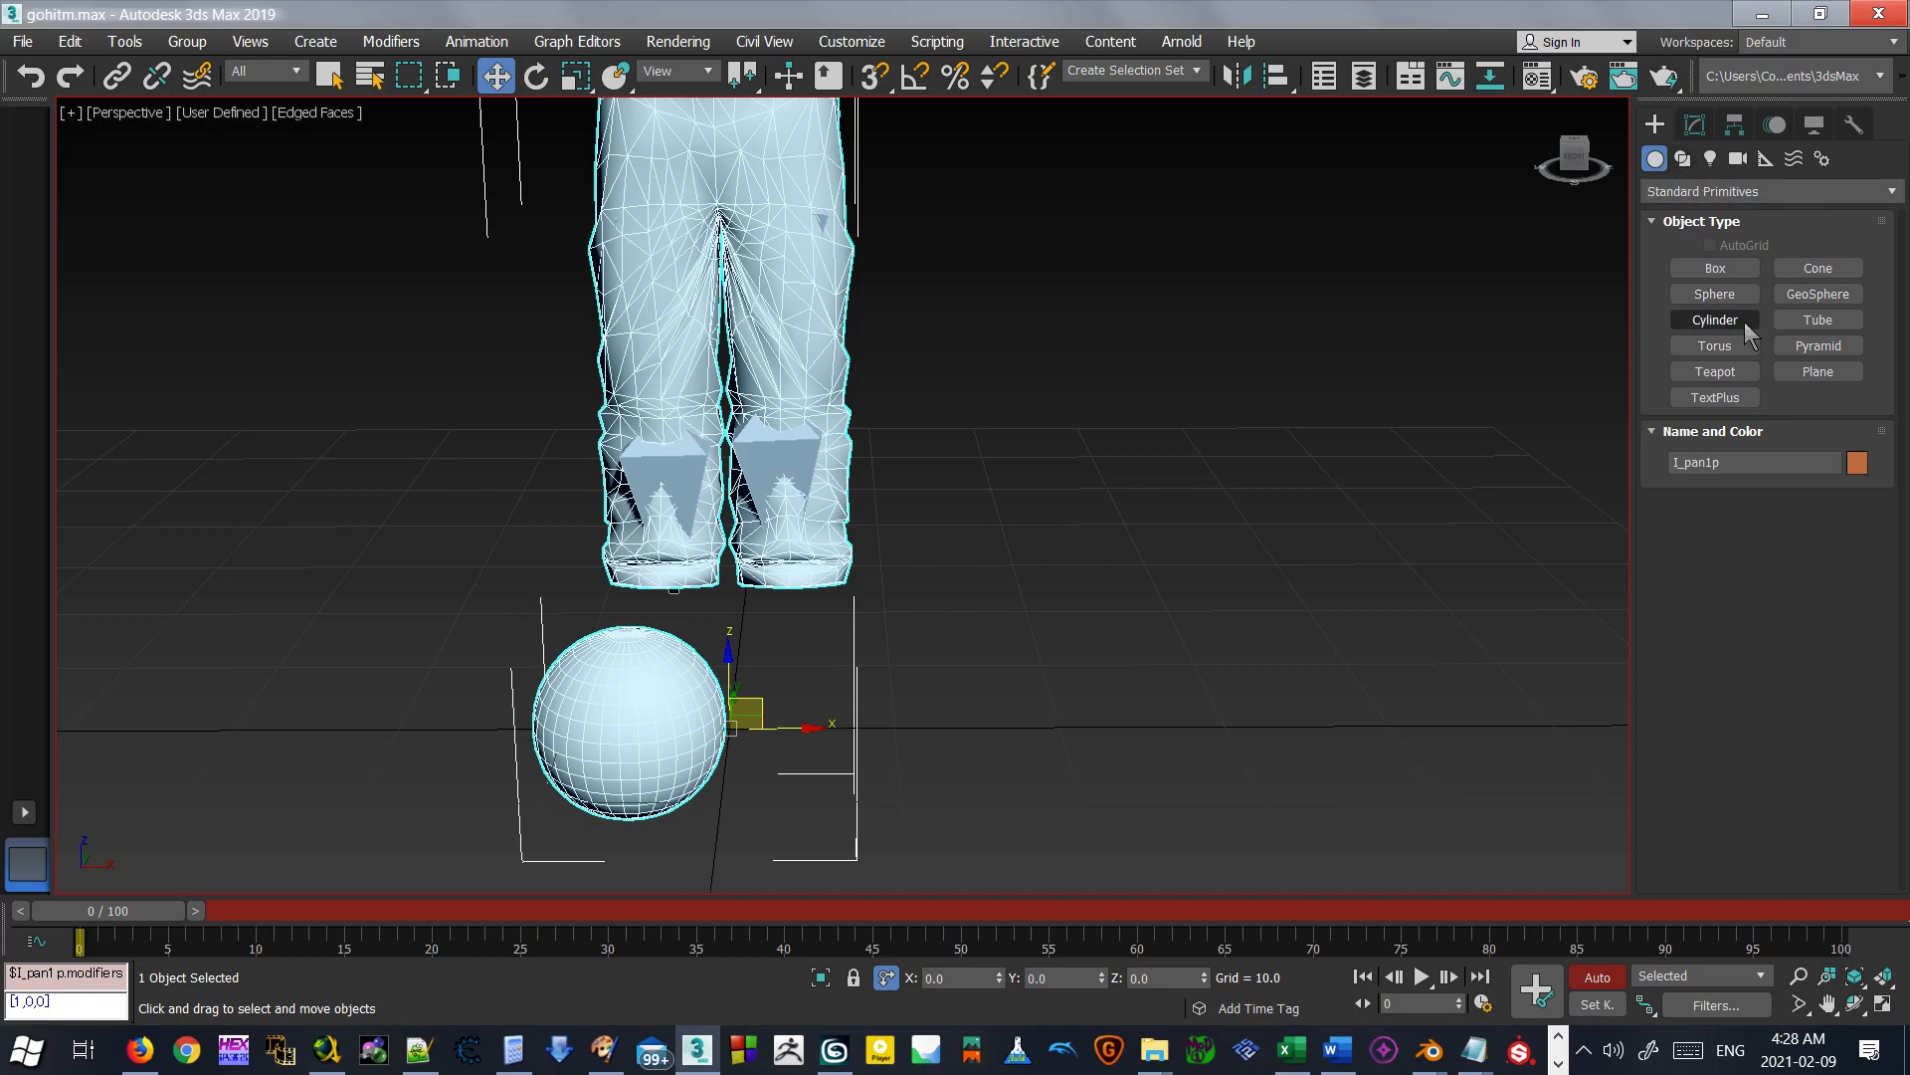
click(1712, 371)
drag(823, 842, 1018, 796)
right_click(829, 845)
click(542, 87)
click(500, 84)
alt+middle_drag(864, 456, 691, 415)
drag(833, 742, 1022, 538)
alt+middle_drag(1021, 537, 1030, 617)
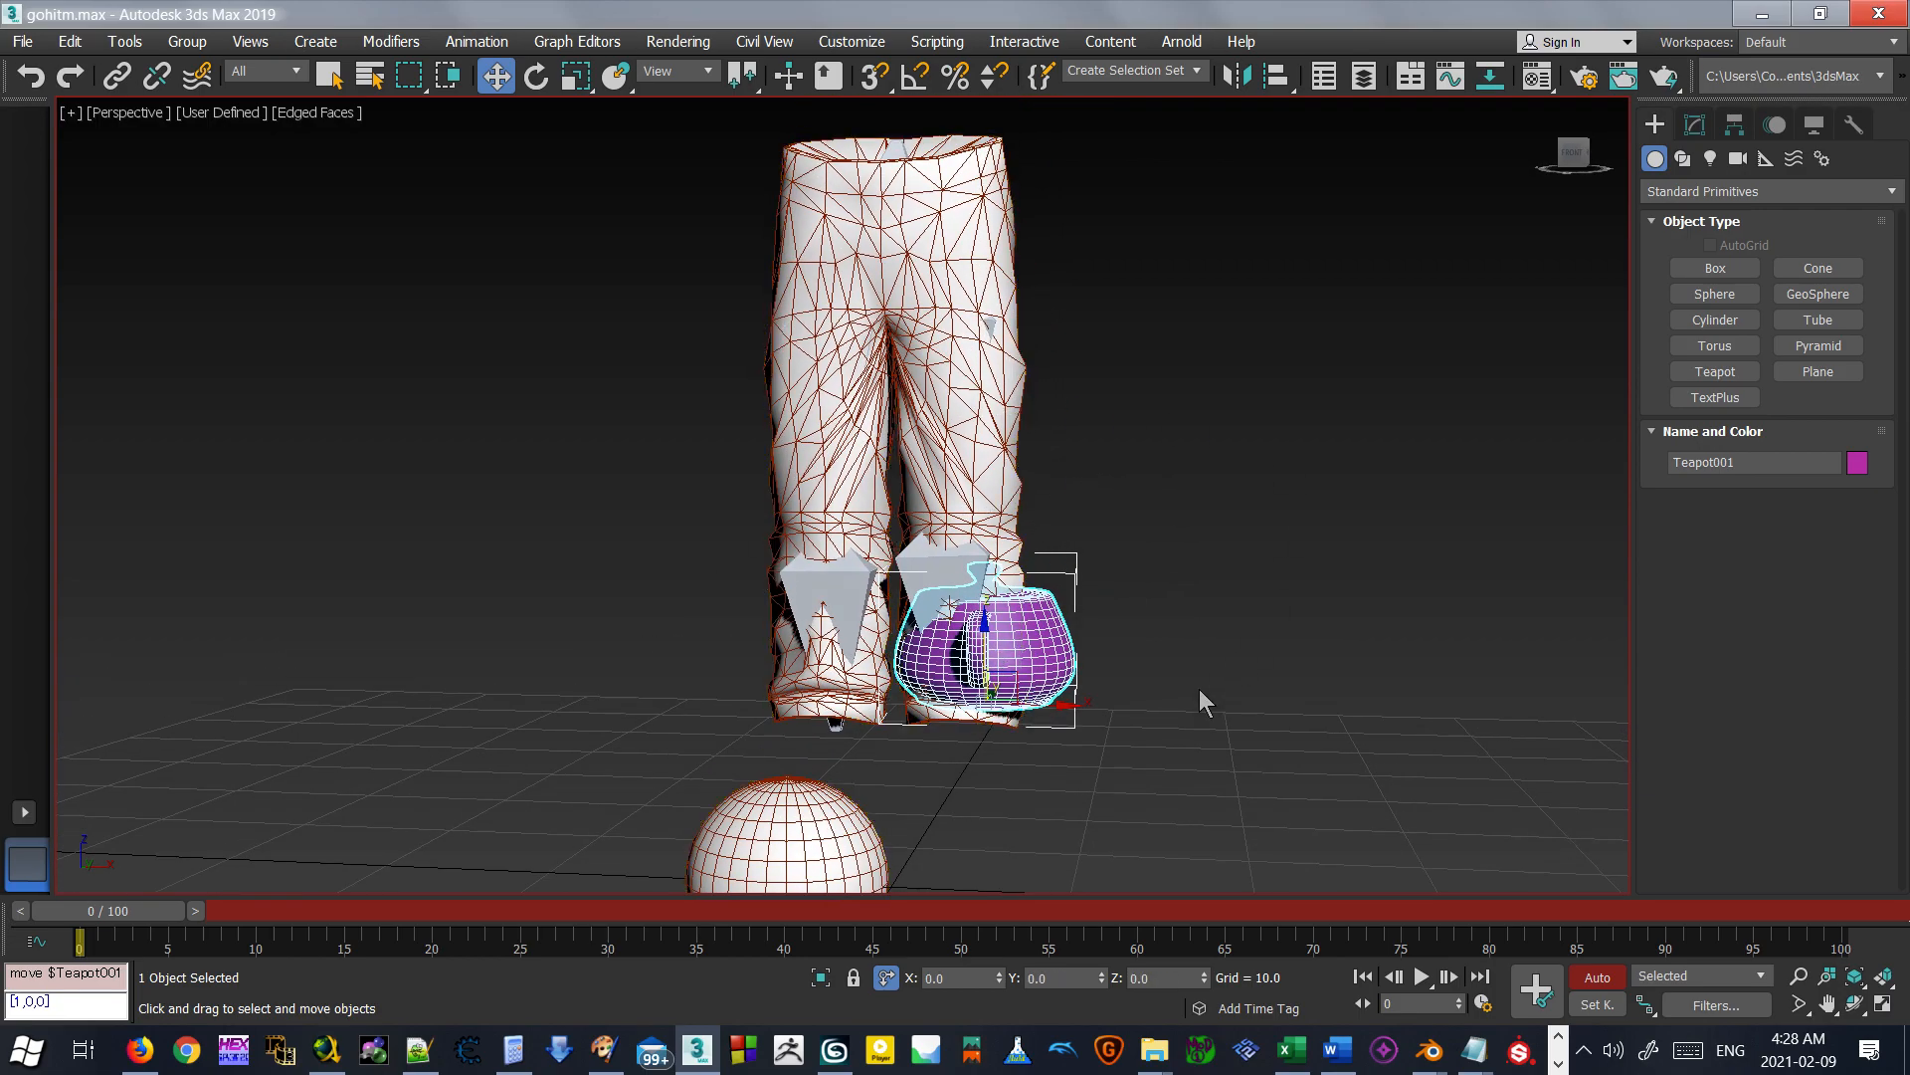
Add a Skin Wrap modifier to the teapot with the trousers mesh as its control object.
click(1695, 124)
click(1893, 197)
scroll(1859, 632, down, 20)
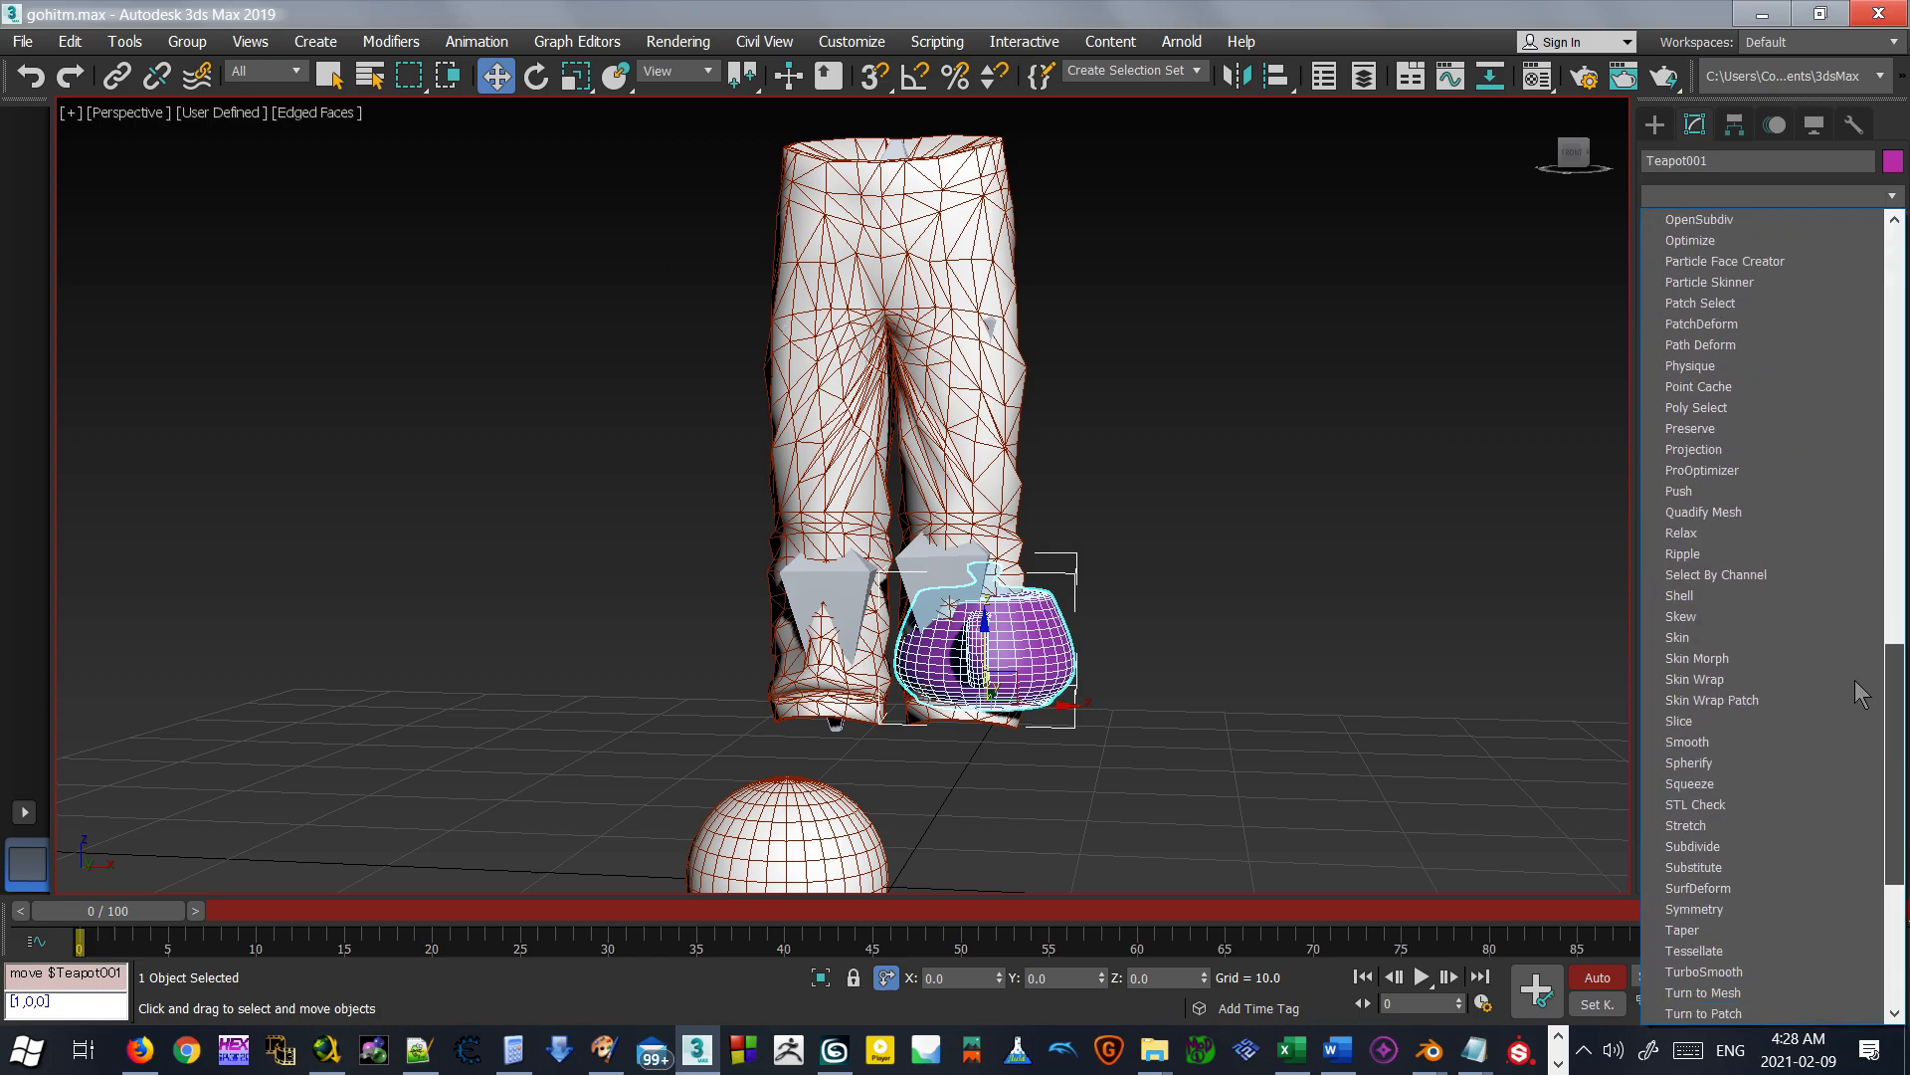
click(1730, 680)
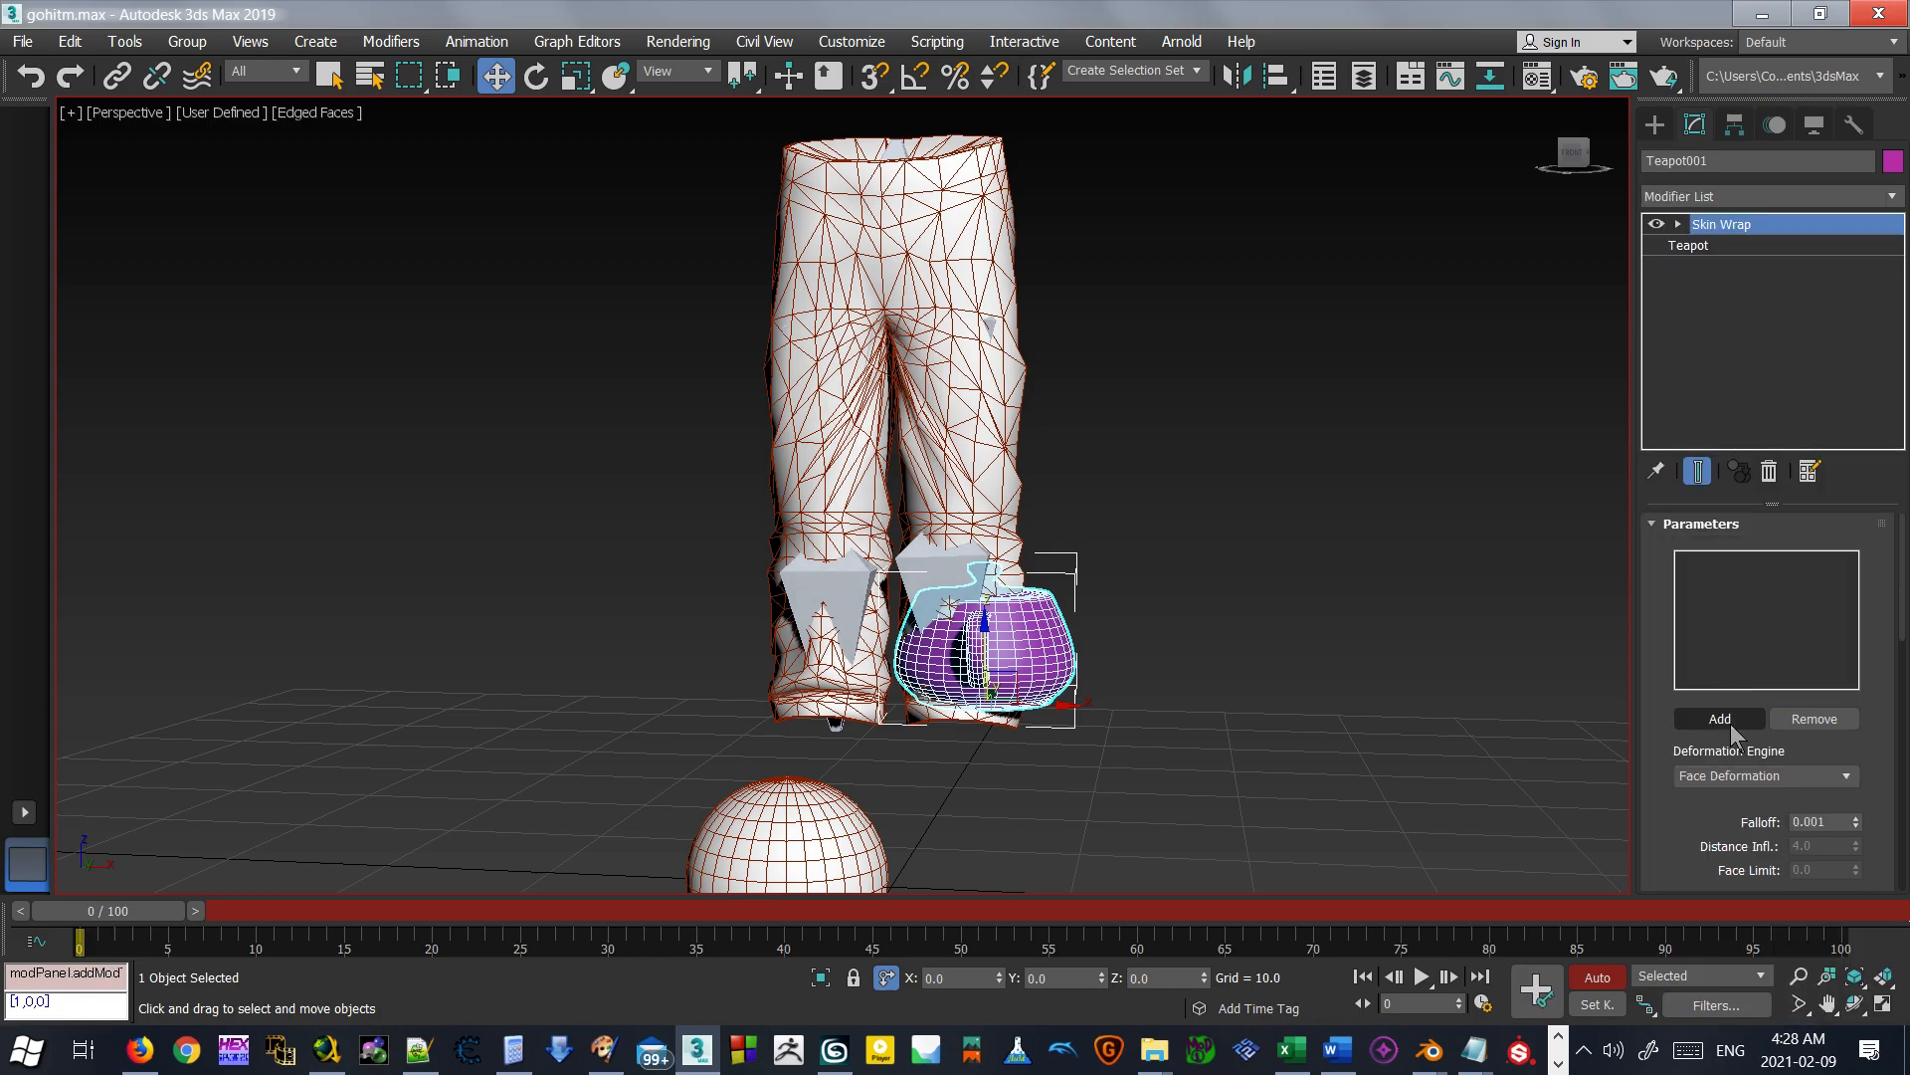
click(1727, 721)
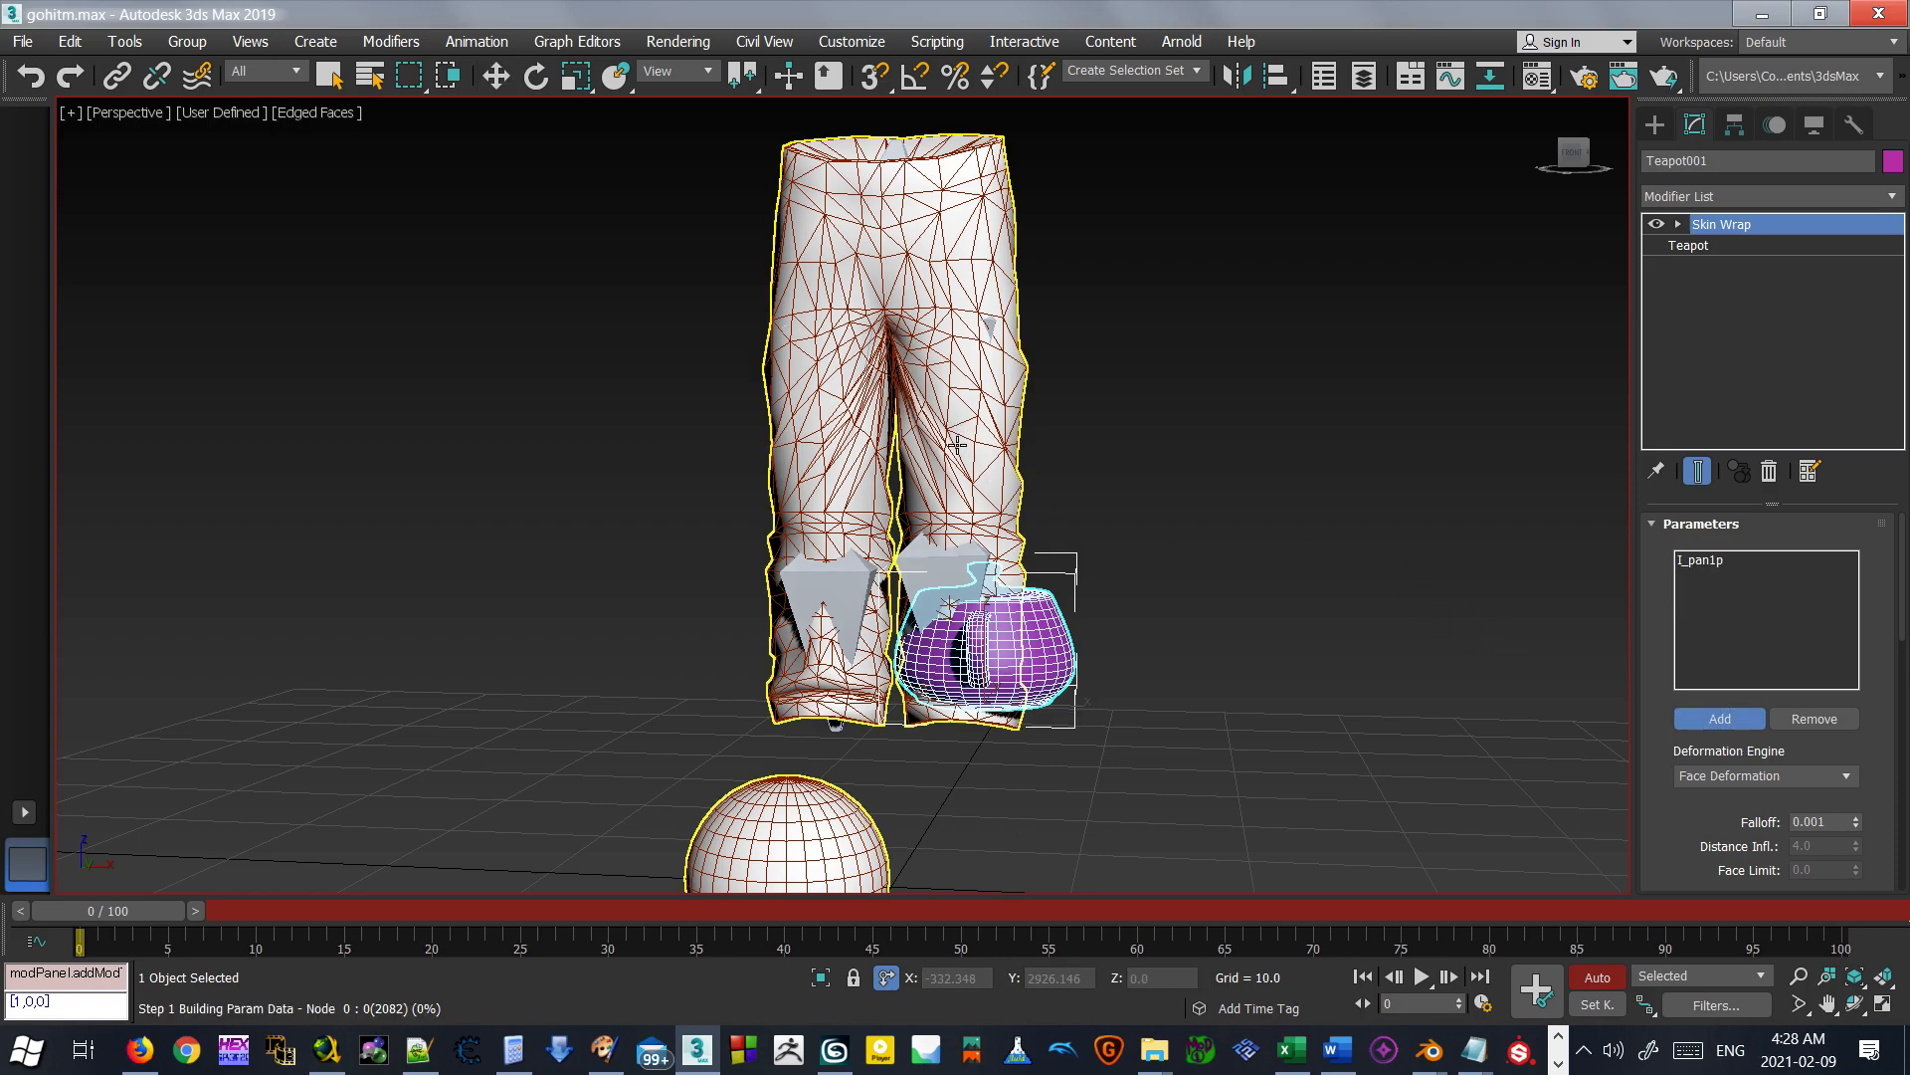
key(w)
Go to frame 9 and examine how the teapot deforms with the bent trouser legs.
drag(130, 912, 277, 914)
alt+middle_drag(1057, 499, 1162, 383)
alt+middle_drag(1173, 401, 1245, 369)
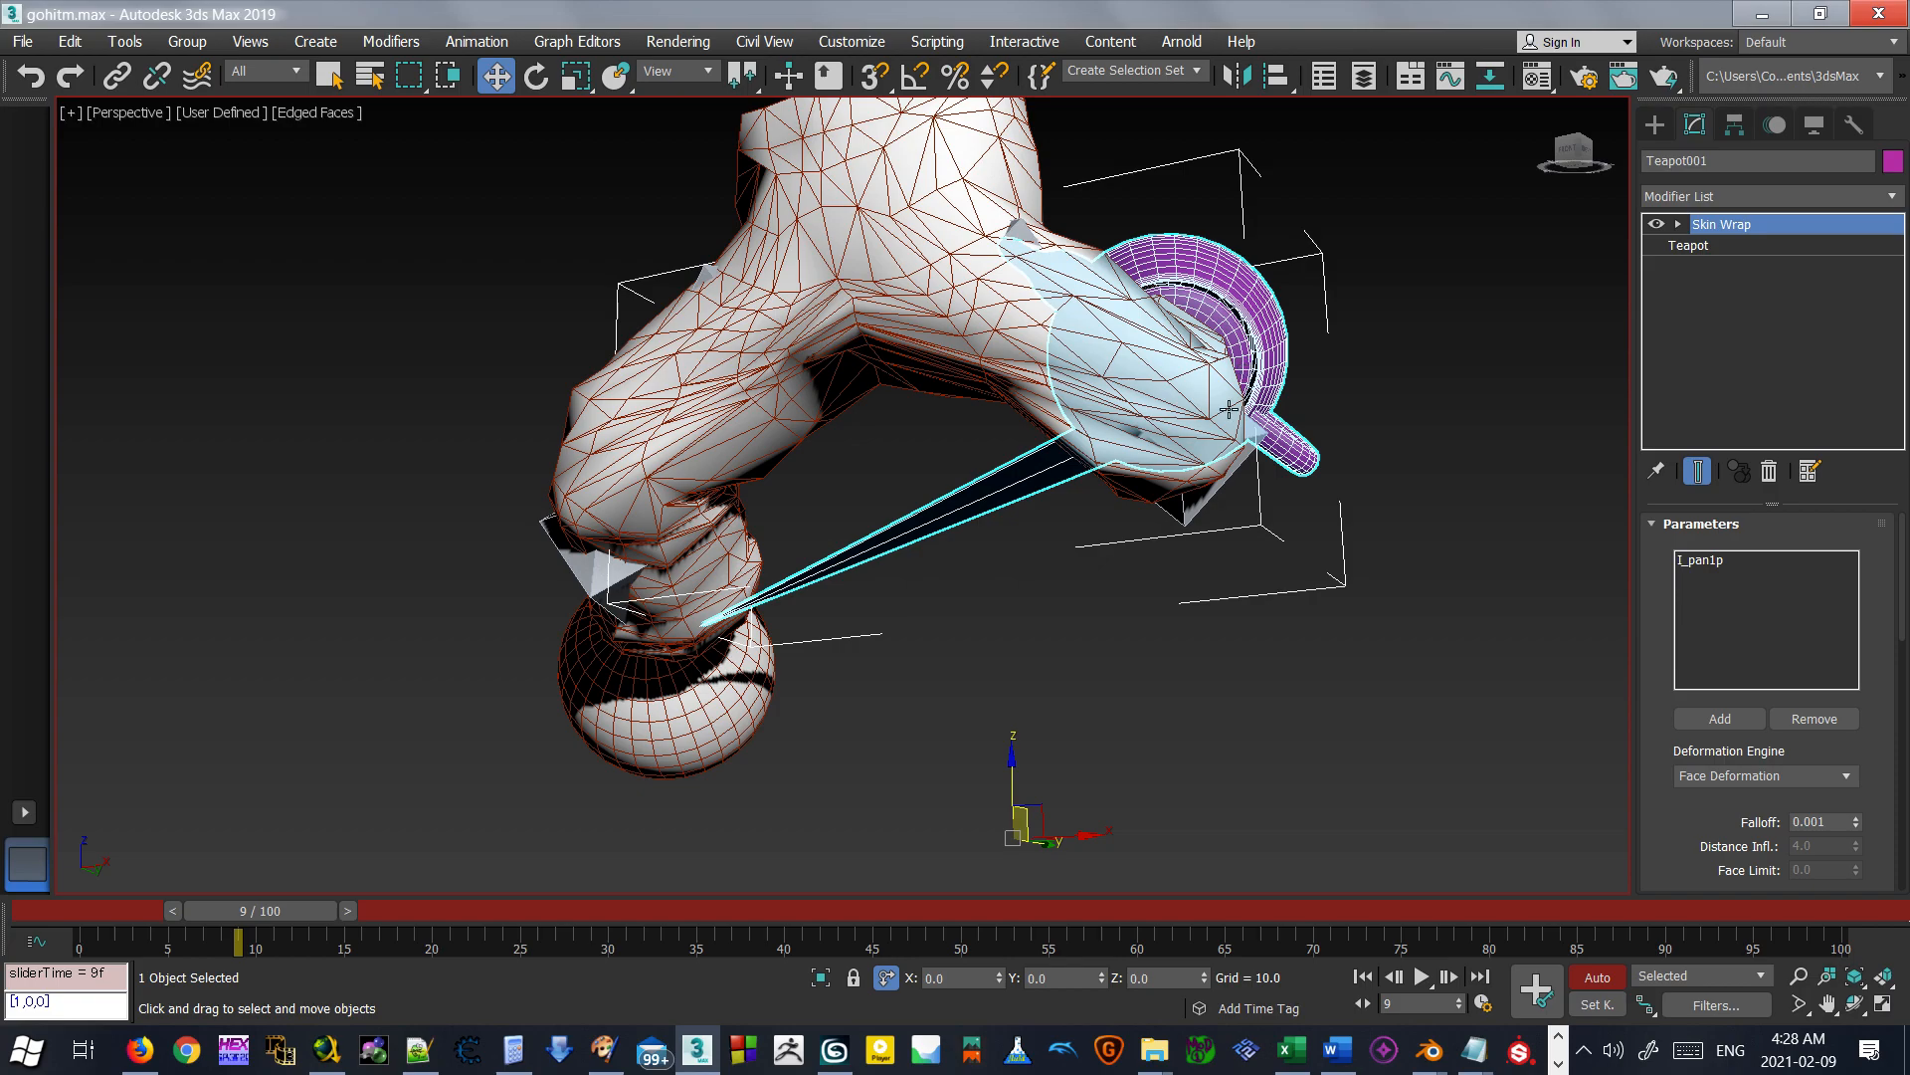
alt+middle_drag(1224, 413, 1177, 371)
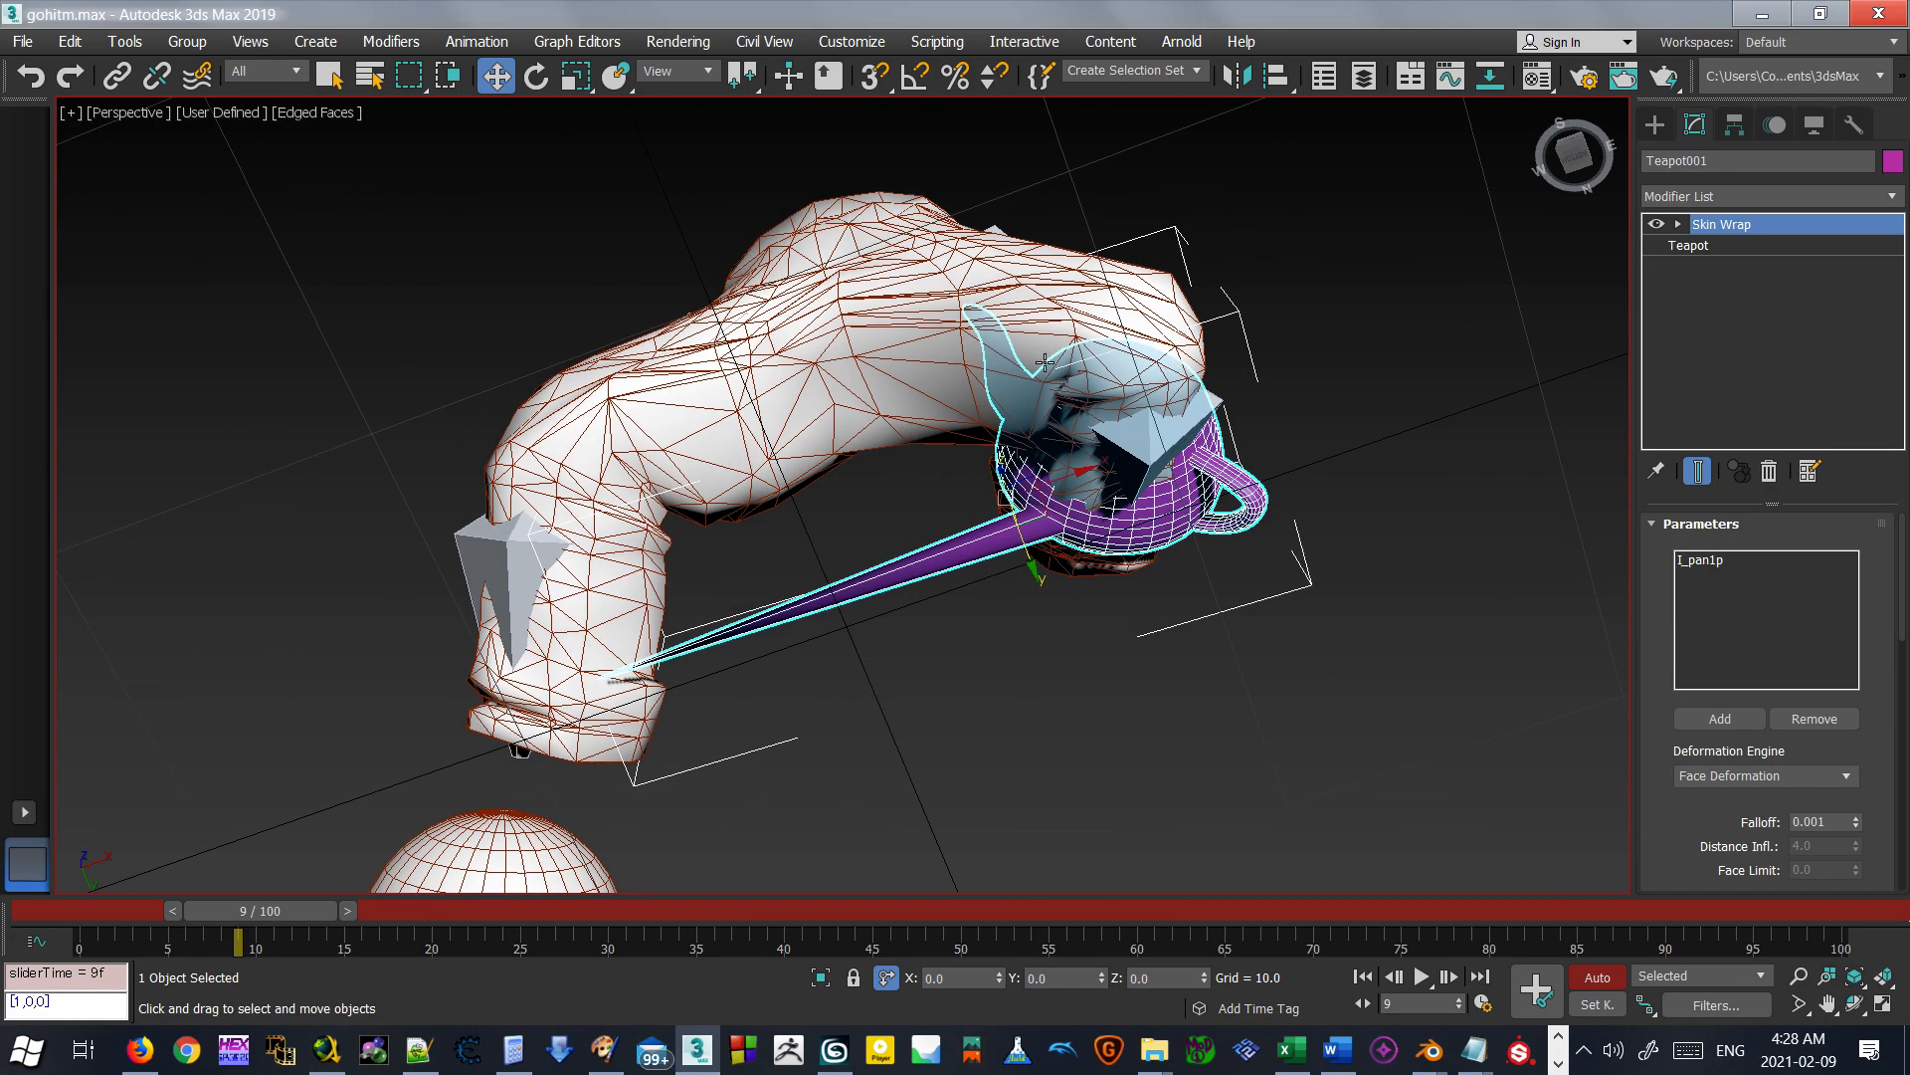
scroll(610, 767, up, 5)
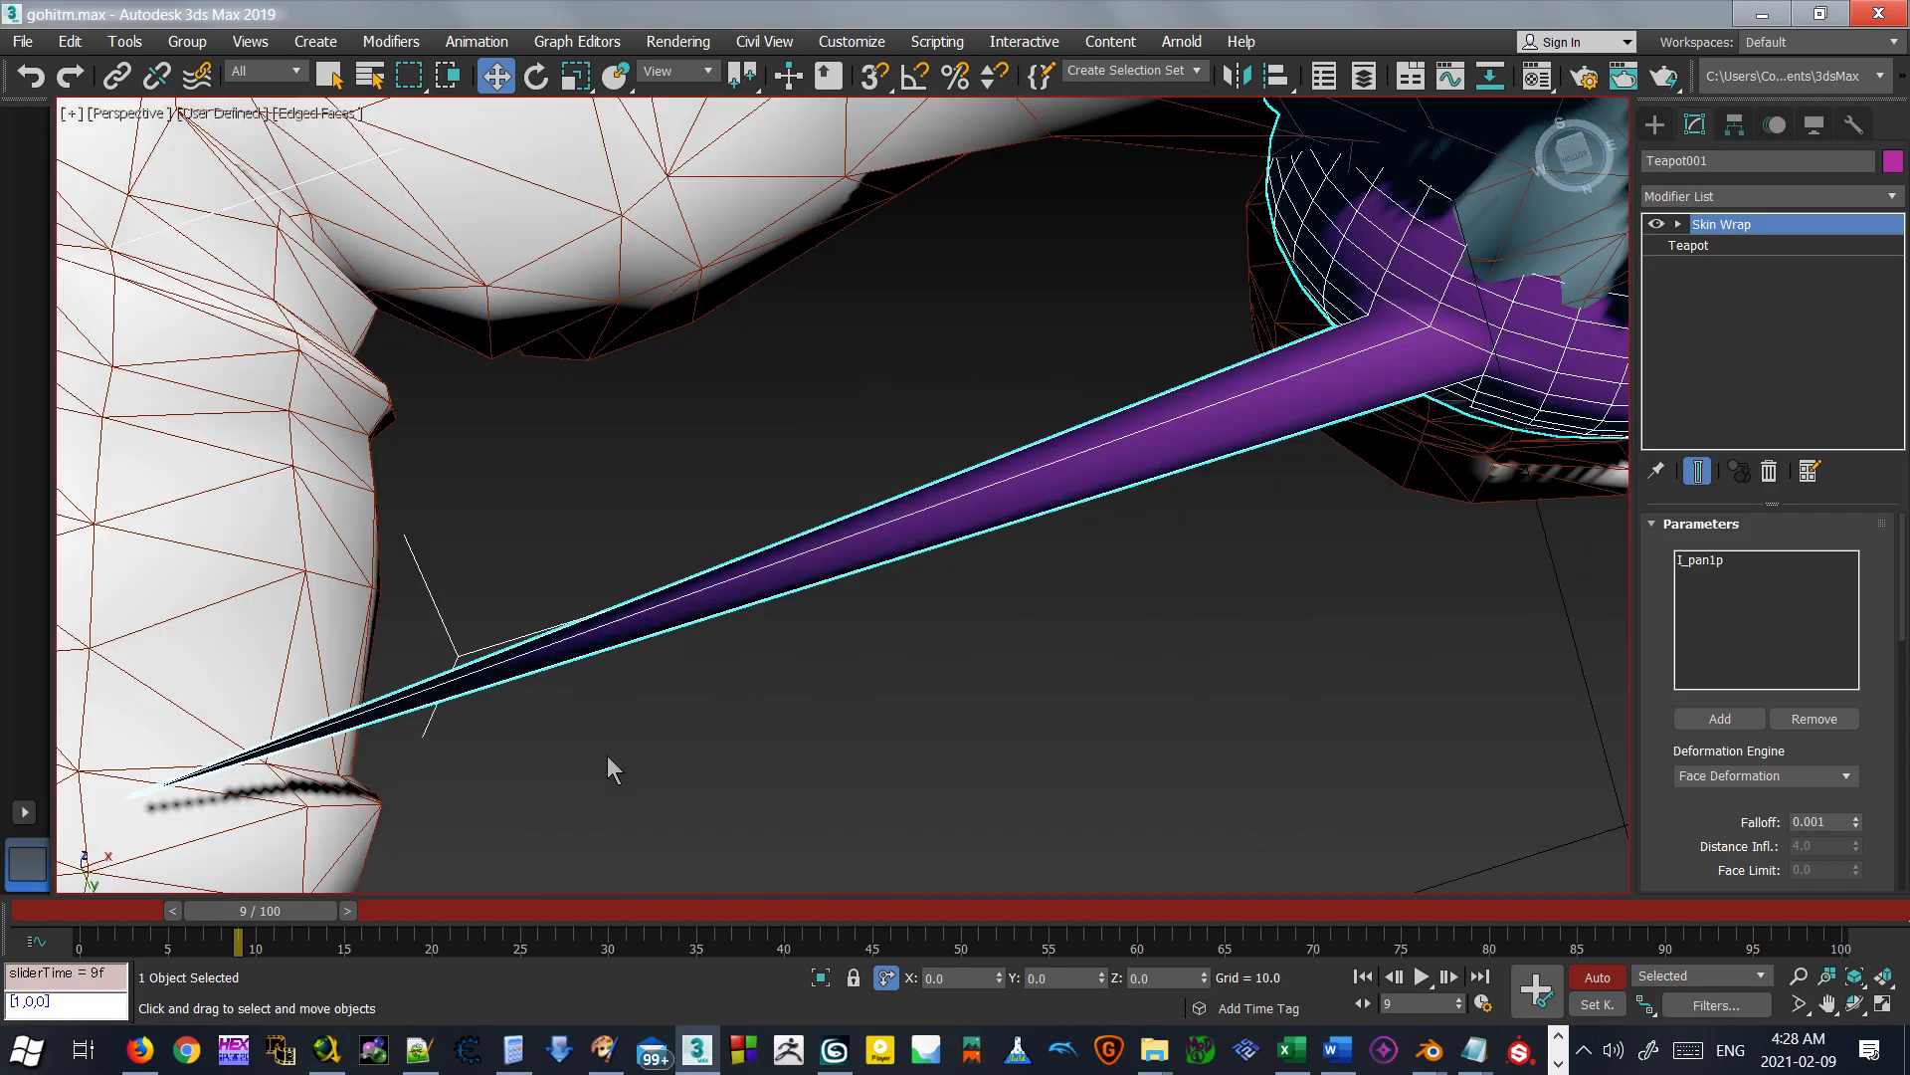
scroll(289, 759, down, 4)
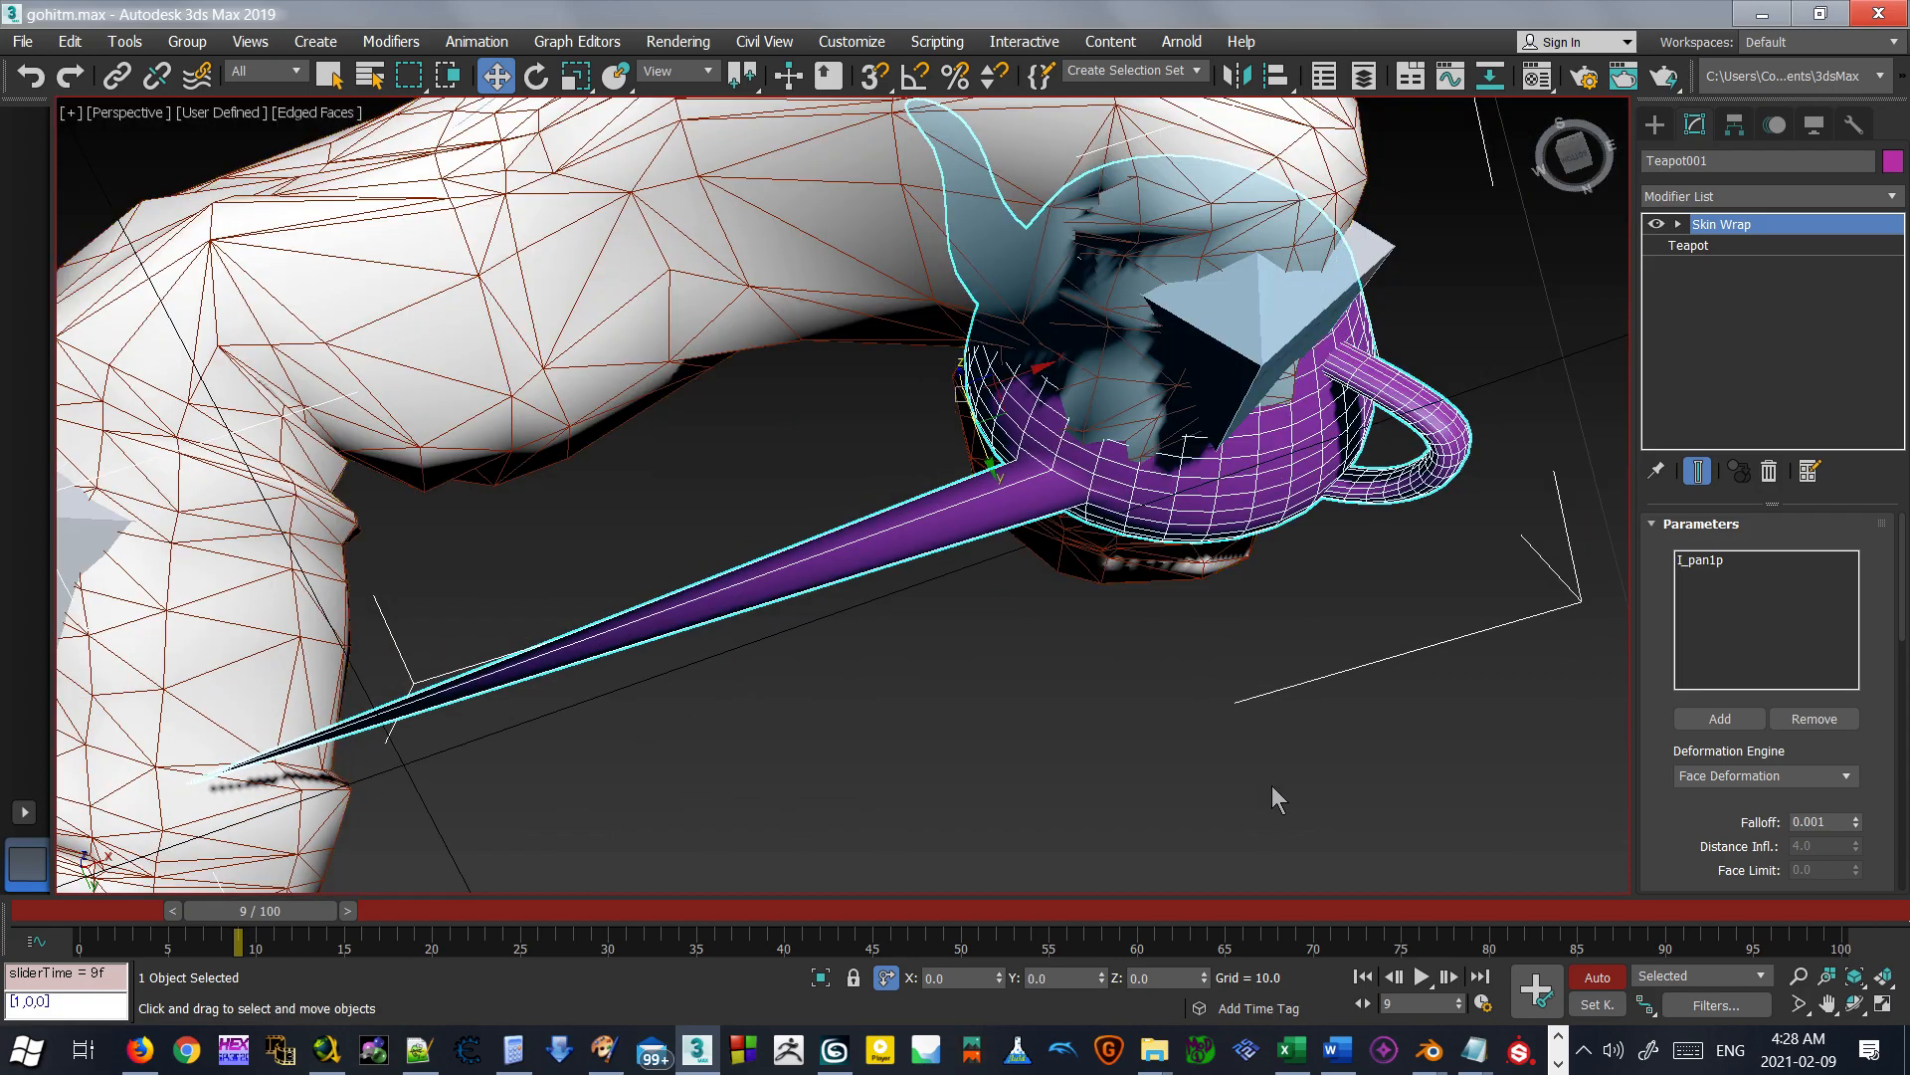
Try Skin Wrap's Vertex Deformation engine with a Distance Influence of 8.2 and switch back to Face Deformation.
drag(1665, 759, 1664, 566)
click(1791, 581)
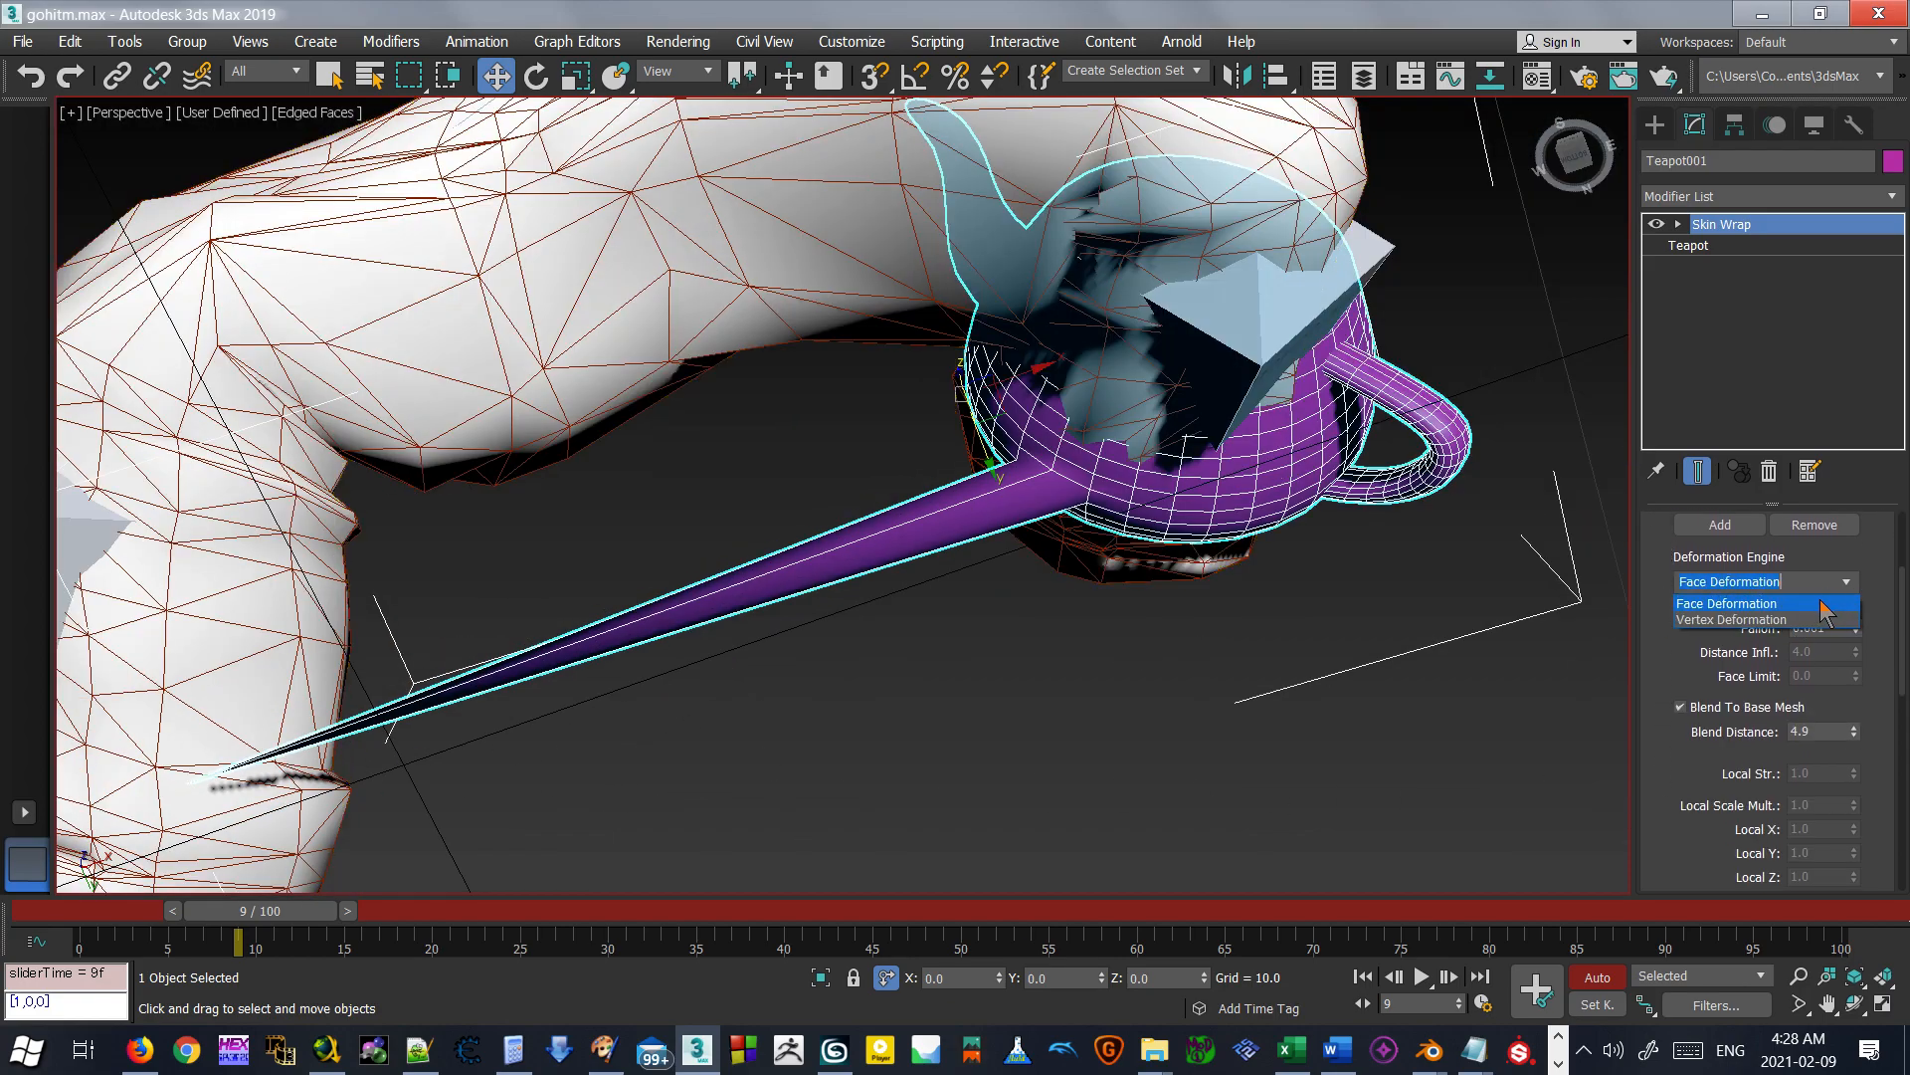
click(1781, 620)
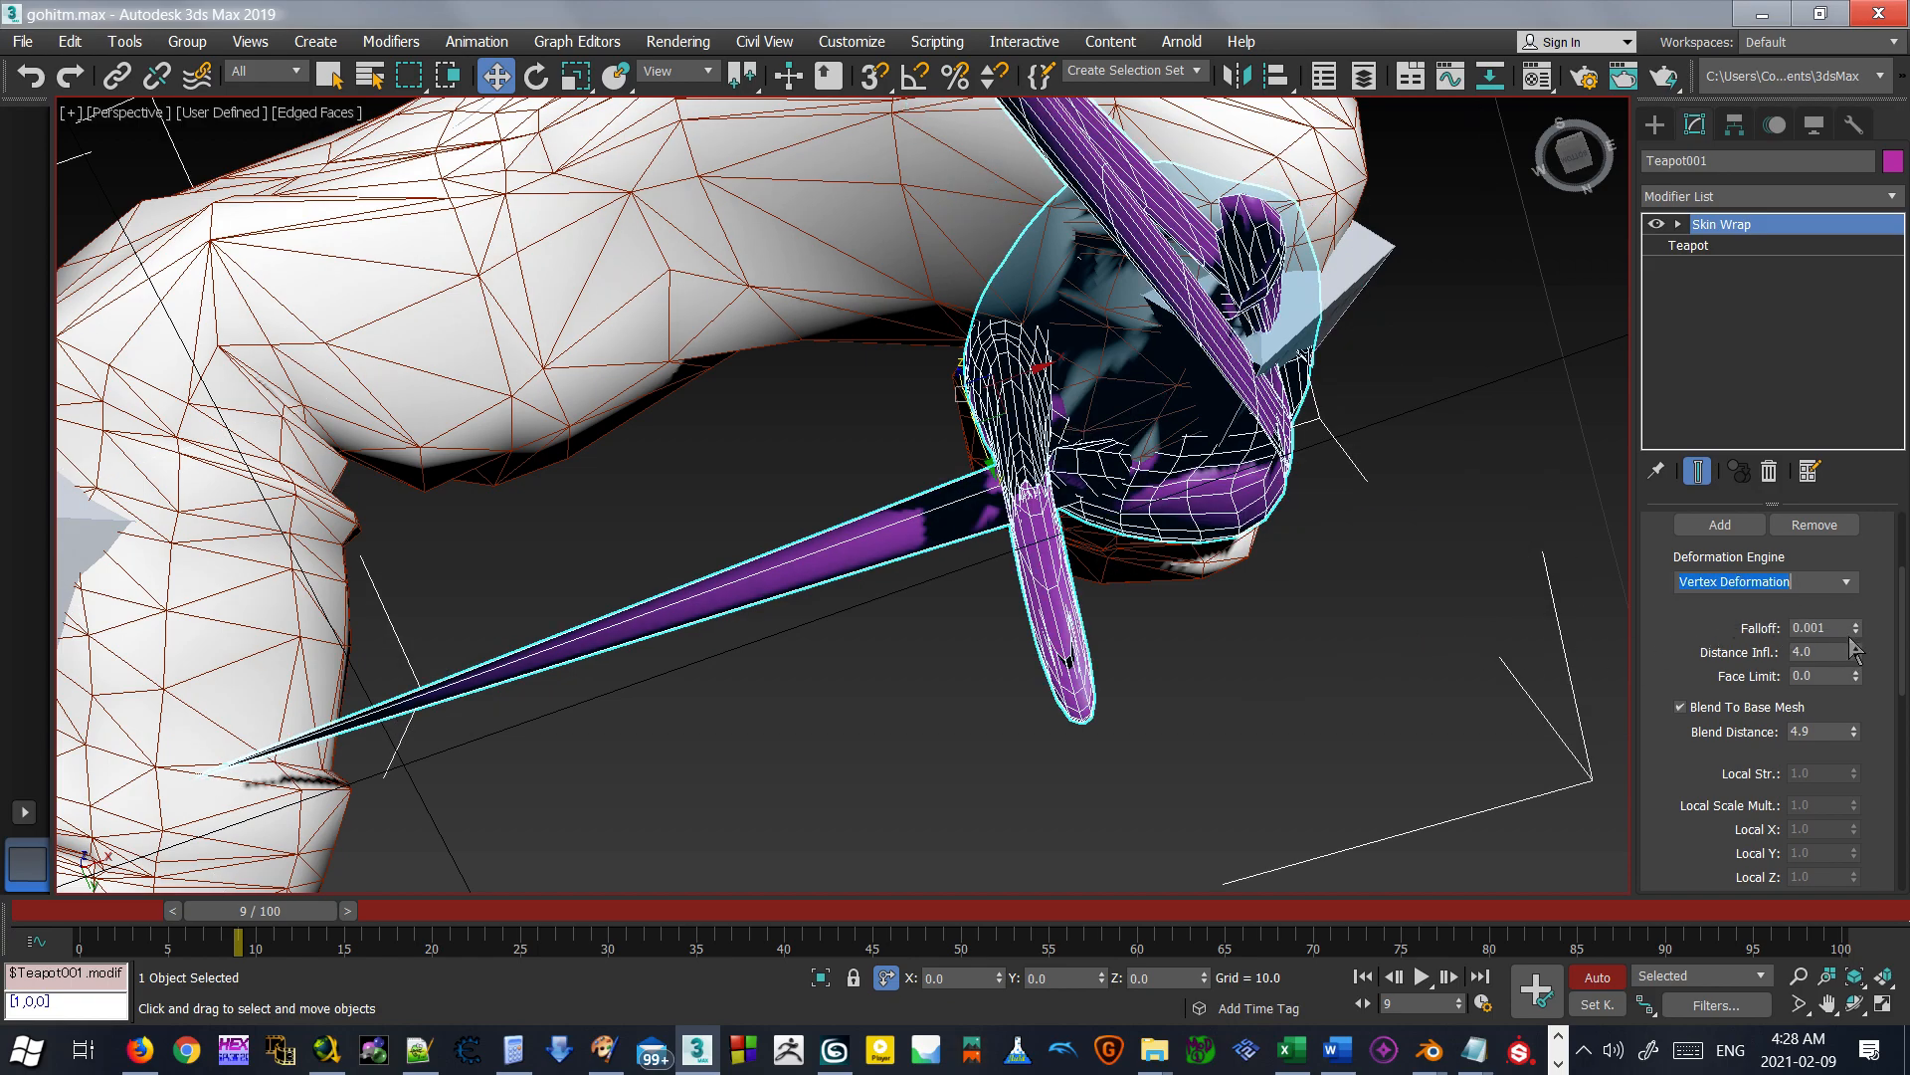
drag(1843, 492, 1839, 454)
drag(1856, 653, 1848, 763)
click(1852, 583)
click(1850, 623)
Turn off Blend To Base Mesh and convert the teapot's Skin Wrap to a Skin modifier.
click(1728, 707)
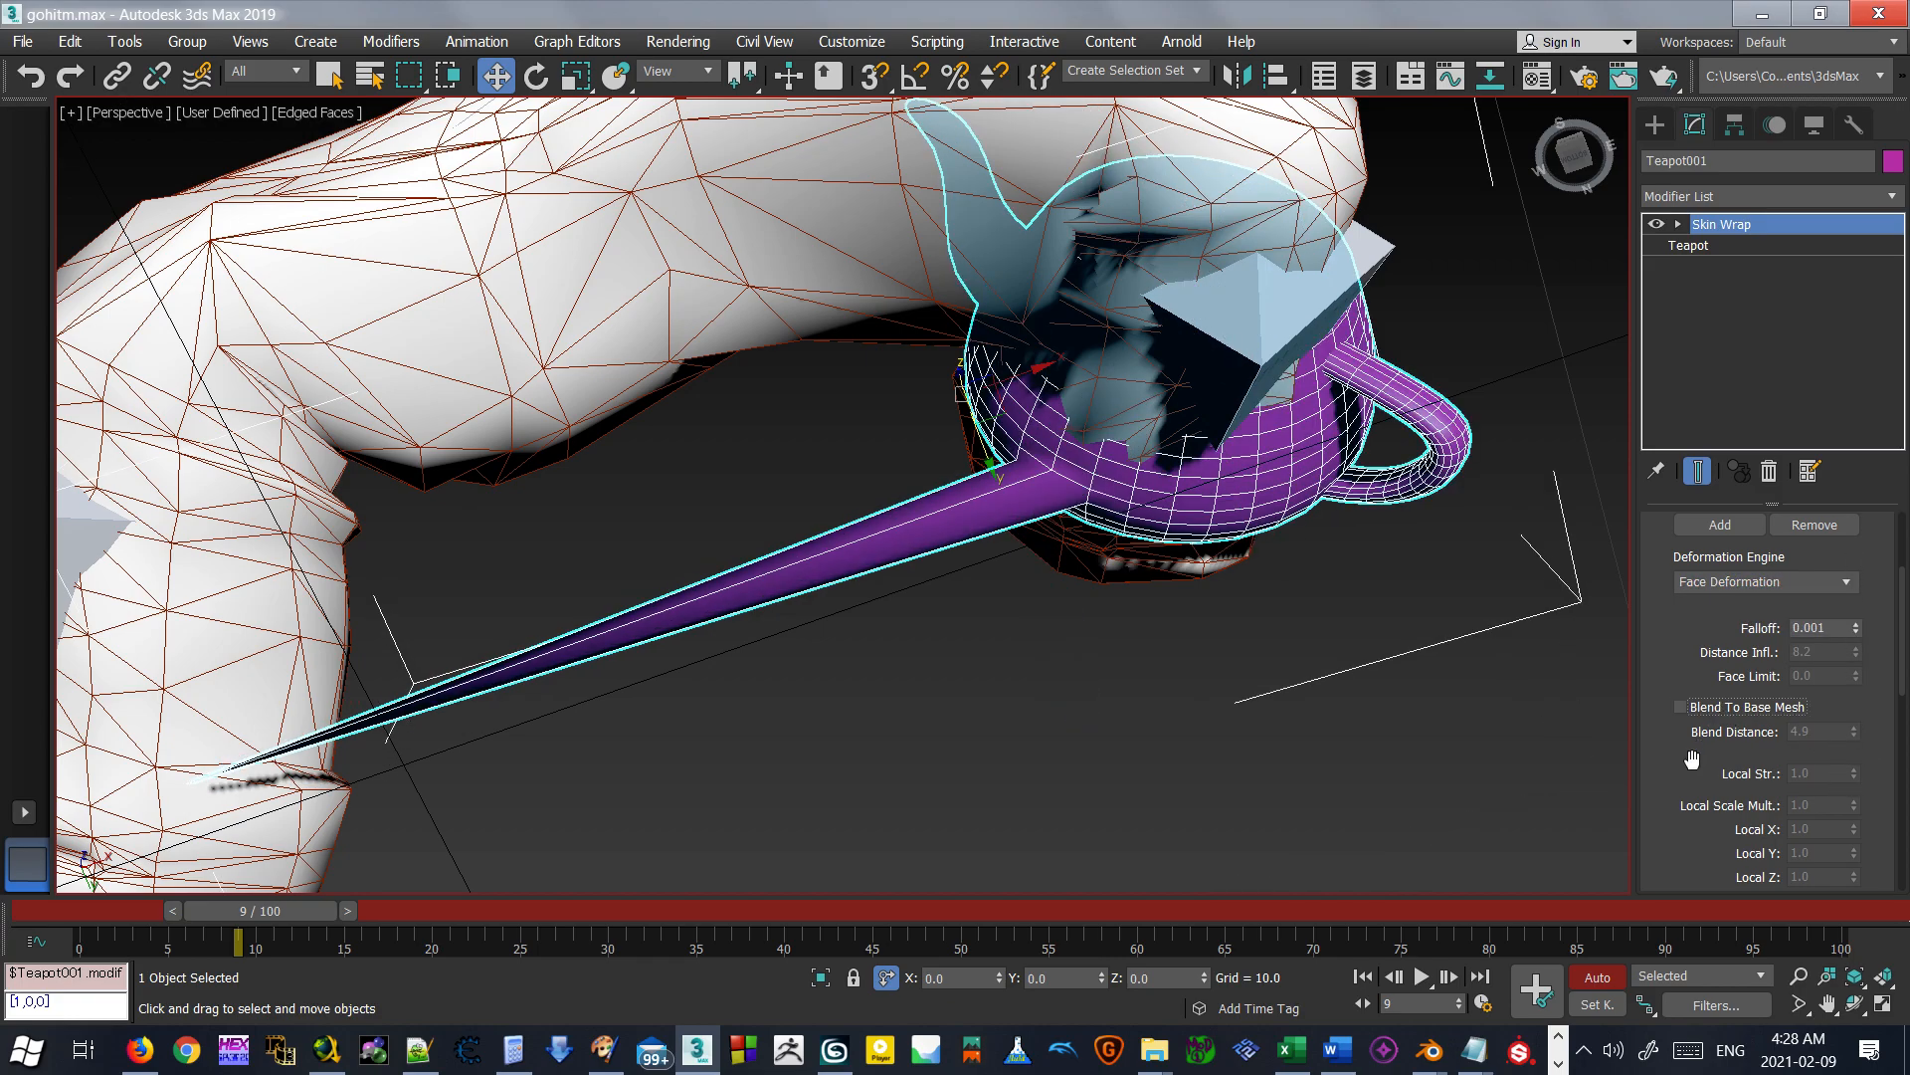
drag(1688, 636, 1646, 545)
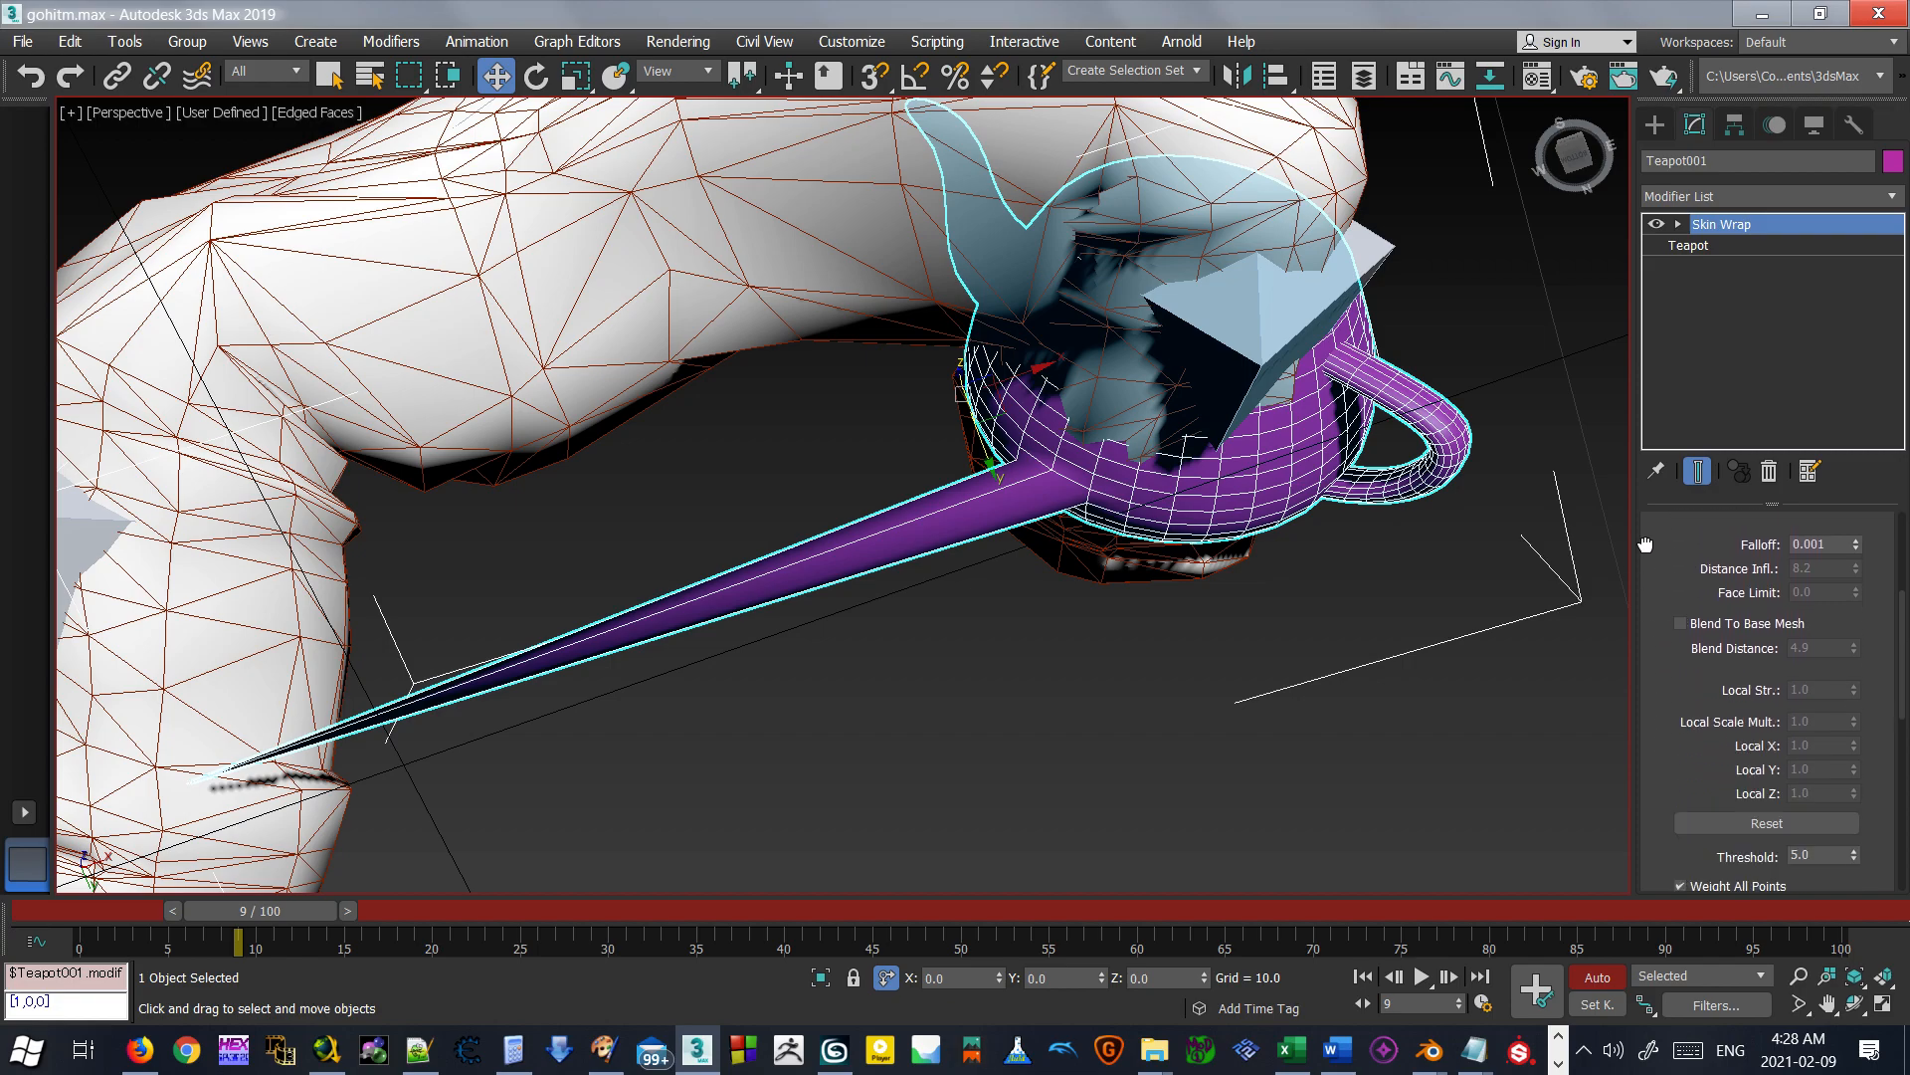
scroll(1651, 759, down, 3)
click(1716, 660)
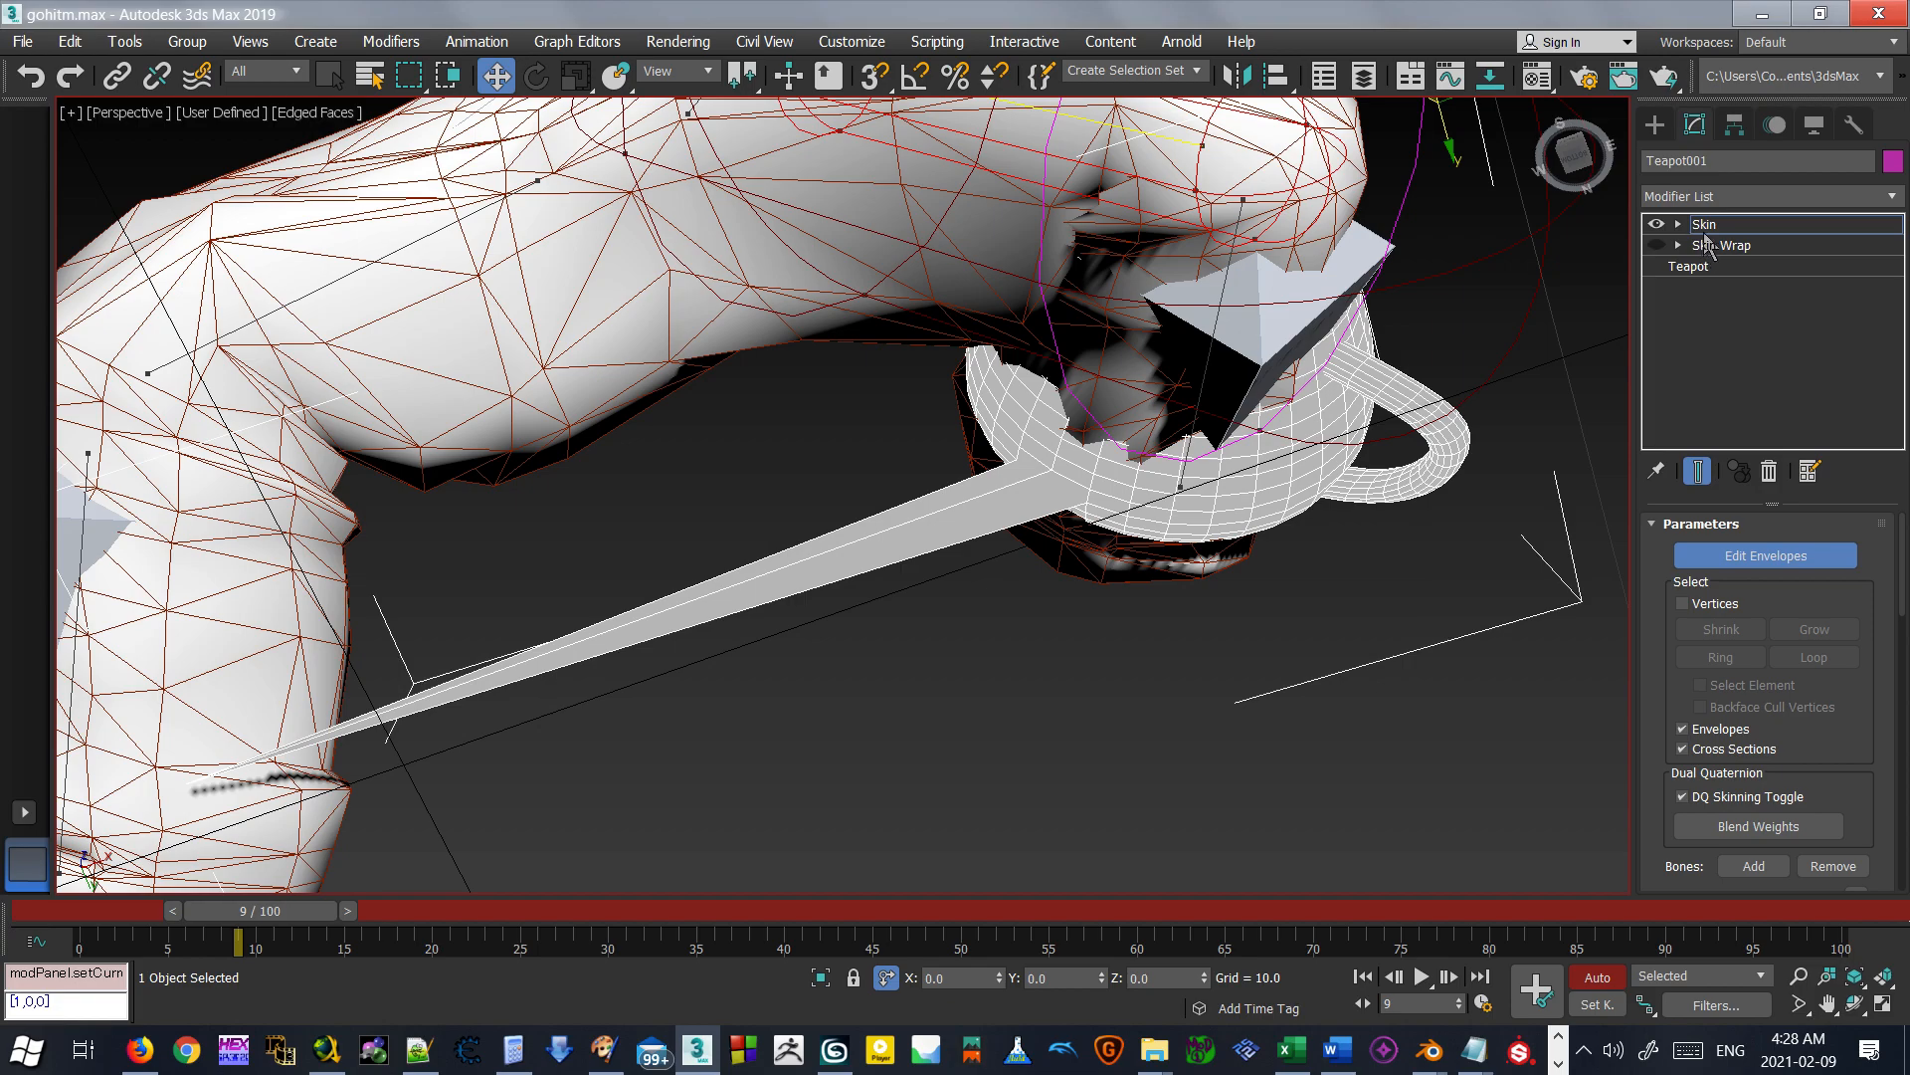
Enable vertex selection in the teapot's Skin envelopes, inspect the weights around the teapot, and leave envelope editing.
click(1694, 605)
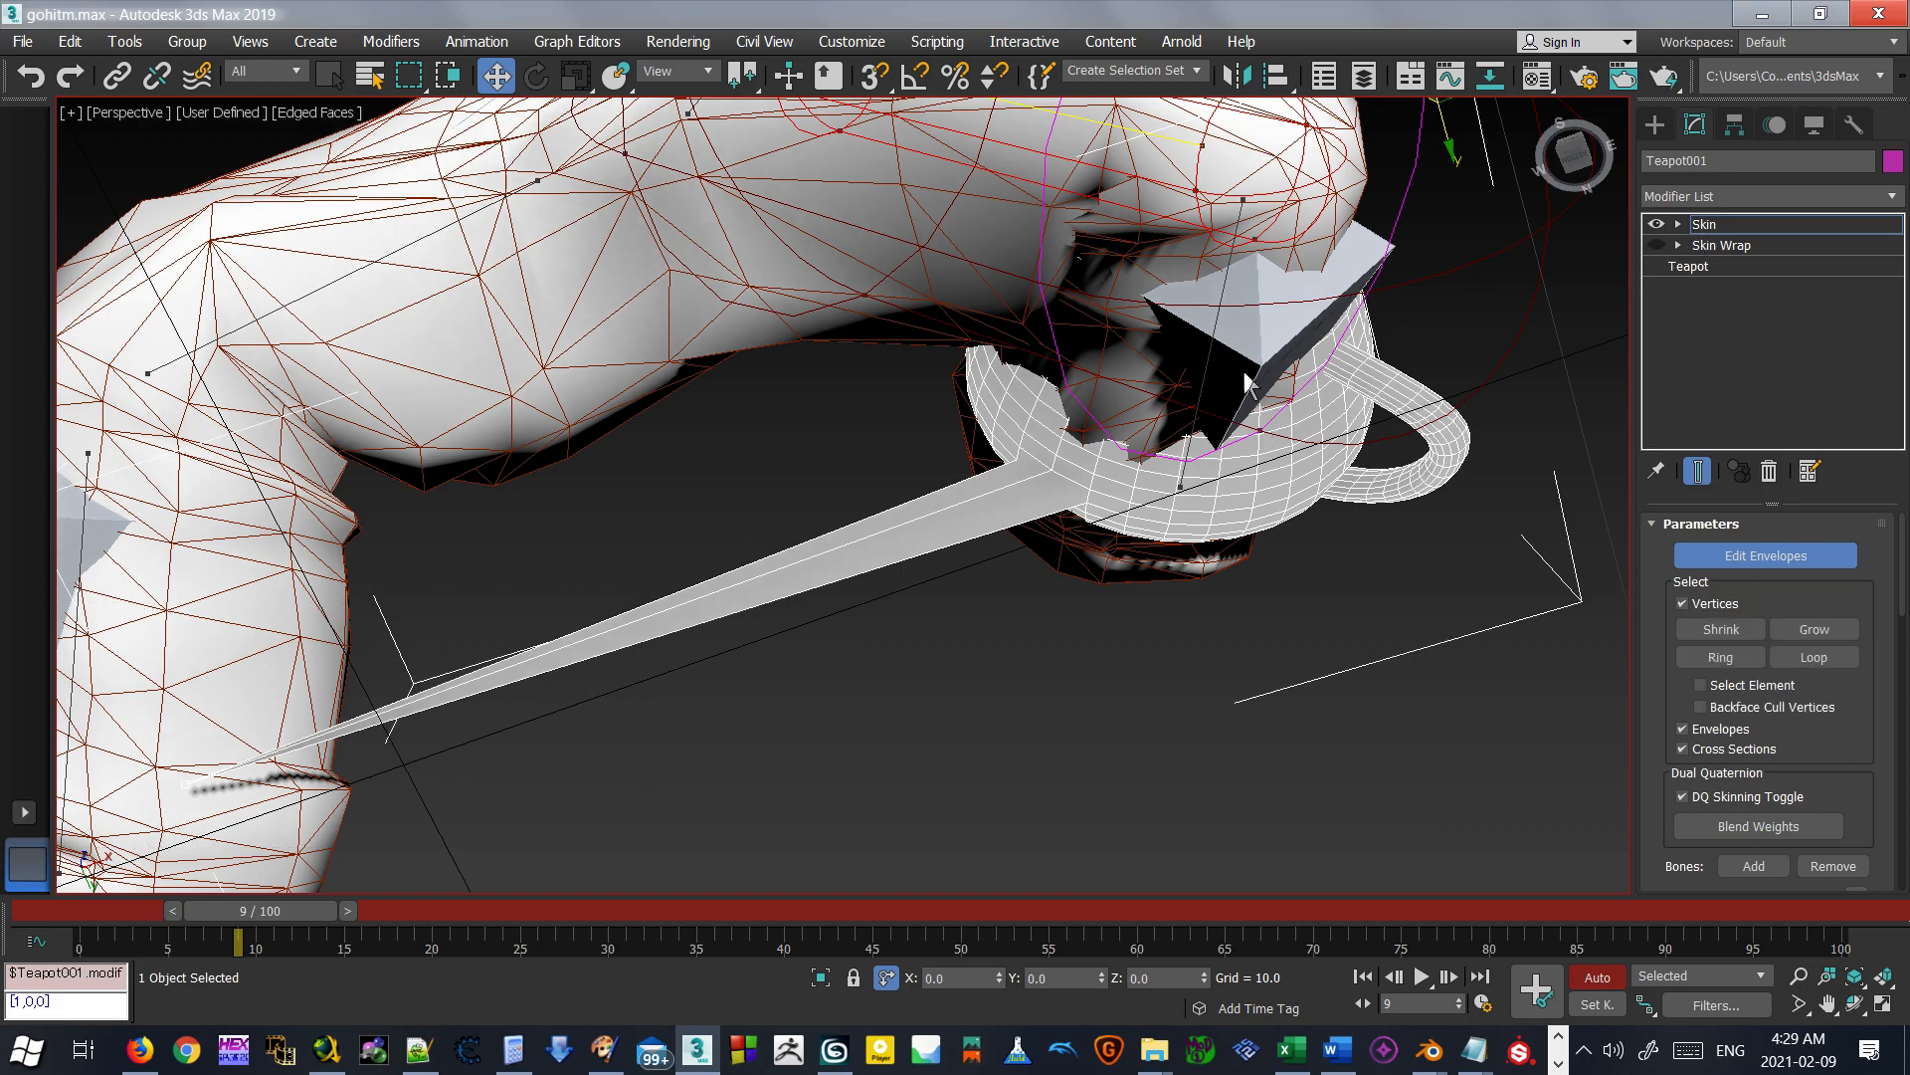
click(1211, 352)
scroll(1211, 353, down, 3)
alt+middle_drag(1211, 352, 975, 649)
alt+middle_drag(1101, 528, 1020, 574)
scroll(1329, 382, down, 3)
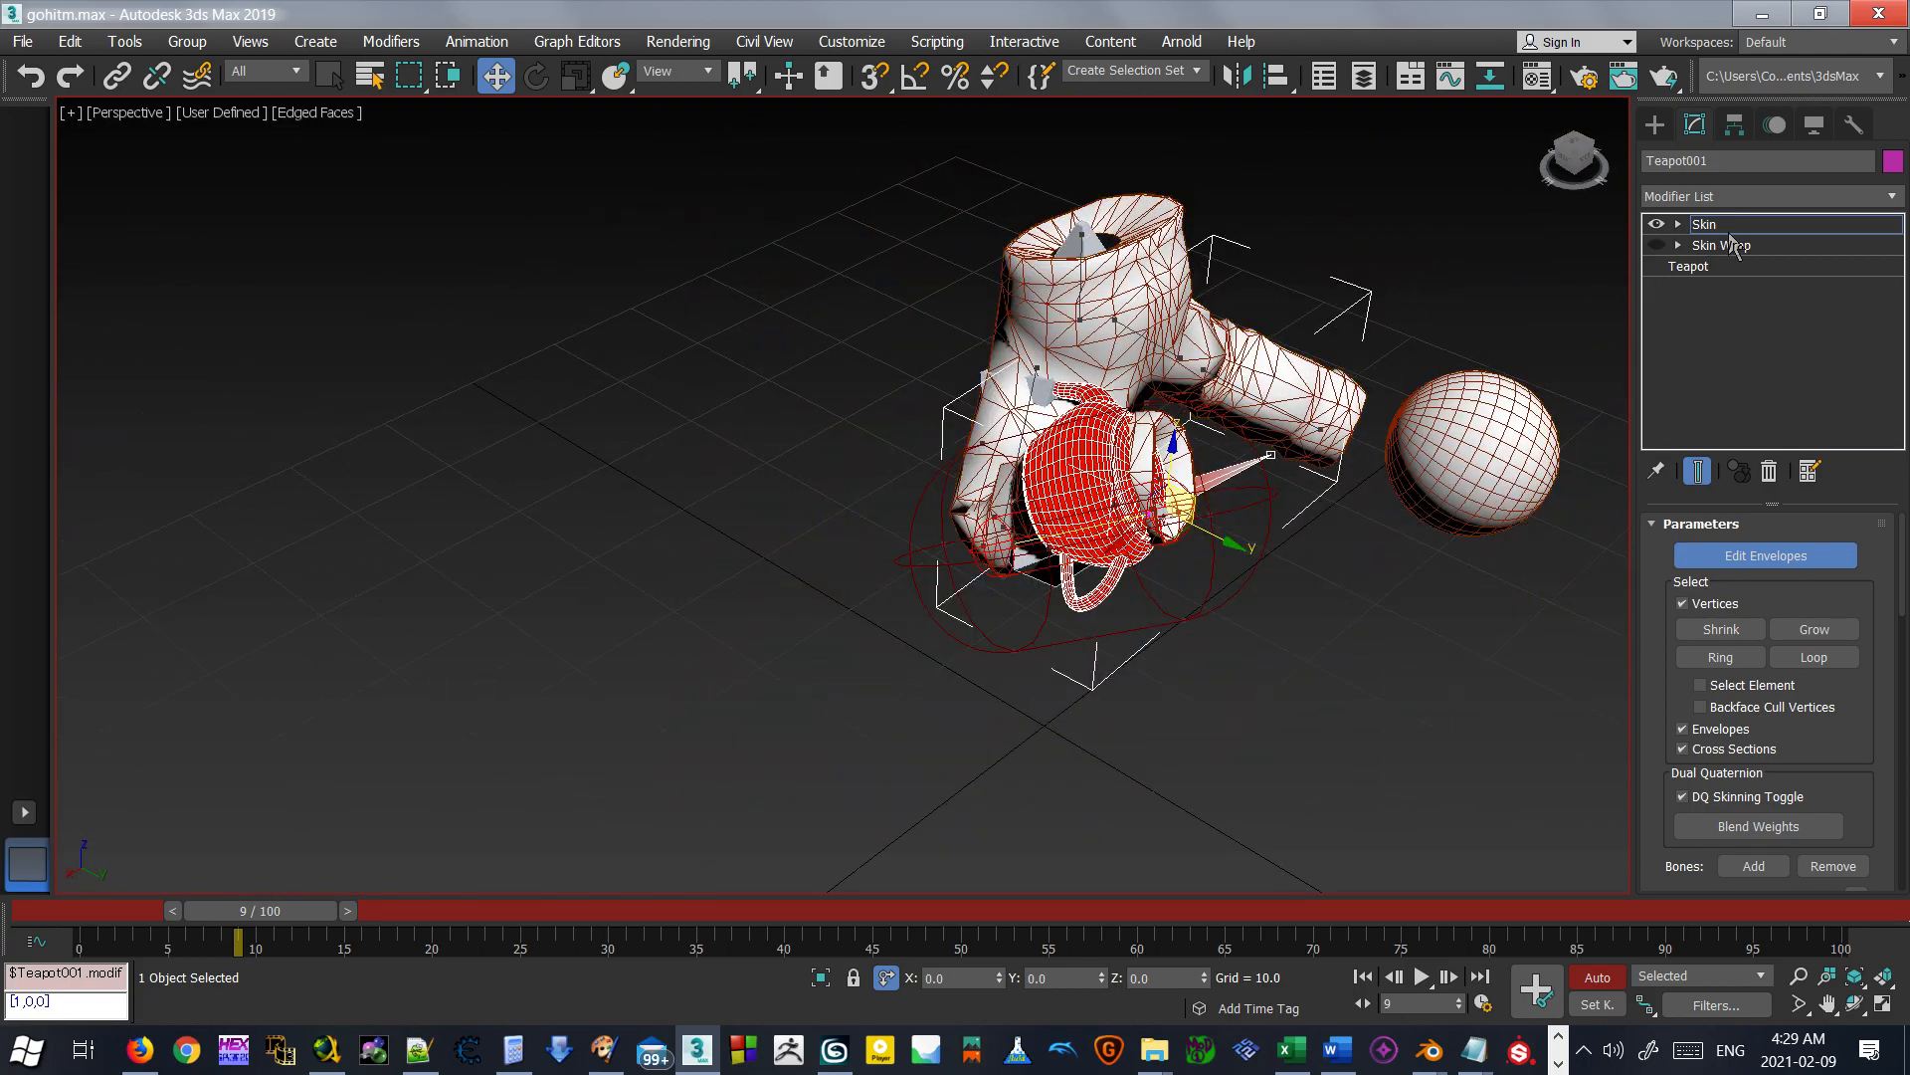
scroll(1177, 438, up, 3)
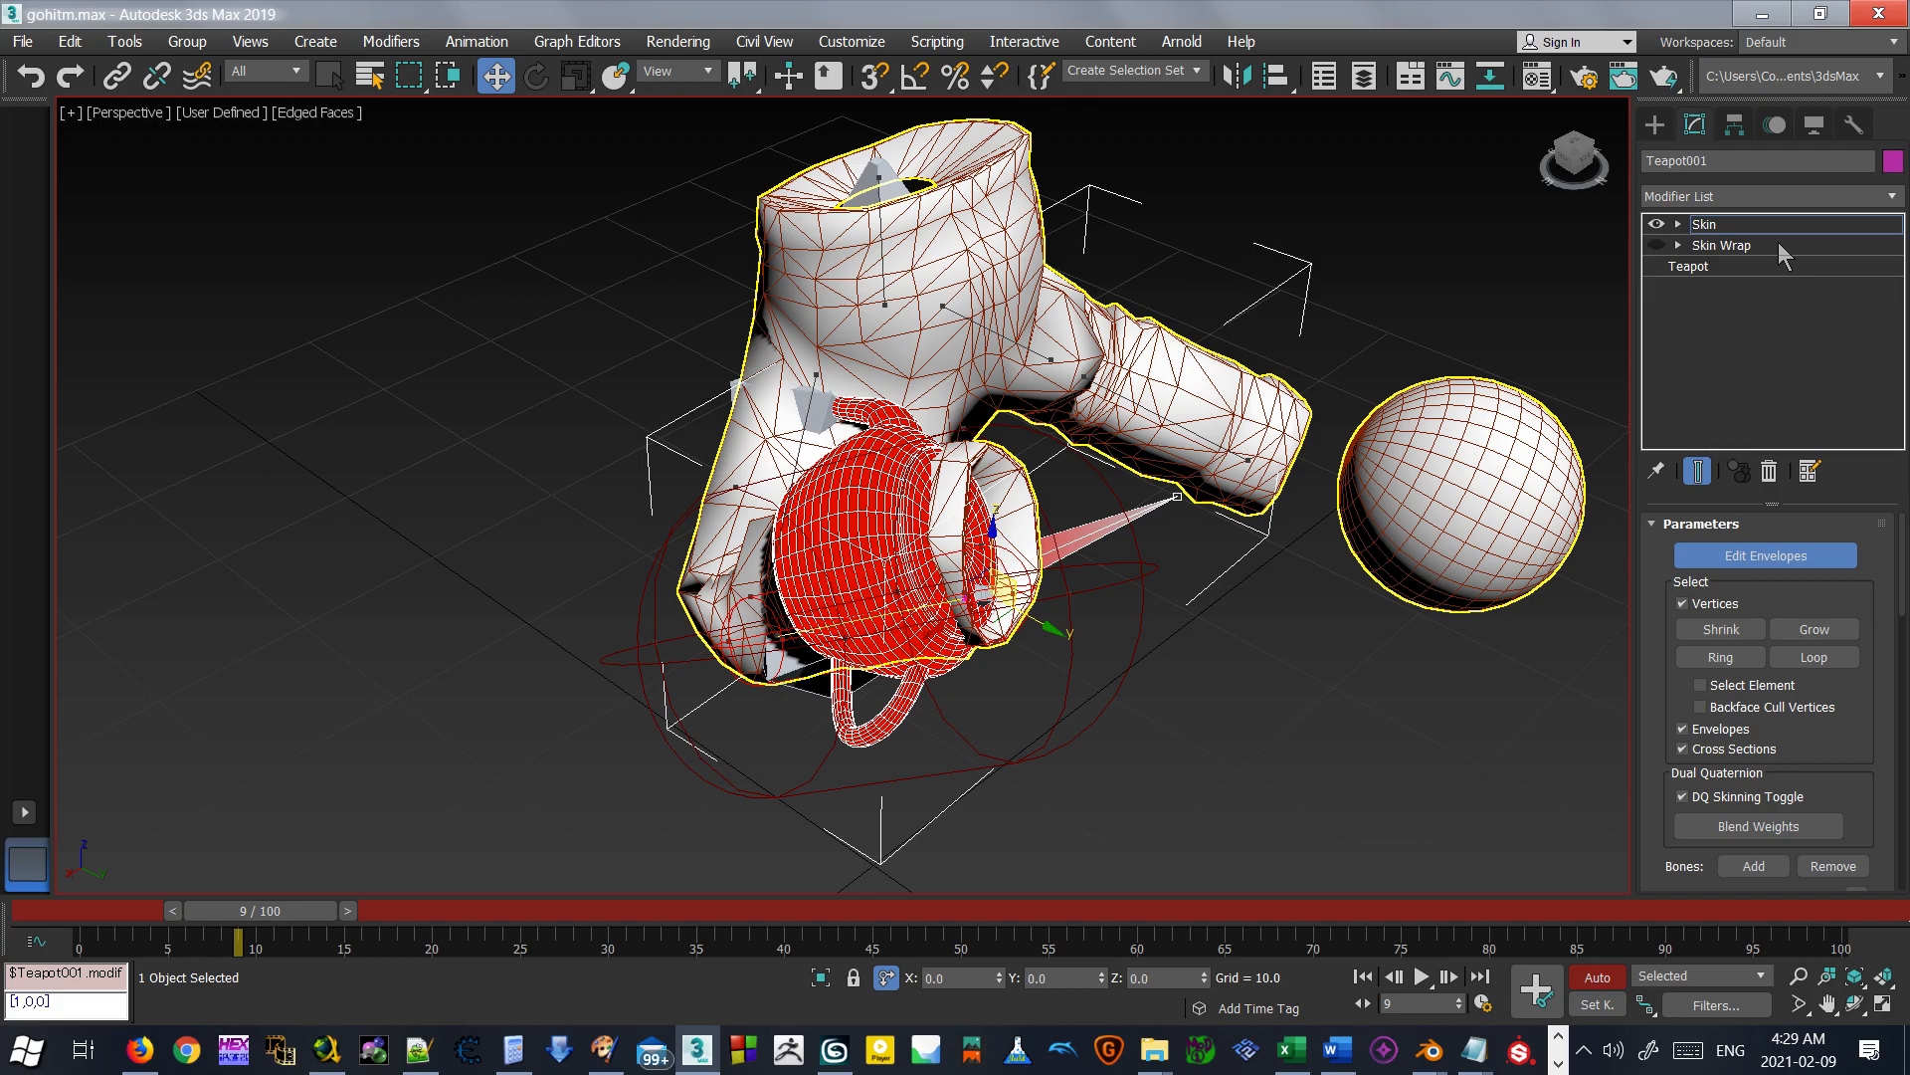
click(1756, 228)
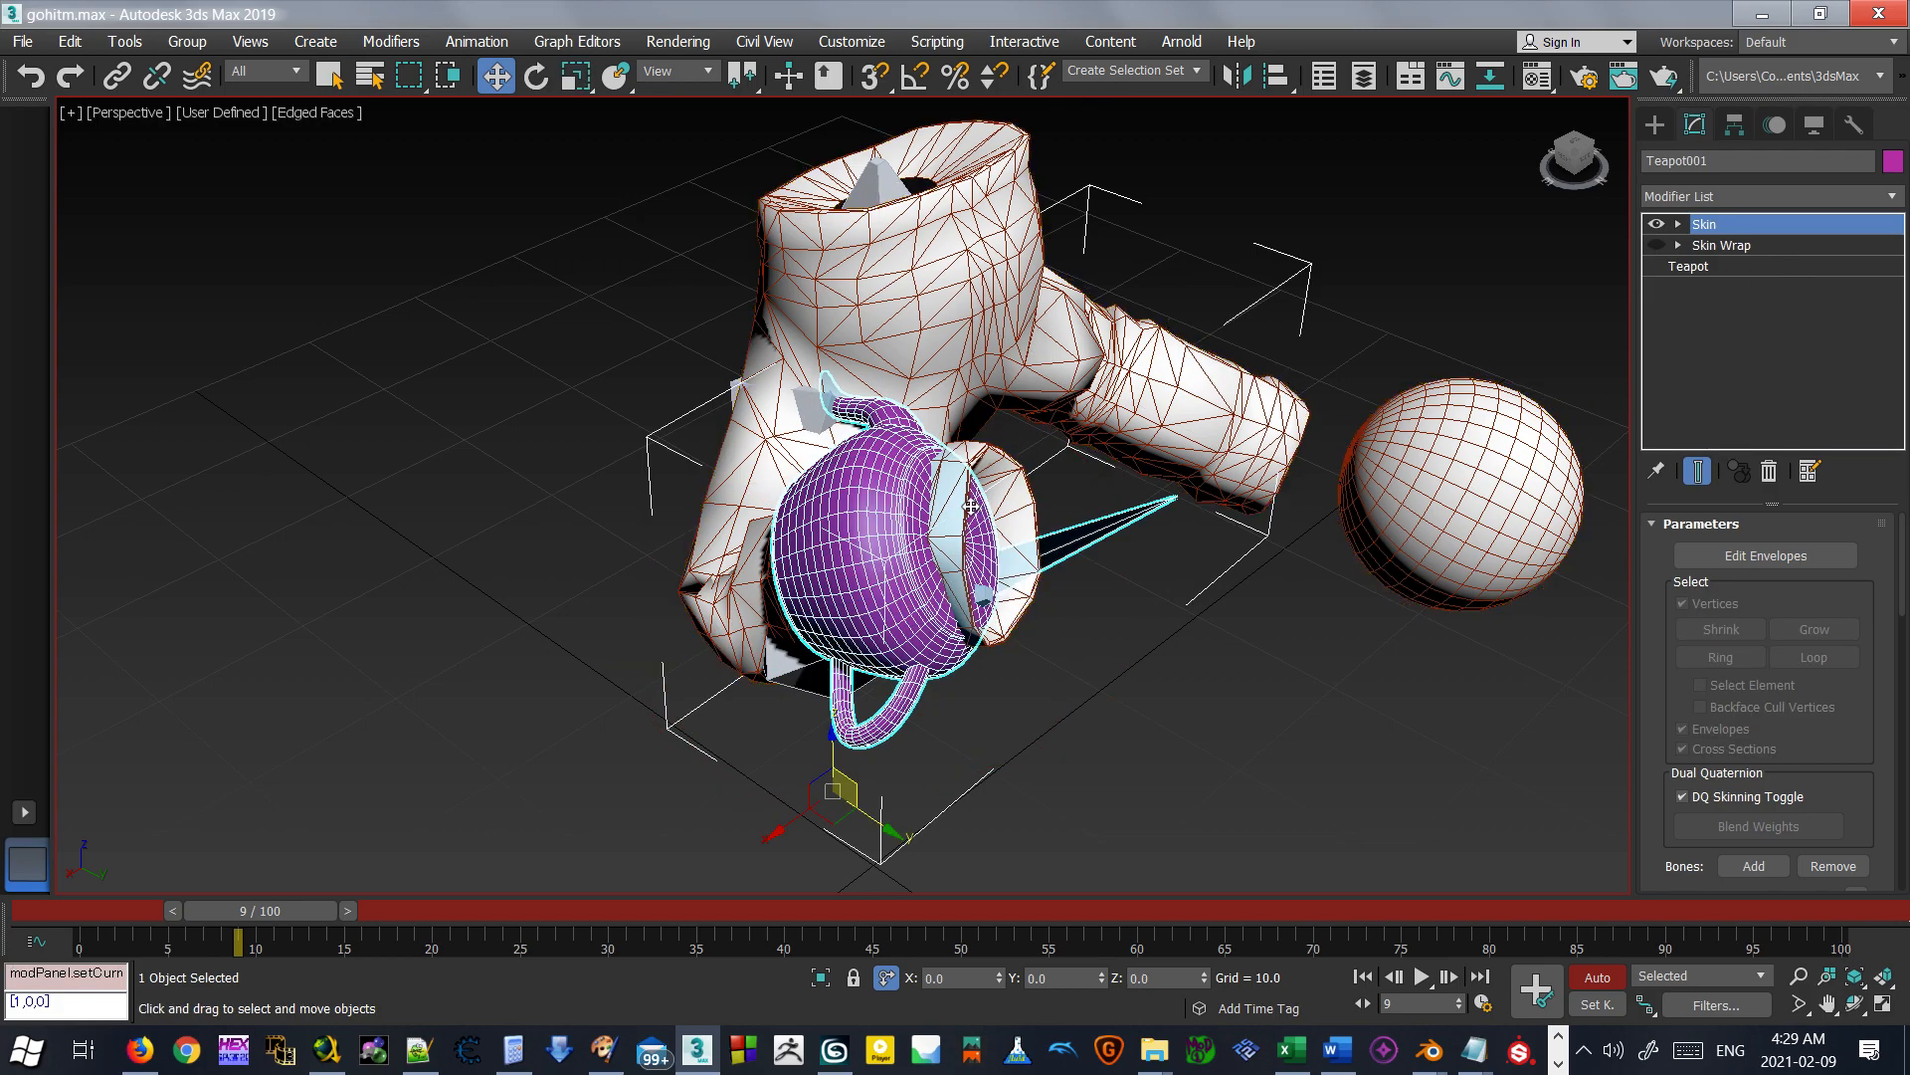
Return the animation to frame 0 and leave all objects deselected.
alt+middle_drag(945, 478, 1125, 558)
scroll(1127, 587, down, 3)
click(1128, 597)
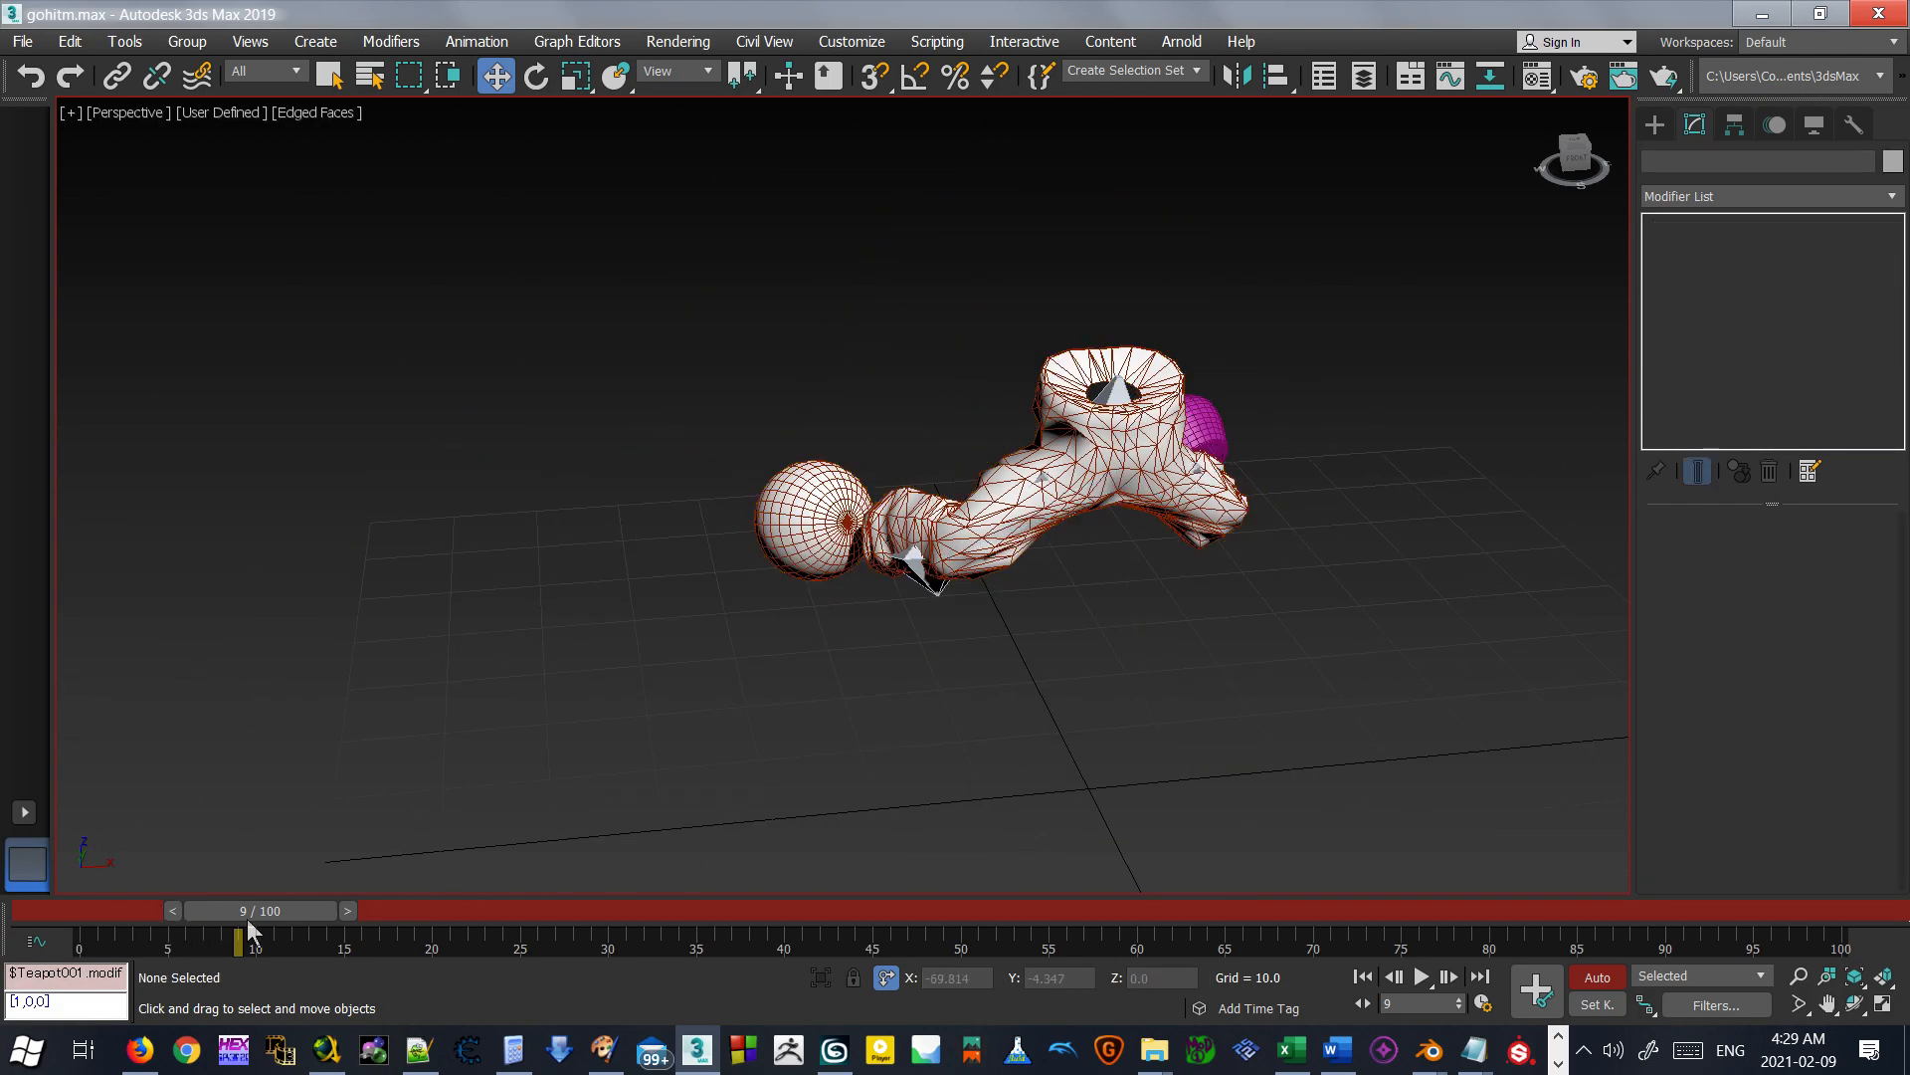
drag(246, 917, 70, 910)
middle_drag(1383, 776, 1129, 621)
scroll(1085, 621, up, 3)
click(963, 417)
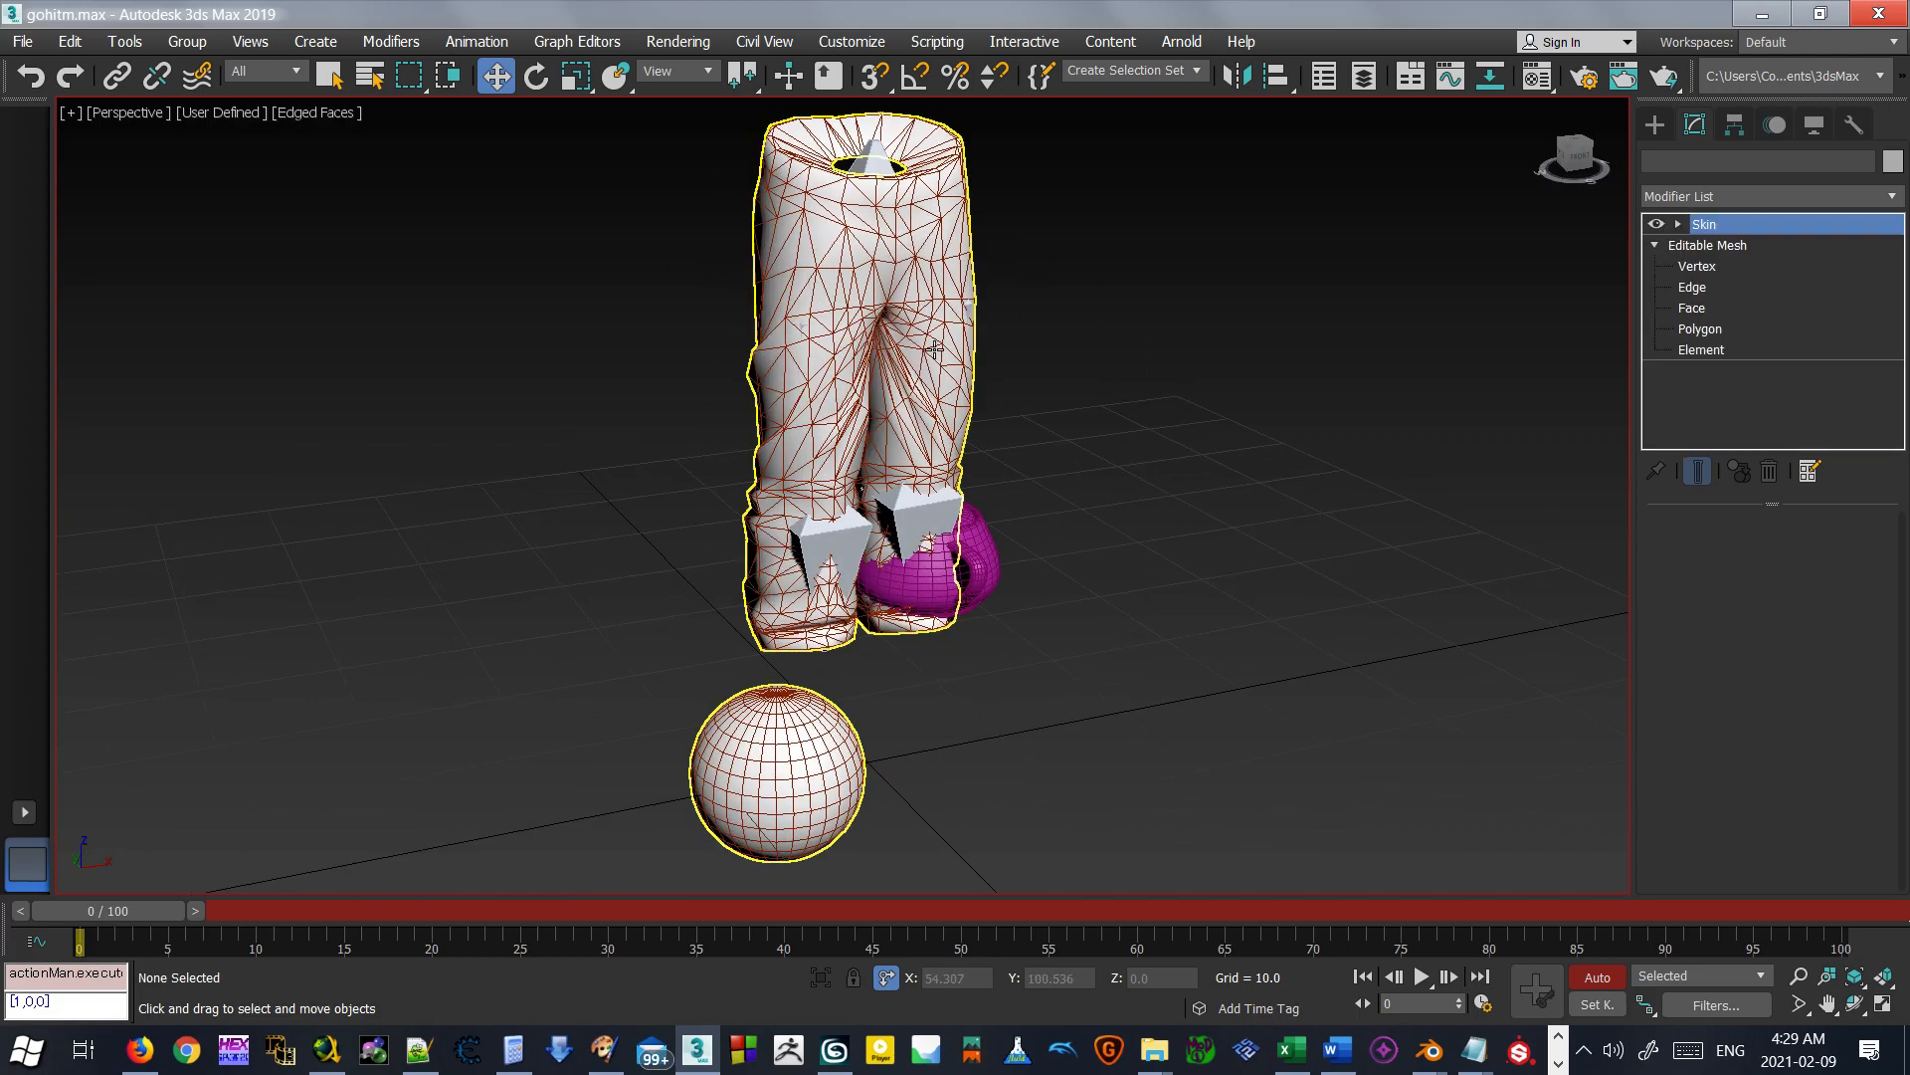
click(1001, 337)
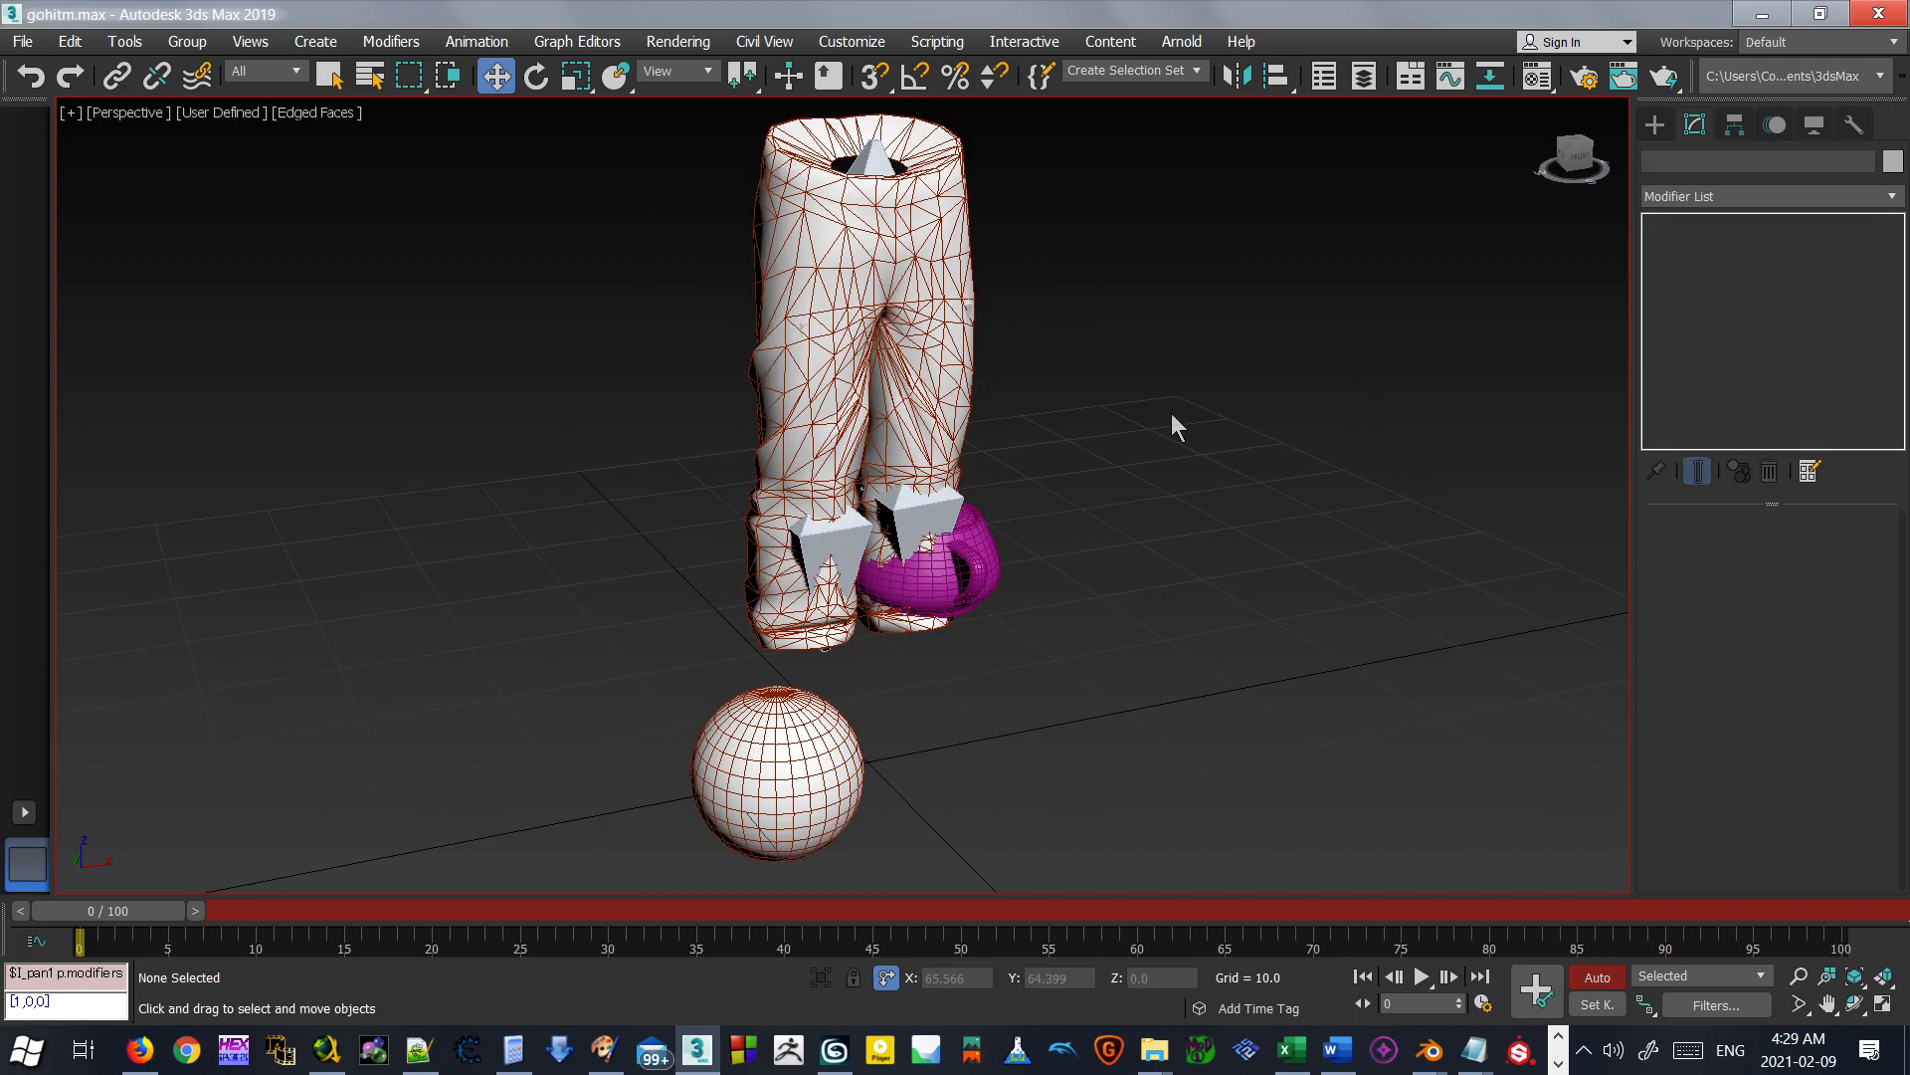